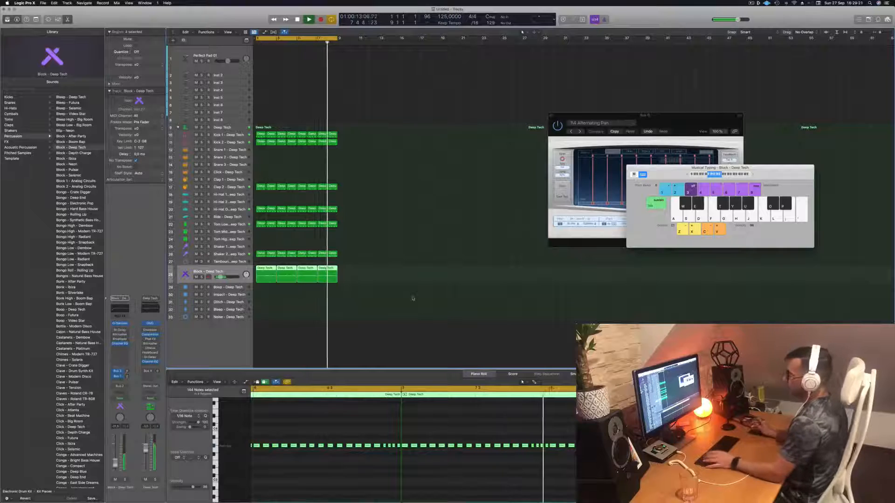
Play the loop and audition the Block - Deep Tech track, briefly soloing it to hear it alone
key("space")
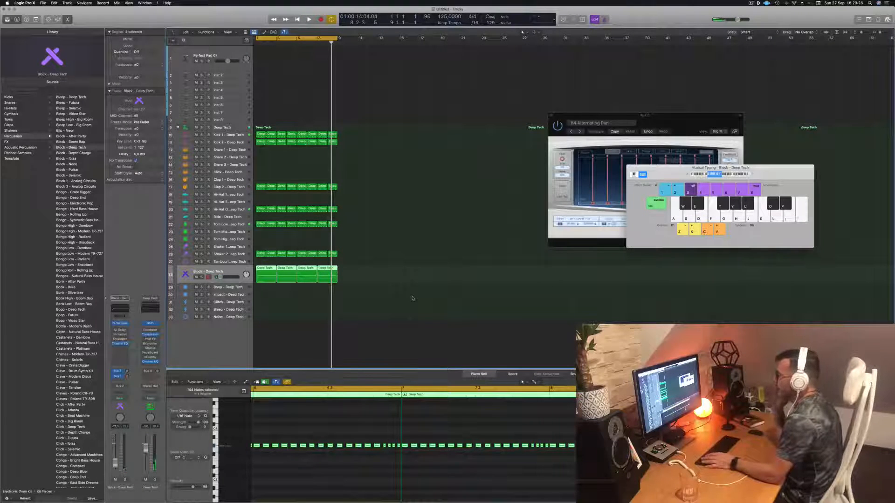
key("space")
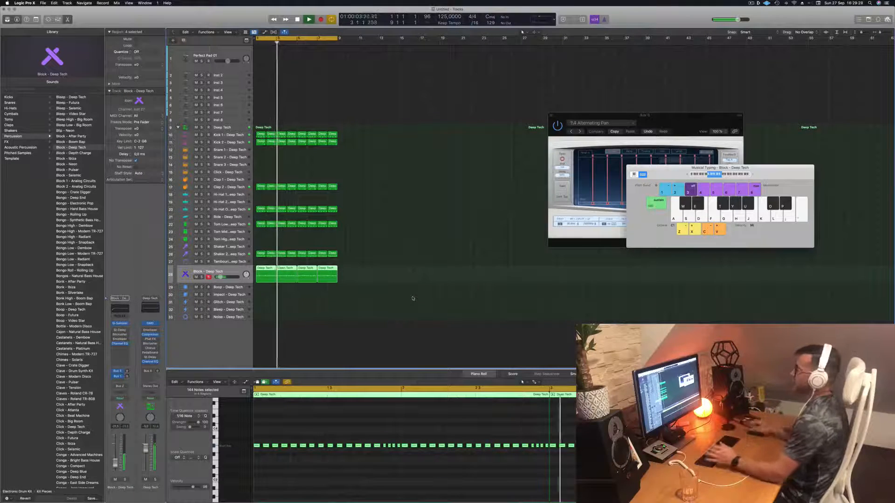
left_click(373, 249)
left_click(237, 271)
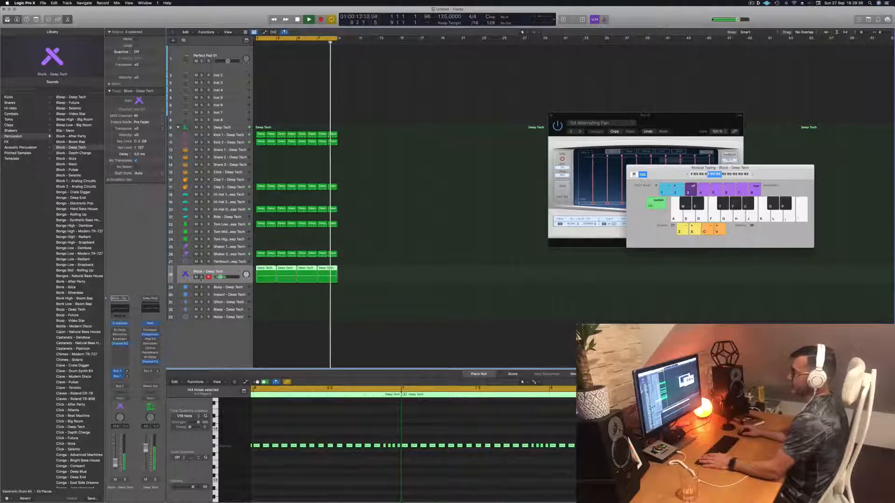
left_click(201, 277)
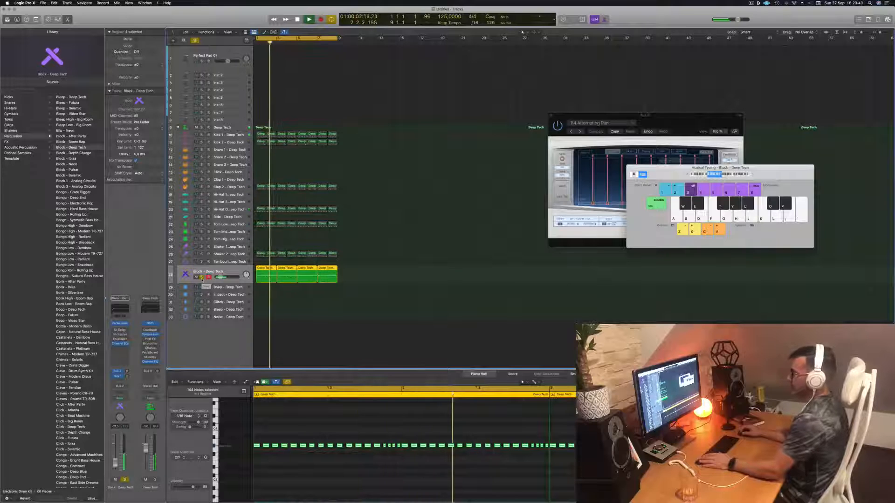
left_click(201, 277)
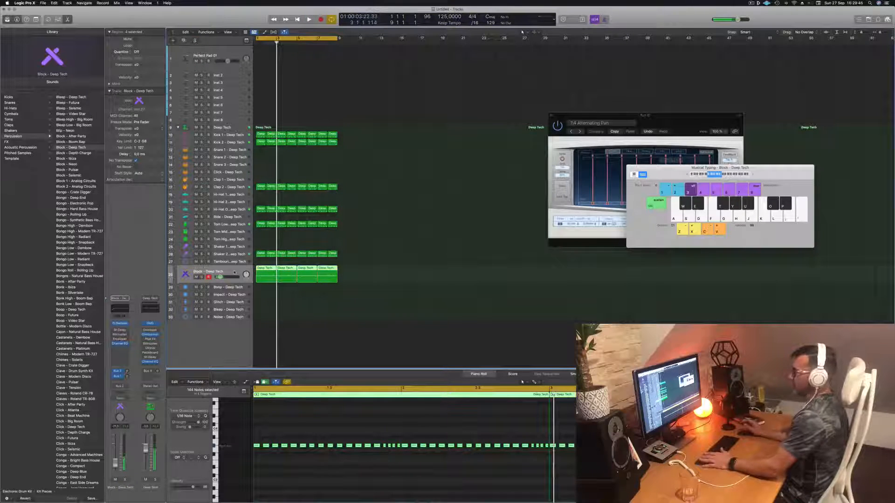
key("space")
key("space")
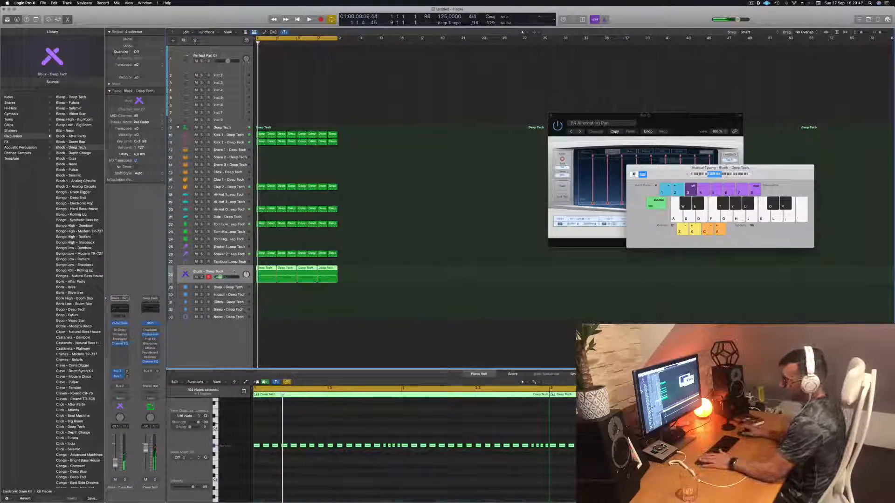
Open Quick Sampler on the Block - Deep Tech track and adjust its coarse pitch while the loop plays
left_click(120, 323)
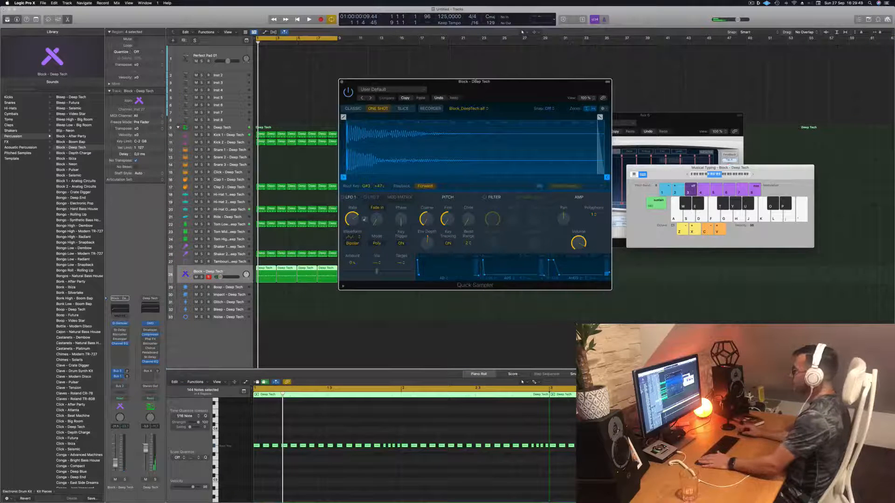
left_click_drag(476, 82, 532, 65)
key("space")
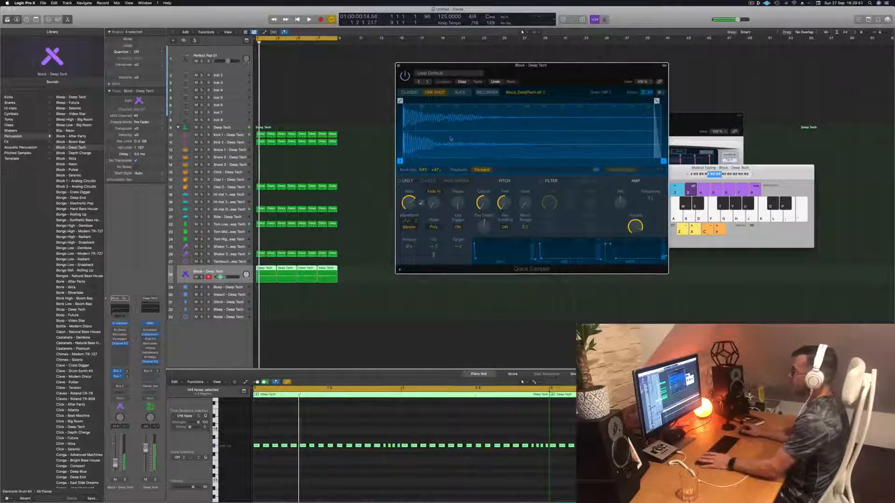
mouse_move(483, 209)
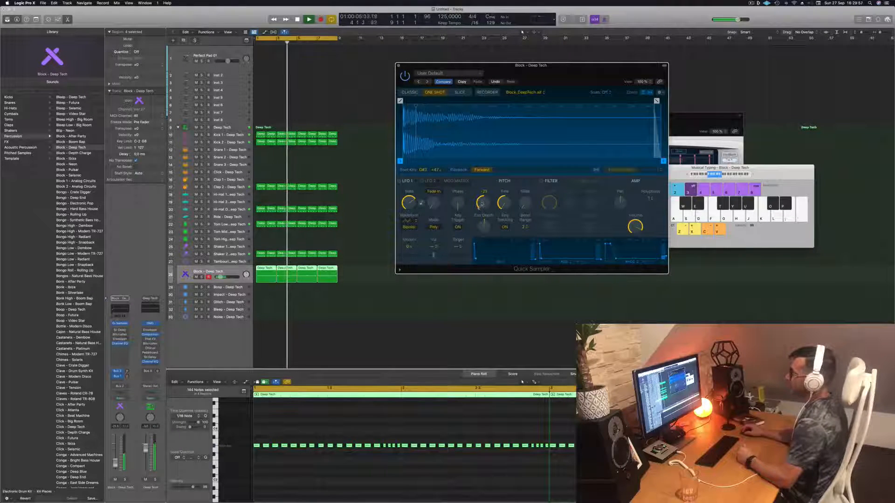
left_click_drag(483, 208, 483, 169)
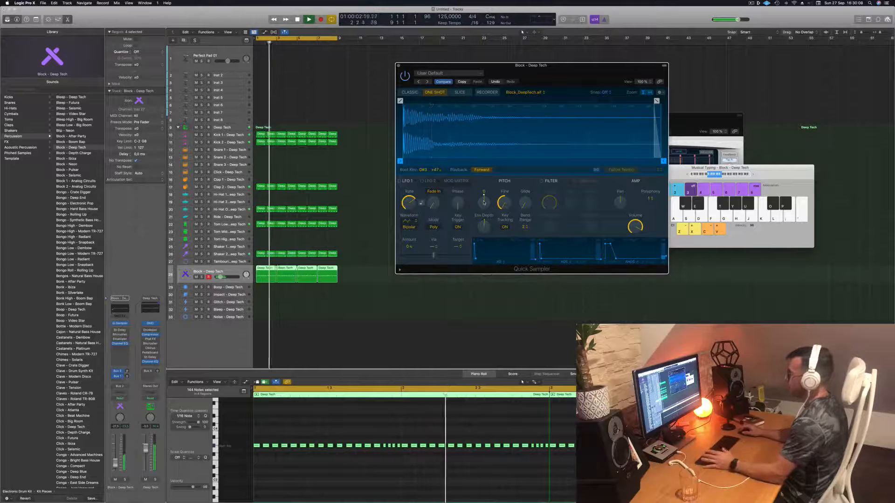
left_click_drag(483, 195, 482, 159)
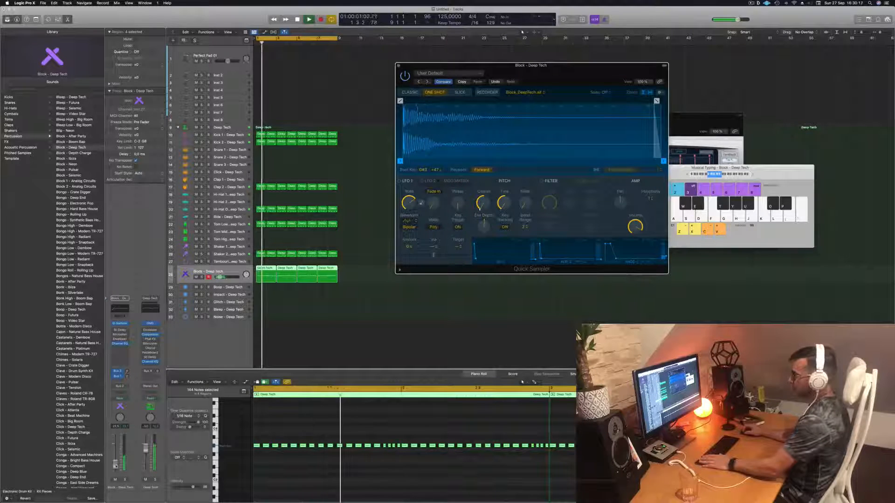
Lower the Block - Deep Tech channel volume slightly and close the Quick Sampler window
left_click_drag(116, 464, 116, 467)
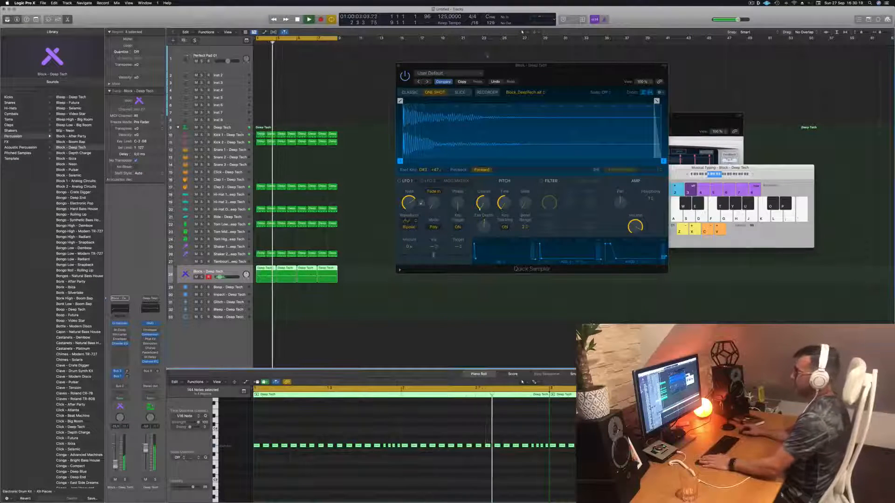
left_click_drag(415, 70, 408, 72)
left_click(392, 67)
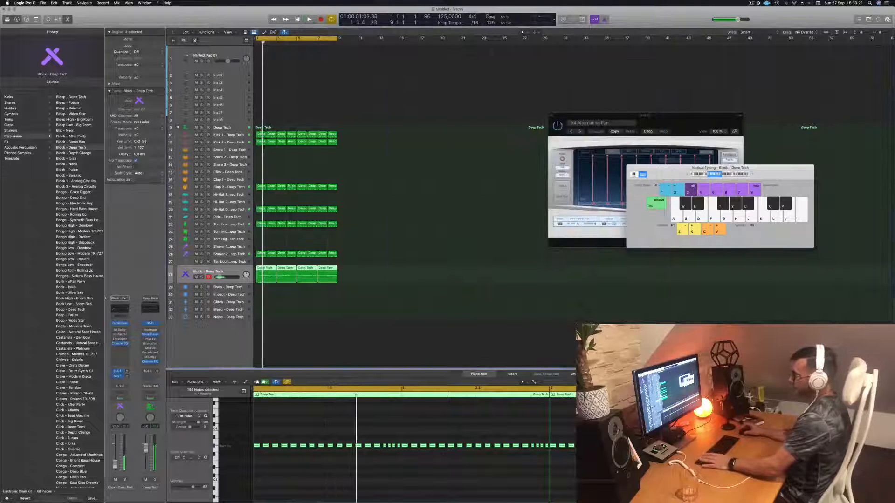
Audition melody notes on the Perfect Pad 01 track with Musical Typing over the looped drums
left_click(231, 254)
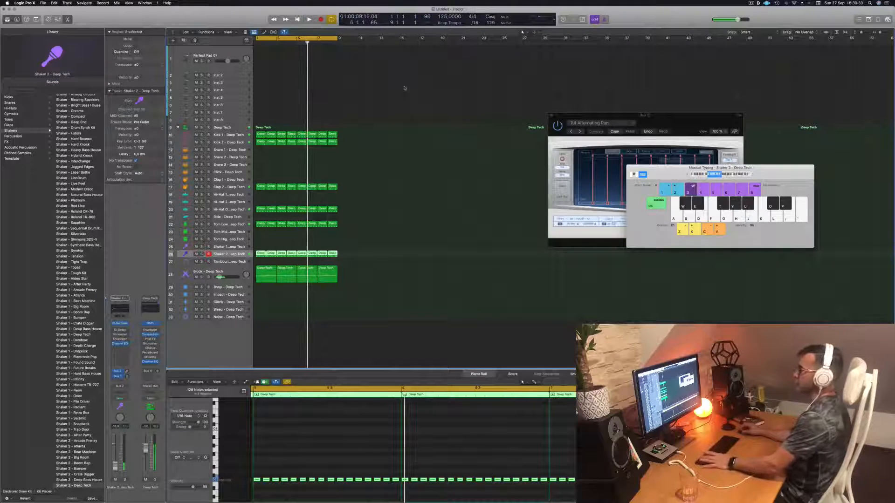
left_click(238, 52)
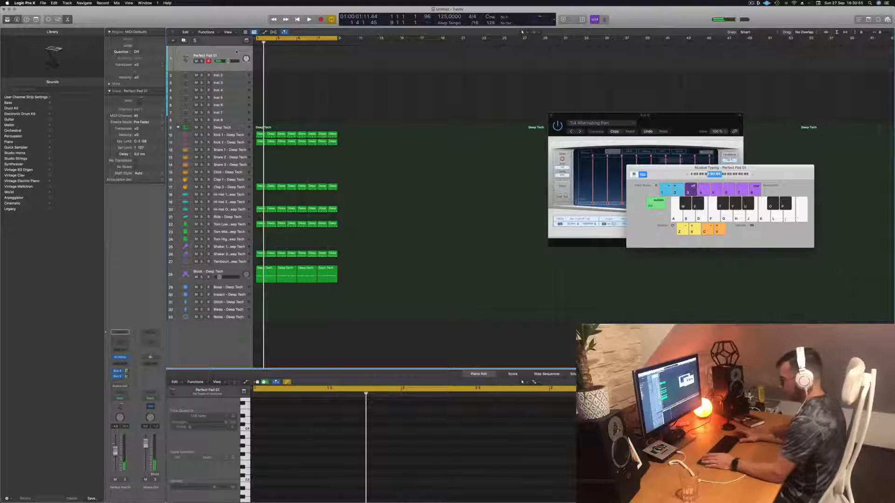
key("space")
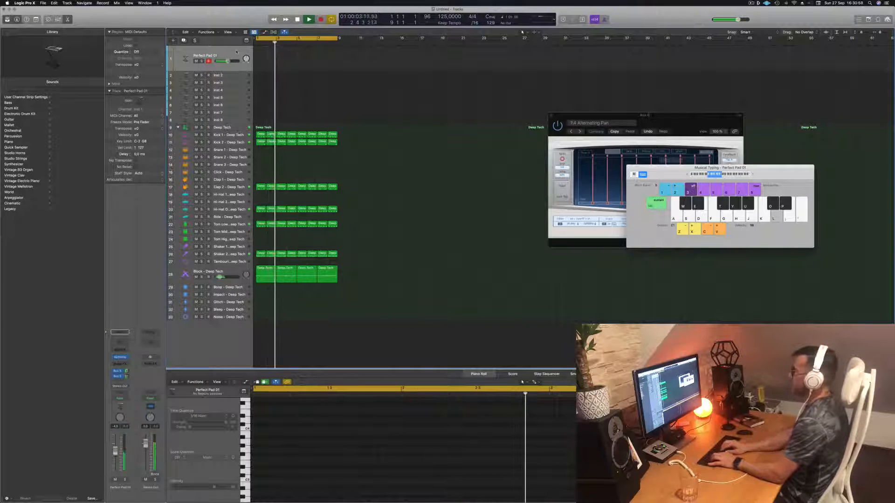
key("k")
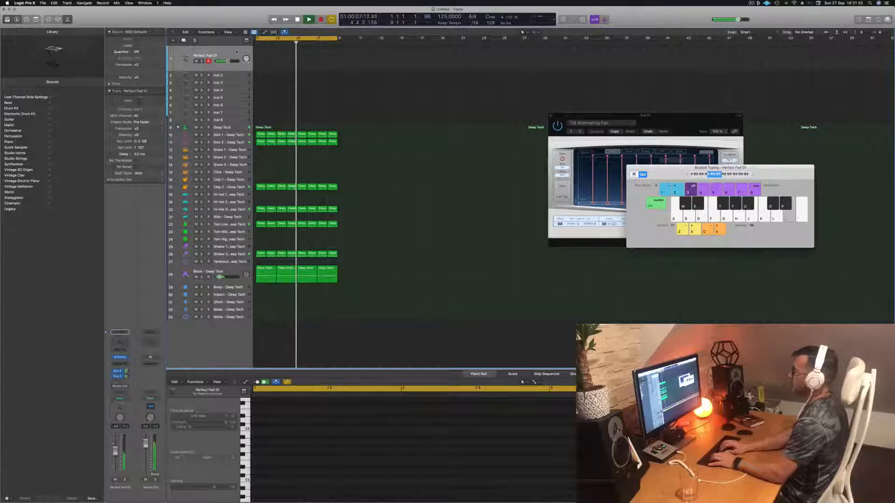
key("apostrophe")
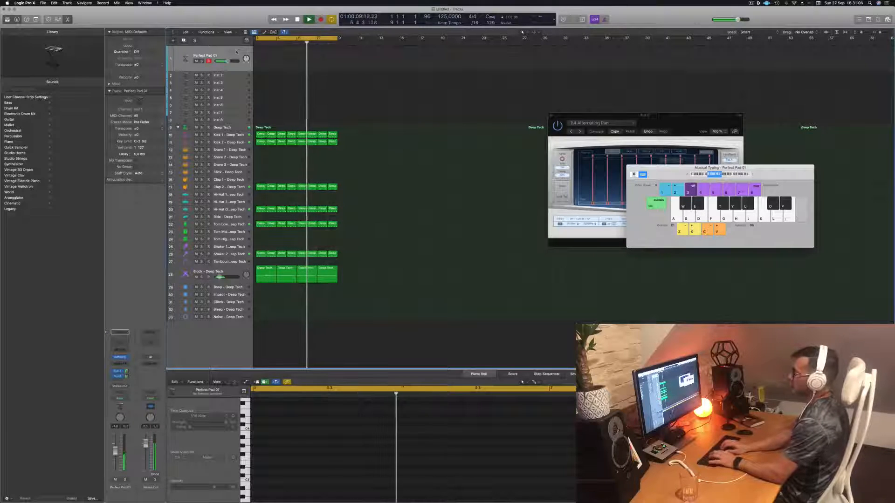
key("a")
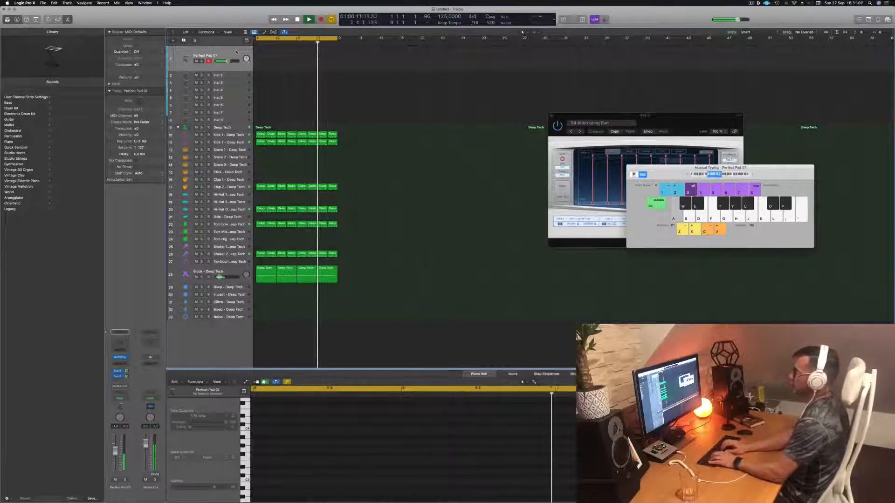
key("a")
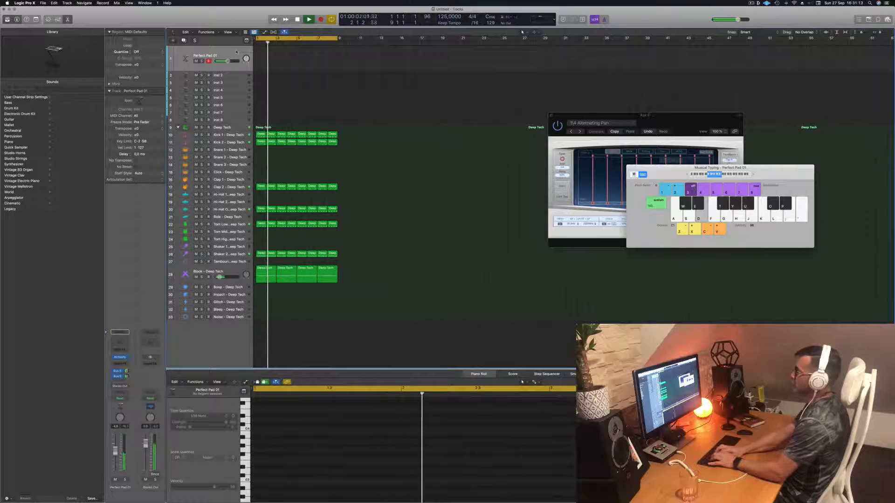
key("f")
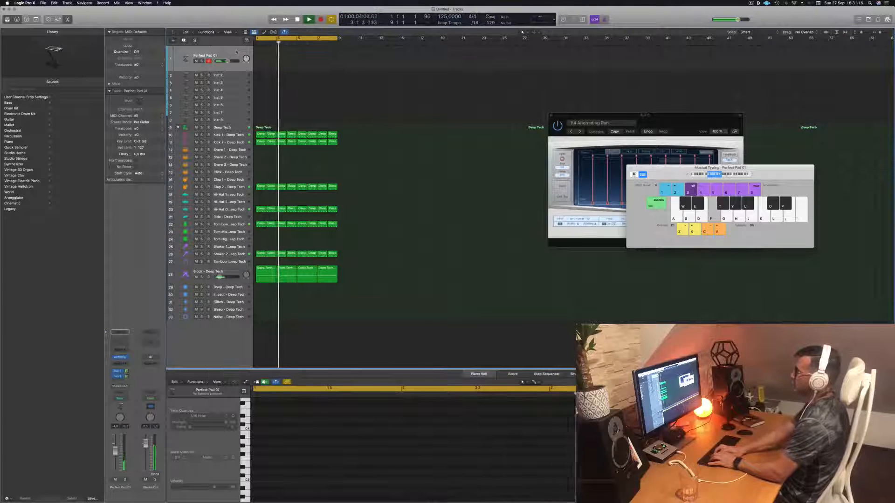
key("d")
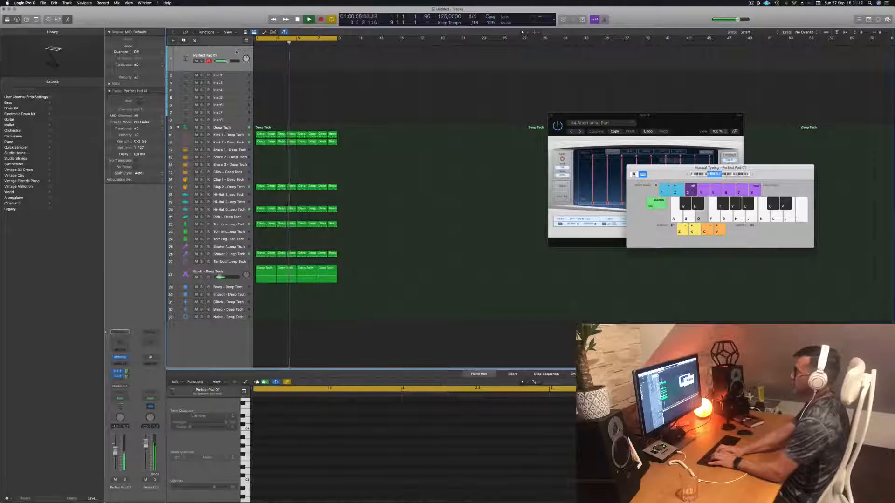
key("a")
key("d")
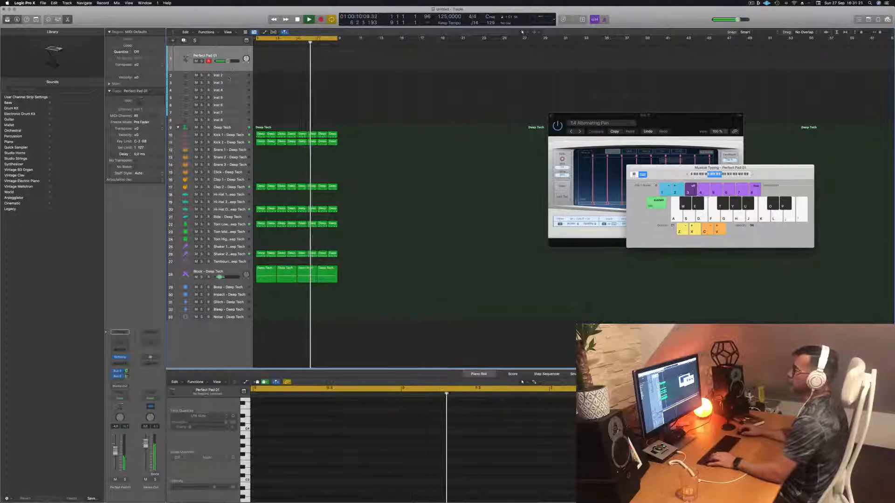
Select the Inst 2 track, enlarge its height and return the playhead to the loop's start
left_click(226, 77)
key("space")
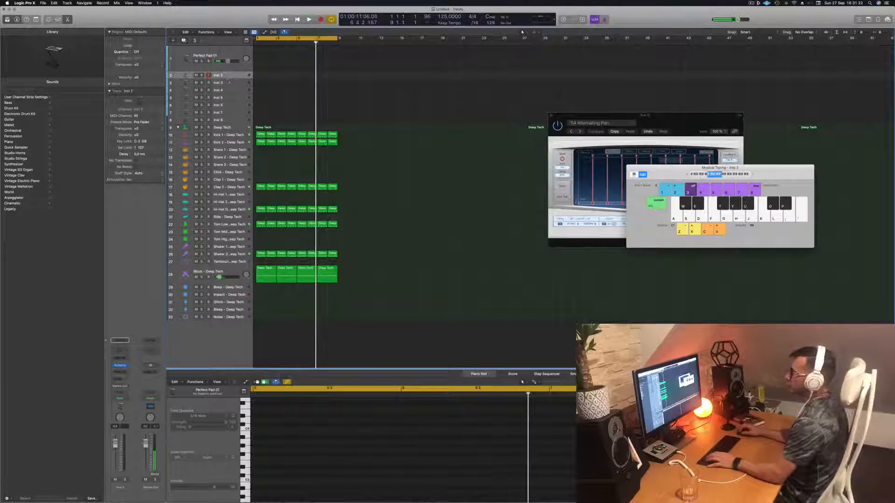
left_click_drag(228, 79, 227, 98)
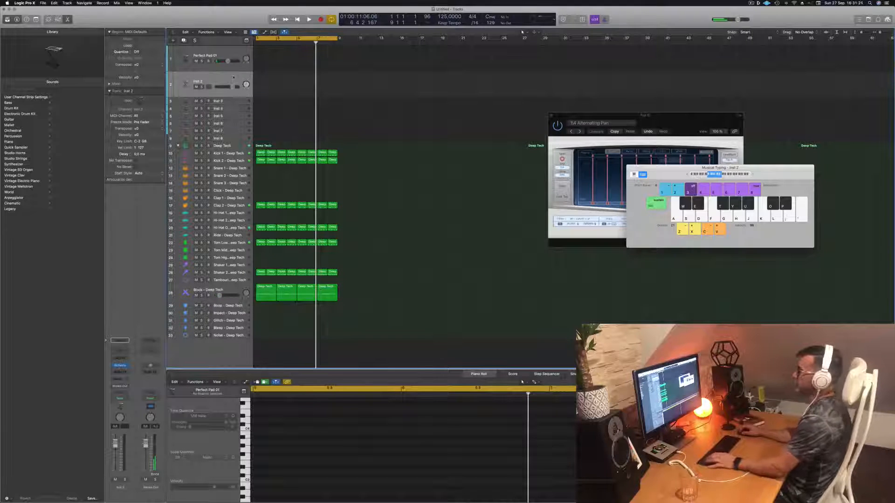
key("Return")
key("space")
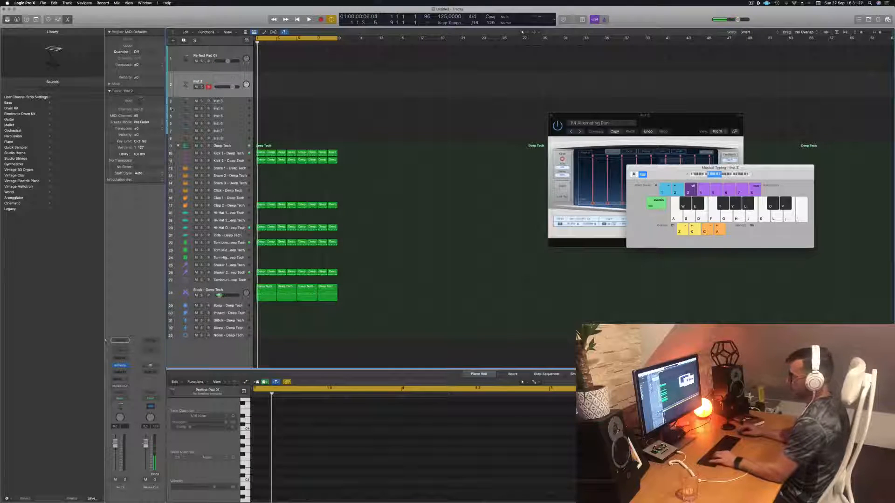
Open Alchemy on Inst 2, filter to Bass presets and audition Analog Bounce with its Aggressive Punch variation over the loop
left_click(119, 366)
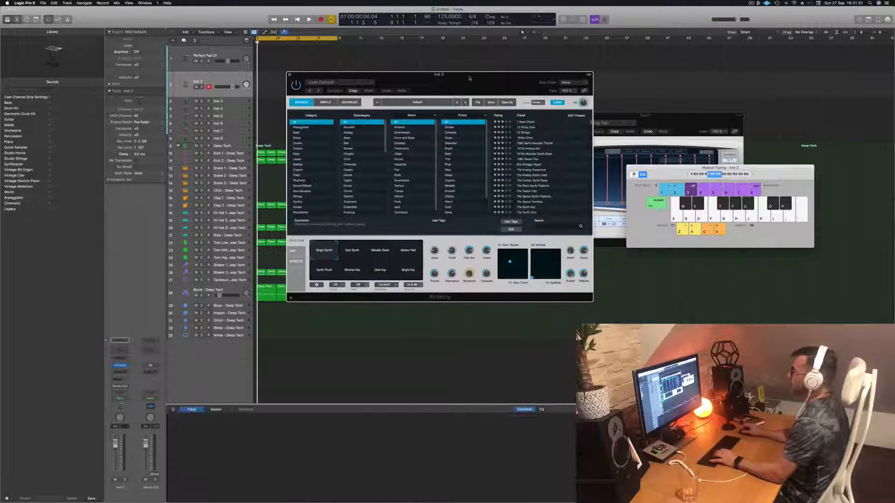
key("b")
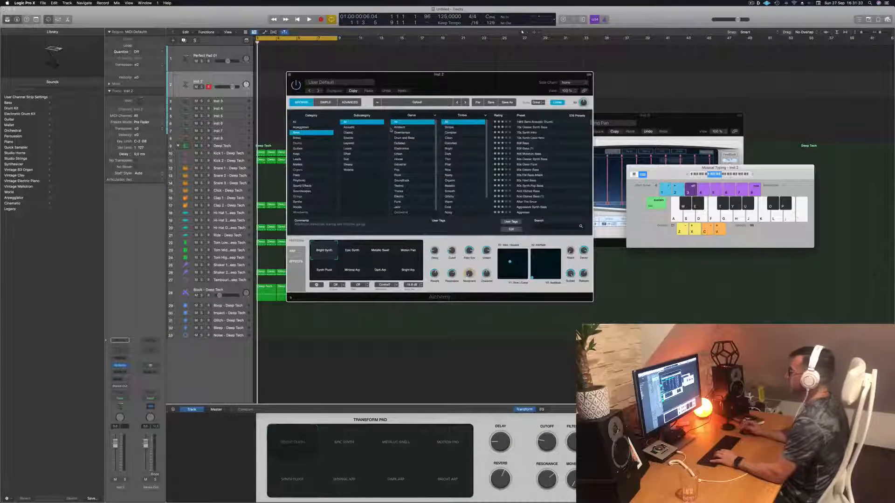
scroll(536, 150, "down", 5)
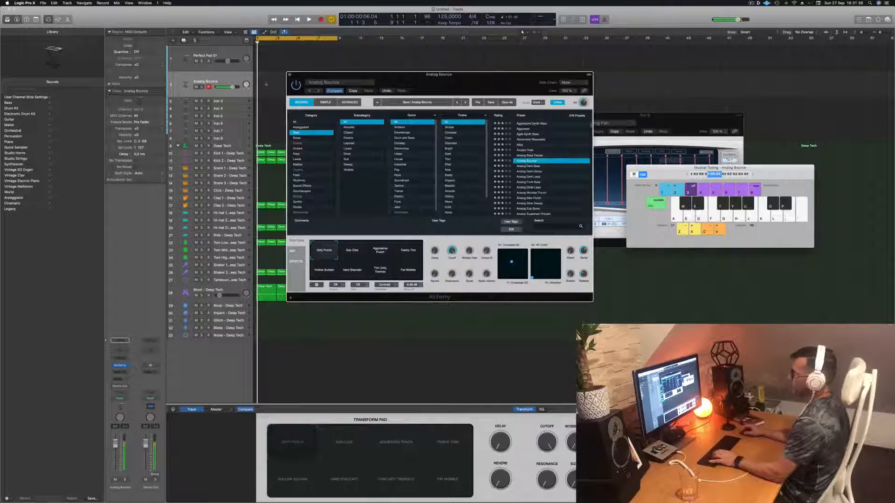
key("space")
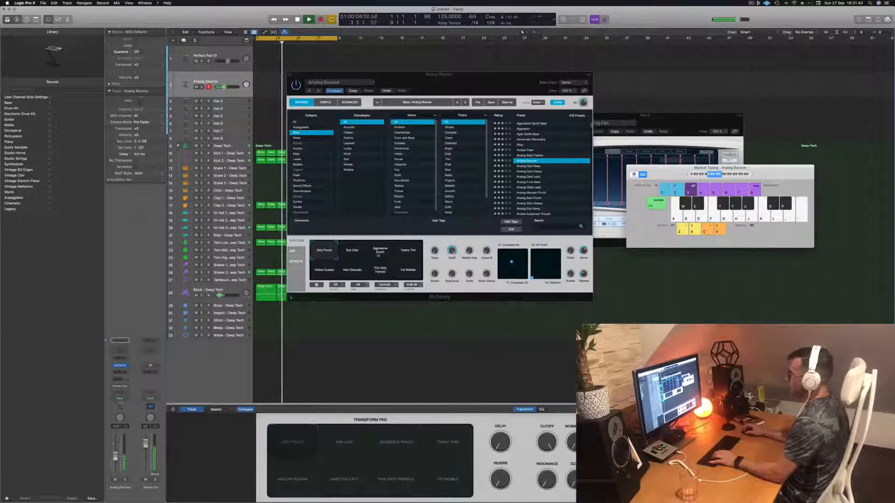
left_click(378, 253)
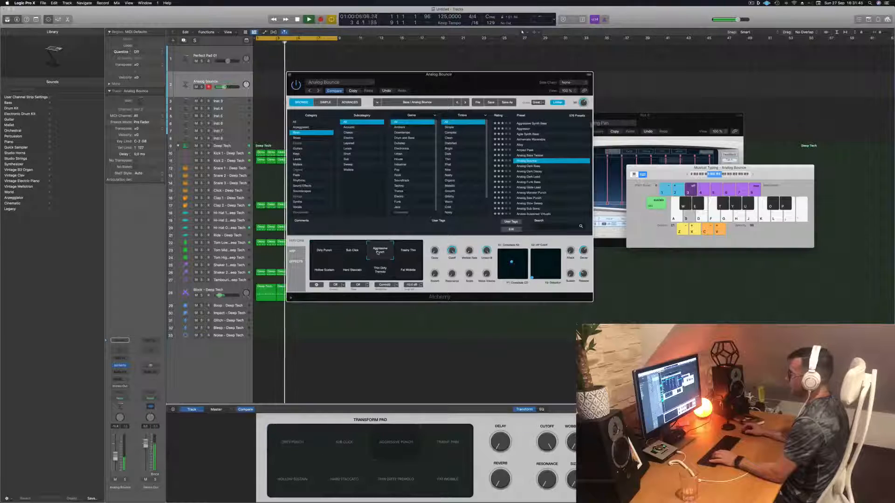
Load the Analog Dark Bass preset in Alchemy and record a bass part on its track over the drum loop
left_click(525, 166)
left_click_drag(475, 81, 565, 73)
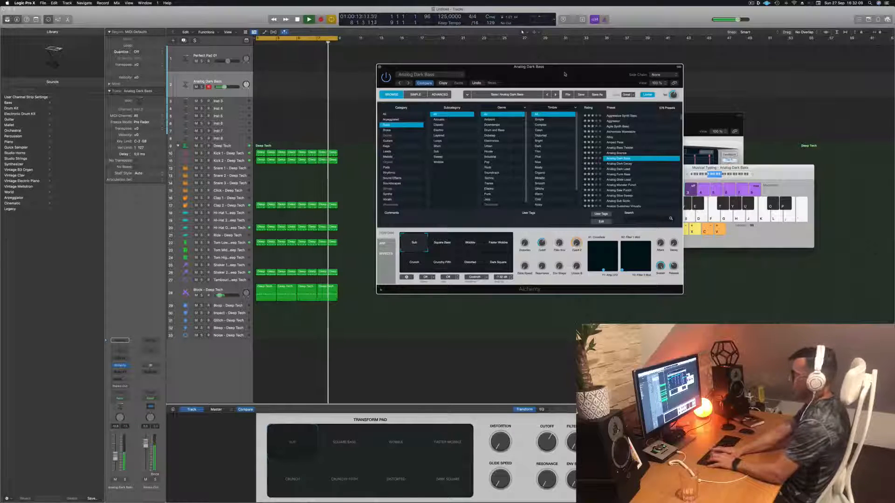
key("r")
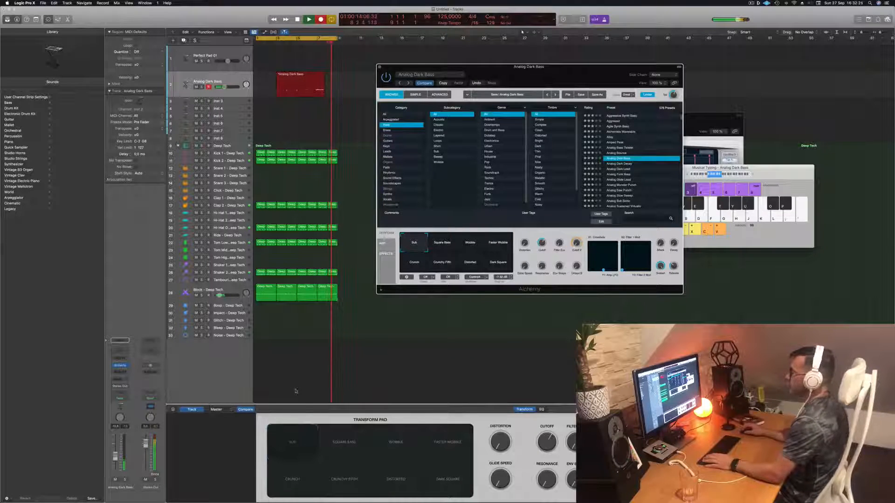
key("space")
Play back the recorded bass with the Block - Deep Tech track selected, and move the Analog Dark Bass region to bar 1
left_click(228, 290)
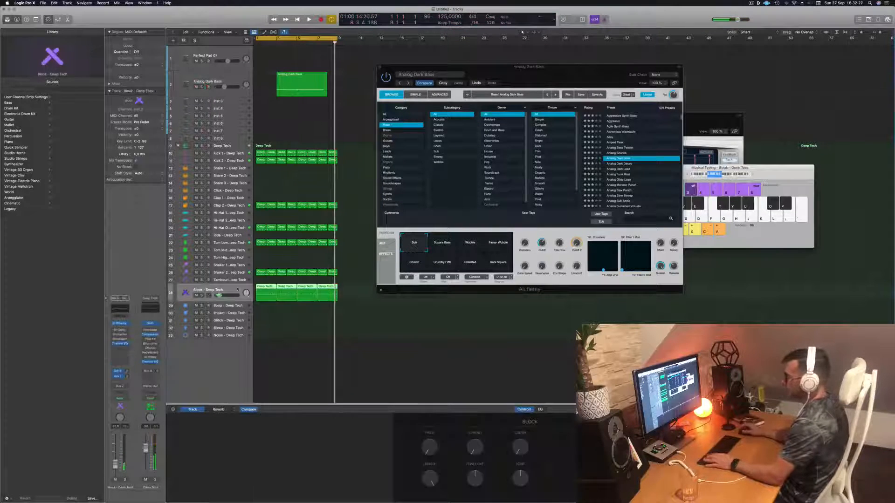
key("space")
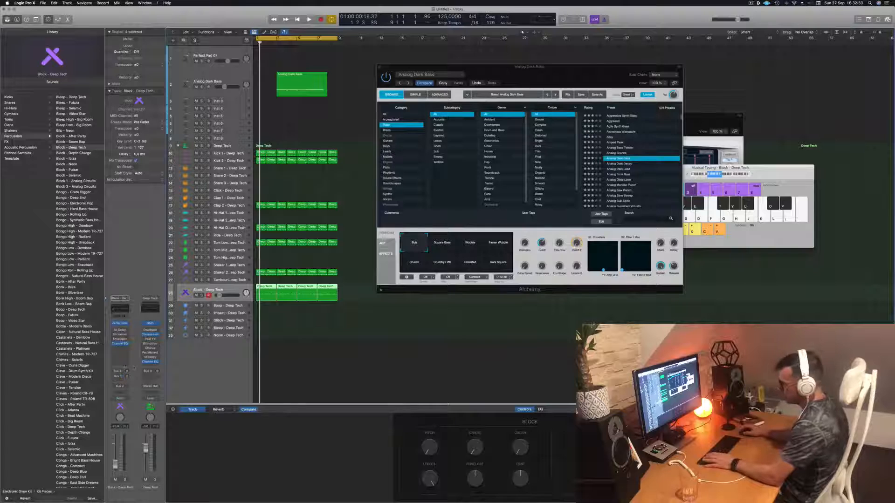
key("space")
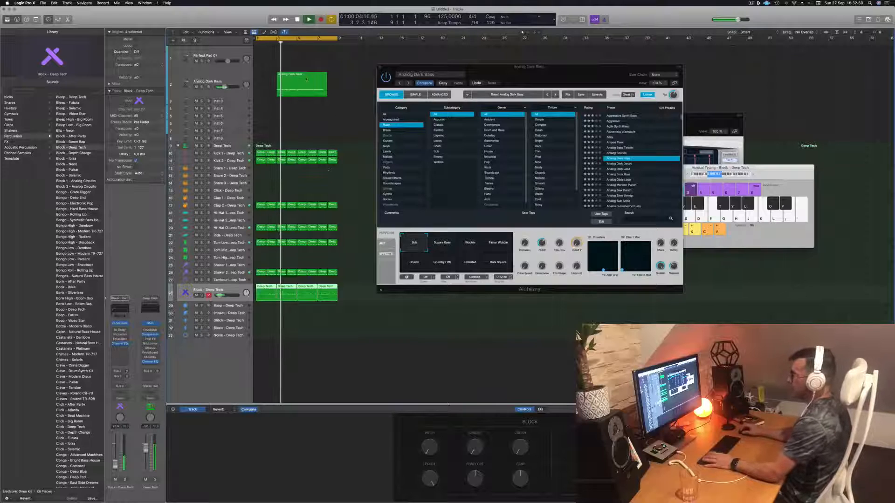
key("space")
left_click_drag(303, 80, 282, 79)
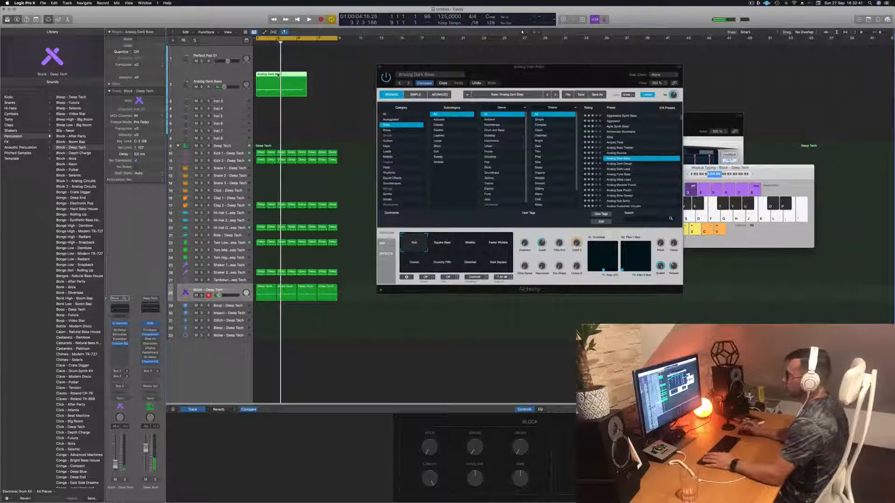
Open the Analog Dark Bass region in the Piano Roll and shorten its long sustained note to end just before bar 5
key("e")
scroll(375, 446, "down", 5)
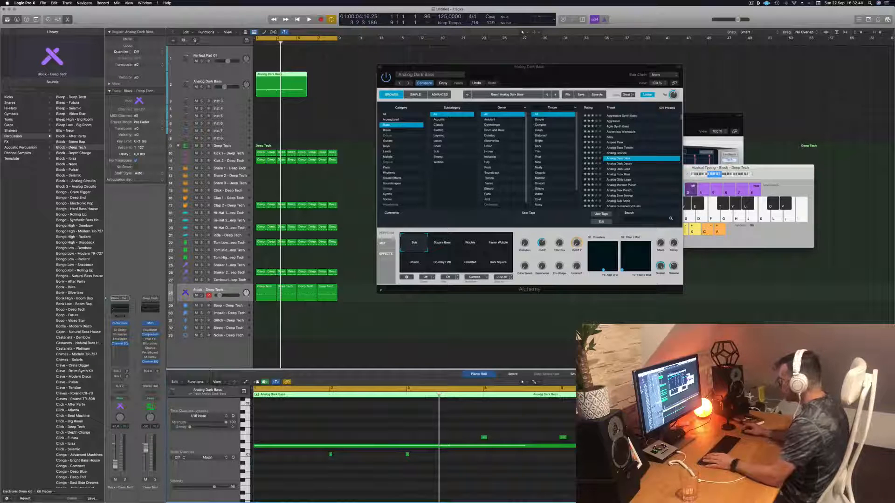
left_click(415, 447)
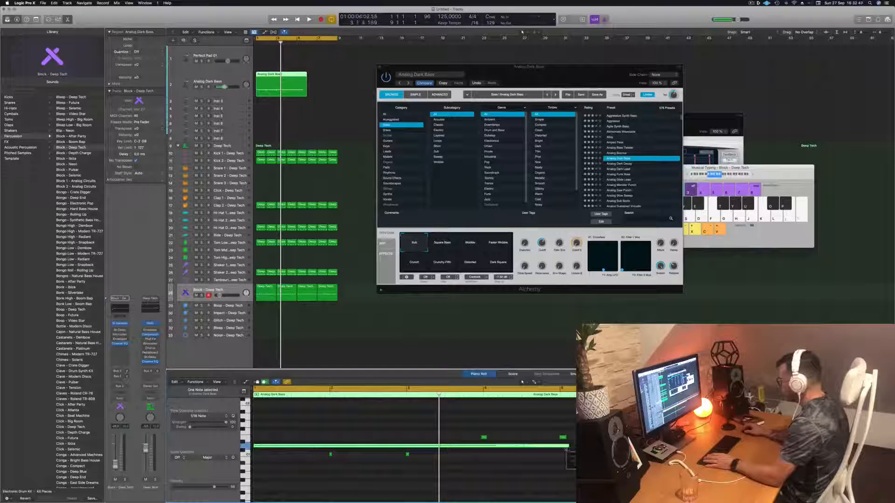
left_click_drag(567, 449, 559, 451)
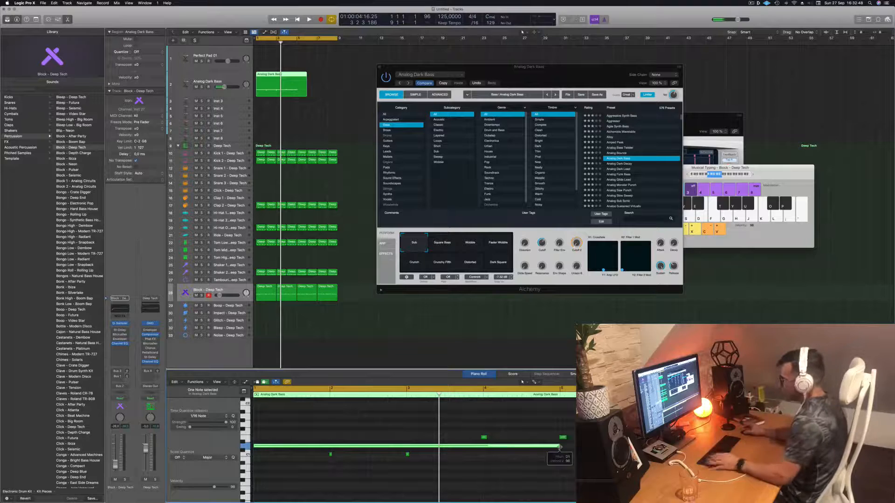
Quantize all notes in the Analog Dark Bass region to 1/16 notes, keeping the project open
left_click_drag(313, 469, 430, 452)
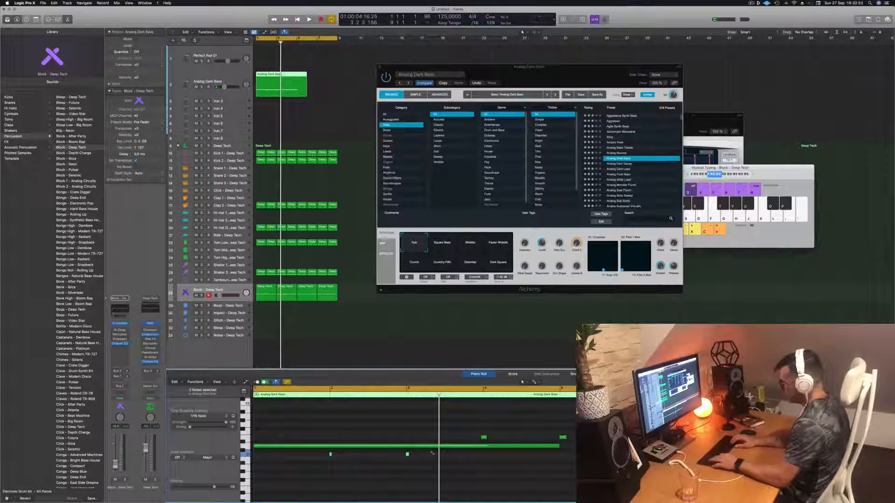
key("super+a")
key("super+q")
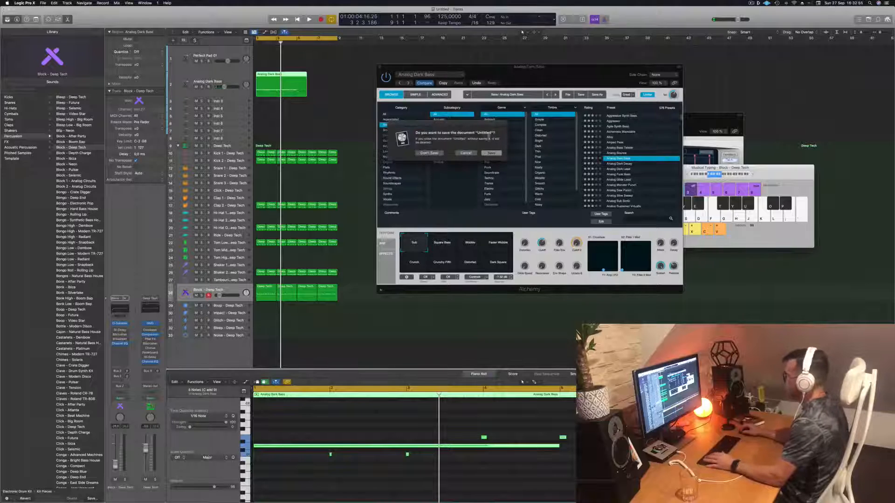
left_click(465, 153)
left_click(373, 484)
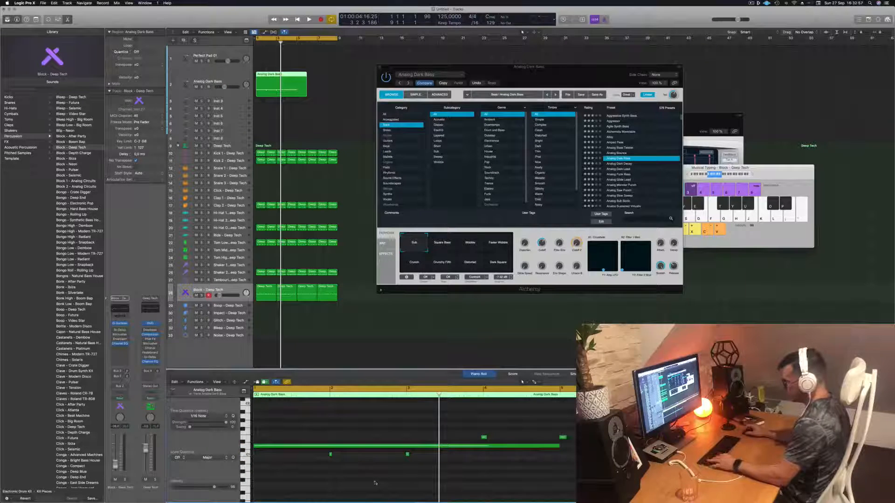
key("super+a")
key("q")
left_click(375, 483)
Lengthen the two short low bass notes at bars 2 and 3 together and play back the result
key("space")
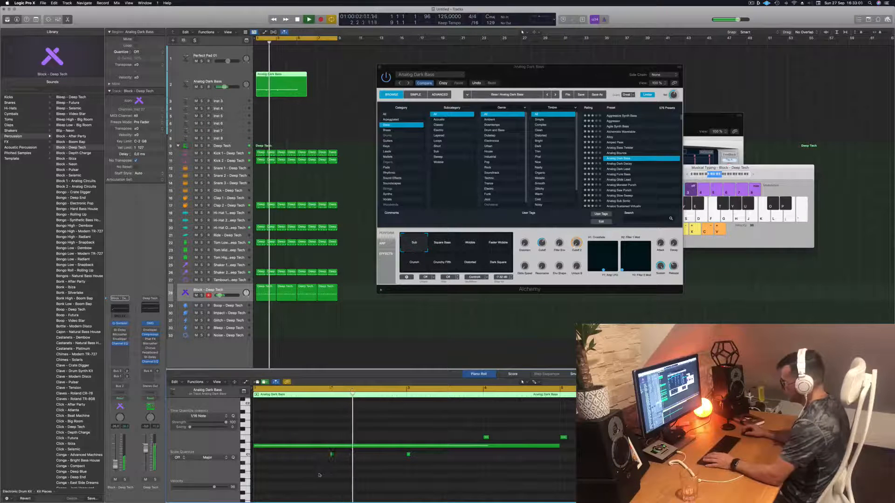
left_click_drag(422, 456, 408, 456)
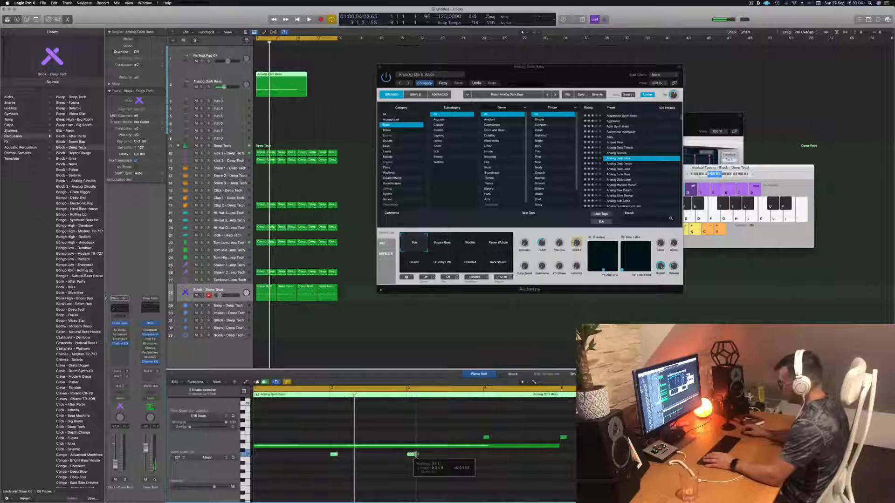
key("space")
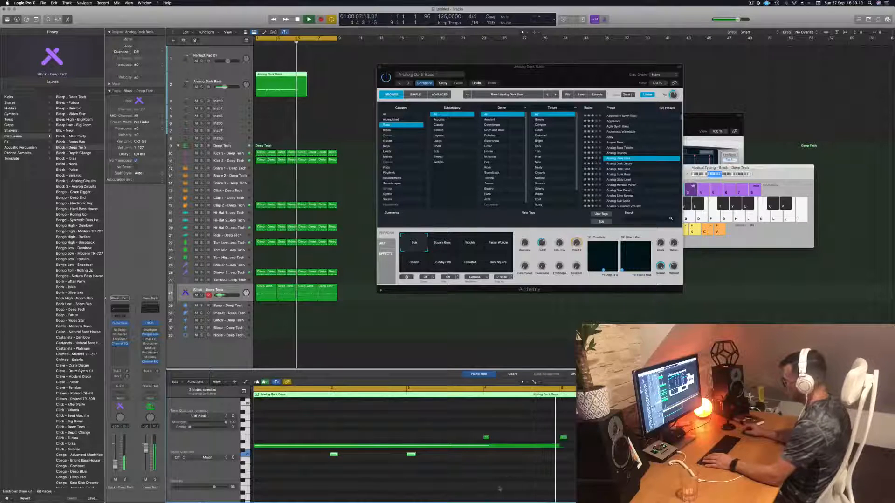
Move the short high note at bar 5 to the very start of the bass region and audition it
key("Return")
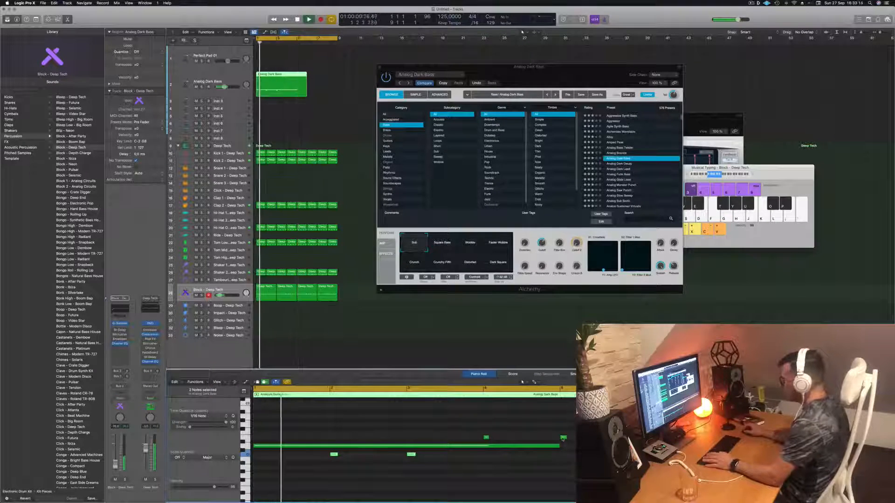
left_click_drag(564, 438, 257, 437)
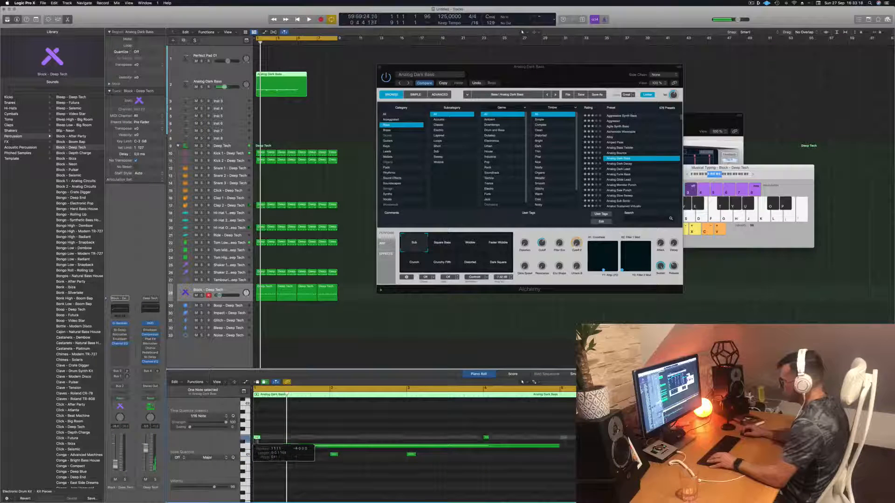
key("space")
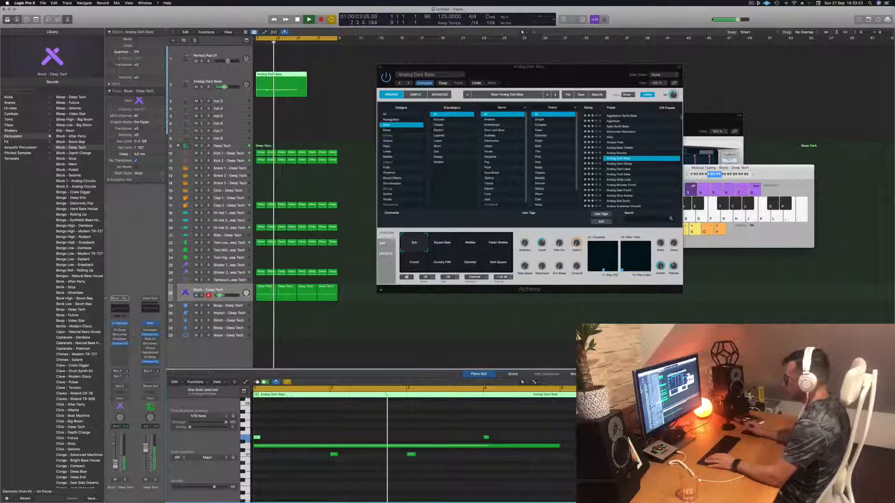
Shorten the low bass note at bar 3 slightly and listen to it in the loop
key("space")
left_click(412, 454)
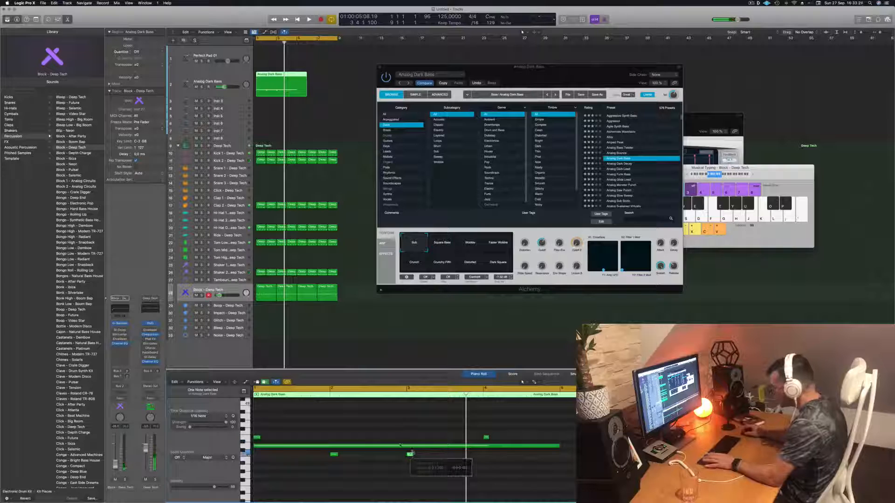
key("space")
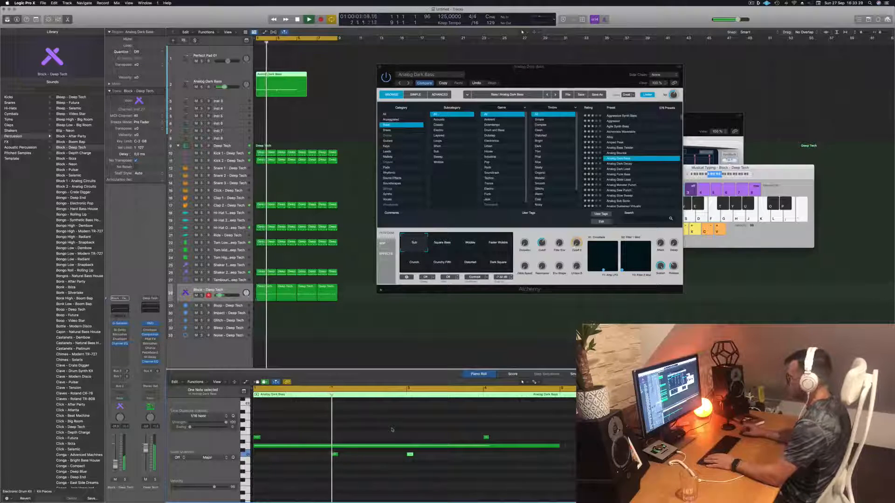
Trim the bass region at bar 5, duplicate it across bars 5 to 9, and select the Analog Dark Bass track
double_click(297, 78, "super")
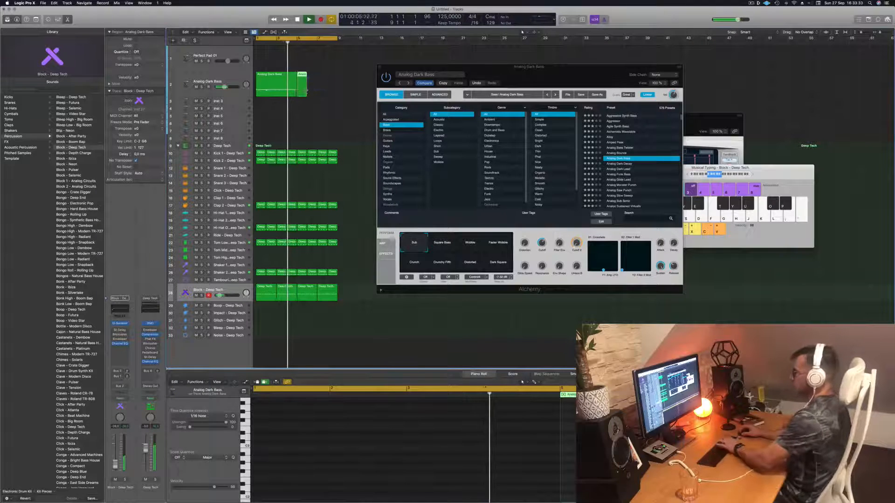
key("Delete")
left_click(277, 83)
left_click_drag(275, 82, 304, 84, "alt")
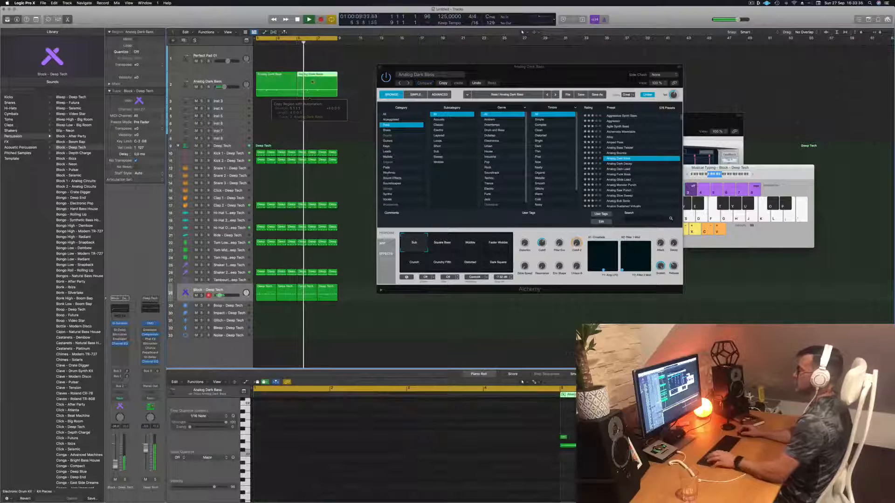
left_click(229, 77)
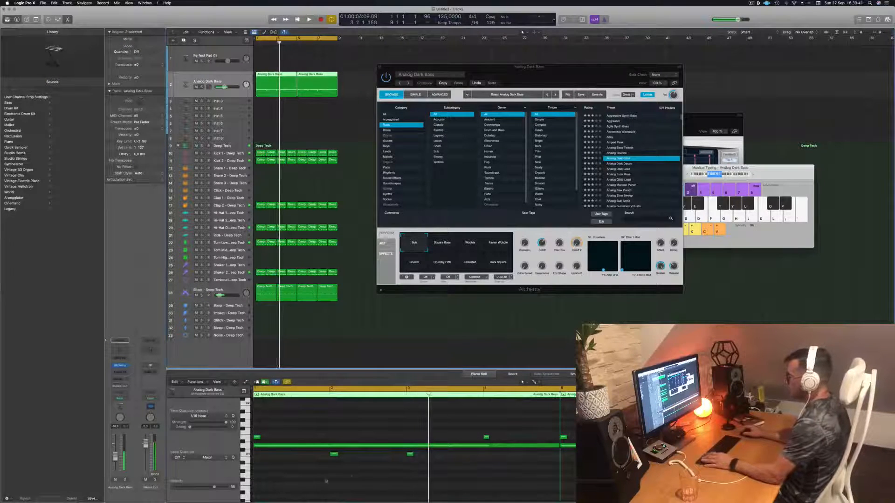
Try shifting the short low and high bass notes slightly later in the first region
left_click_drag(326, 481, 457, 452)
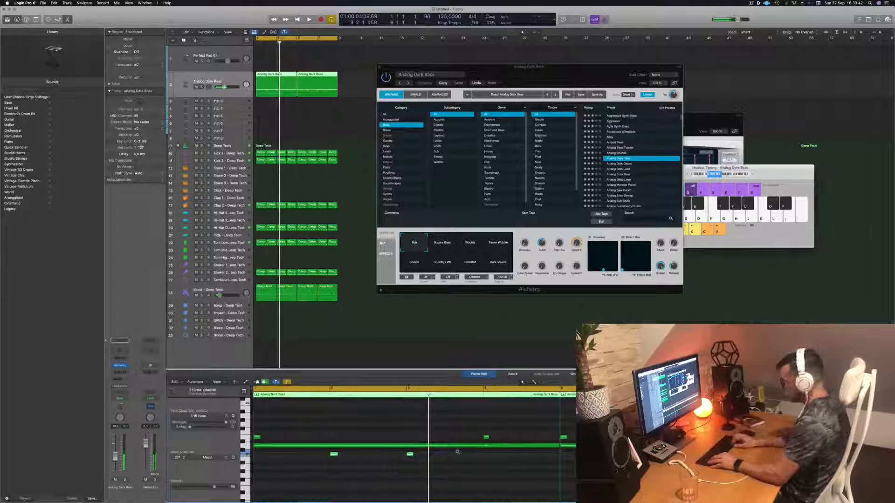
key("Return")
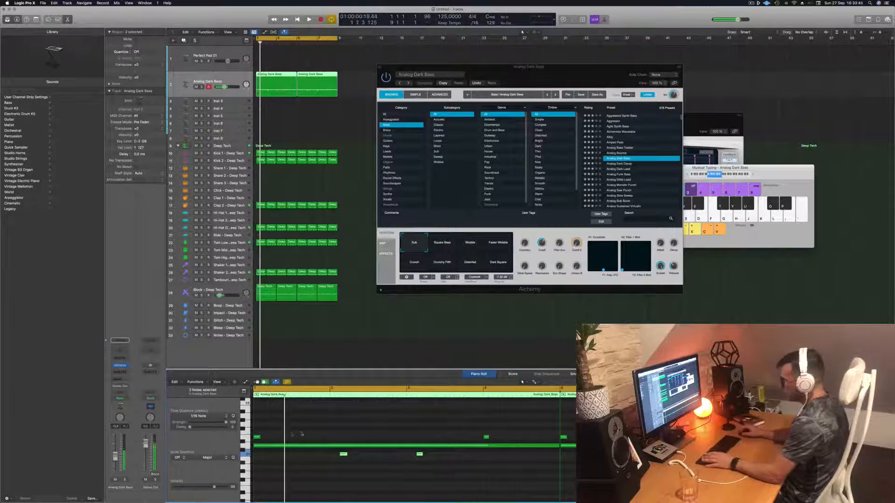
left_click(246, 438)
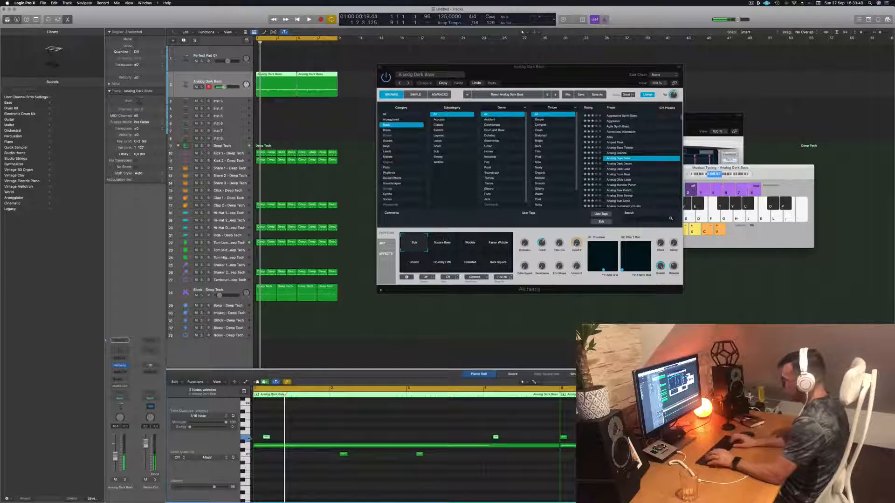
key("space")
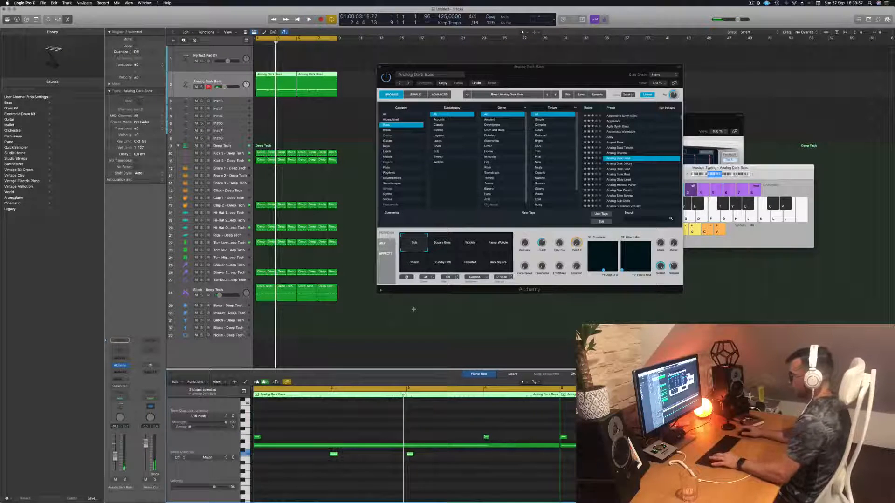
Listen to the bass pattern over the looped drums
key("space")
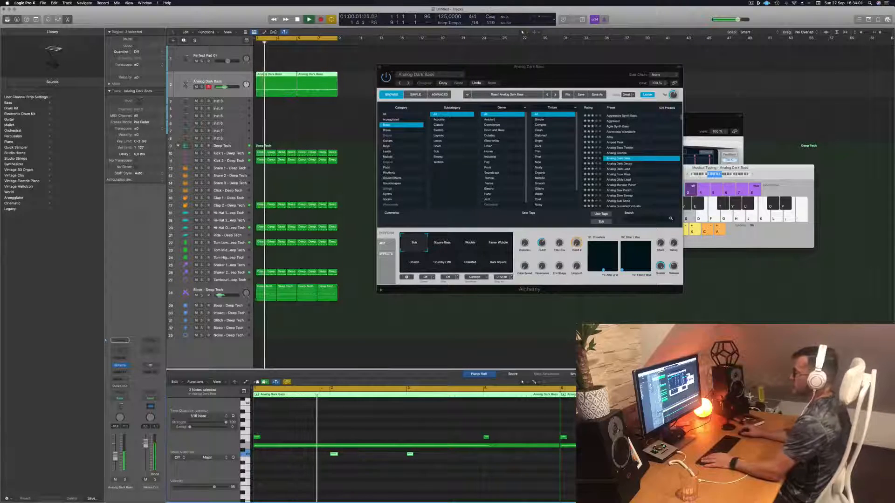
left_click_drag(542, 73, 509, 76)
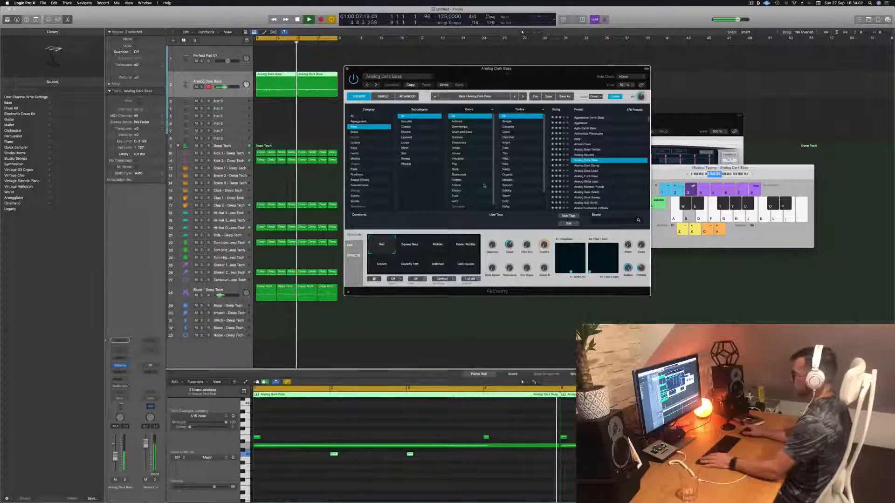
left_click_drag(529, 84, 560, 78)
key("Return")
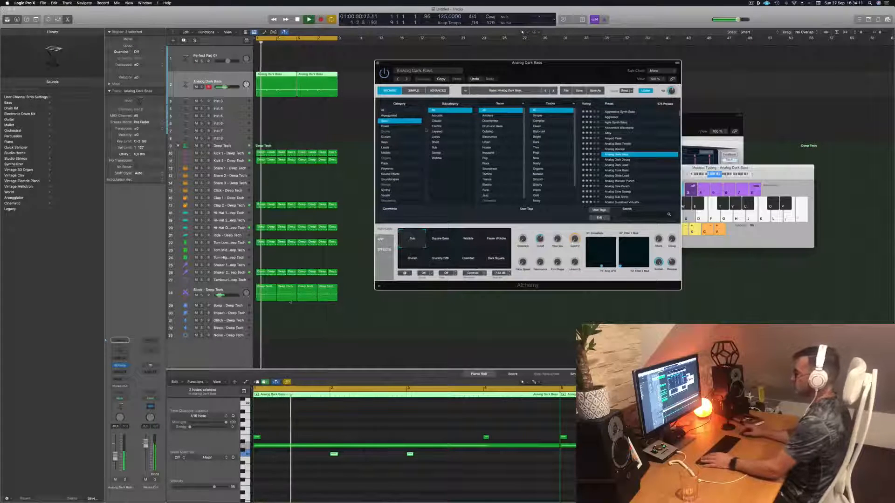
Lower the short high notes at bars 1 and 4 of the first bass region to the pitch of the other short notes
left_click(257, 438)
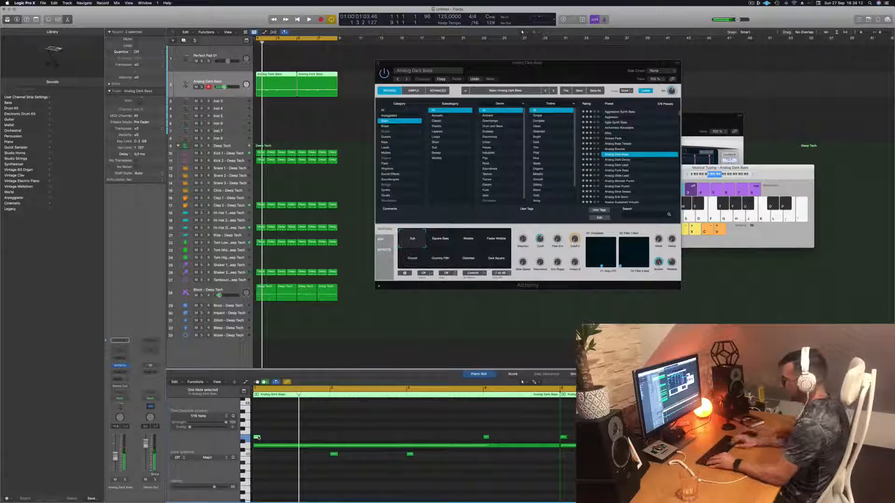
key("space")
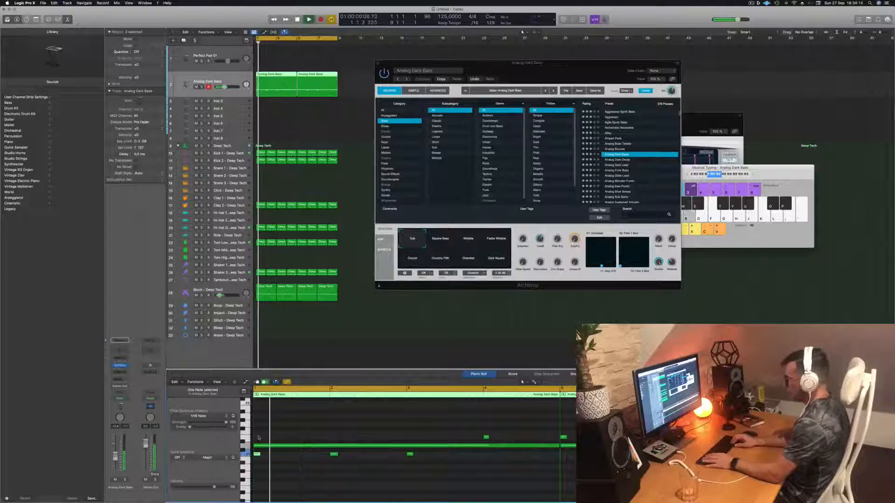
key("Return")
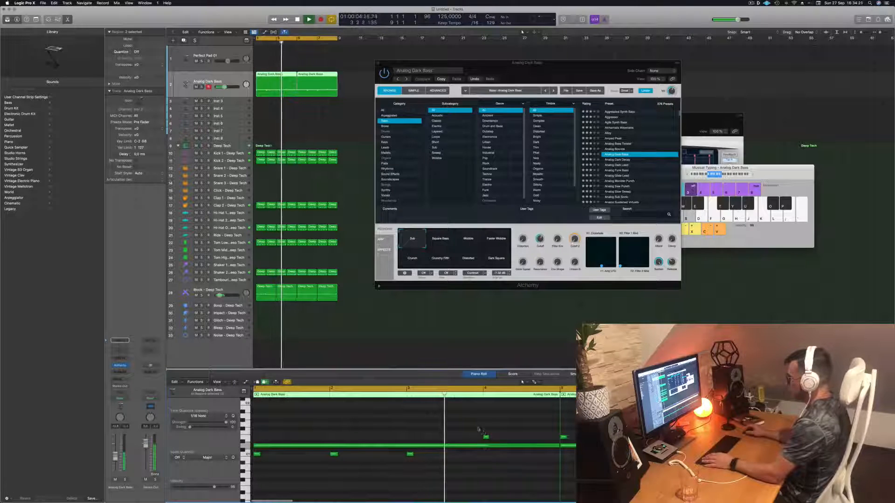
key("Return")
left_click_drag(486, 437, 486, 450)
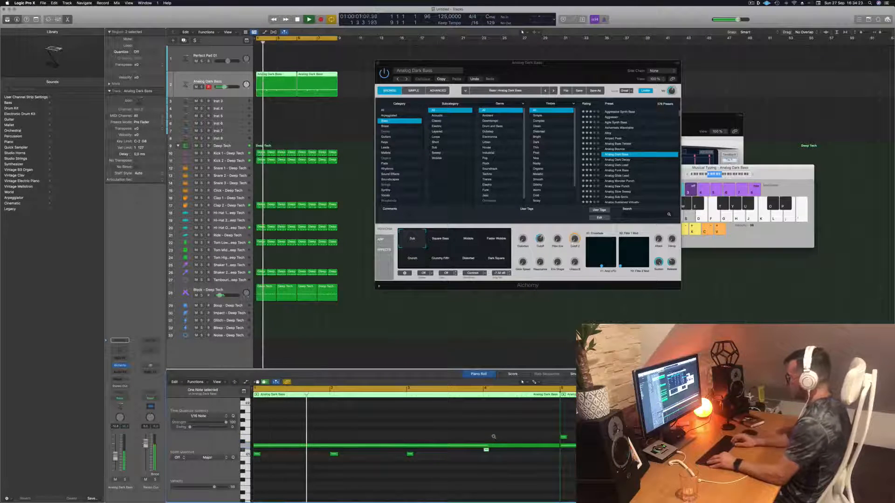
key("alt+Down")
Replace the second Analog Dark Bass region at bar 5 with a copy of the edited first region
left_click(324, 87)
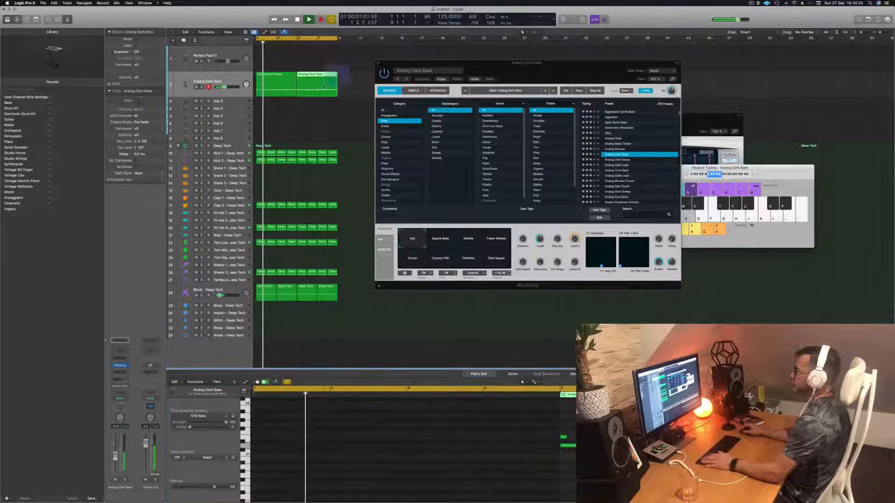
key("Delete")
left_click(268, 78)
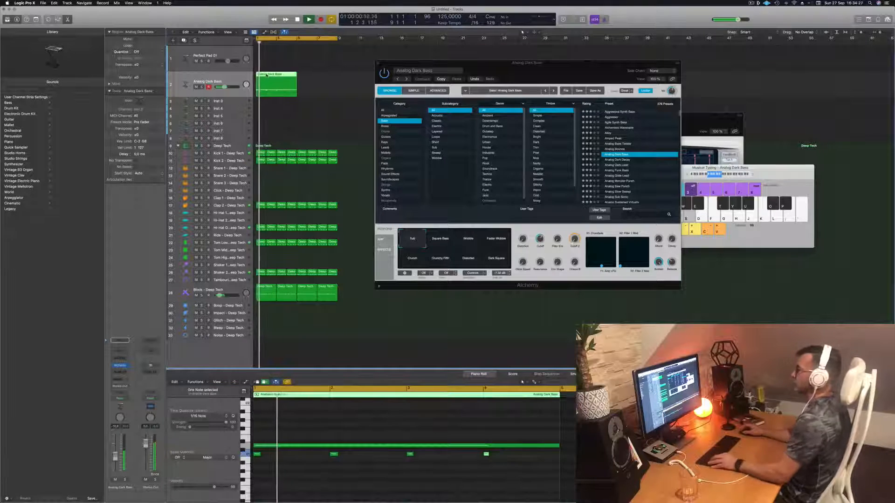
left_click_drag(267, 79, 306, 78)
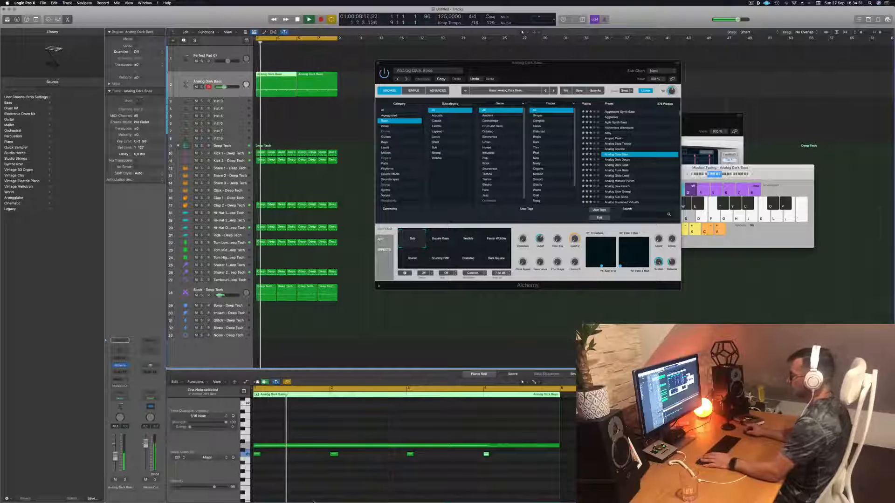
Audition the Analog Dark Bass snapshots from Square Bass through Dark Square over the loop, and return to Sub
left_click(441, 238)
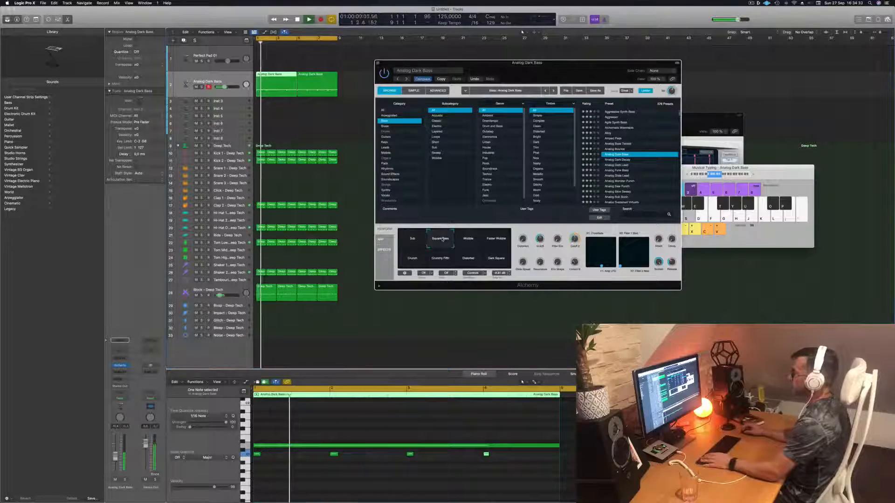
left_click(467, 239)
left_click(502, 240)
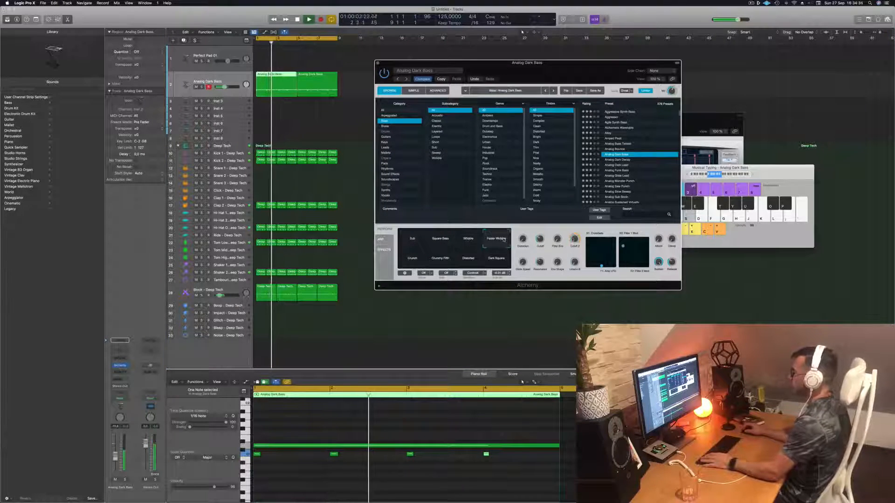
left_click(414, 262)
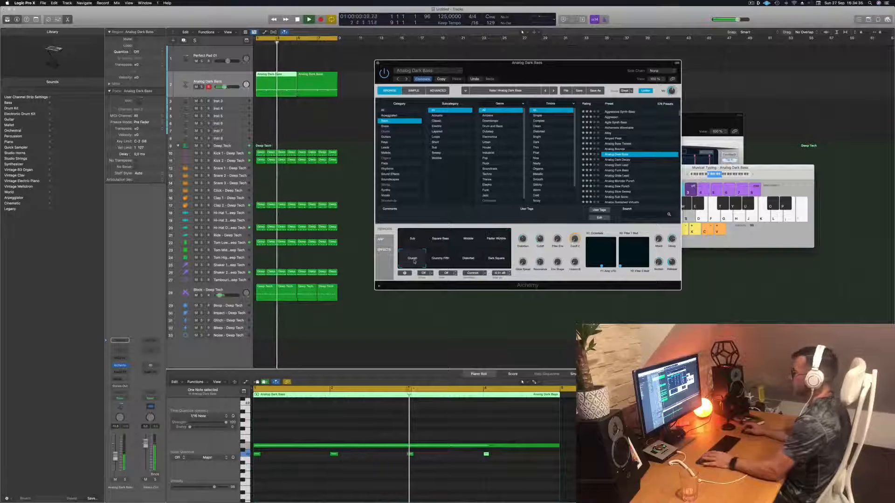
left_click(442, 262)
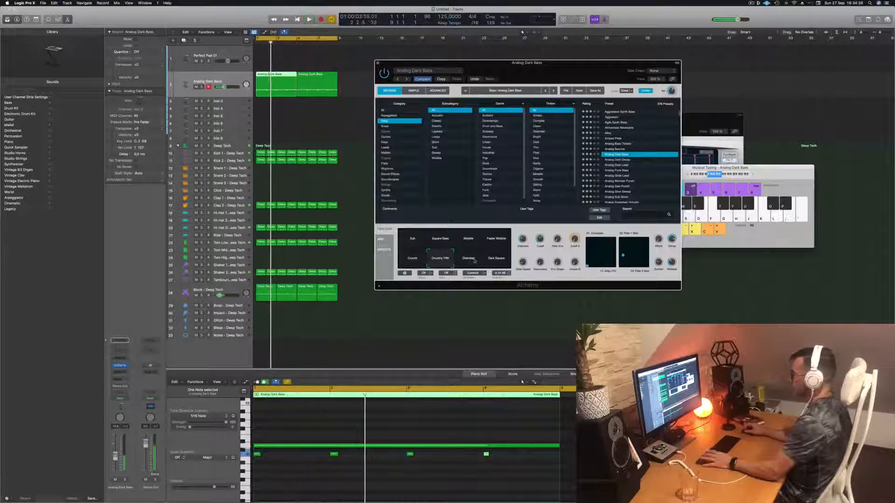
left_click(468, 260)
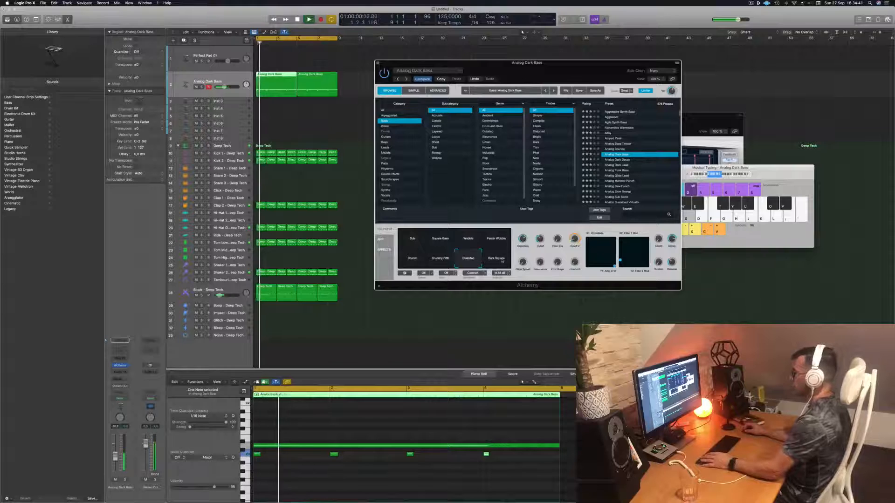
left_click(495, 258)
left_click(417, 242)
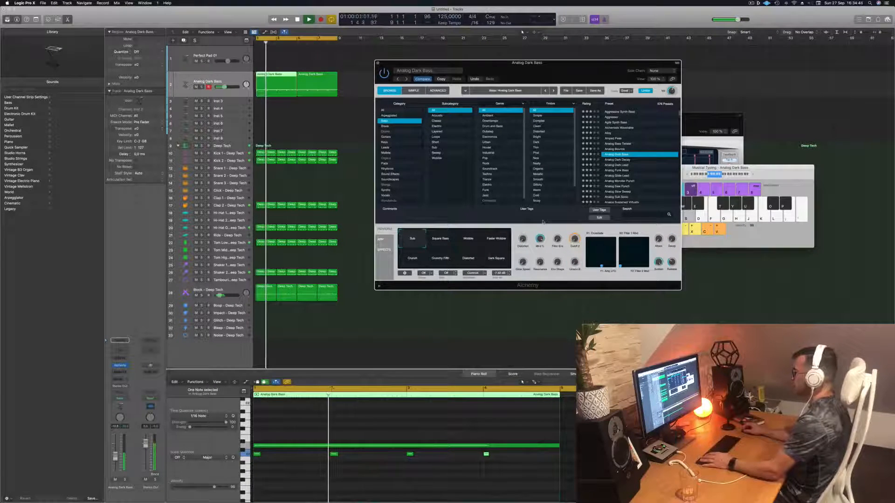
Adjust the Cutoff of the Analog Dark Bass preset in Alchemy and replay the loop
left_click_drag(542, 245, 543, 236)
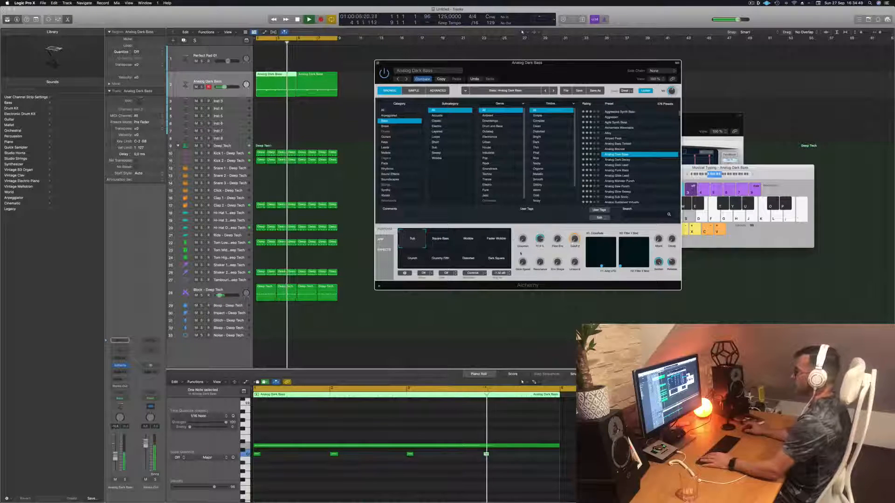
key("space")
key("space")
Insert a stereo Compressor after Alchemy on the Analog Dark Bass track
left_click(218, 81)
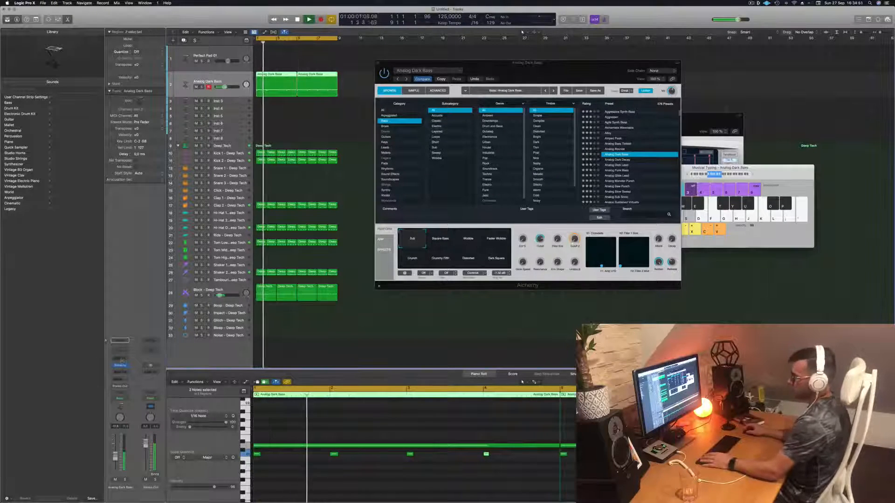
left_click(121, 372)
mouse_move(135, 399)
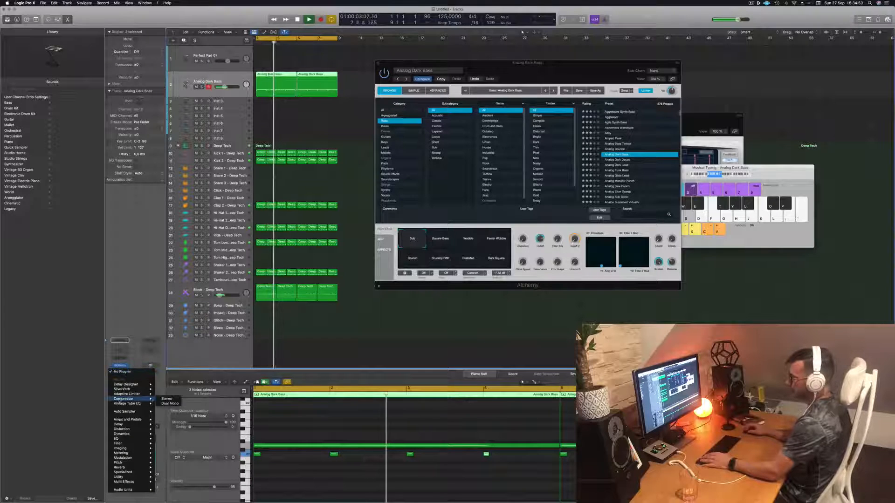
left_click(167, 399)
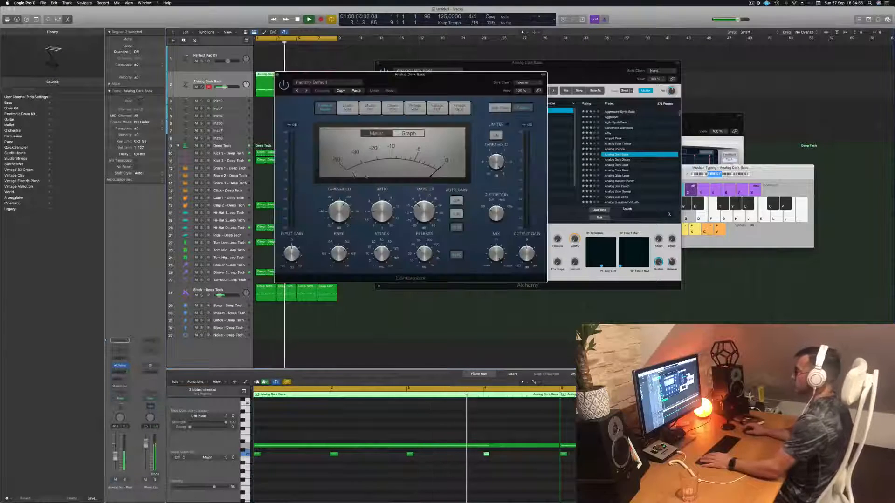
left_click_drag(430, 79, 518, 96)
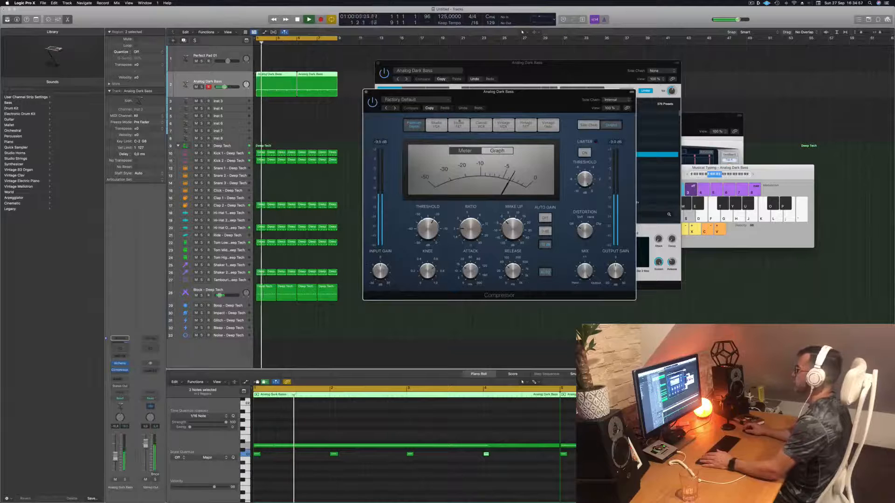
Set the bass compressor's side chain source to Inst 8, adjust its threshold, and close the plug-in
left_click(615, 99)
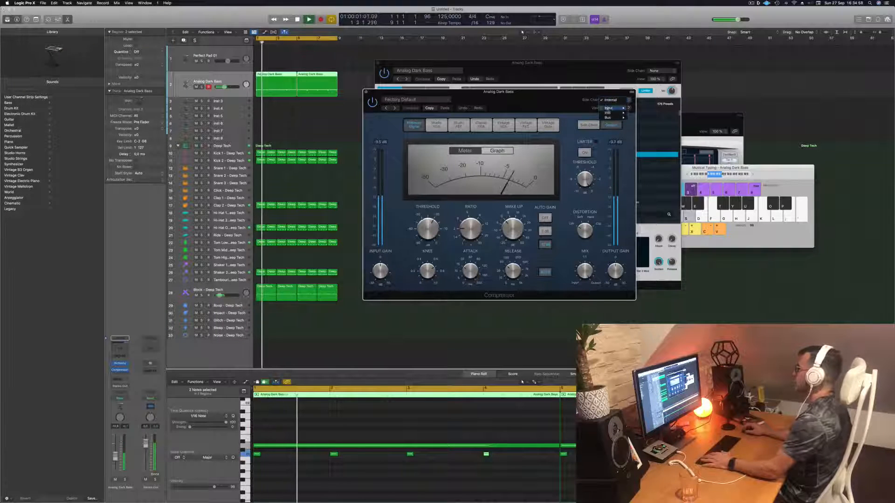
mouse_move(617, 114)
left_click(640, 142)
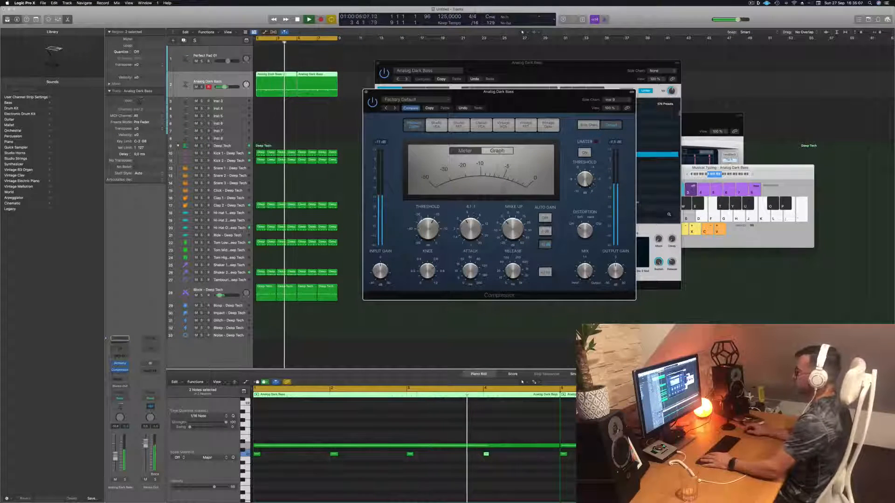
left_click_drag(428, 229, 428, 229)
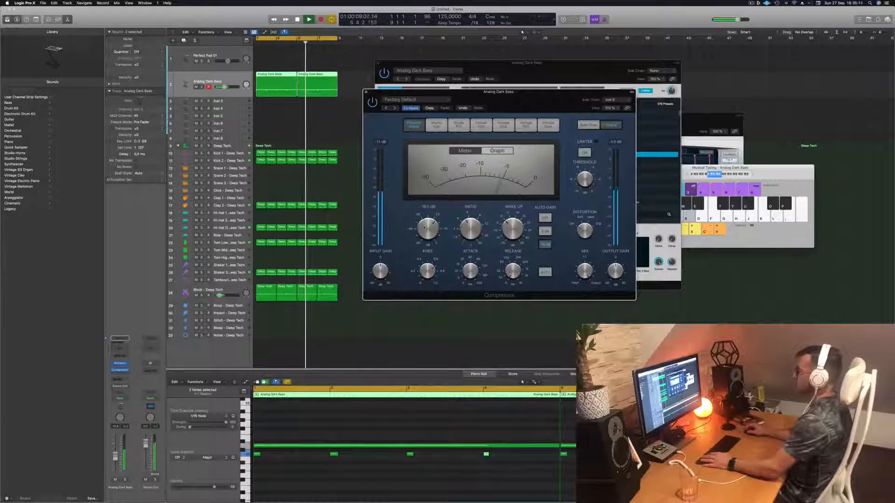
left_click(366, 92)
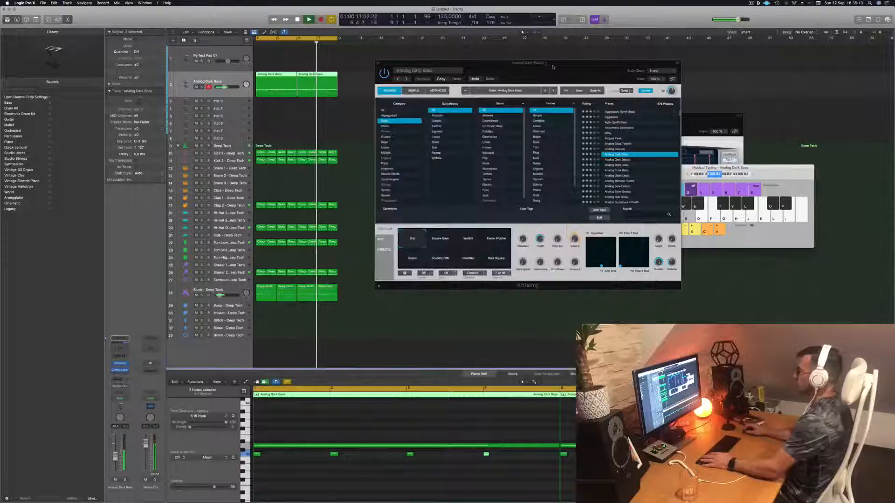
Duplicate the Analog Dark Bass track with its plug-ins and mute the original track
left_click_drag(553, 63, 592, 56)
left_click(227, 79)
key("space")
key("space")
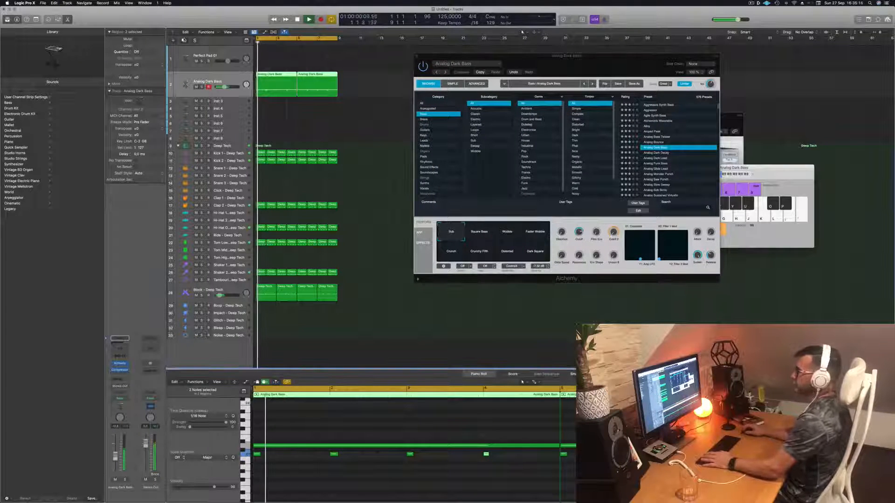
key("super+d")
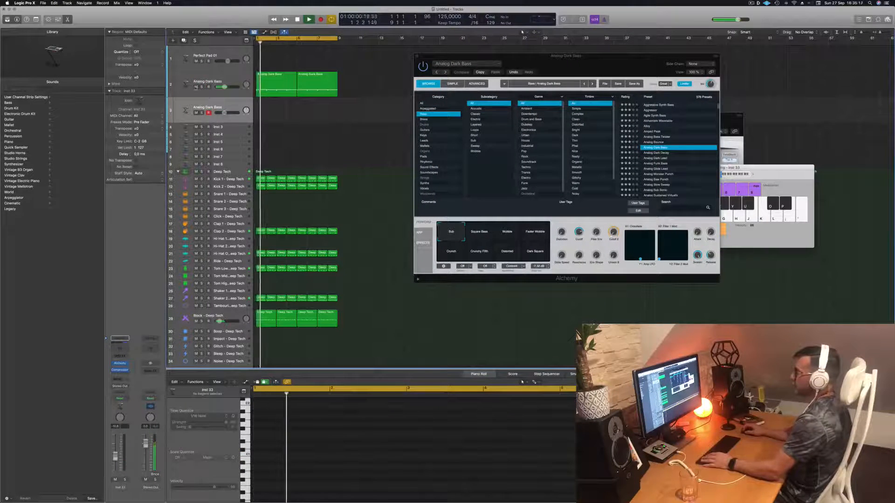
left_click(197, 88)
Copy both Analog Dark Bass regions onto the duplicated track and play the loop
key("space")
key("space")
left_click_drag(346, 84, 268, 112)
key("space")
key("space")
key("space")
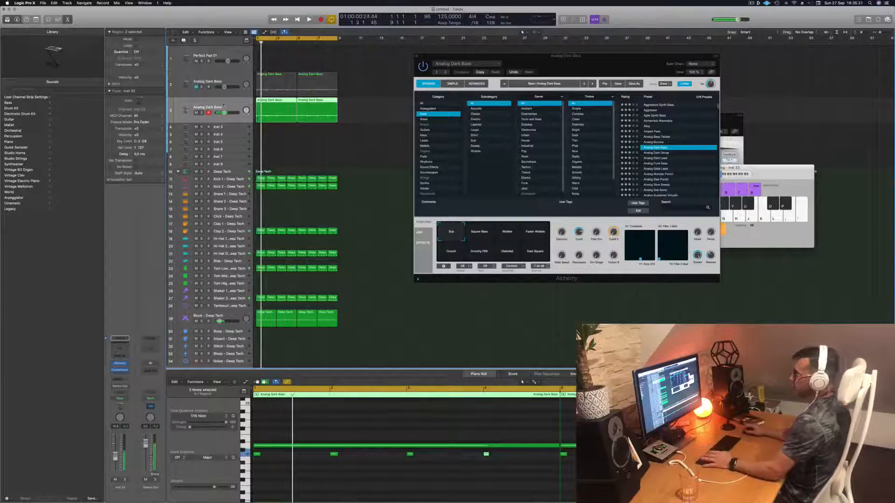
key("space")
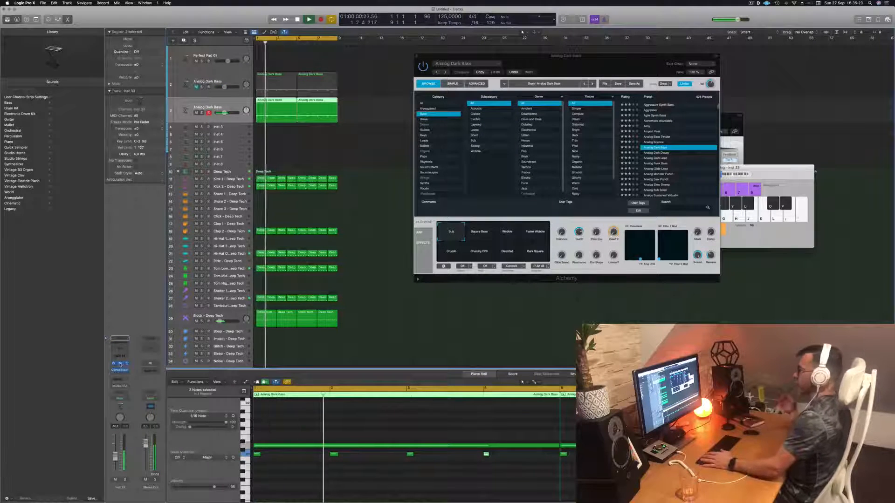
Open Alchemy on the duplicated bass track and load the Analog Dark Decay preset
left_click(119, 364)
left_click_drag(444, 84, 503, 91)
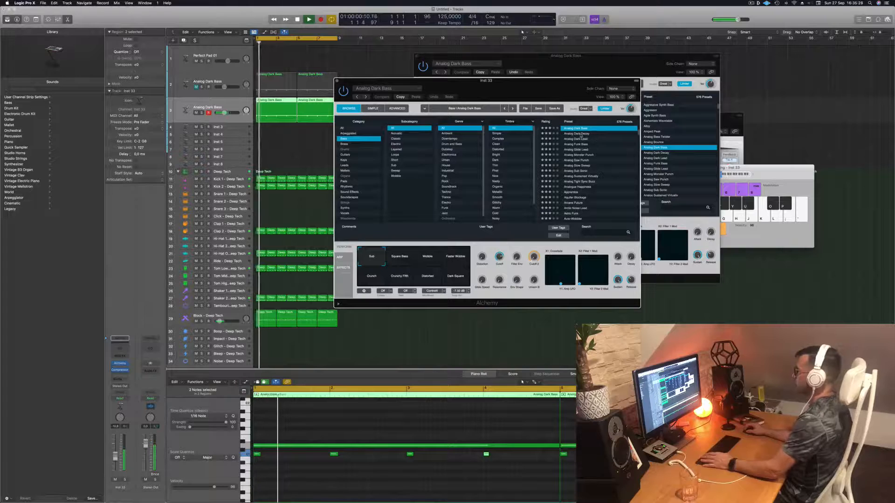
left_click(581, 135)
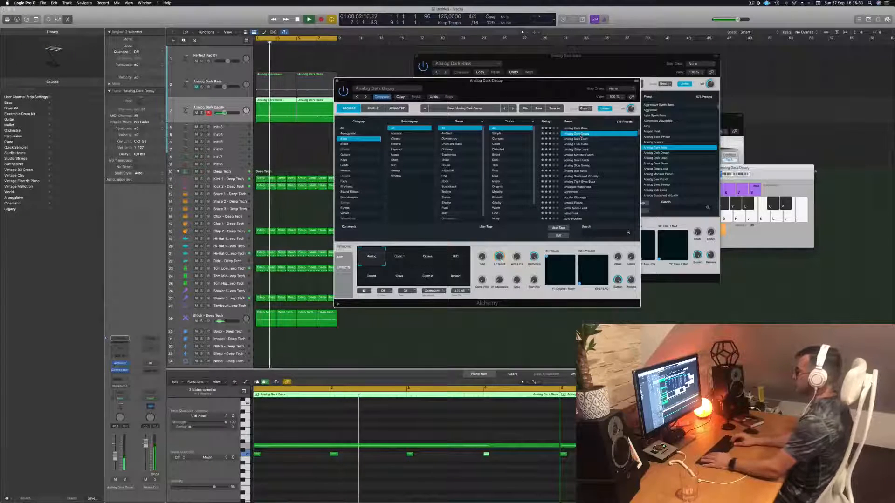
Audition the bass presets from Analog Dark Lead to Analog Slow Sweep on the duplicated track during playback
key("Down")
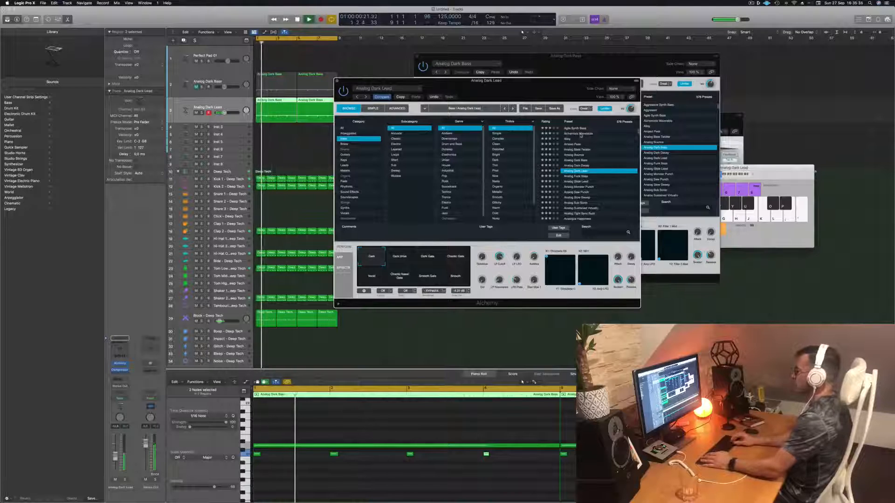
key("Down")
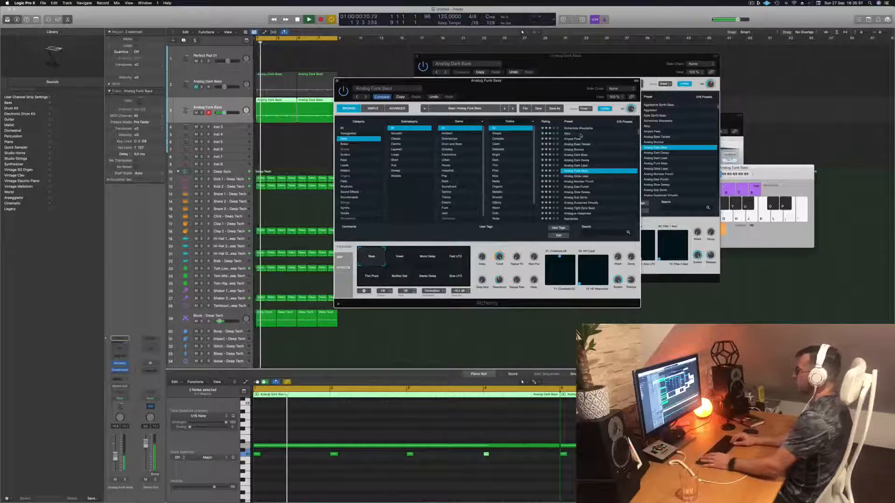
key("Down")
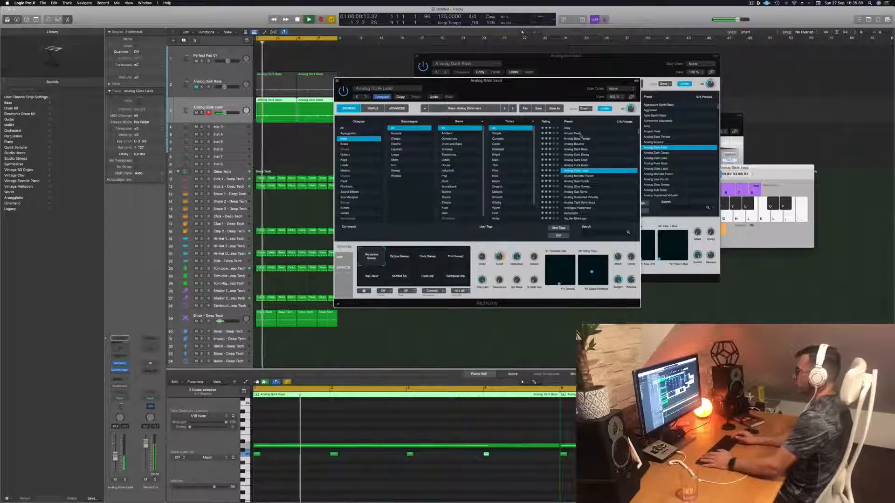
key("Down")
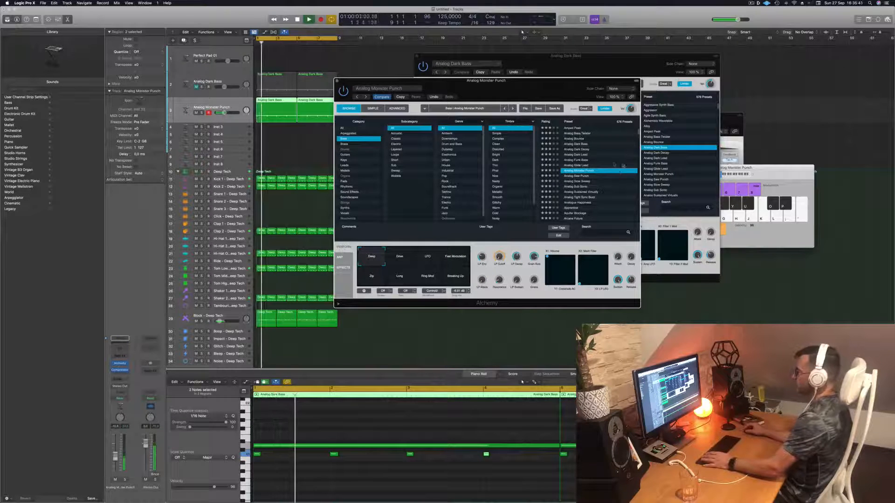
key("Down")
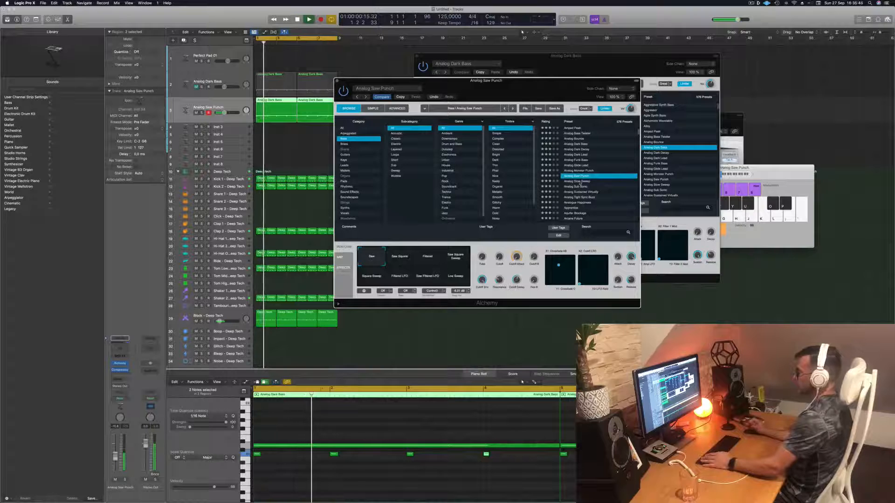
key("Down")
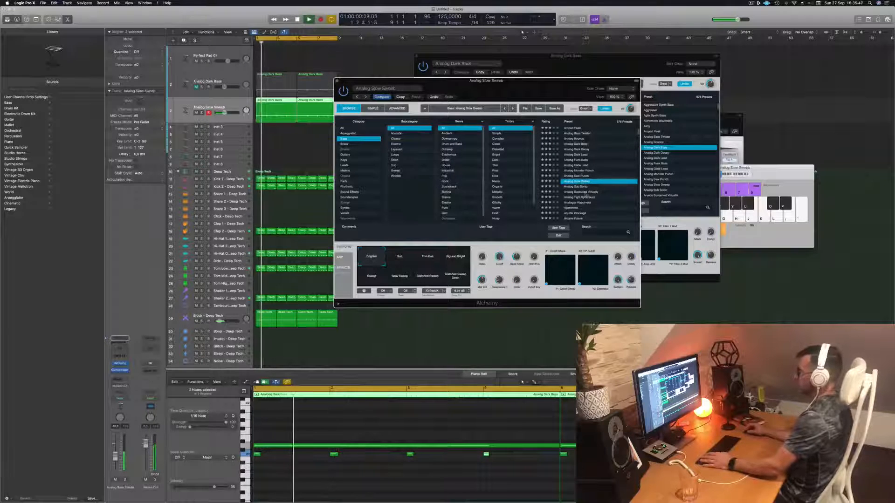
Audition Analog Sustained Virtually and Astro Funk, and load the Balloon Finger preset on the duplicated bass track
left_click(588, 192)
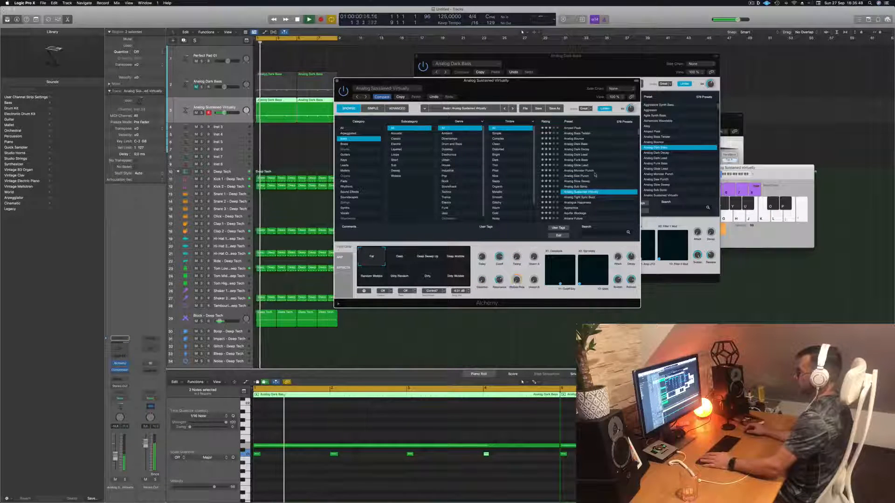
scroll(595, 175, "down", 4)
left_click(571, 169)
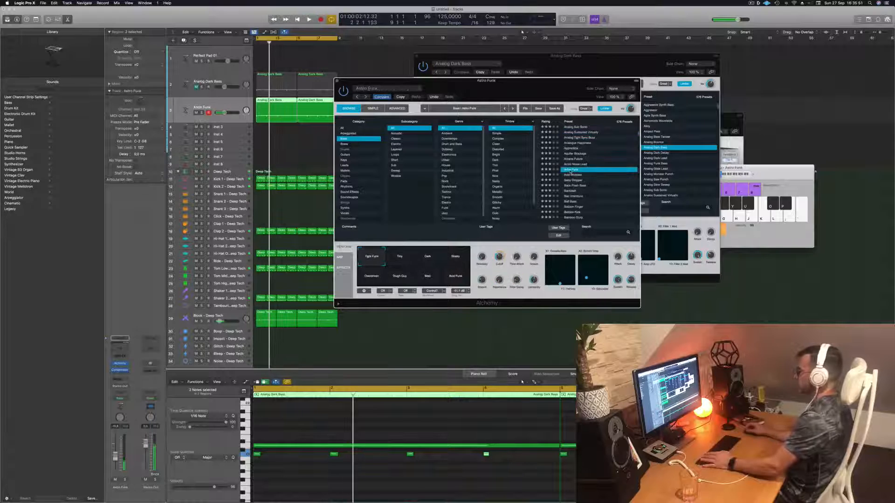
key("space")
scroll(590, 172, "down", 3)
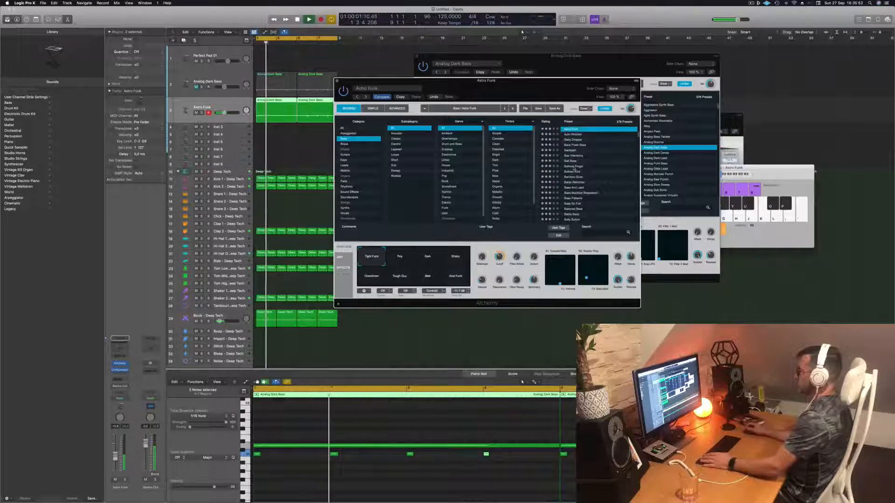
left_click(574, 166)
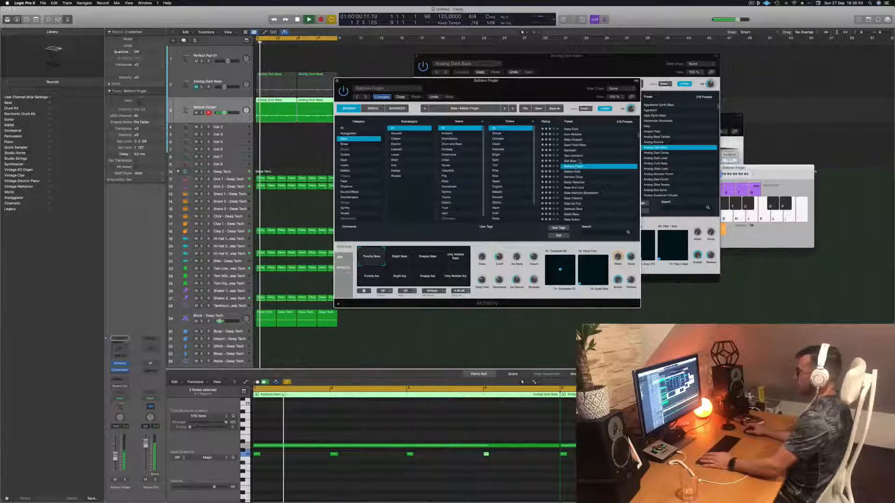
key("Return")
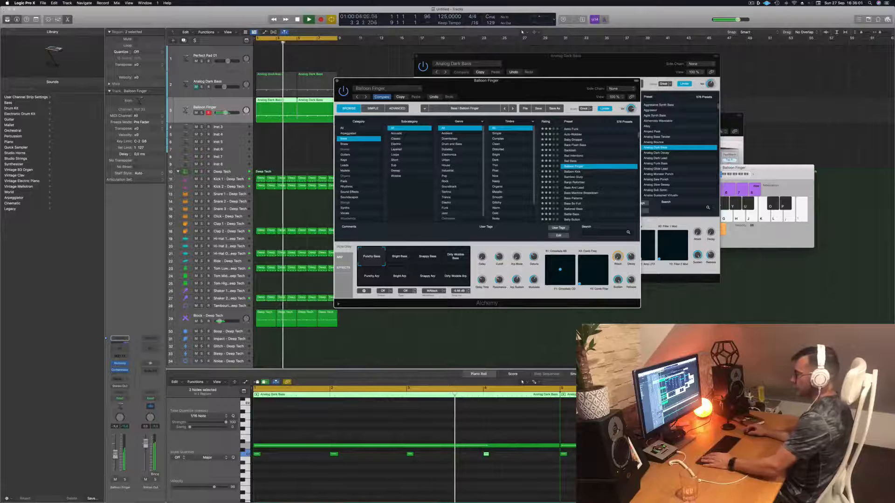
Audition the Balloon Finger preset's snapshots from Bright Bass through Dirty Wobble Arp, ending on Punchy Arp, while the loop plays
left_click(502, 242)
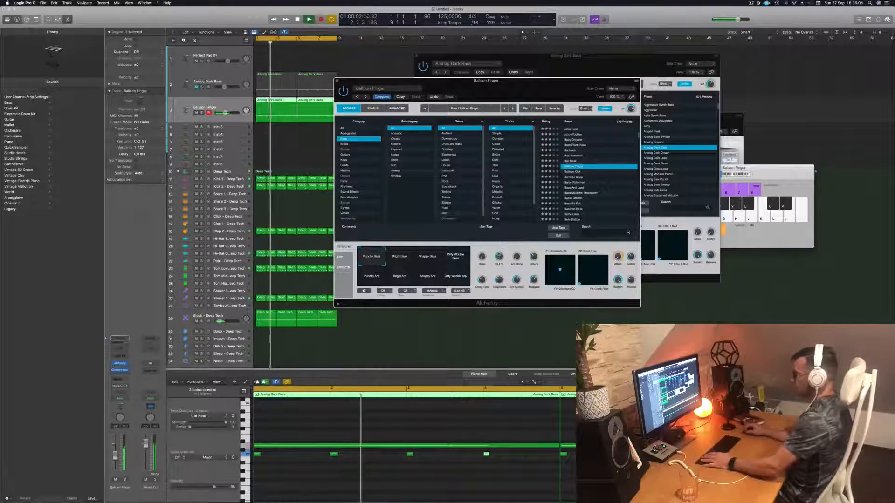
left_click(399, 261)
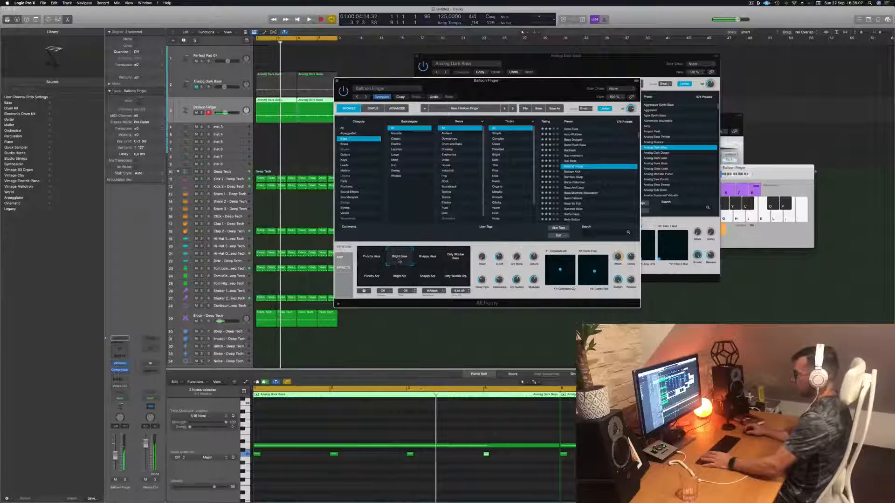
left_click(434, 260)
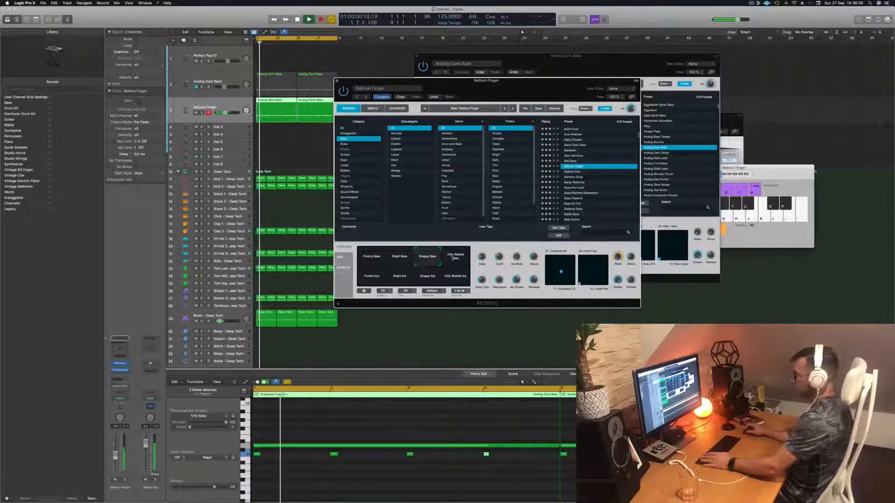
left_click(453, 258)
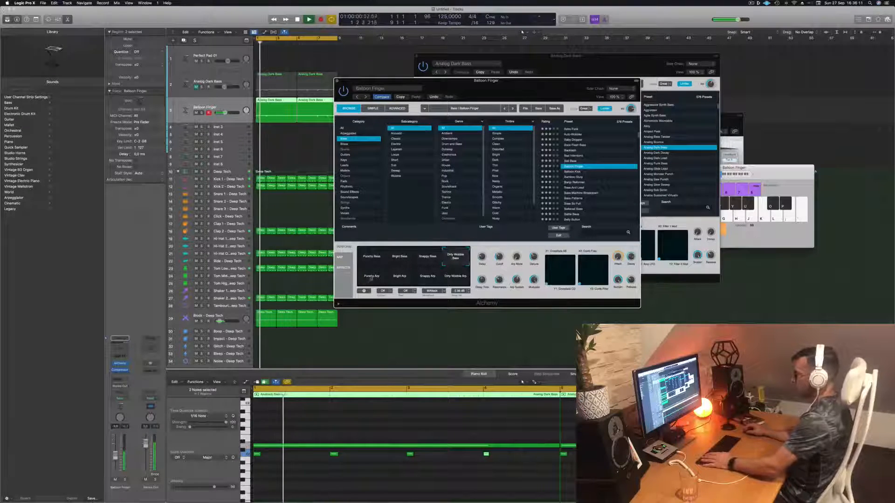
left_click(371, 279)
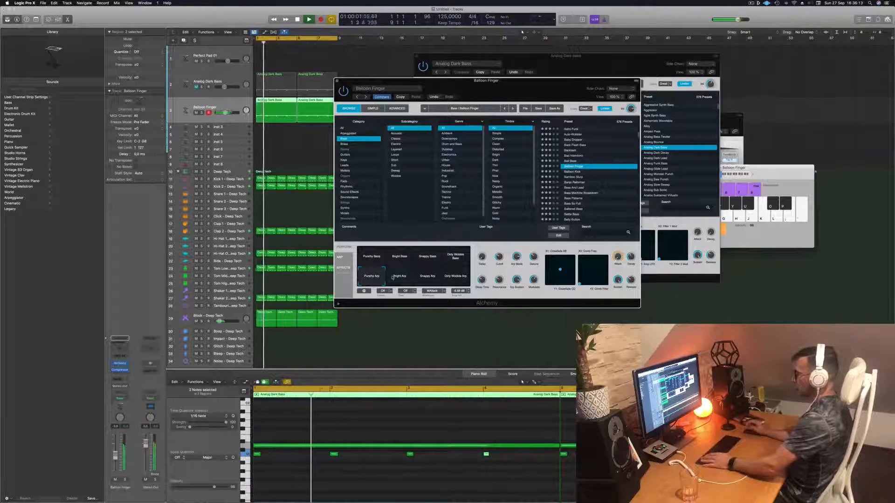
left_click(393, 277)
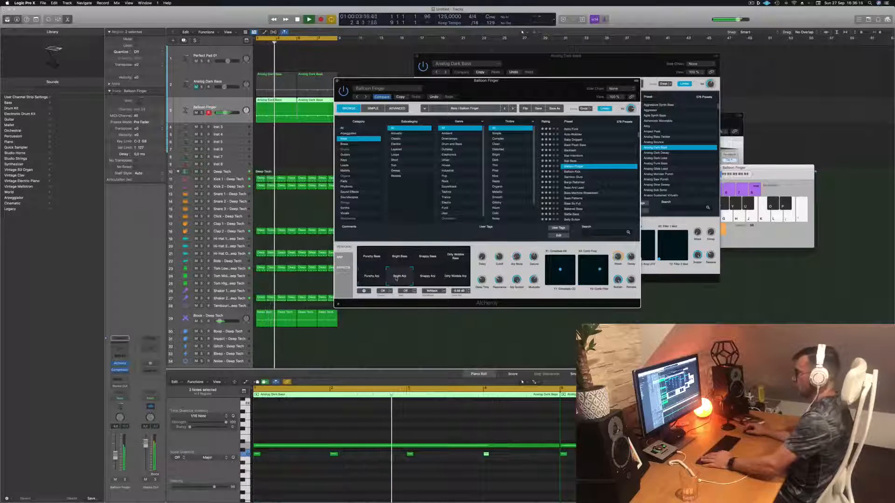
left_click(428, 277)
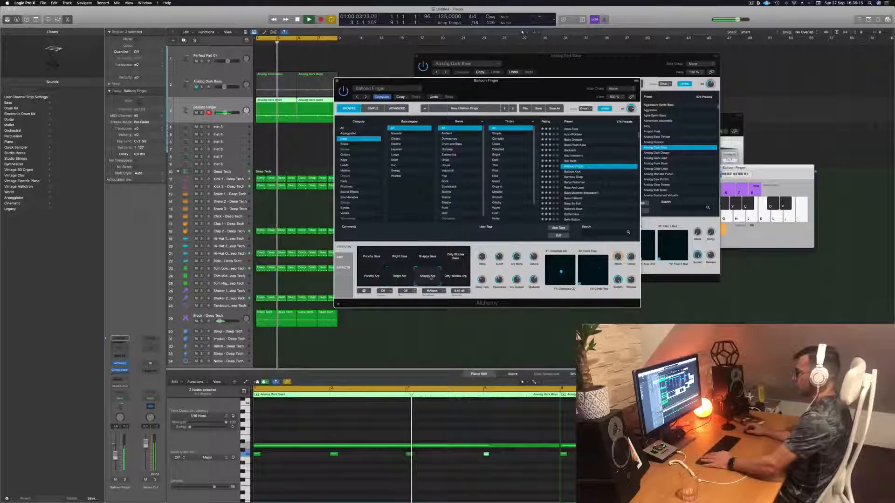
left_click(455, 280)
left_click(371, 280)
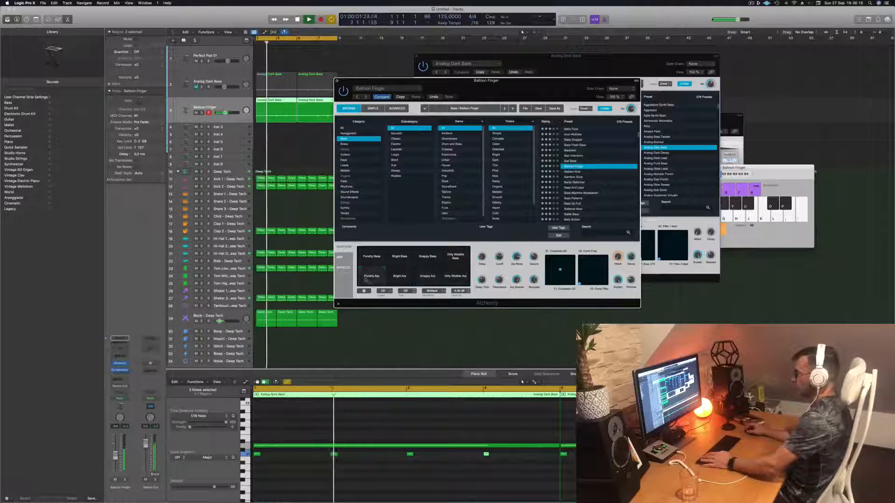
key("space")
key("space")
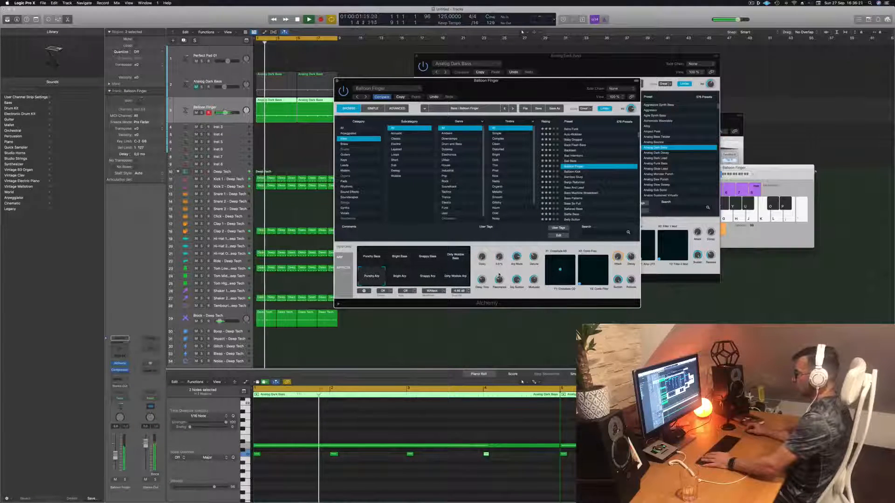
Audition the bass presets that follow Balloon Finger and load Bass And Lead on the duplicated track
left_click(573, 172)
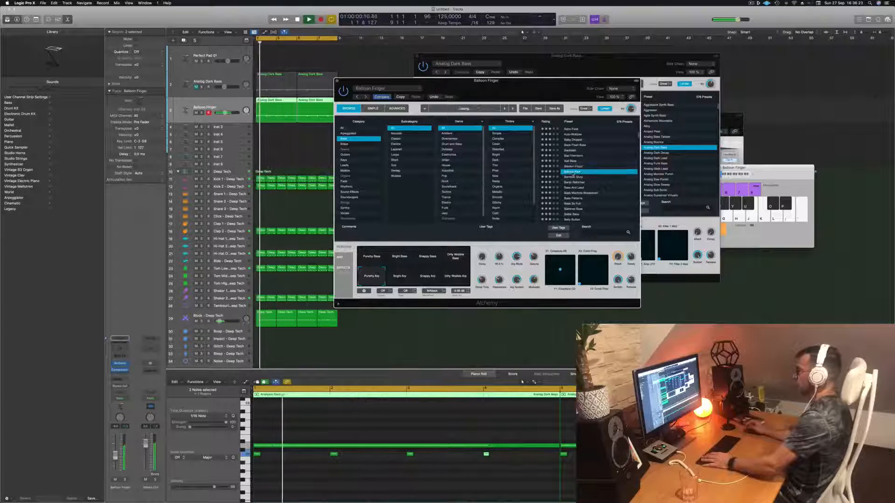
left_click(575, 177)
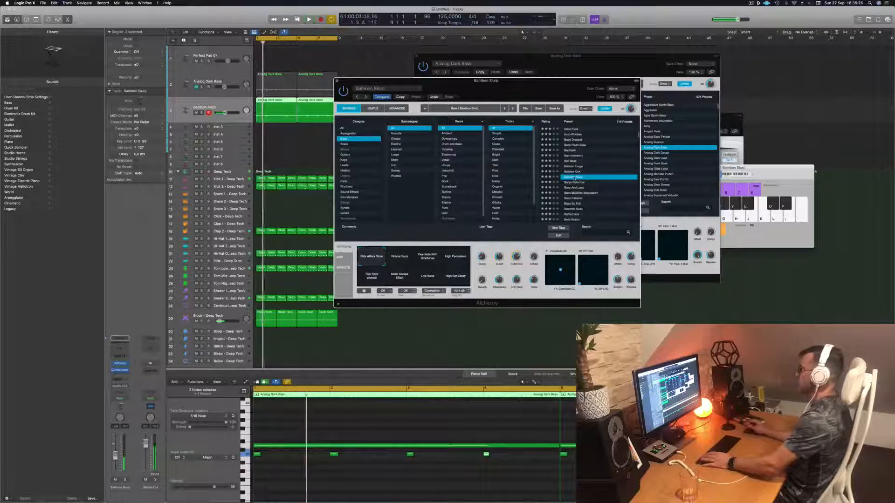
left_click(572, 182)
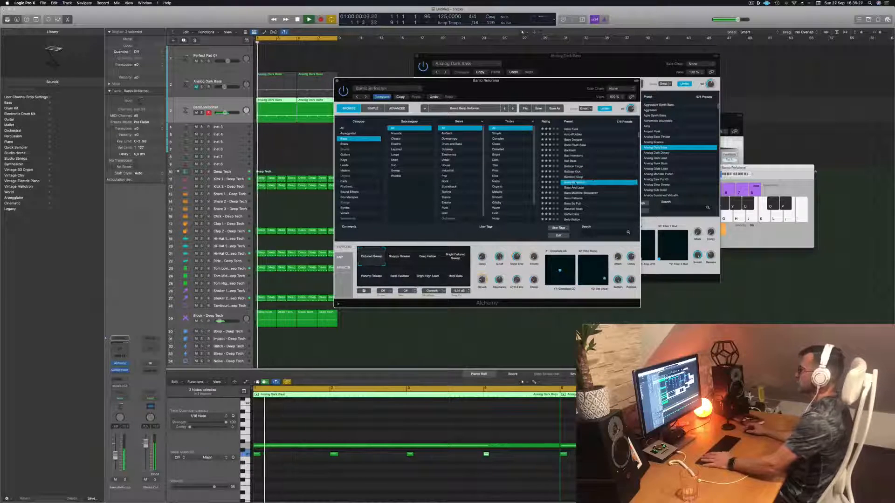
scroll(587, 180, "down", 1)
left_click(572, 173)
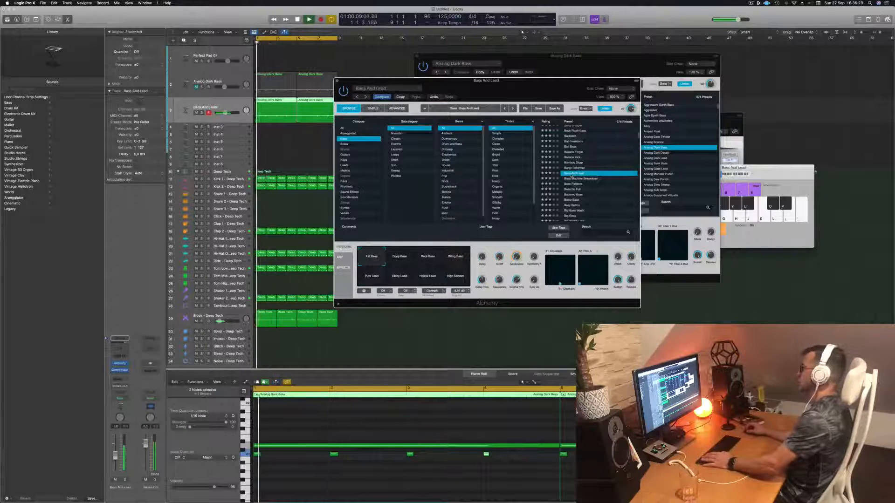
left_click_drag(524, 93, 557, 80)
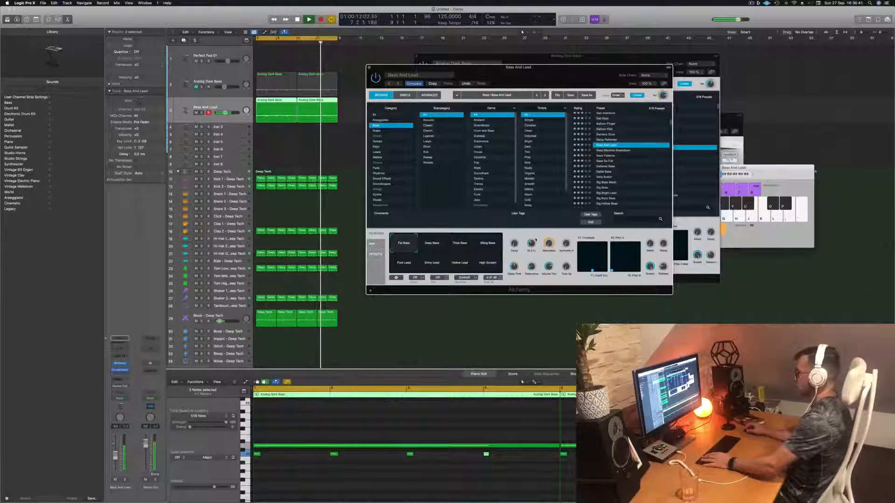
Audition the bass and lead snapshots of the Bass And Lead preset, including Deep Bass, Thick Bass, Pure Lead and Shiny Lead
key("Return")
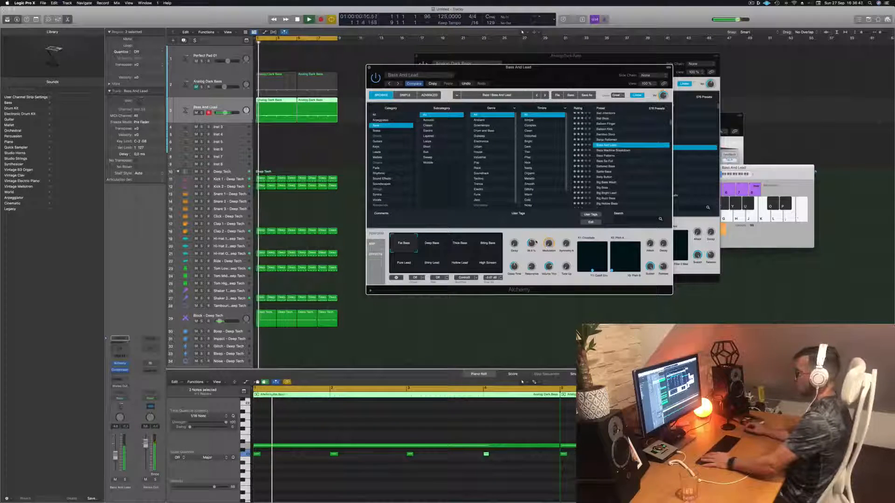
left_click(428, 245)
left_click(460, 246)
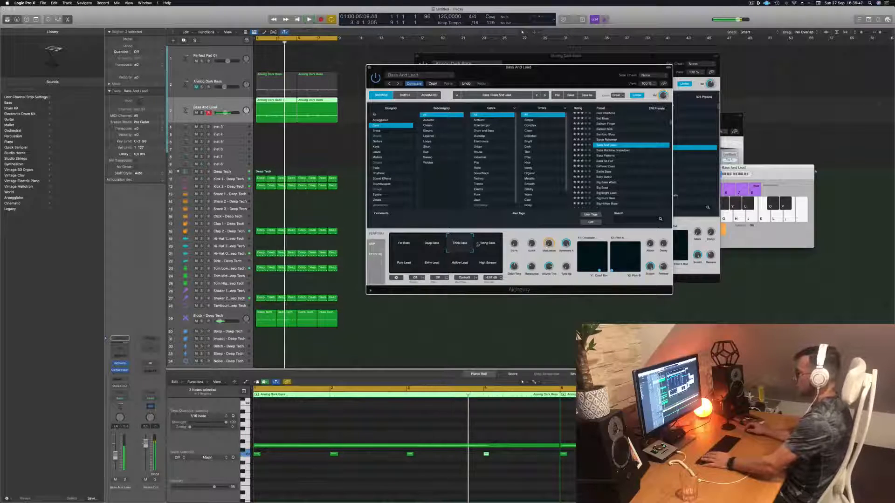
key("Return")
left_click(492, 243)
left_click(405, 263)
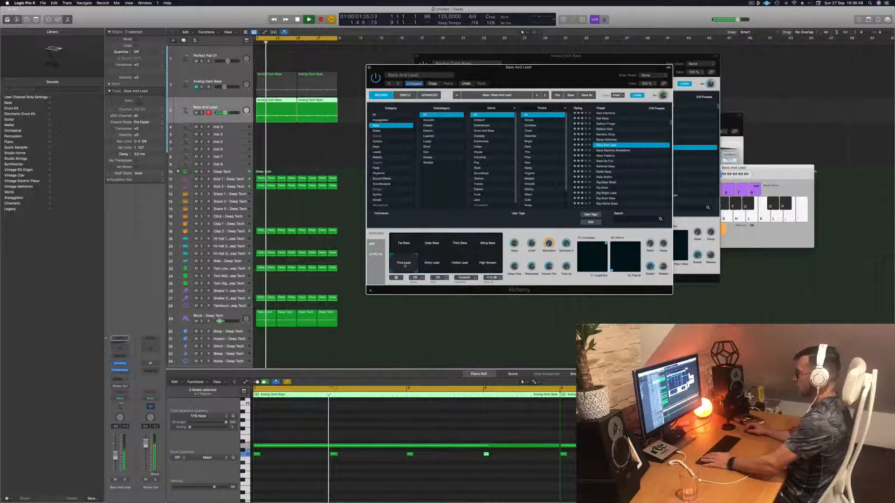
left_click(438, 264)
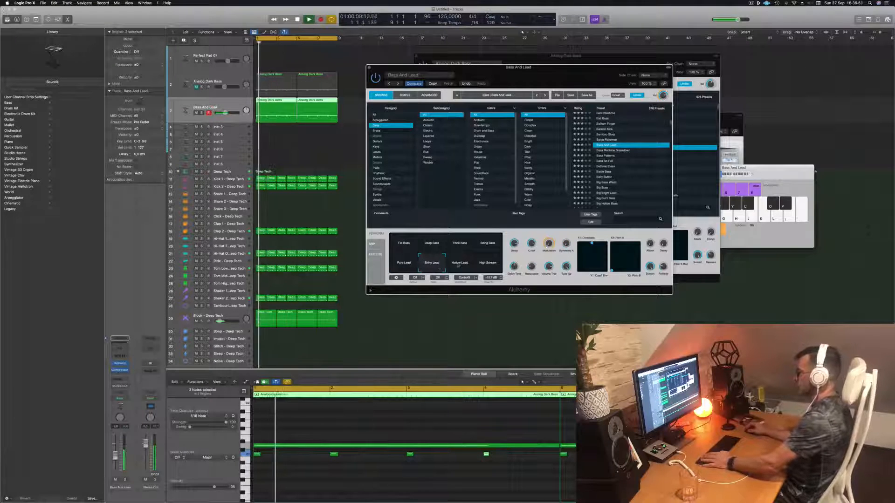
left_click(458, 265)
left_click(490, 251)
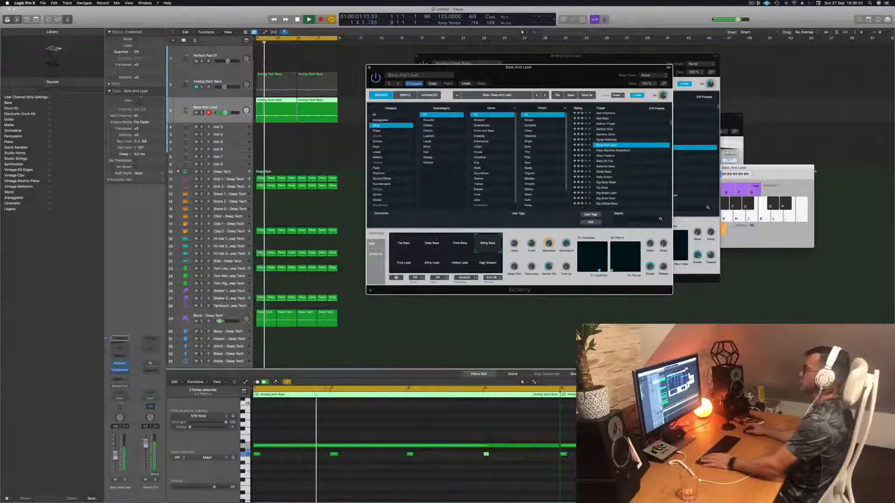
Audition the Bass Machine Breakdown, Bass Patterns, Bass So Full and Battered Bass presets on the duplicated track
left_click(619, 151)
key("space")
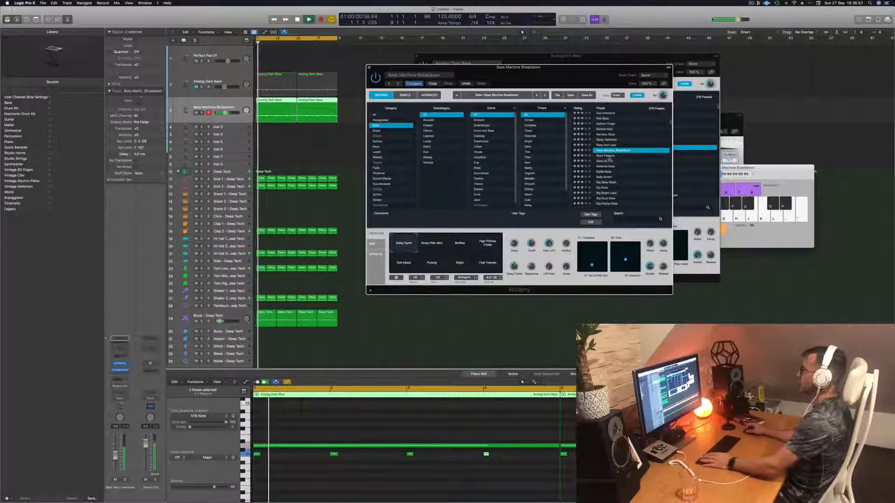
left_click(608, 156)
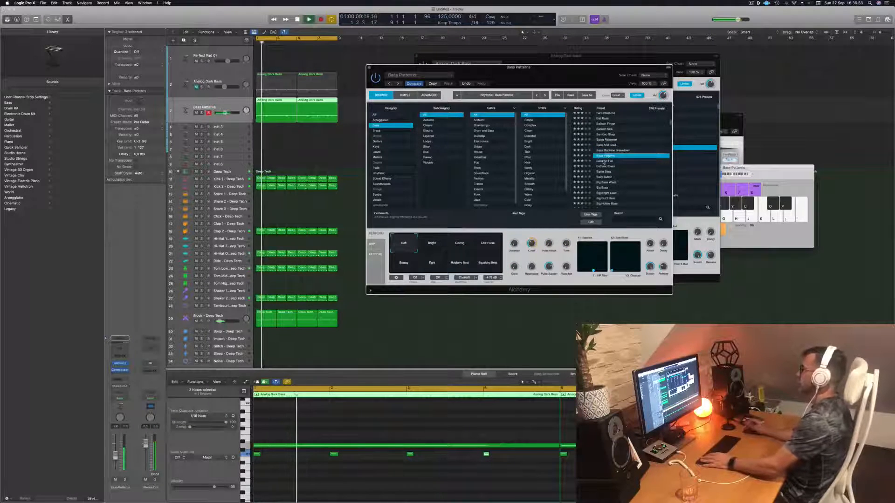
left_click(603, 161)
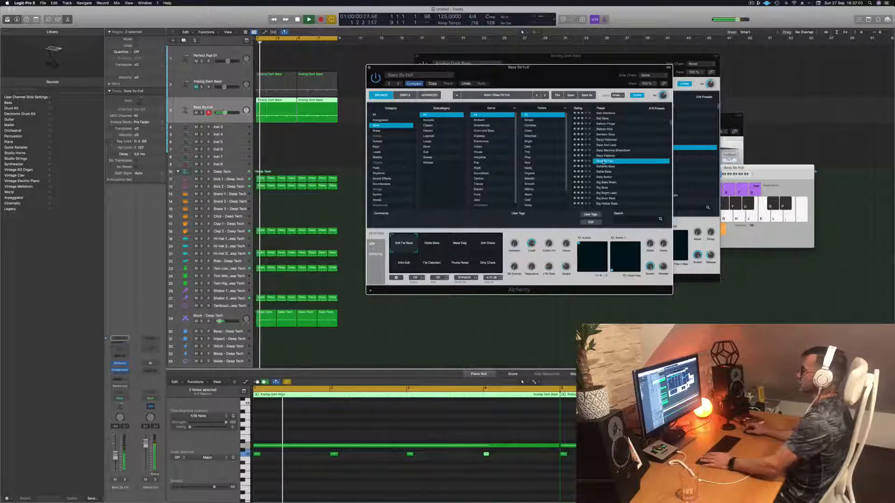
left_click(607, 166)
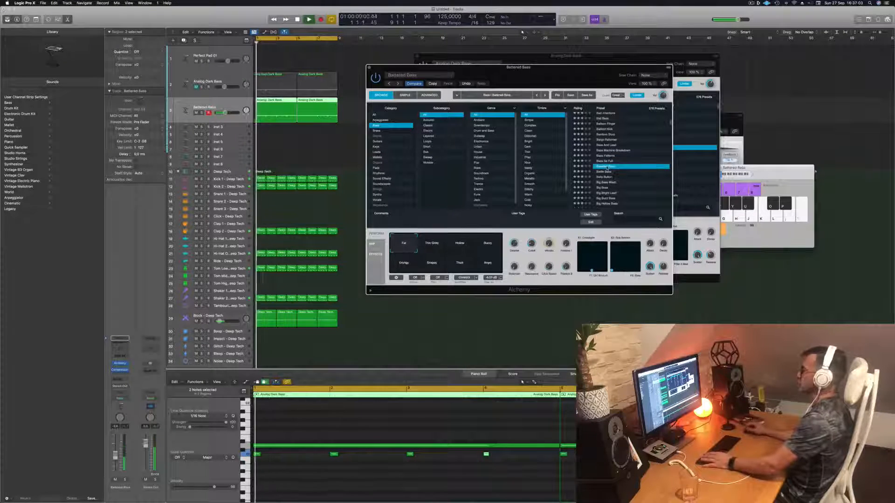
Audition Belly Button, Big Bass Wash and Big Bass, load Big Buzz Bass on the duplicated track, and close its Alchemy window
left_click(604, 177)
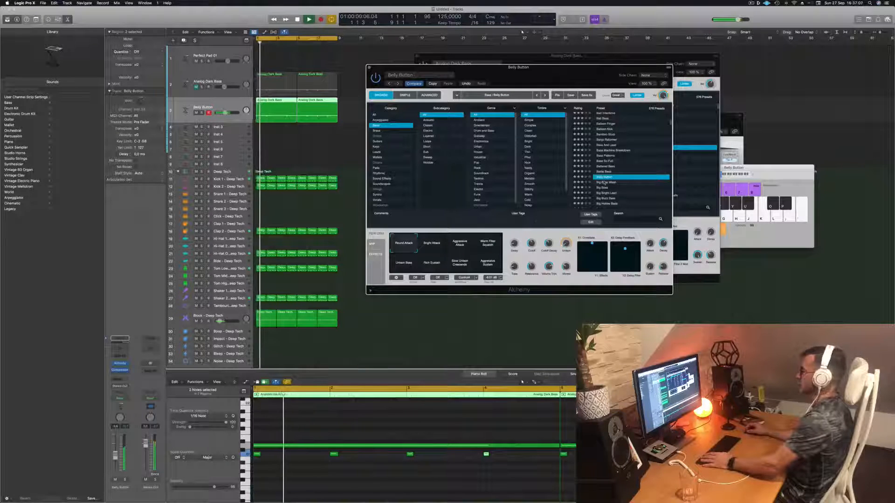
left_click(604, 182)
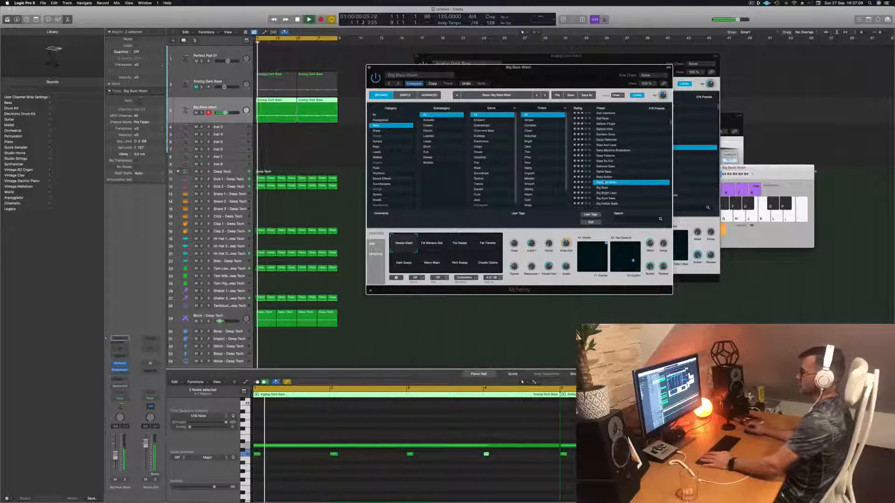
scroll(621, 168, "down", 2)
left_click(603, 167)
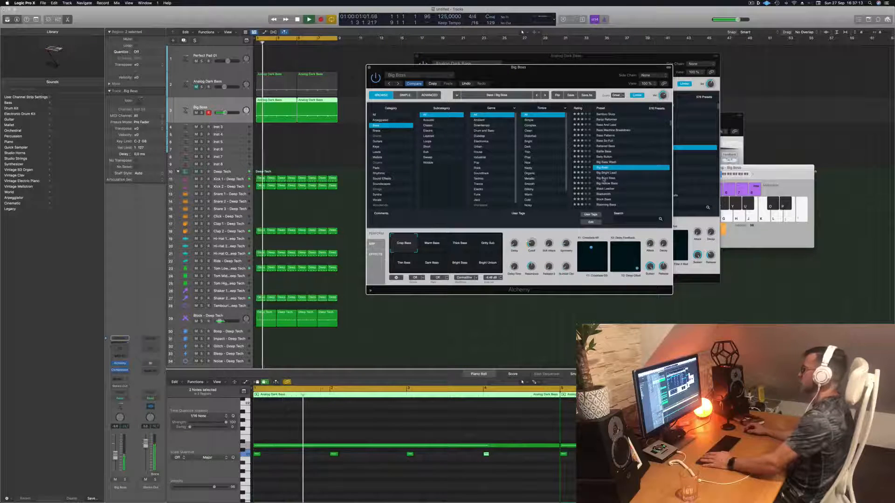
left_click(604, 179)
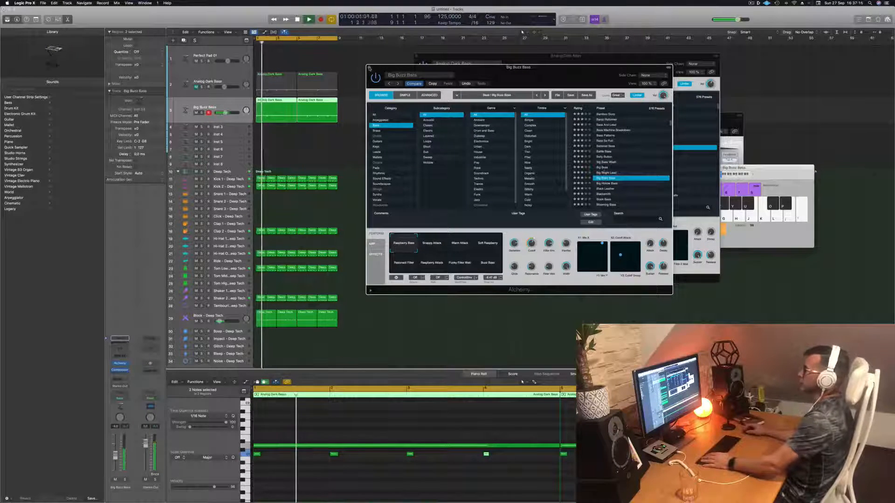
key("super+w")
Mute the Big Buzz Bass track, unmute the original Analog Dark Bass track, and select it during playback
key("space")
left_click(196, 112)
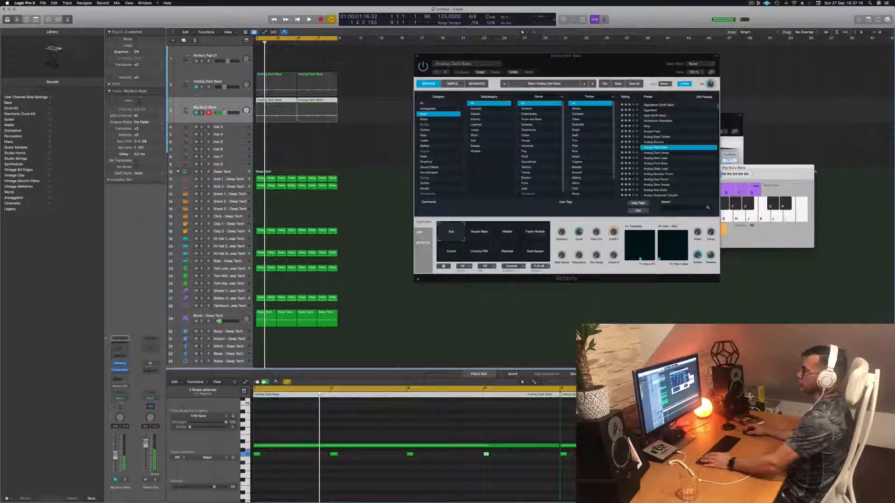
left_click(196, 87)
left_click_drag(501, 80, 577, 74)
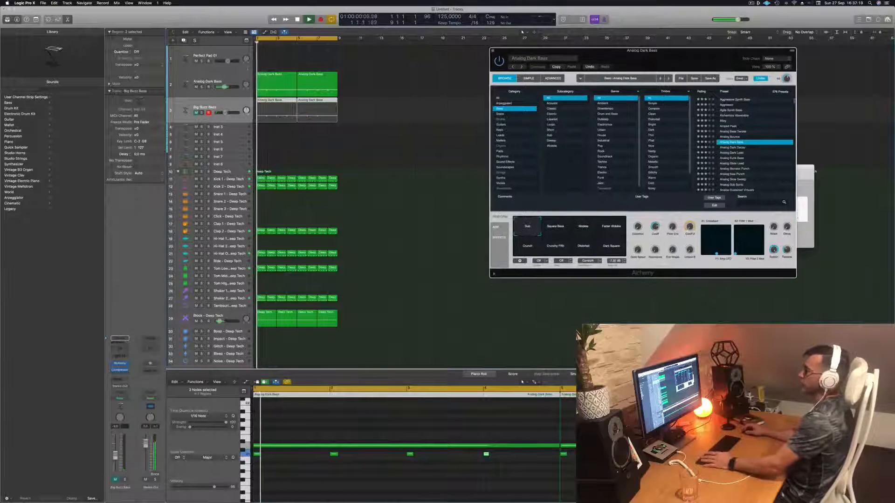
left_click(236, 78)
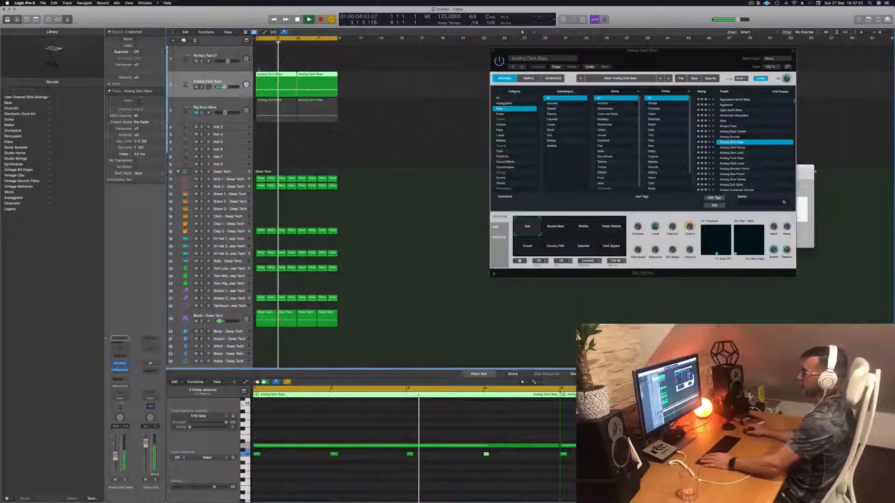
Open Alchemy on the Perfect Pad 01 track and audition its Lush and Bold snapshots over the loop
left_click(228, 54)
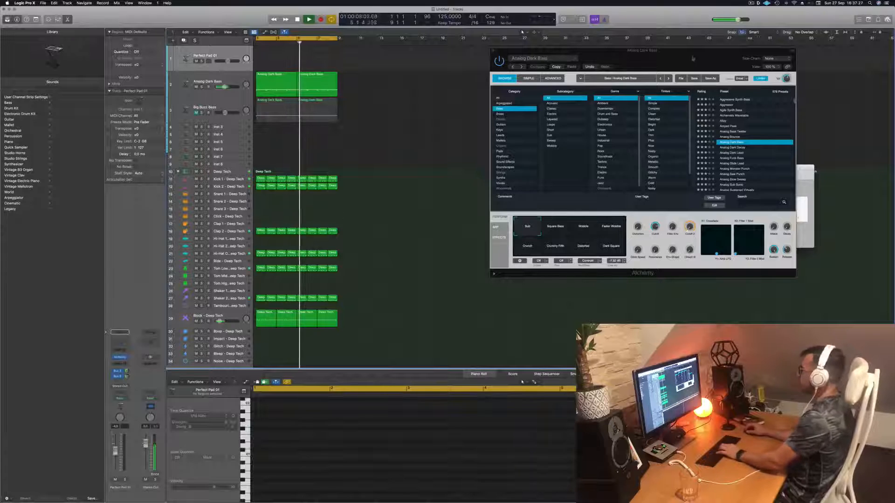
left_click_drag(685, 50, 605, 212)
left_click_drag(767, 176, 698, 112)
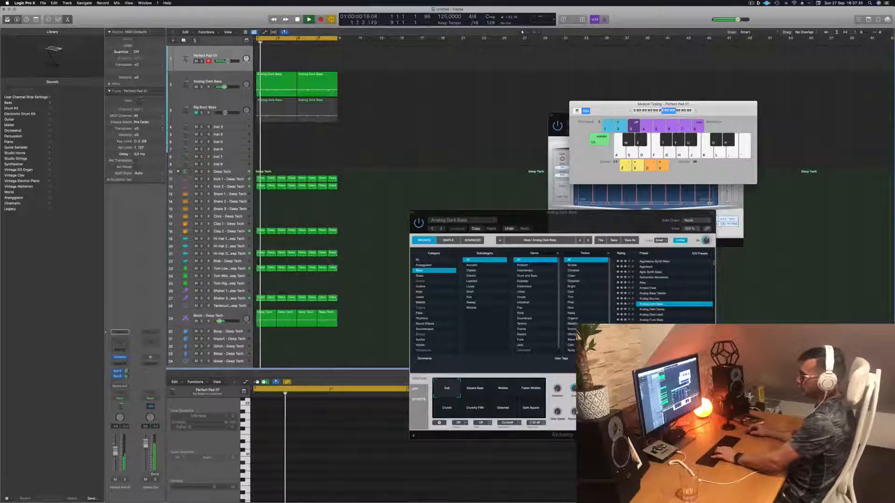
left_click(120, 358)
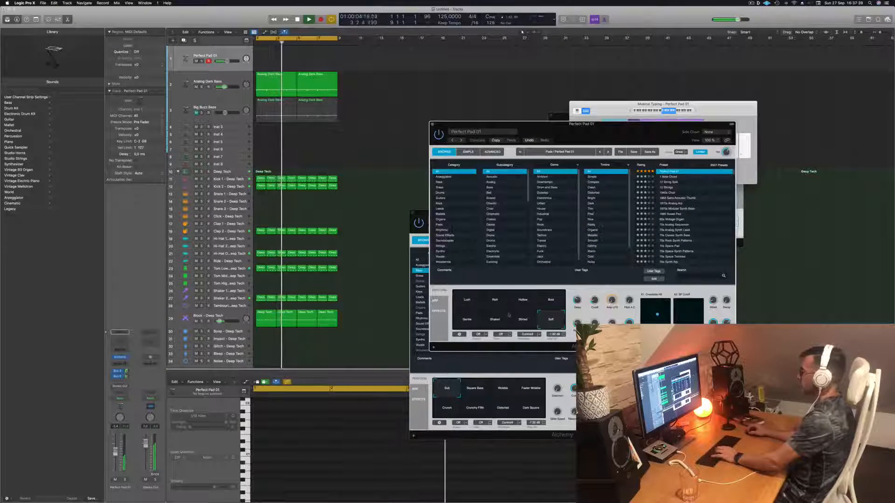
left_click(463, 302)
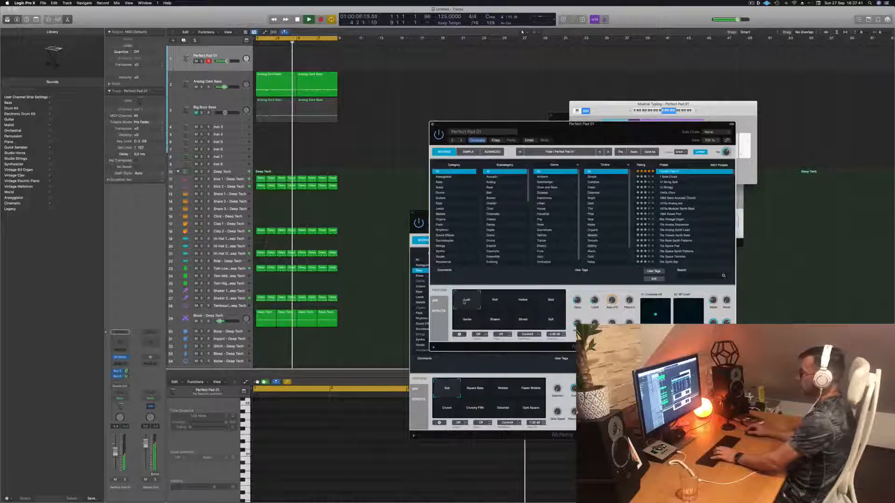
left_click(551, 303)
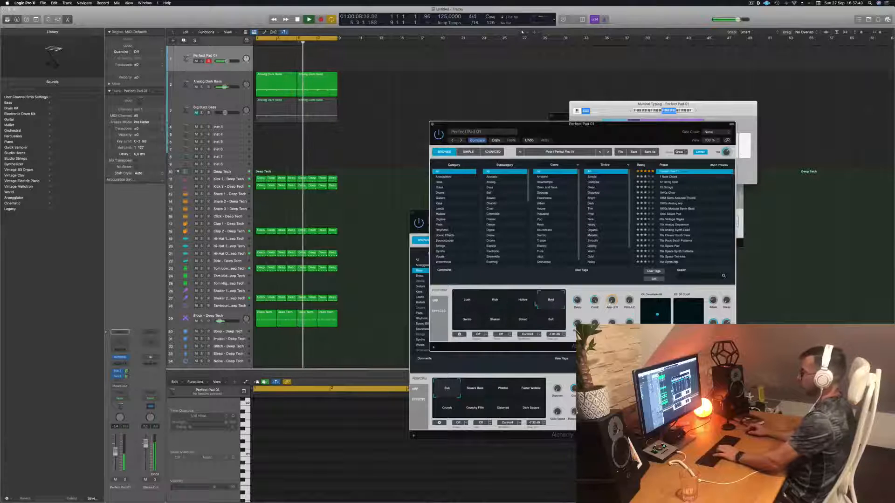
Audition the Hollow snapshot, switch the pad to Rich, and shift the Musical Typing range up while clearing its window away from Alchemy
left_click(518, 302)
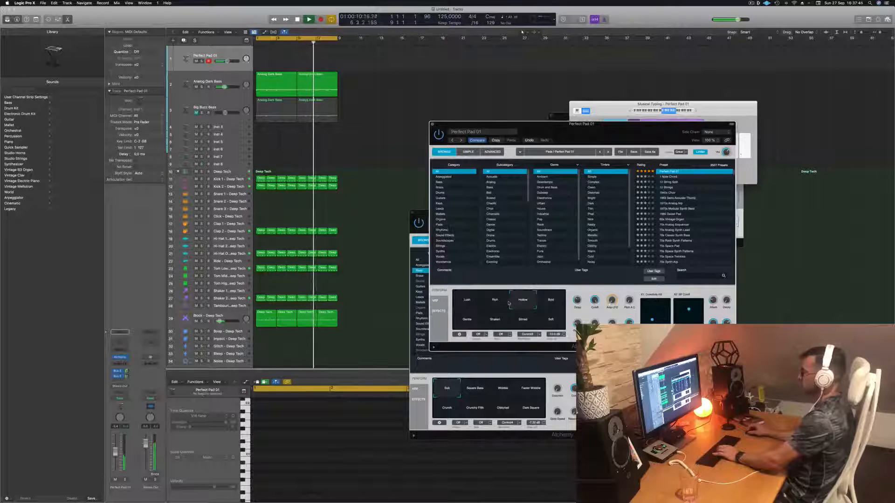
left_click(495, 302)
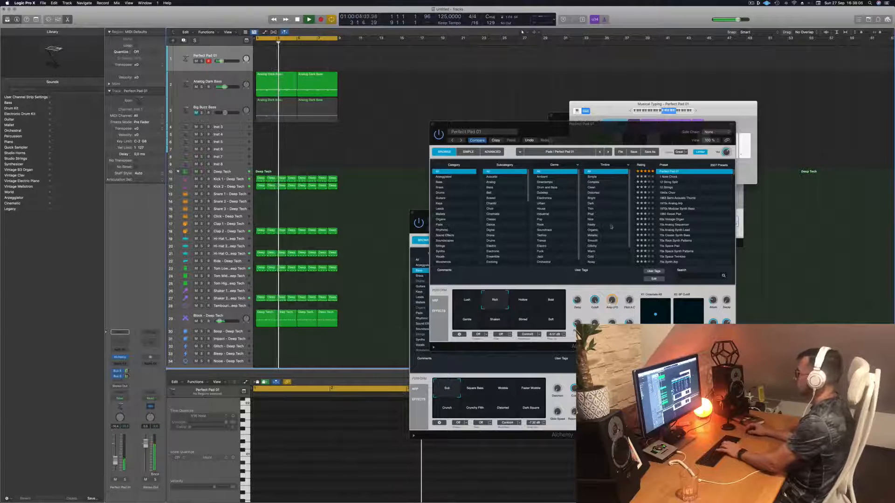
left_click(696, 111)
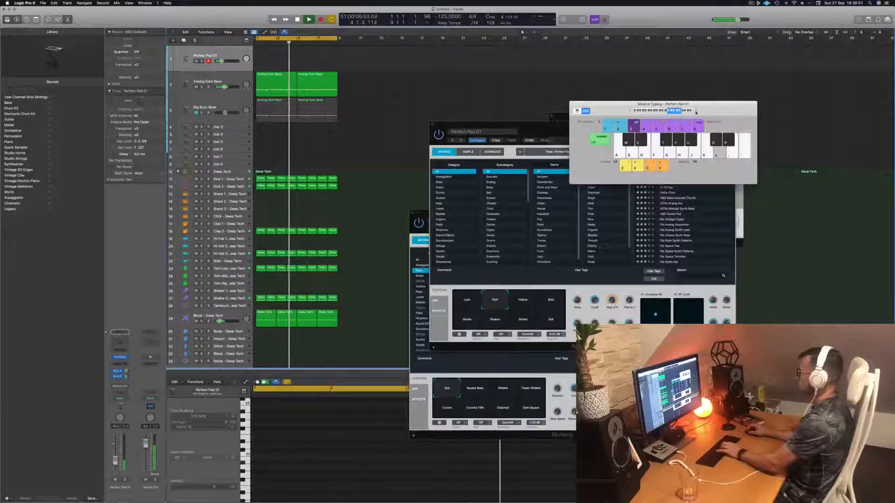
left_click_drag(614, 107, 623, 98)
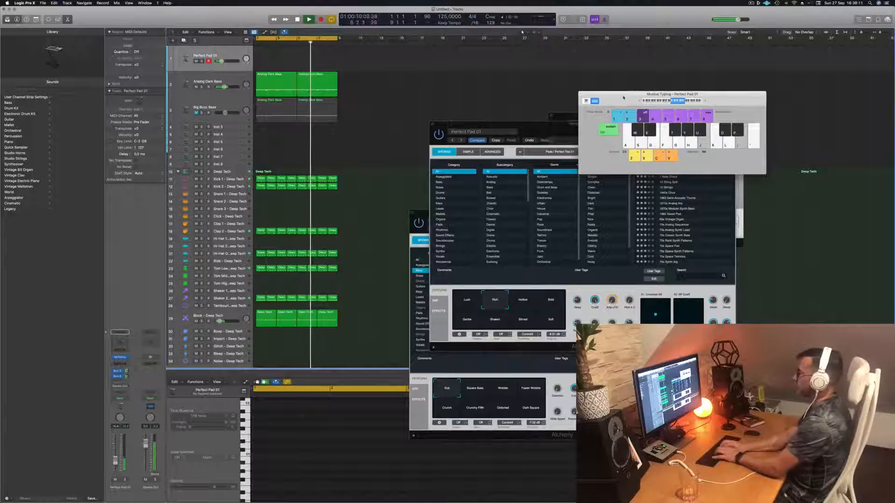
Restart the loop and record a played pad melody on the Perfect Pad 01 track
key("Return")
key("space")
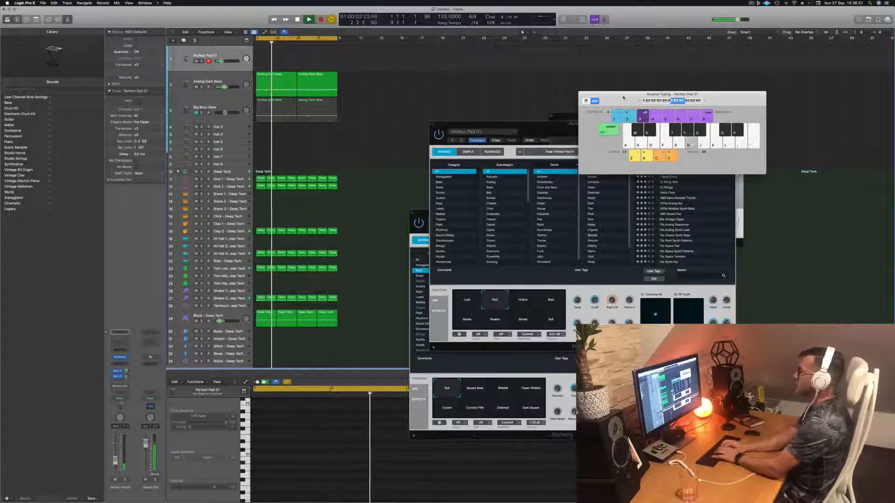
key("r")
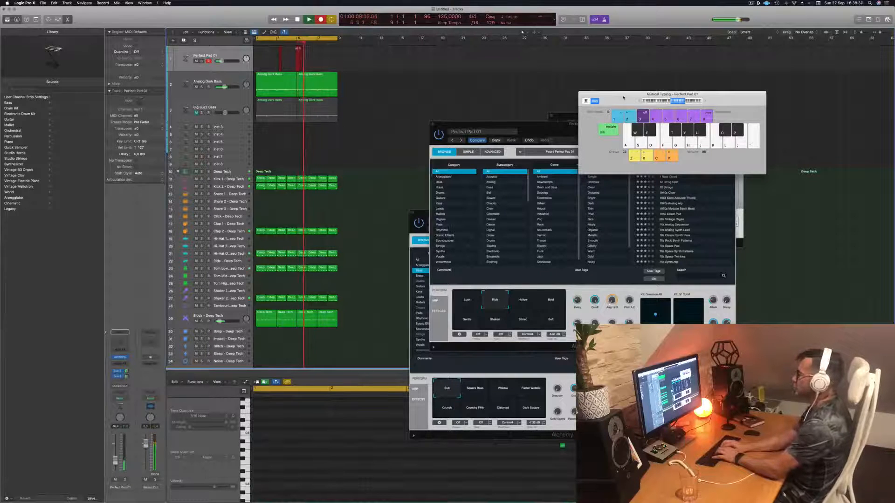
key("h")
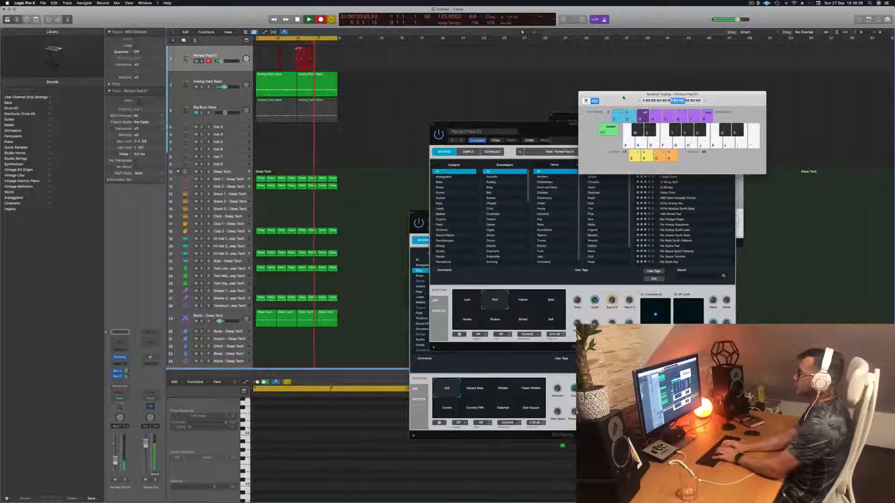
key("j")
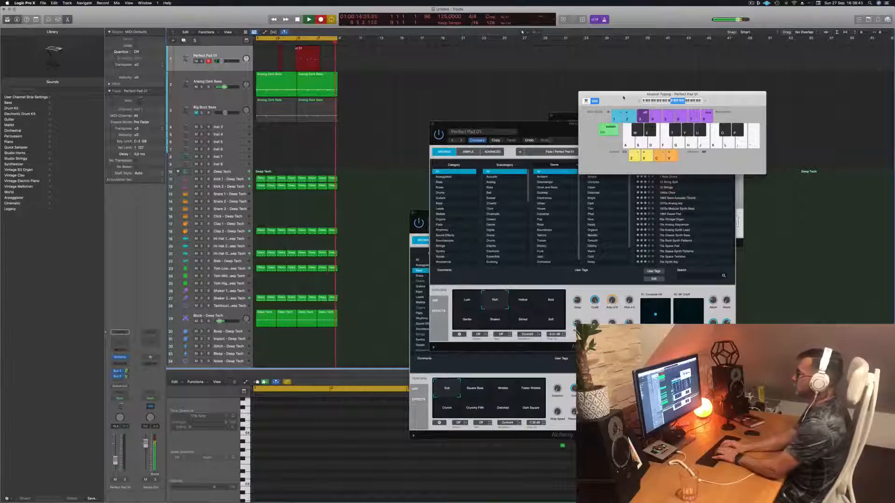
key("space")
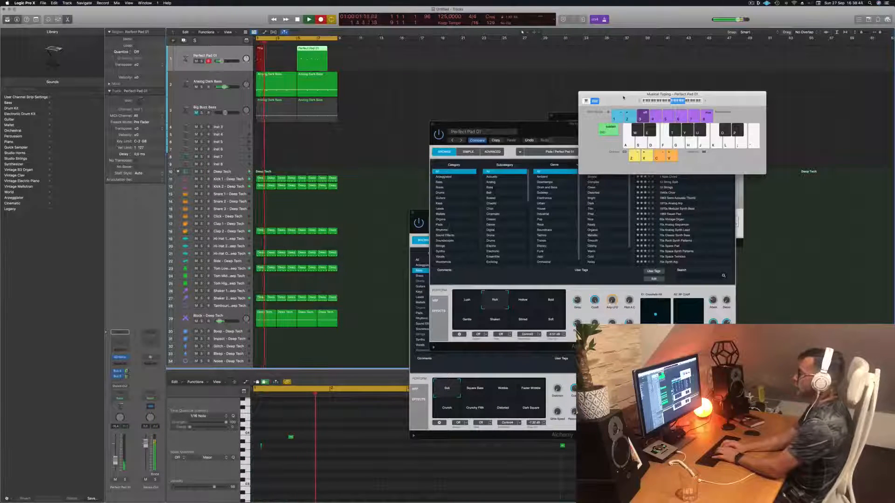
key("h")
key("g")
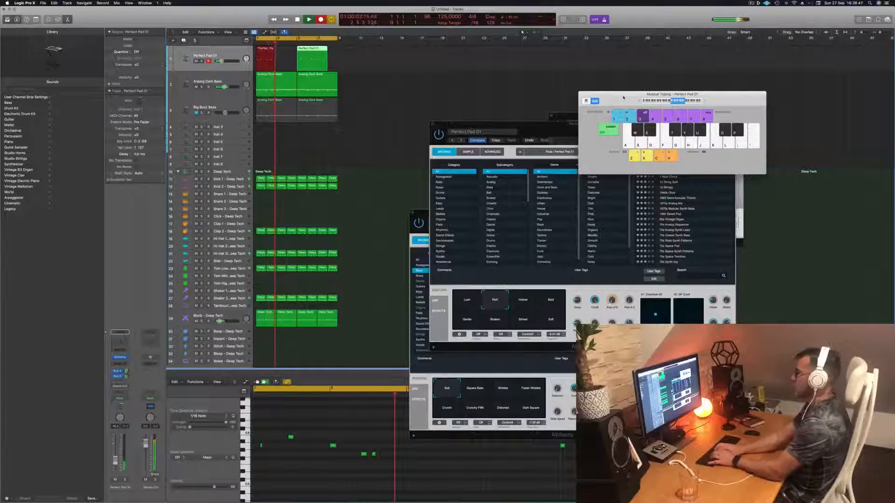
key("s")
key("g")
key("d")
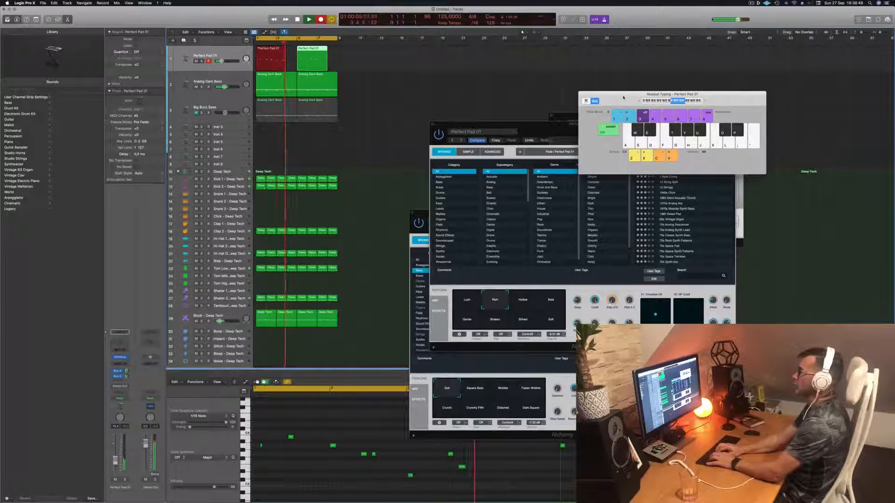
key("space")
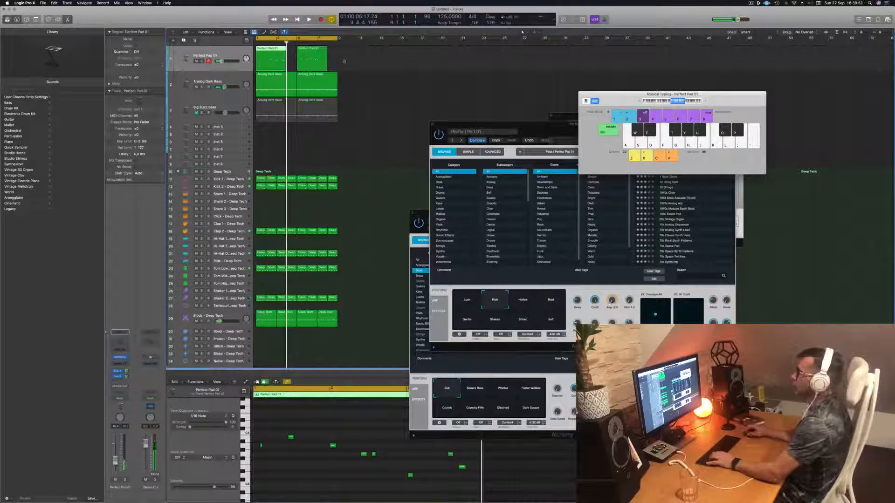
Delete both newly recorded regions from the Perfect Pad 01 track
left_click_drag(344, 61, 287, 64)
left_click_drag(363, 60, 266, 52)
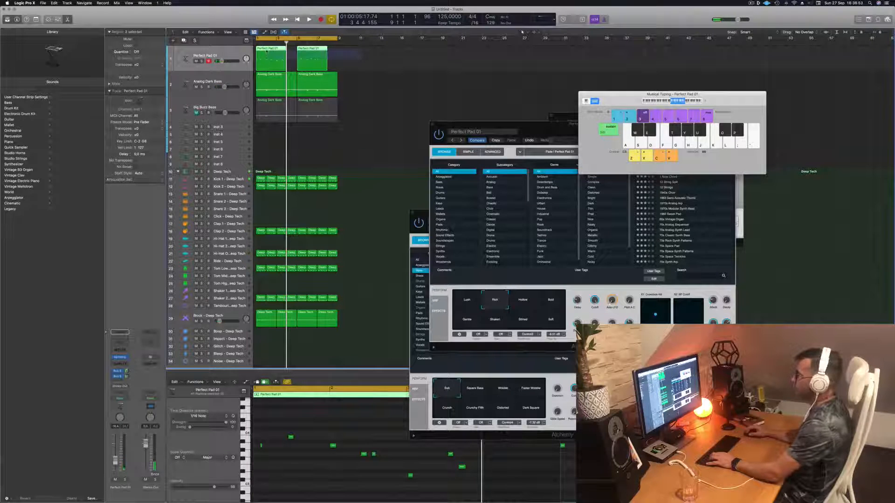
key("Delete")
Record a new eight-bar pad take on the Perfect Pad 01 track, built mainly on repeated short D notes
key("r")
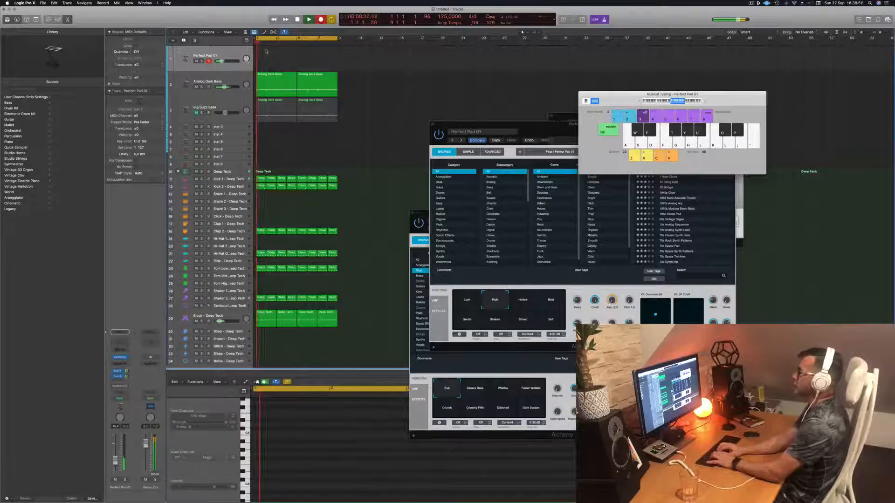
key("s")
key("s")
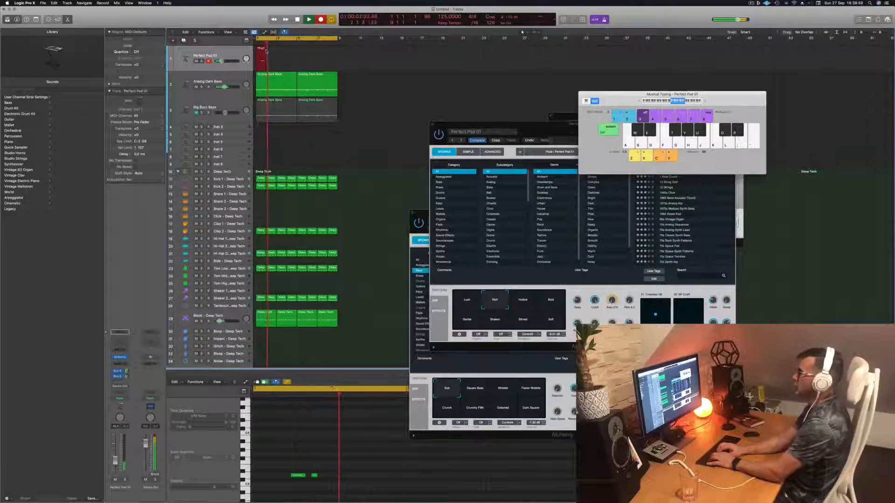
key("s")
key("s")
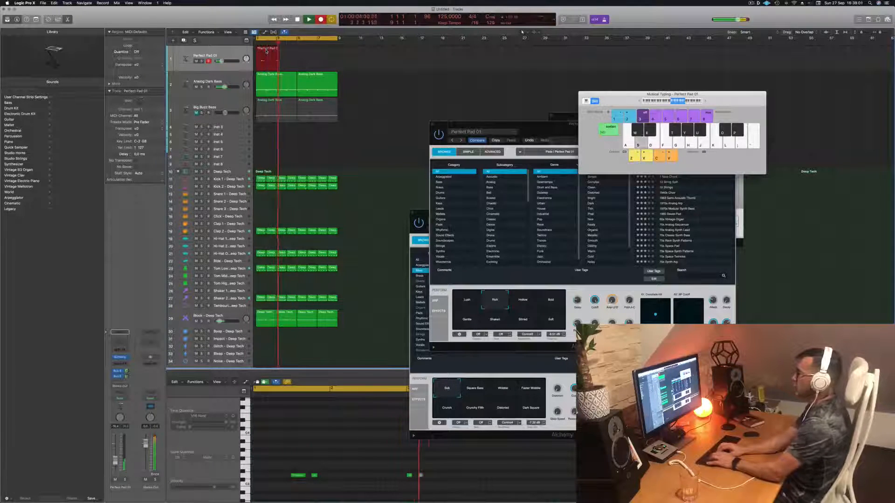
key("s")
key("s")
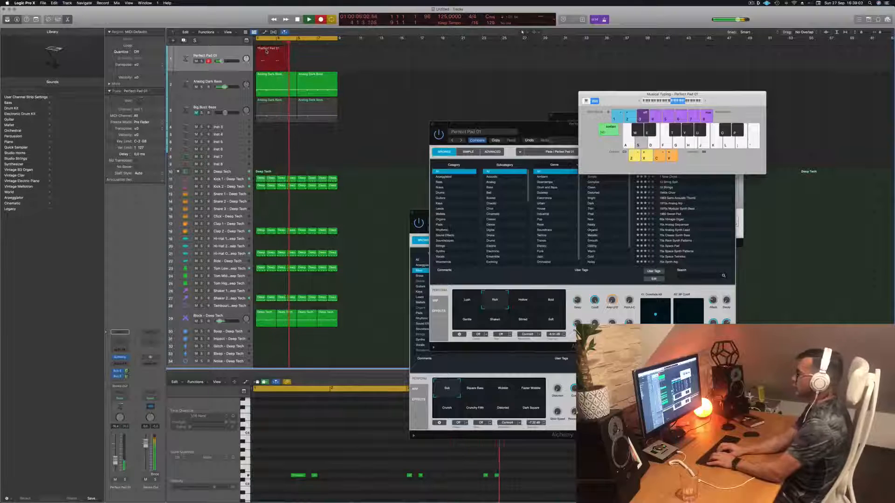
key("s")
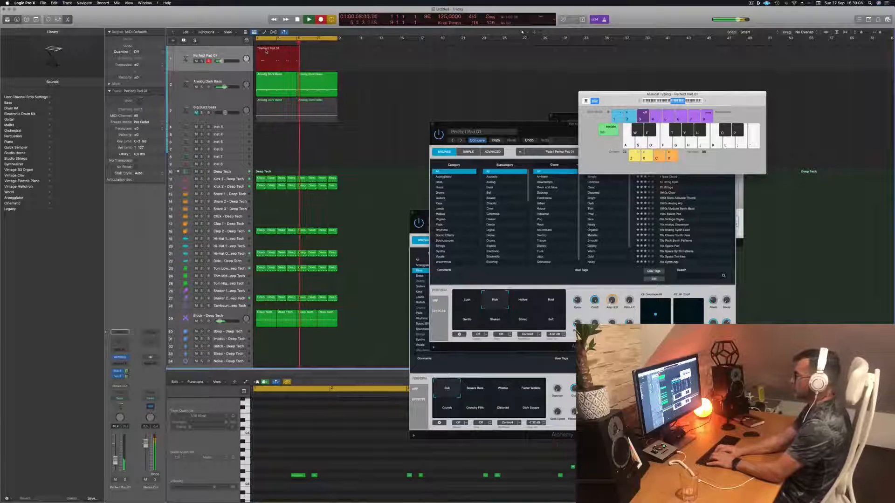
key("s")
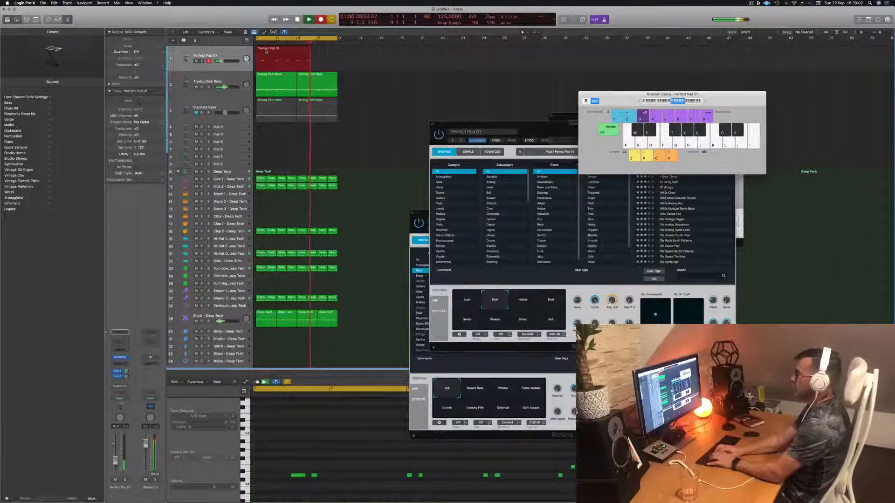
key("g")
key("f")
key("h")
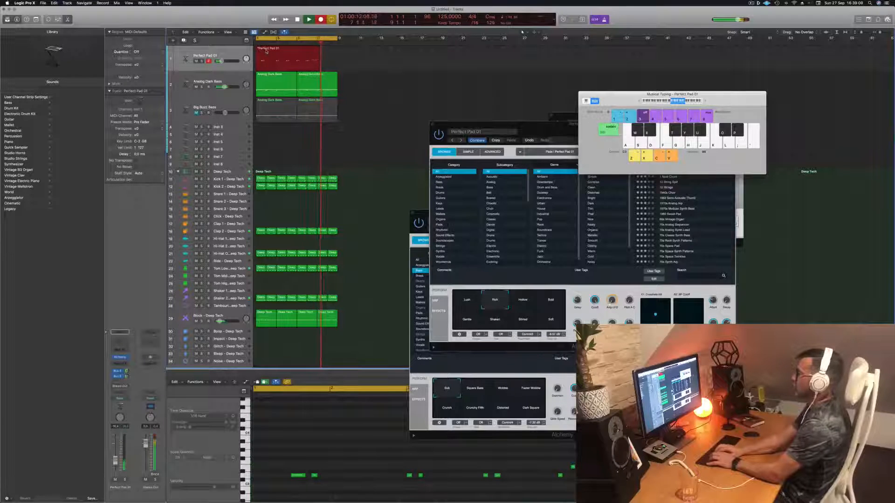
key("s")
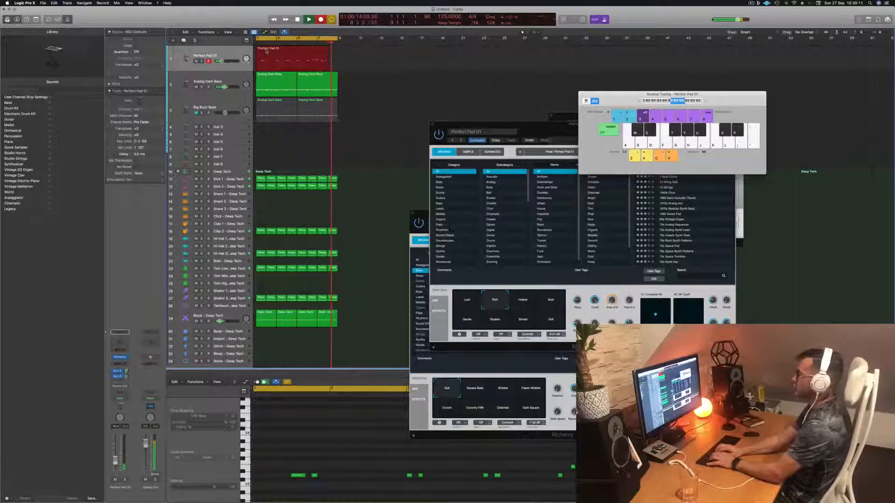
key("space")
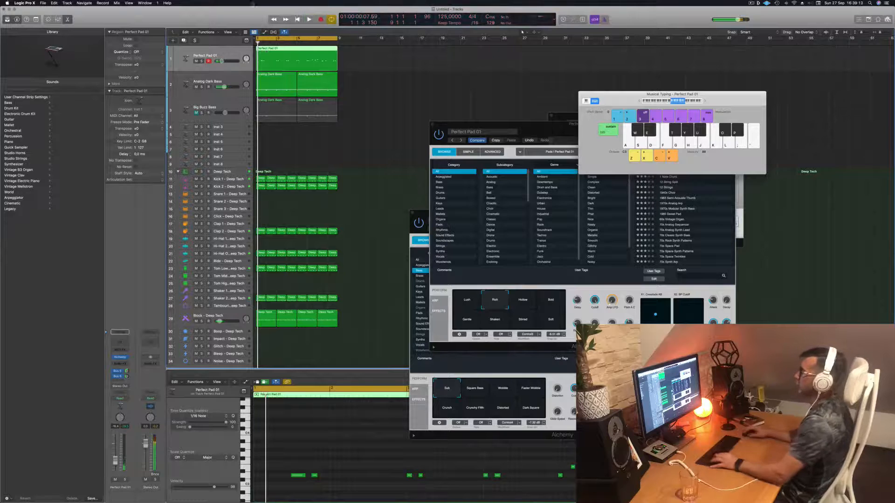
Split the recorded pad region at bar 7, splitting overlapping notes, and keep only its last two bars, moved to bar 1
double_click(317, 52, "super")
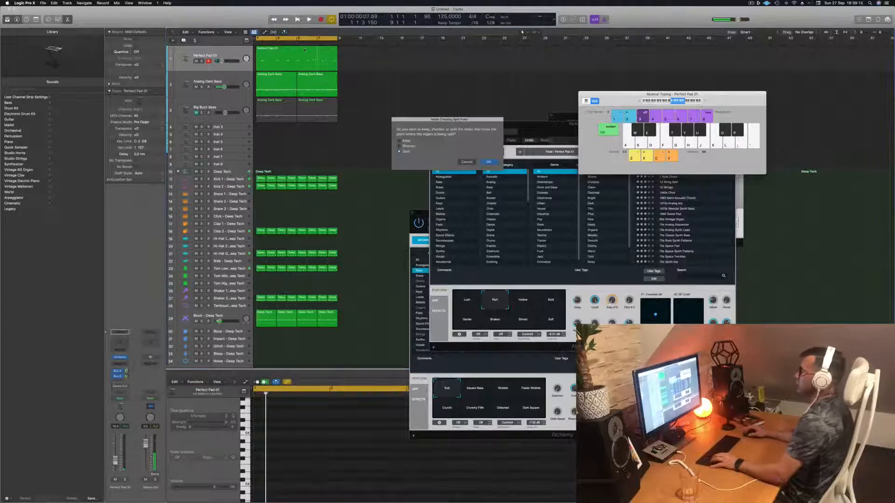
left_click(488, 161)
left_click(293, 55)
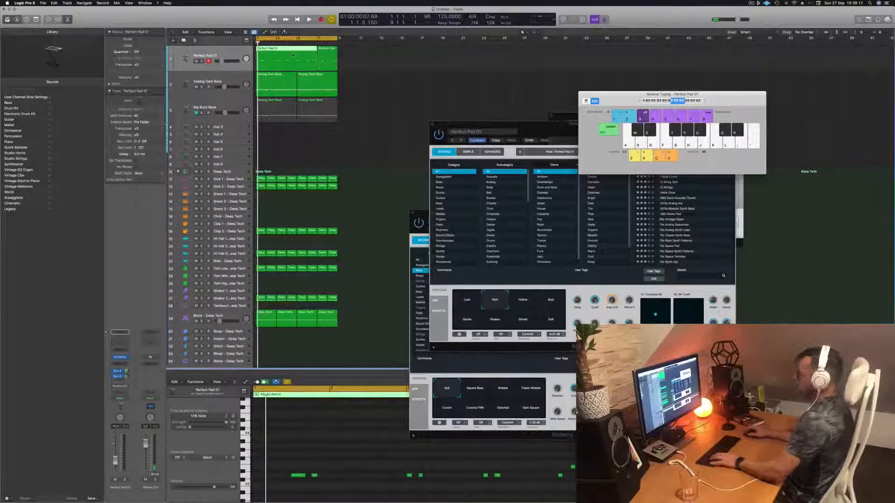
left_click_drag(293, 55, 267, 56)
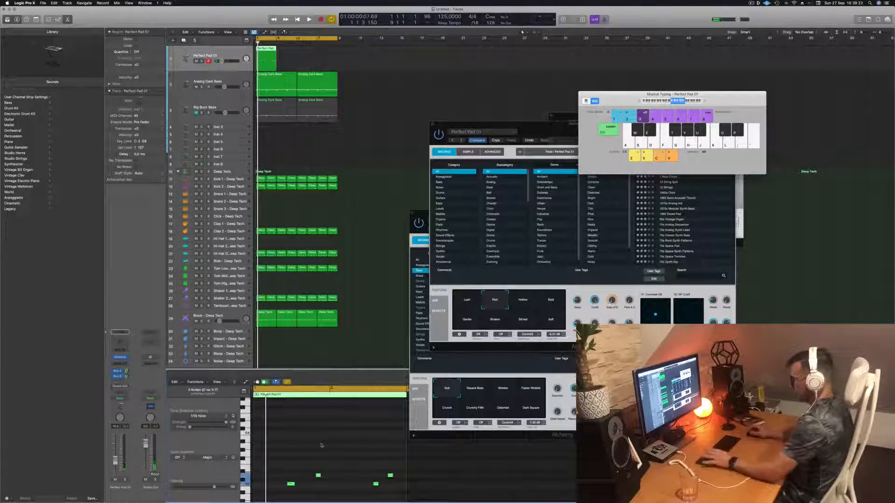
Adjust the timing of the first two notes in the two-bar pad region while checking them against the loop
key("space")
scroll(313, 446, "left", 3)
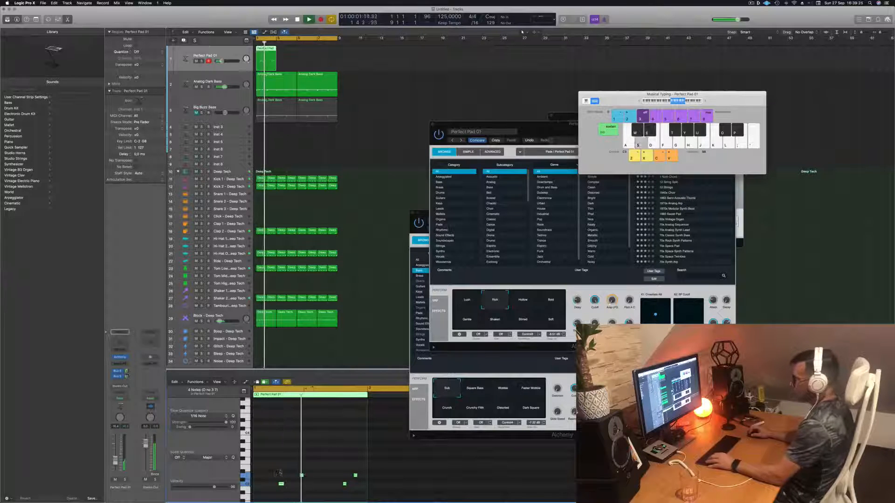
left_click(282, 483)
key("space")
key("space")
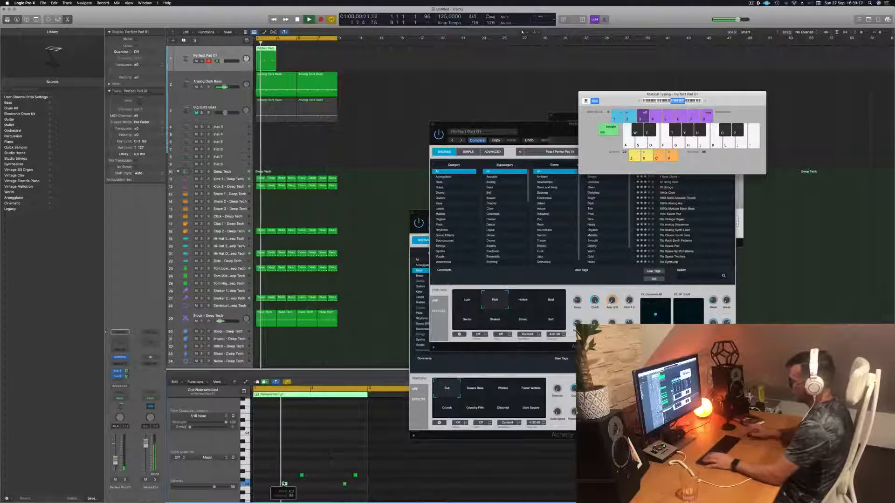
left_click(301, 475)
key("space")
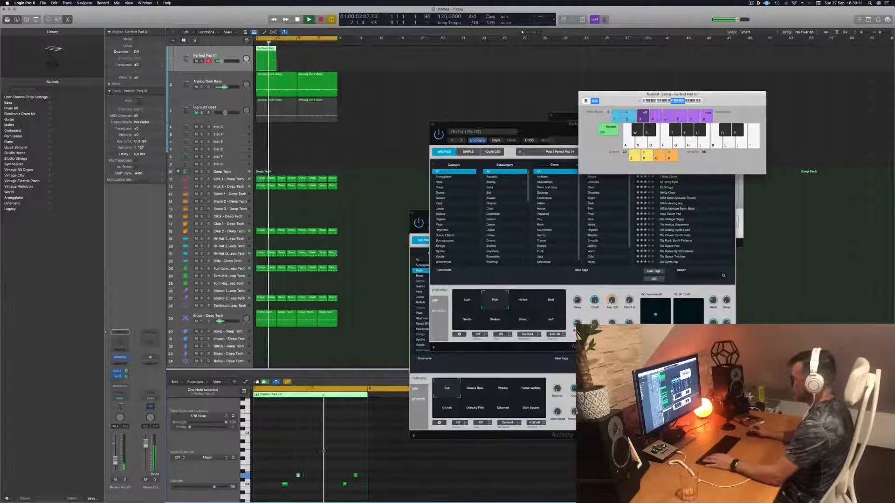
Nudge the last two notes of the pad region slightly earlier and play the loop again from the start
left_click_drag(332, 470, 359, 489)
key("space")
key("space")
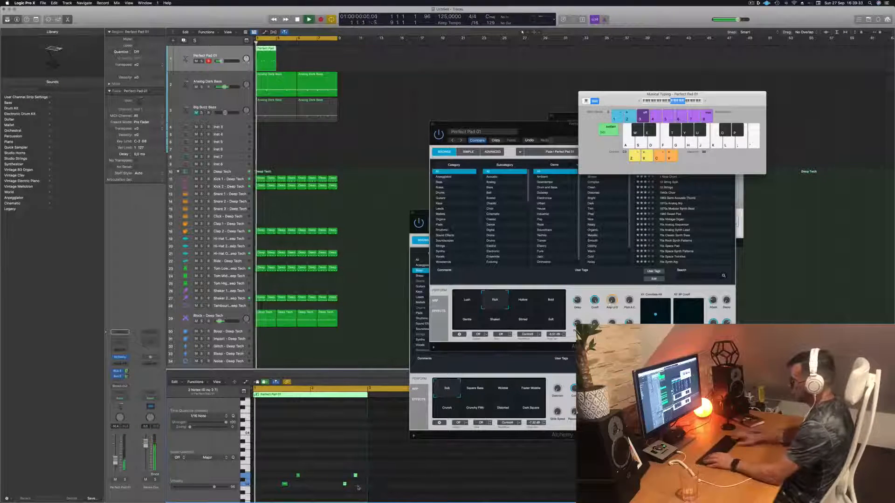
key("alt+Left")
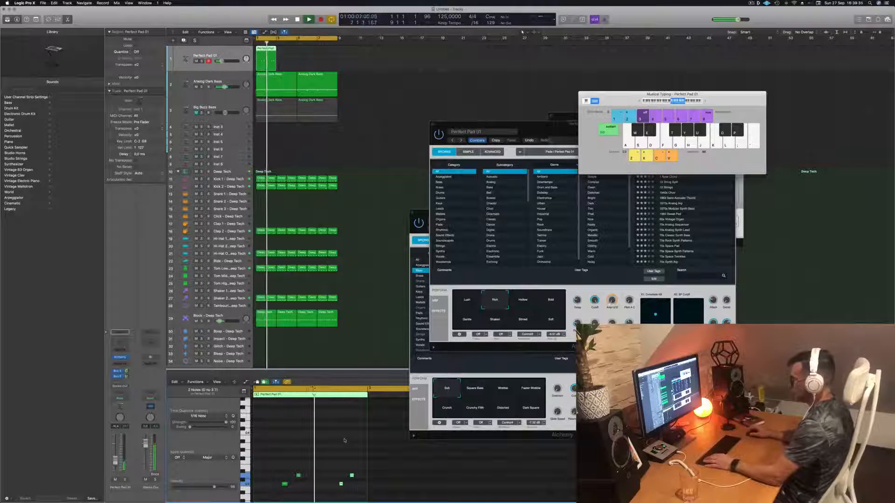
key("space")
key("space")
Stop playback and delete the two-bar pad region from the Perfect Pad 01 track
left_click(306, 62)
left_click(266, 61)
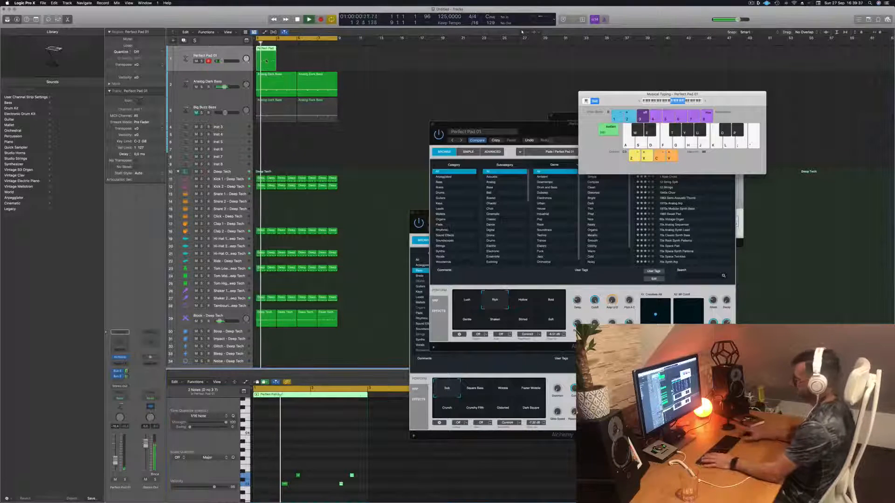
key("space")
key("Delete")
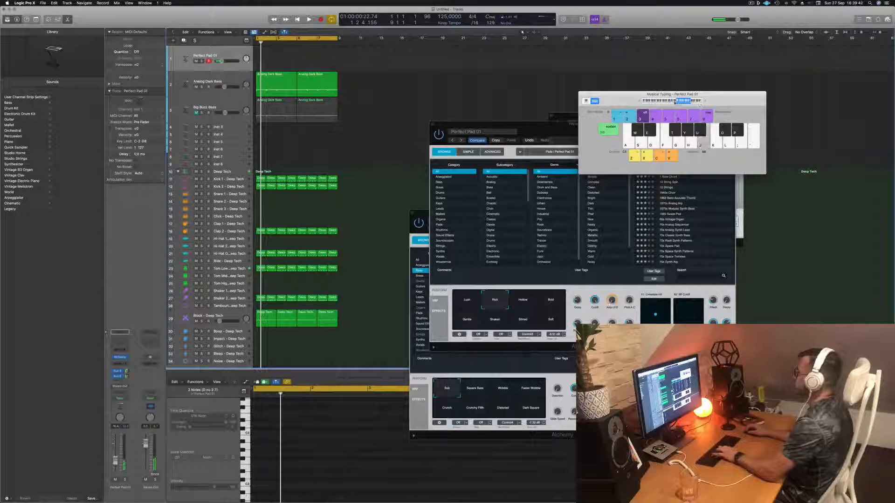
Audition the Hollow, Bold and Lush snapshots of the Perfect Pad 01 sound
left_click(523, 302)
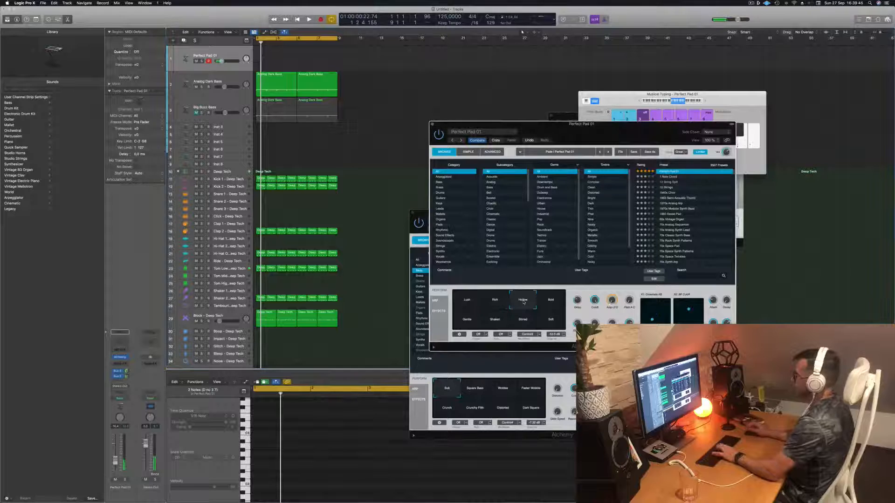
left_click(551, 302)
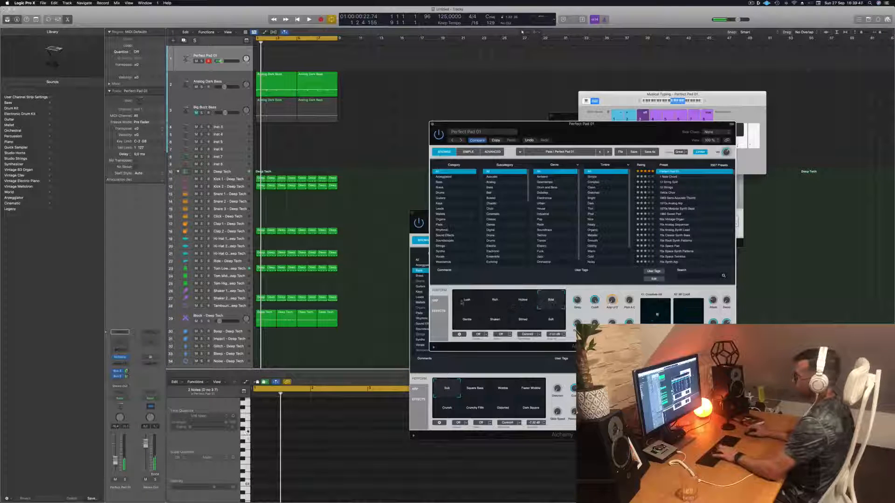
left_click(463, 303)
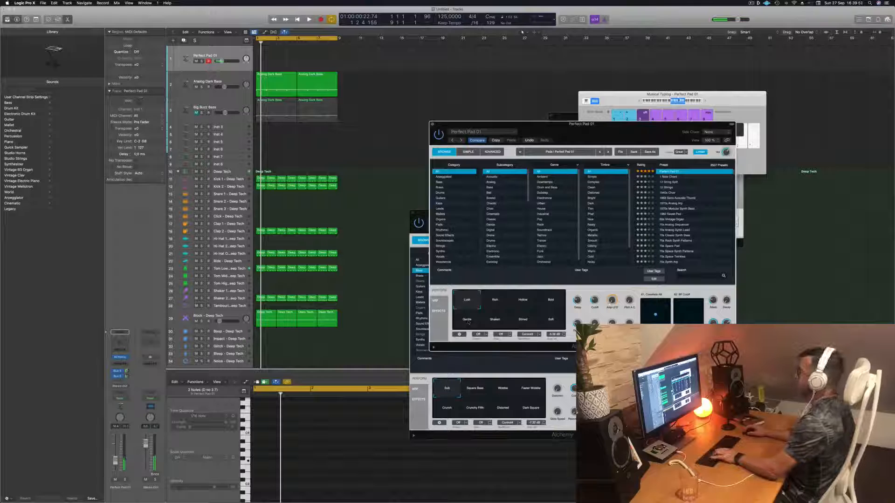
Rearrange the Musical Typing and Perfect Pad 01 windows, shift the typing keyboard to a higher range, and try a note over the loop
key("super+k")
left_click_drag(716, 95, 727, 94)
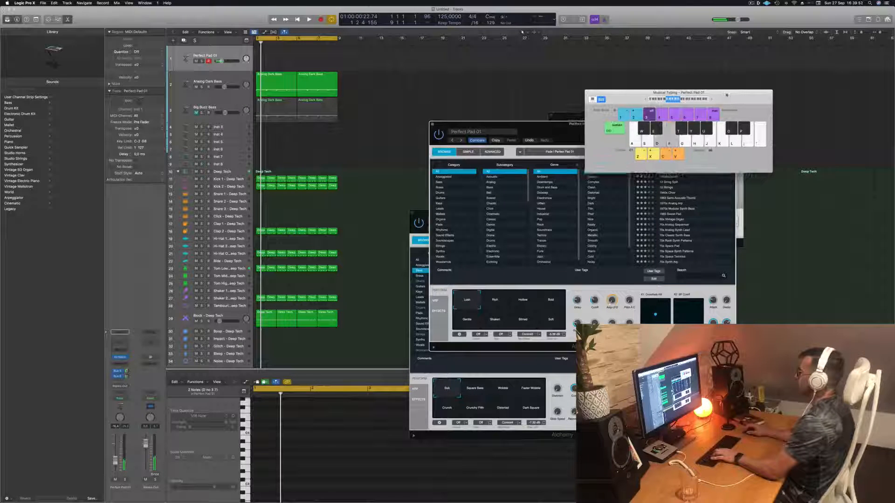
left_click_drag(544, 127, 663, 155)
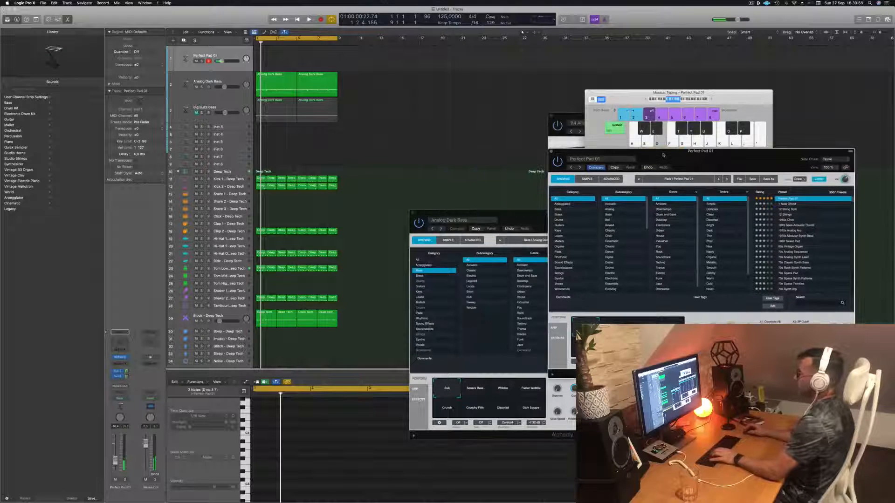
key("space")
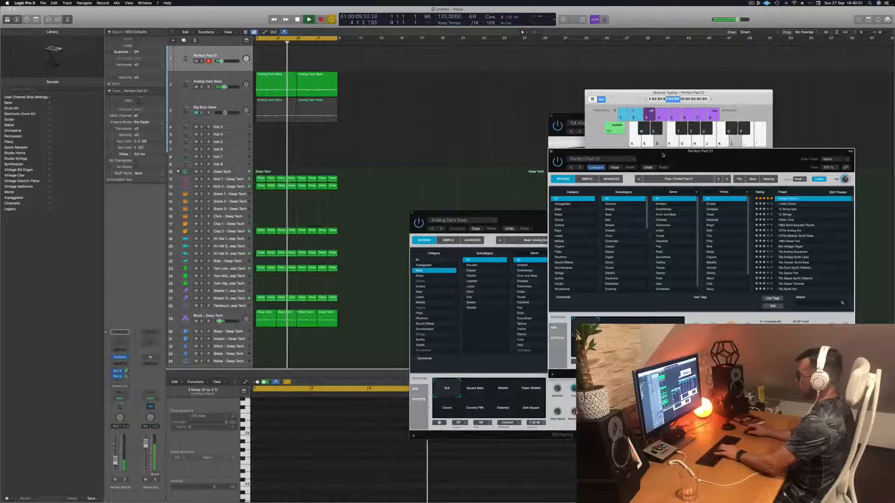
left_click(711, 98)
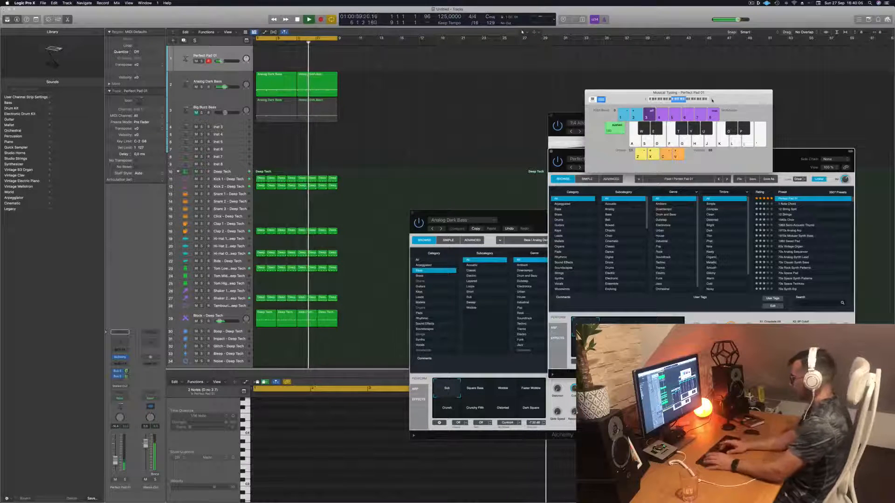
key("l")
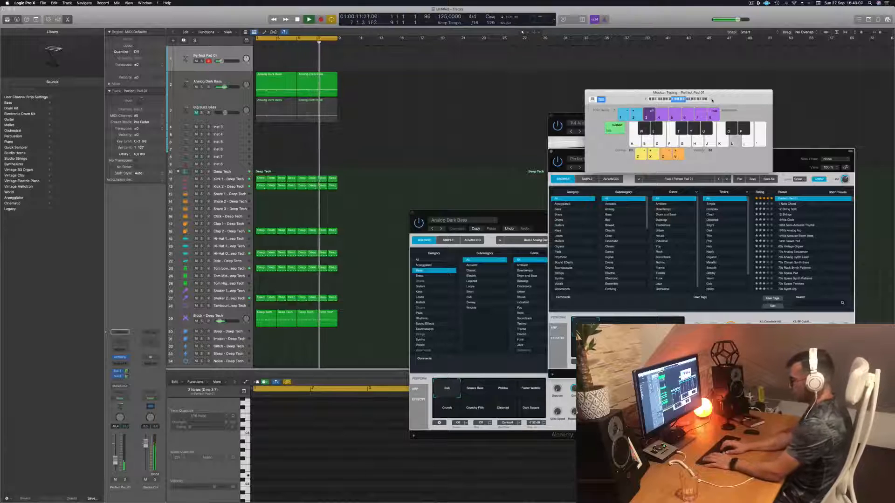
Record three sustained notes of the same pitch on the Perfect Pad 01 track from the start of the loop
key("r")
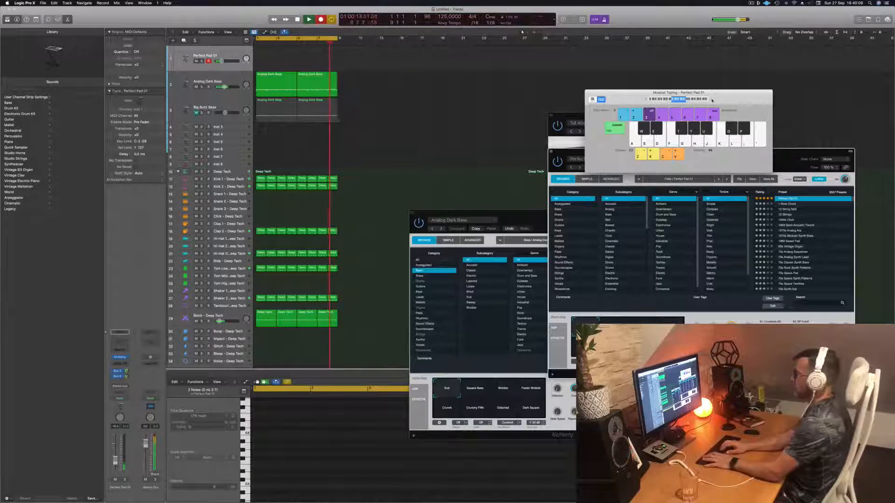
key("l")
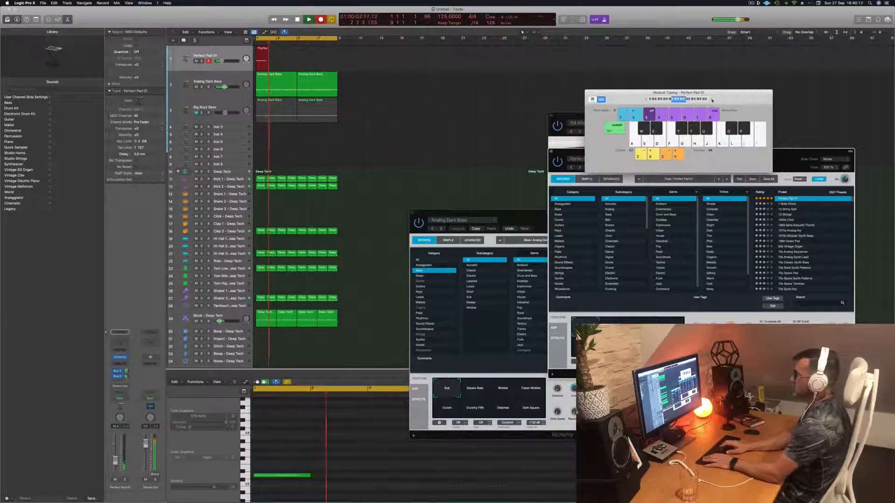
key("l")
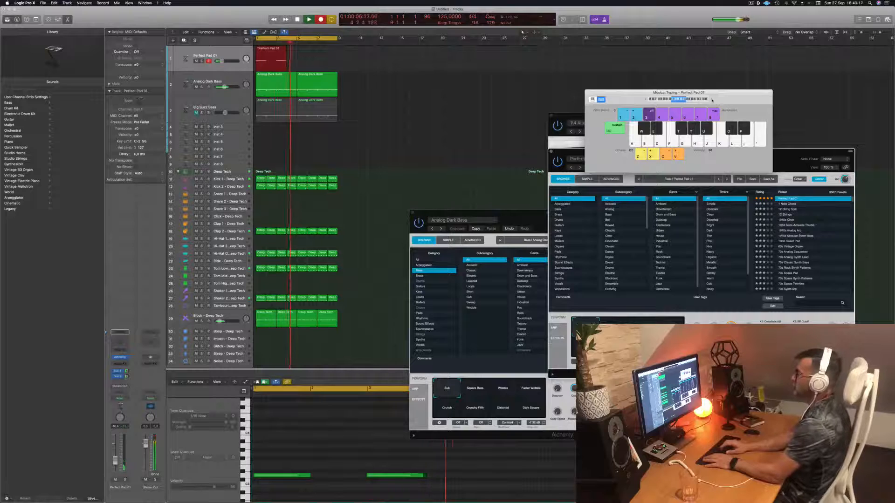
key("l")
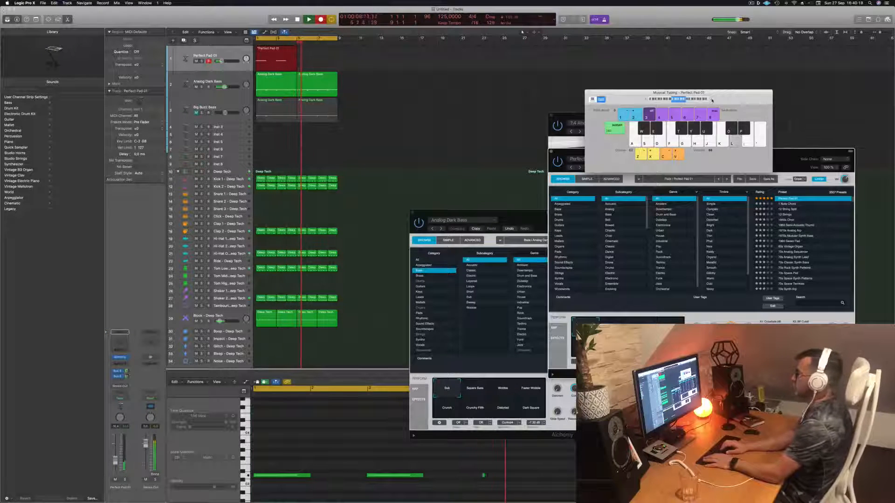
key("space")
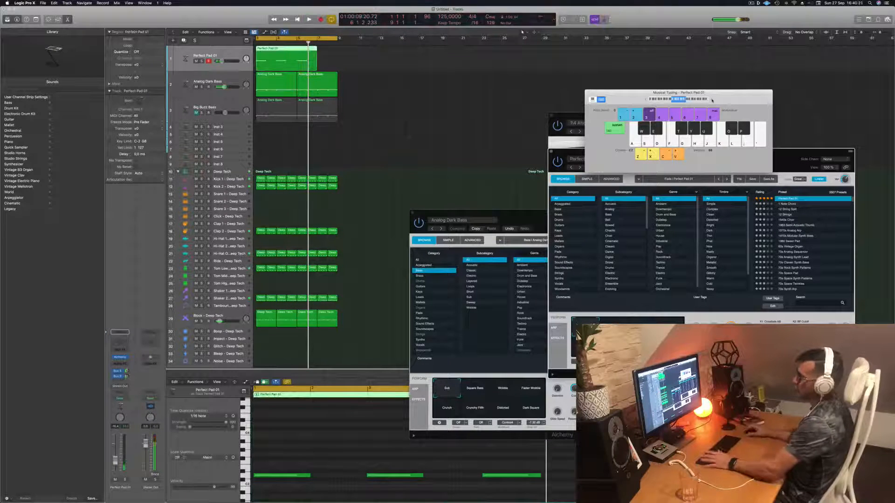
Trim the recorded pad region to end at bar 5 and duplicate it from bar 5 to fill the loop
key("super+a")
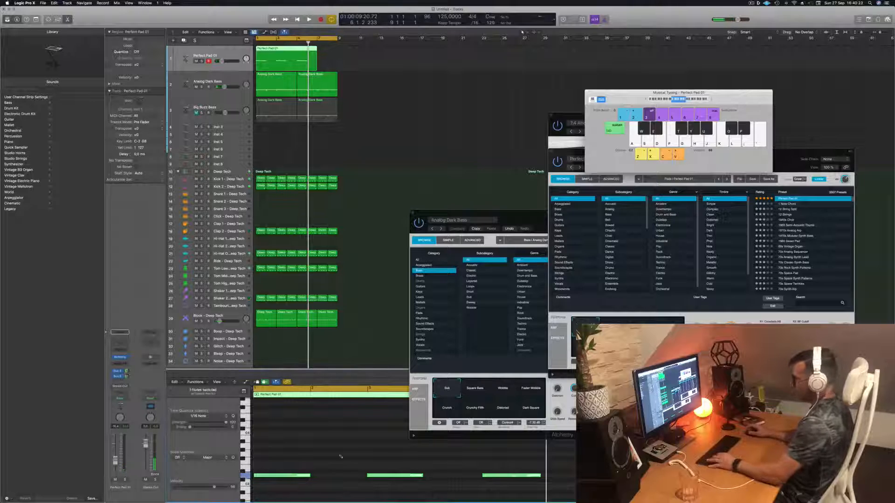
key("Return")
key("space")
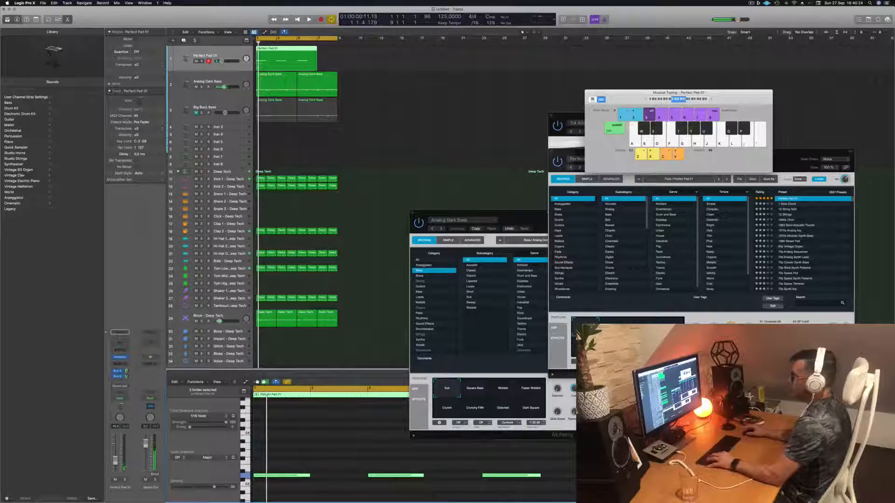
double_click(298, 50, "super")
key("BackSpace")
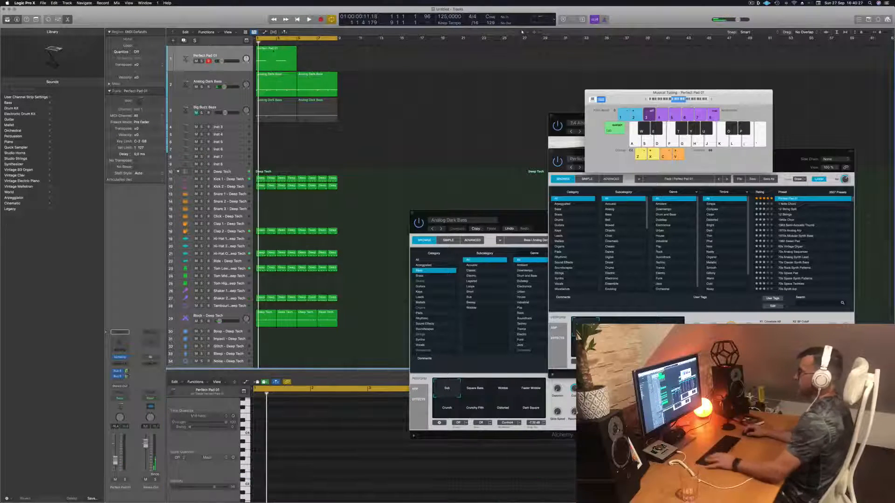
left_click(270, 51)
left_click_drag(271, 52, 307, 54, "alt")
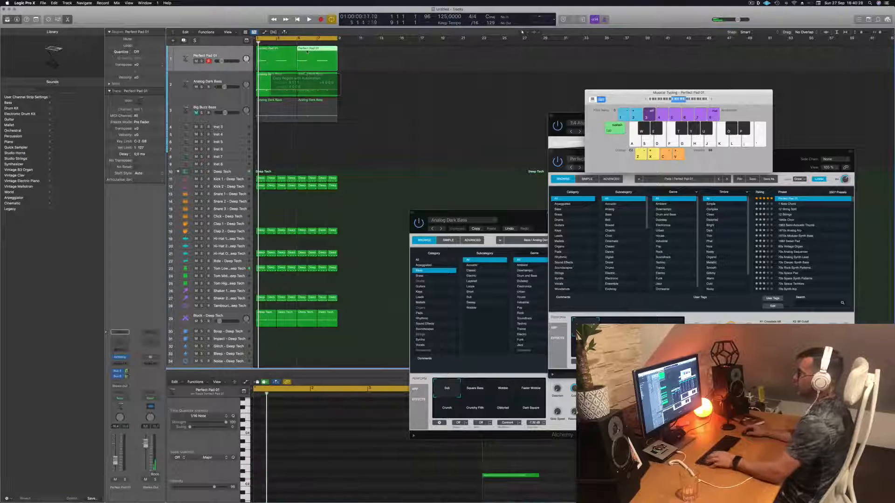
Play the loop repeatedly from the start to check the two Perfect Pad 01 regions against the drums and bass
key("space")
left_click(217, 55)
key("space")
key("space")
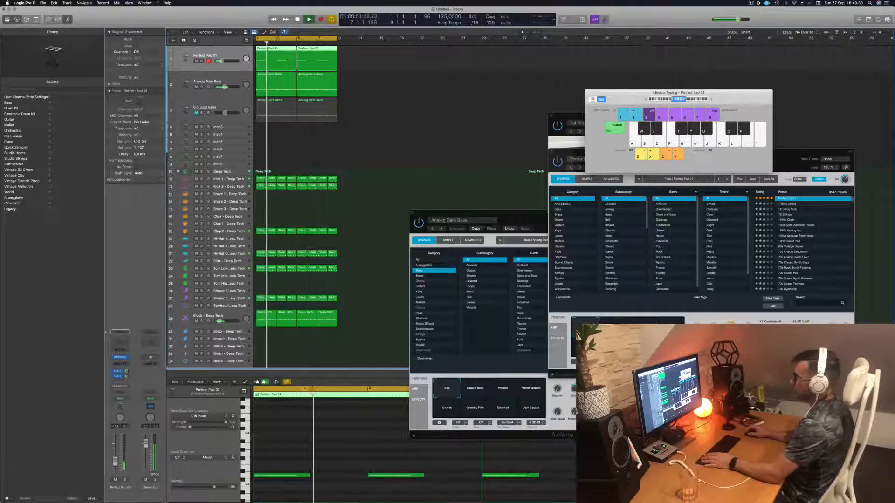
left_click(391, 189)
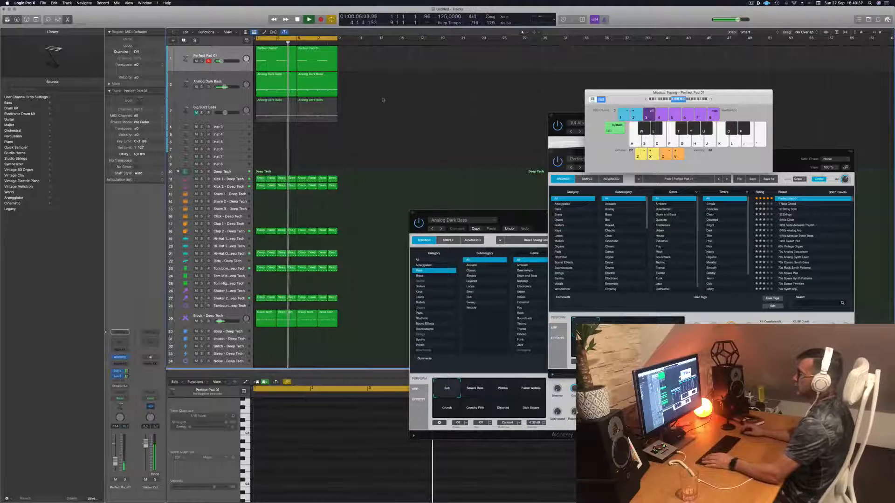
left_click(234, 56)
key("space")
key("space")
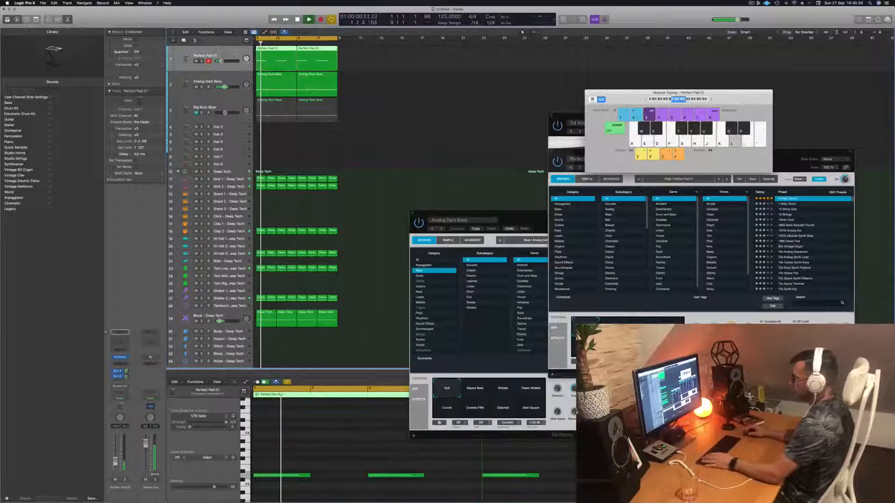
key("space")
key("space")
Audition the Rich, Hollow, Bold and Gentle snapshots of Perfect Pad 01, return to Lush, and close its instrument window
left_click_drag(809, 155, 716, 99)
left_click(520, 273)
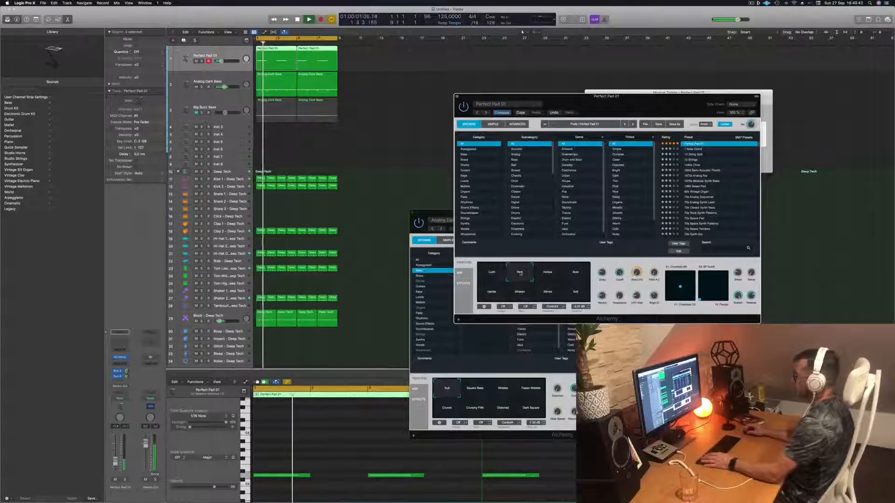
left_click(546, 274)
left_click(578, 274)
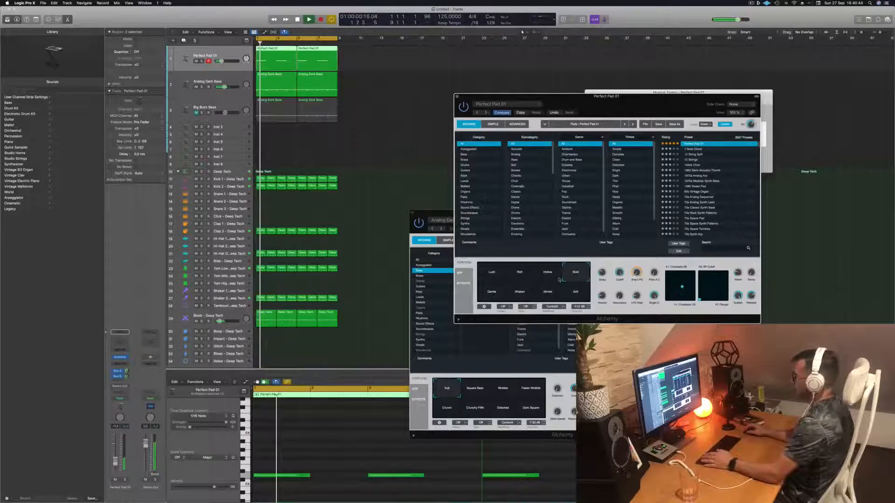
left_click(490, 293)
key("space")
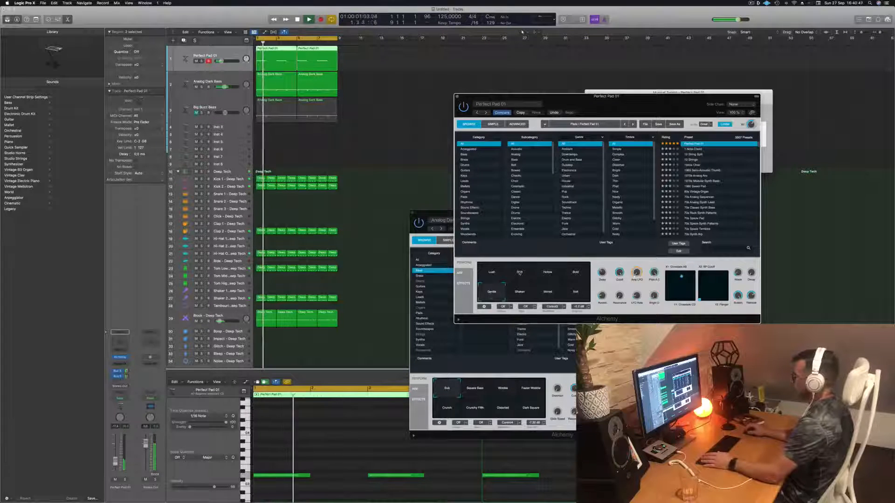
left_click(519, 273)
left_click(481, 276)
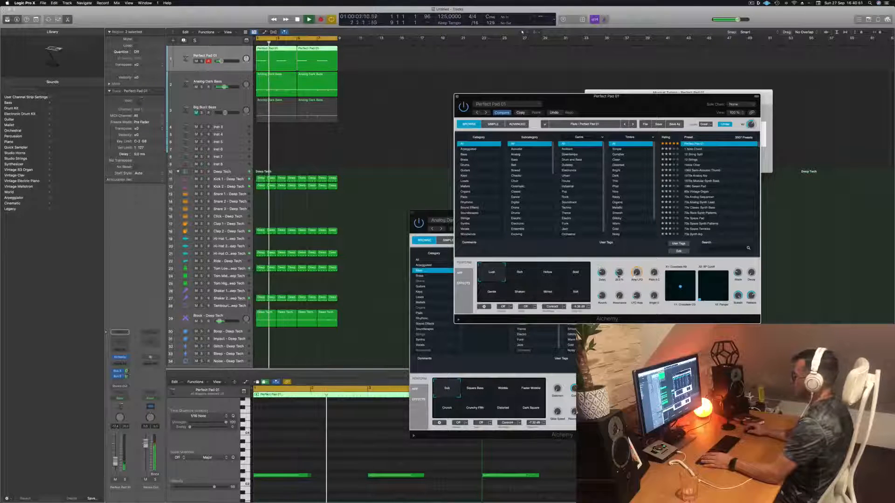
key("space")
key("space")
left_click(458, 97)
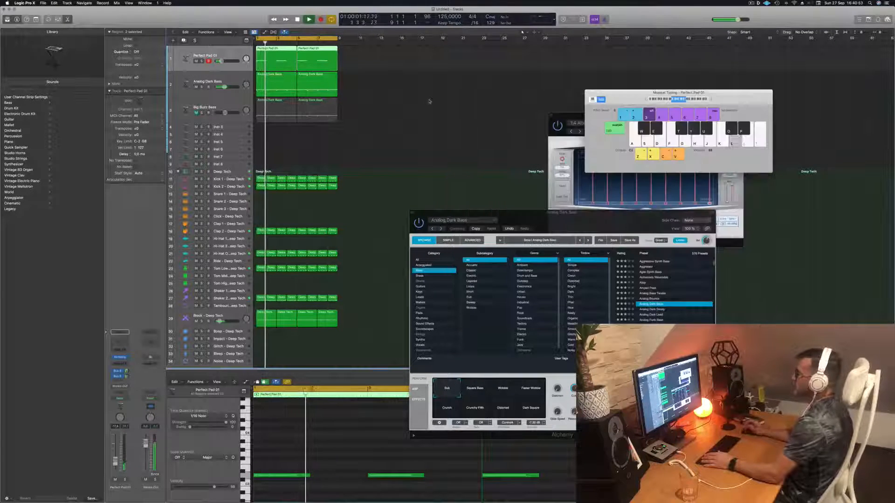
Copy the first Analog Dark Bass region onto the Inst 3 track at the start of the loop
scroll(424, 125, "down", 1)
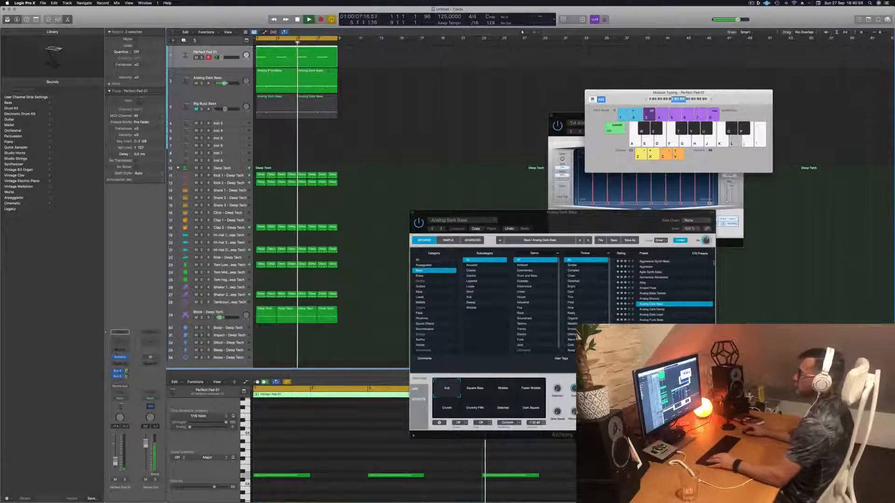
left_click(270, 76)
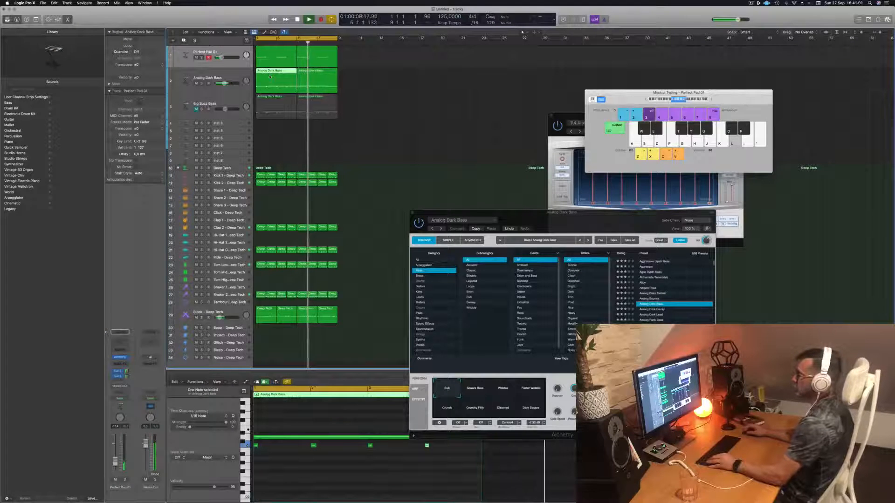
left_click_drag(270, 76, 262, 125)
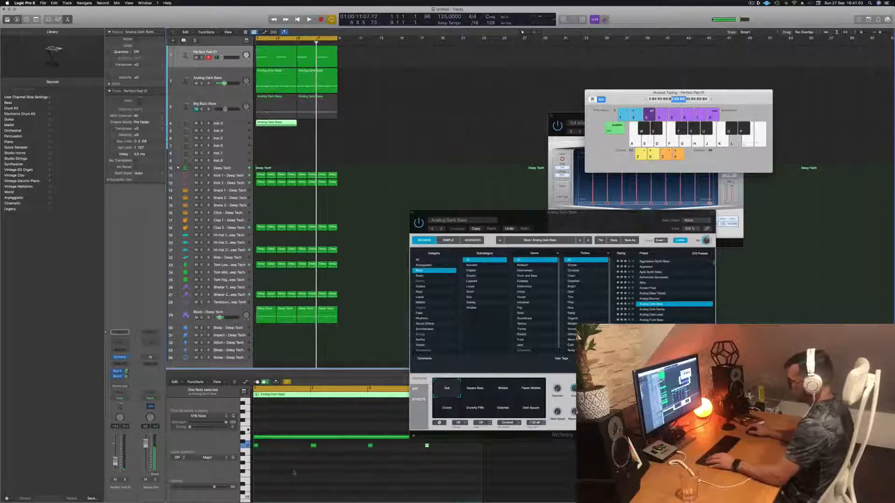
Reduce the copied bass region on Inst 3 to two short notes placed together at bar 2
key("space")
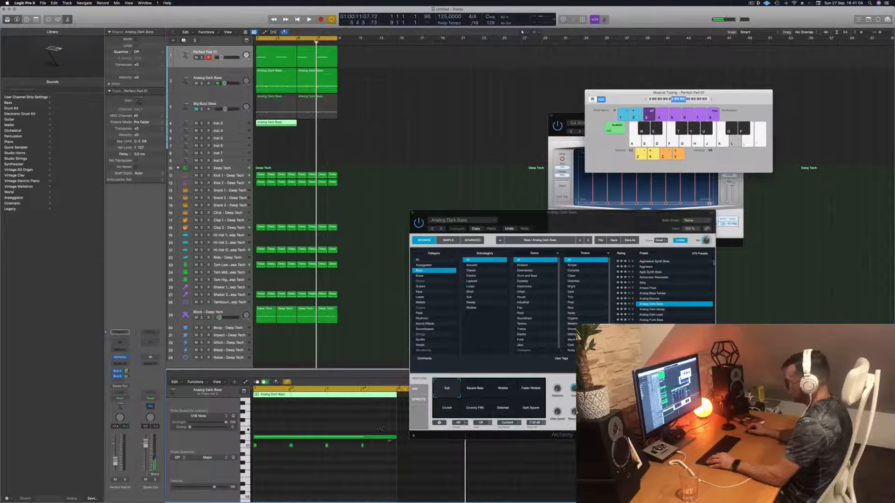
left_click_drag(395, 437, 389, 462)
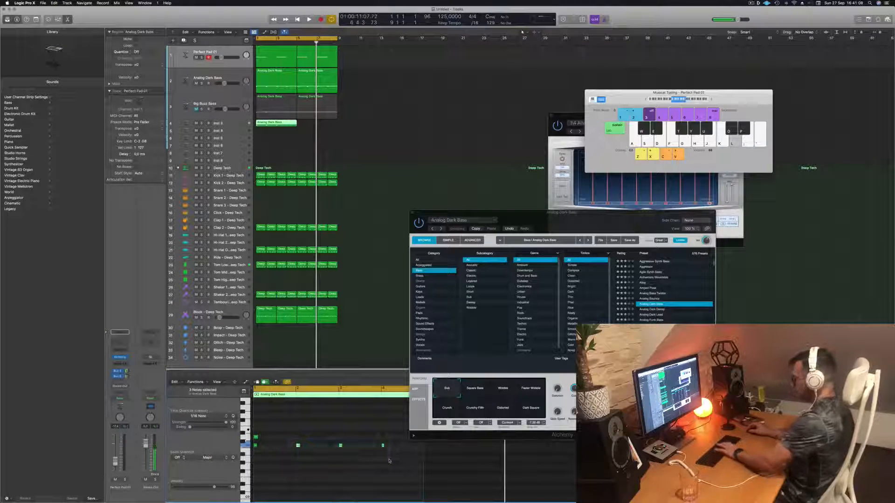
left_click_drag(301, 425, 251, 462)
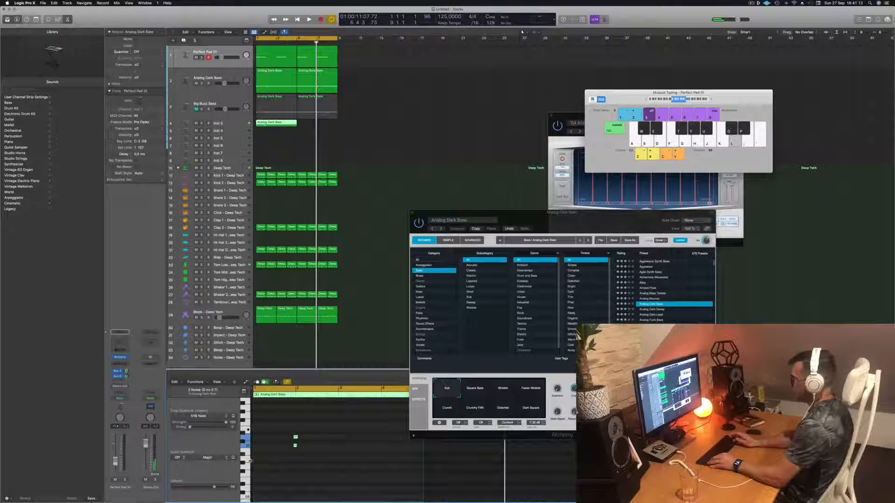
Trim the Inst 3 region to two bars and copy it along the track to fill the loop up to bar 9
key("space")
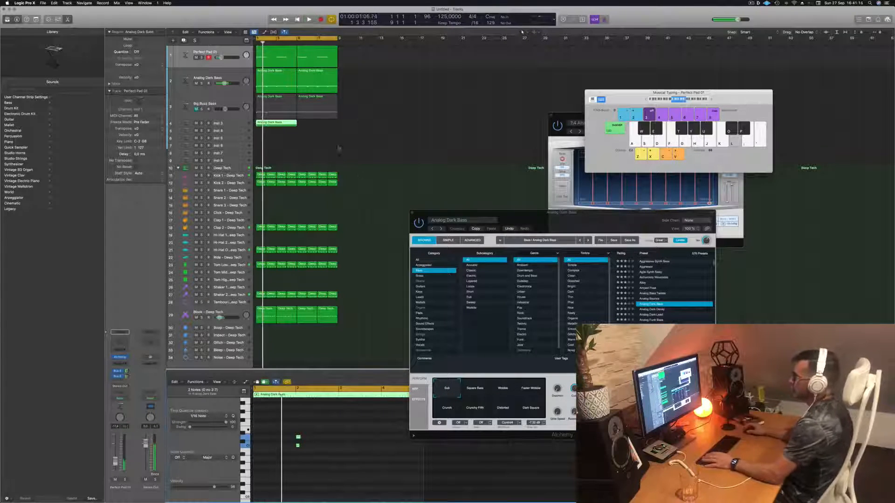
left_click(226, 124)
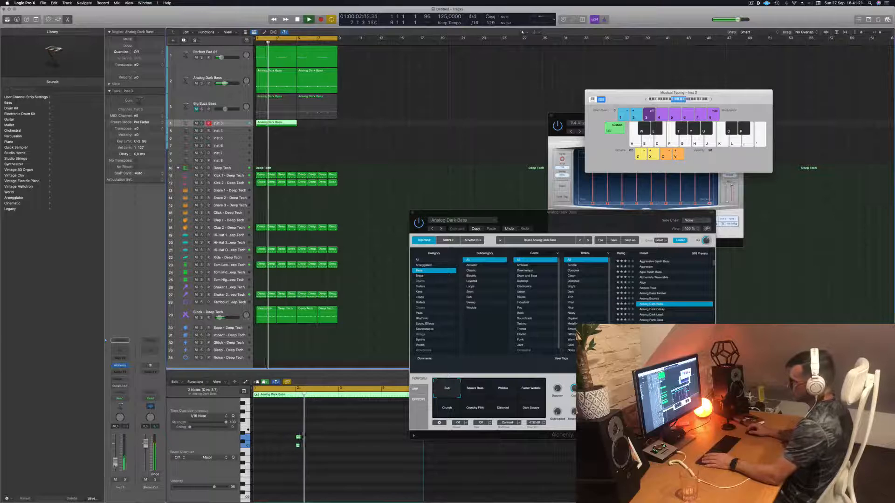
double_click(279, 125)
key("Delete")
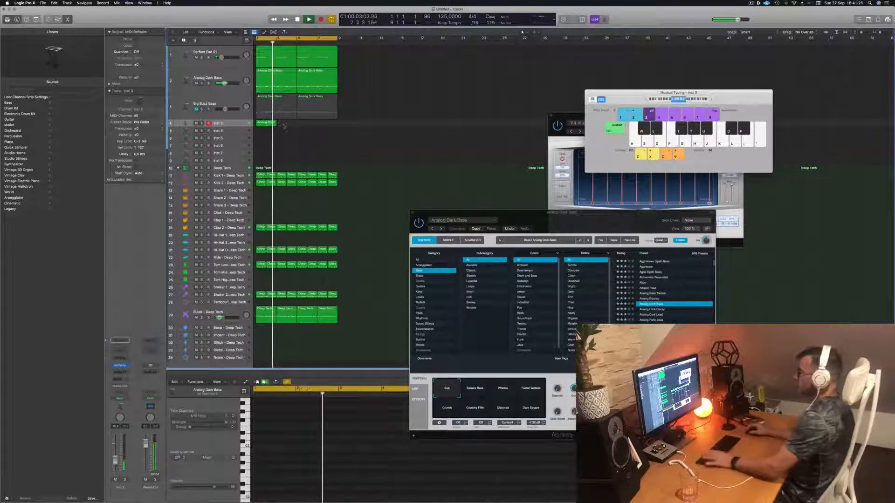
left_click_drag(266, 123, 309, 127)
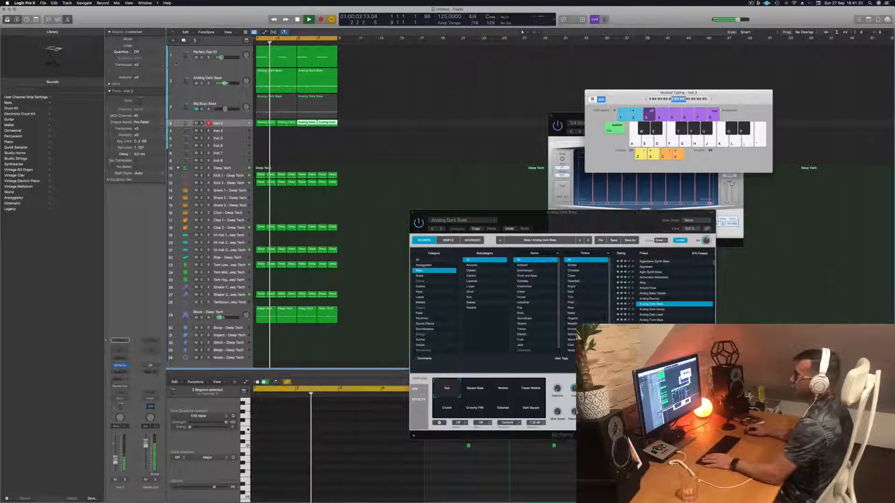
Show the toolbar, enlarge the selected Inst 3 track with Track Zoom, and restart the loop
left_click(36, 19)
left_click(103, 34)
key("space")
key("space")
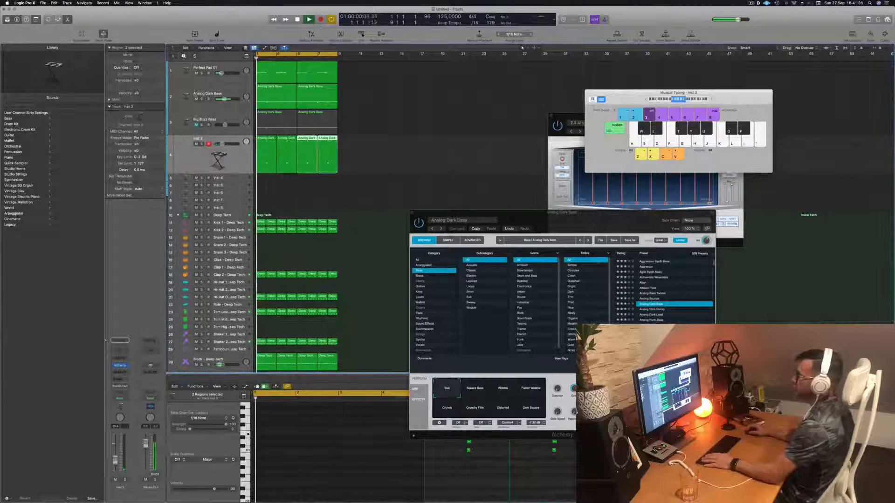
Open the Alchemy instrument of the Inst 3 track while the loop plays and move its window clear of the tracks
left_click(233, 150)
key("space")
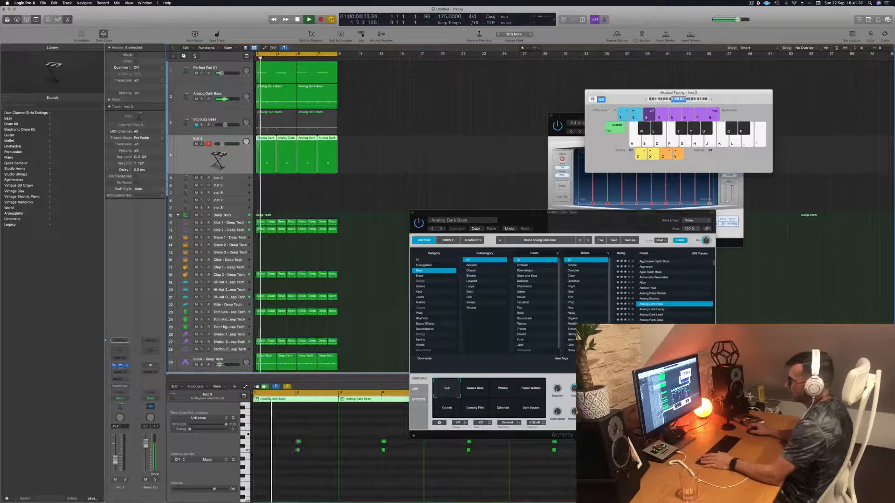
left_click(121, 366)
left_click_drag(451, 77, 565, 80)
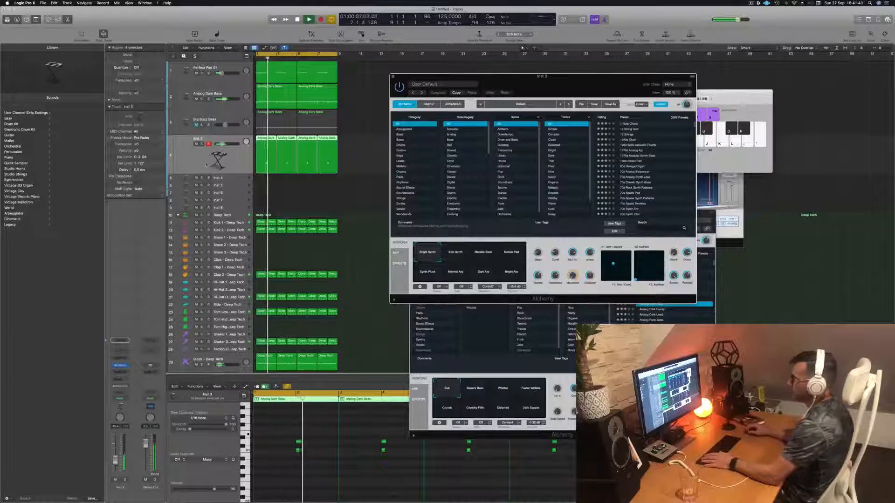
Restart the loop and audition the Motion Pad performance snapshot in the Inst 3 track's Alchemy
key("Return")
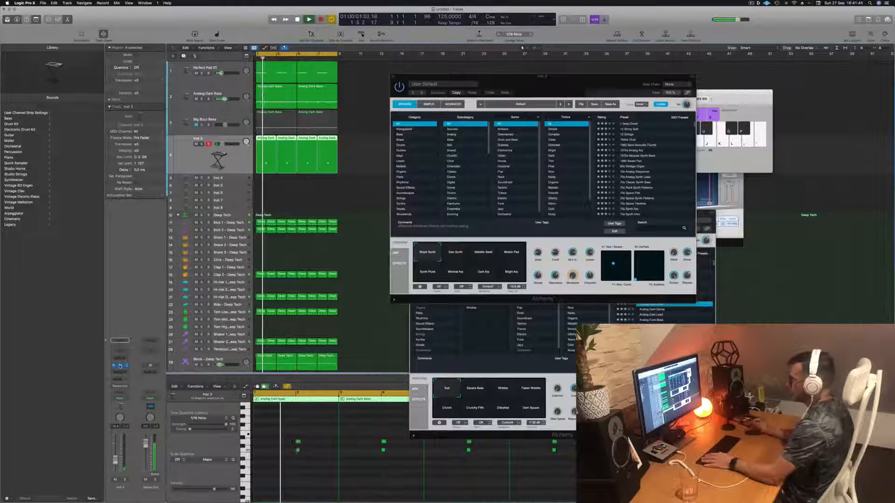
left_click(121, 366)
left_click(120, 366)
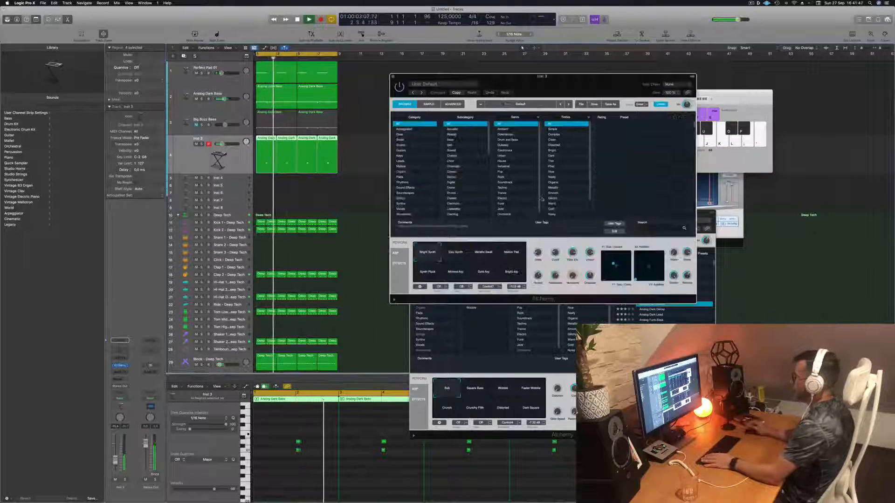
left_click(516, 256)
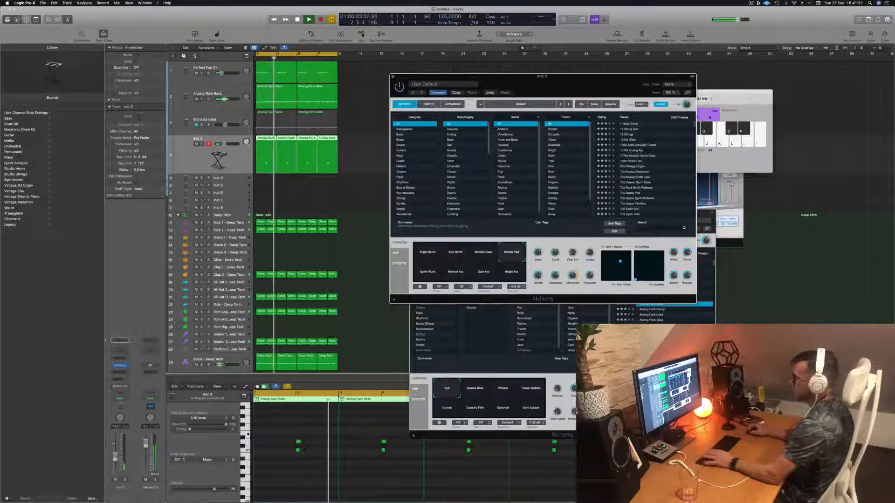
Add two effect sends to the Inst 3 channel strip, routed to Bus 5 and Bus 6
left_click(119, 378)
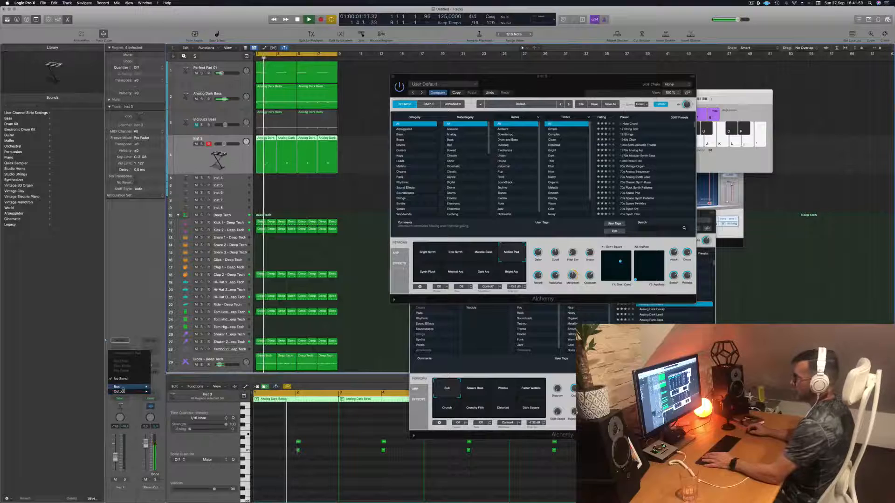
mouse_move(118, 387)
left_click(185, 332)
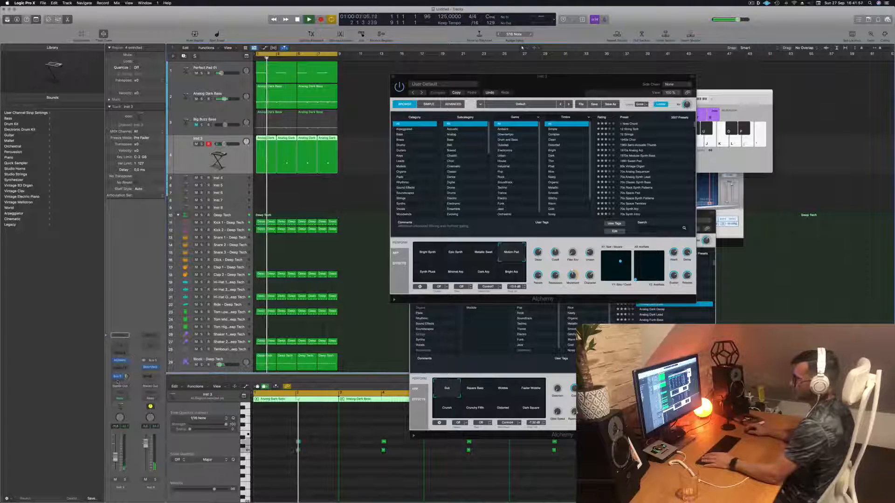
left_click(120, 368)
mouse_move(121, 388)
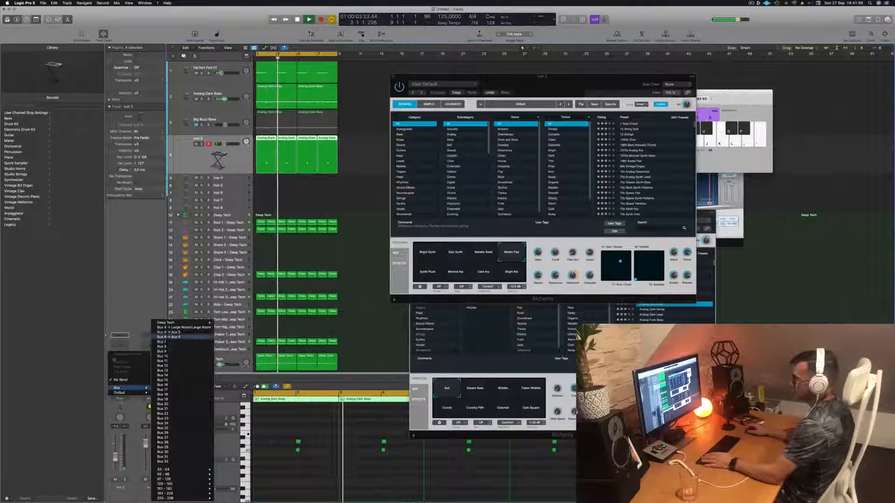
left_click(172, 341)
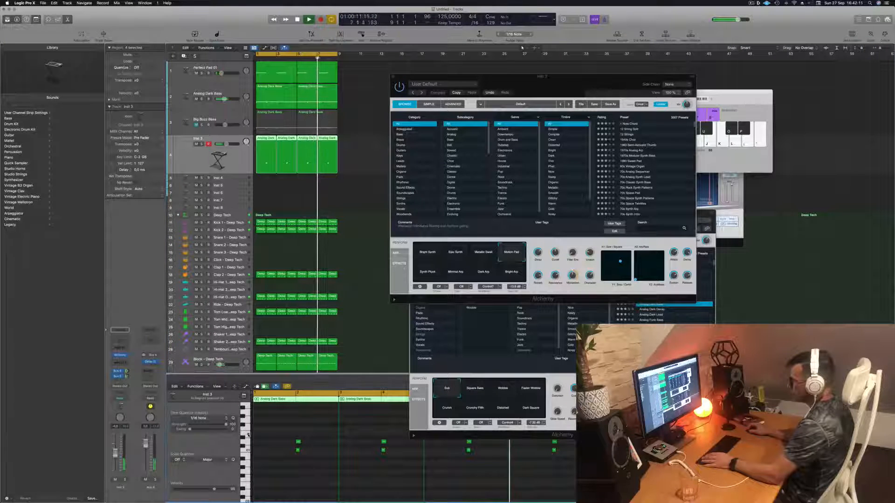
Try copying the upper note of every stab to a higher pitch as a third chord note, and undo it
left_click(297, 433, "ctrl+alt")
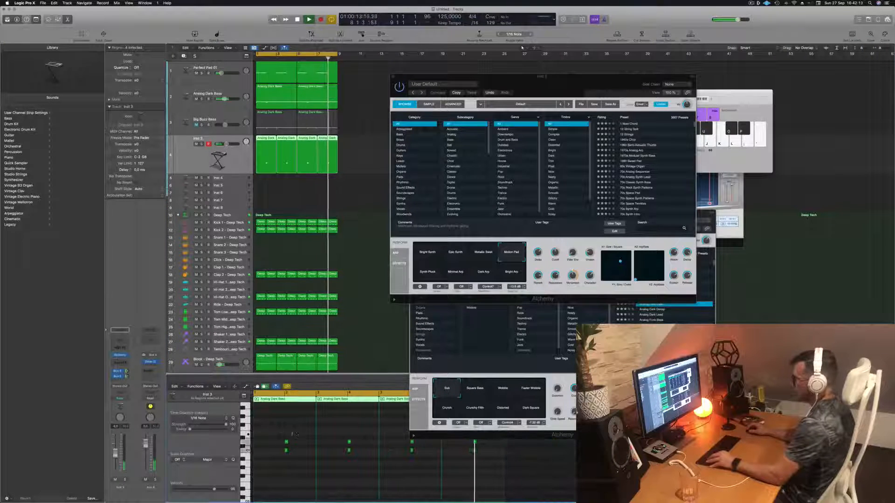
left_click(273, 426, "ctrl+alt")
left_click_drag(269, 431, 423, 444)
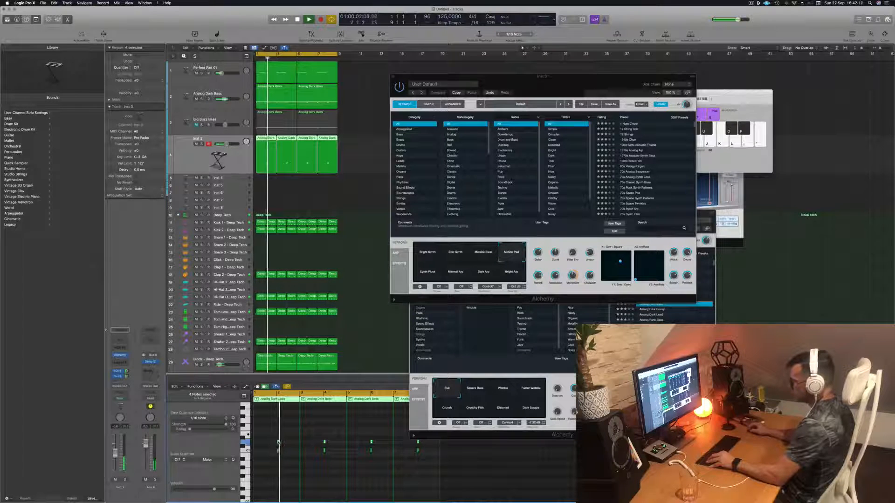
left_click_drag(276, 444, 277, 436)
key("space")
key("space")
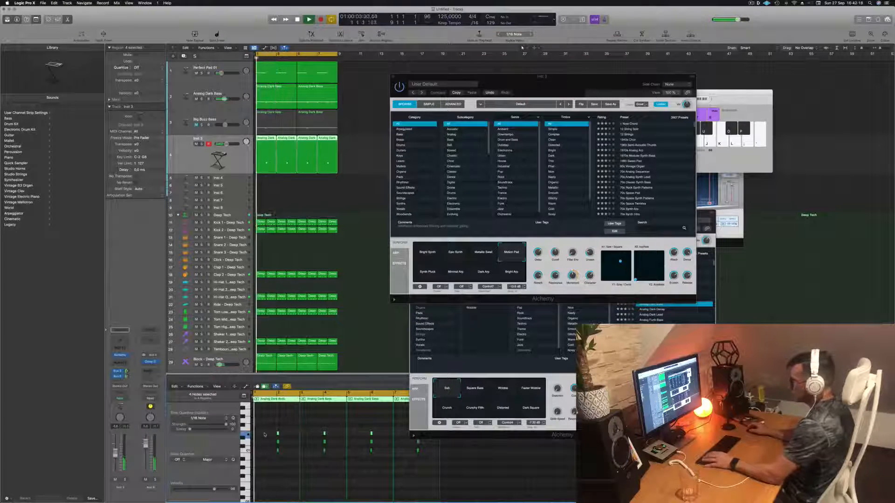
scroll(270, 436, "up", 3)
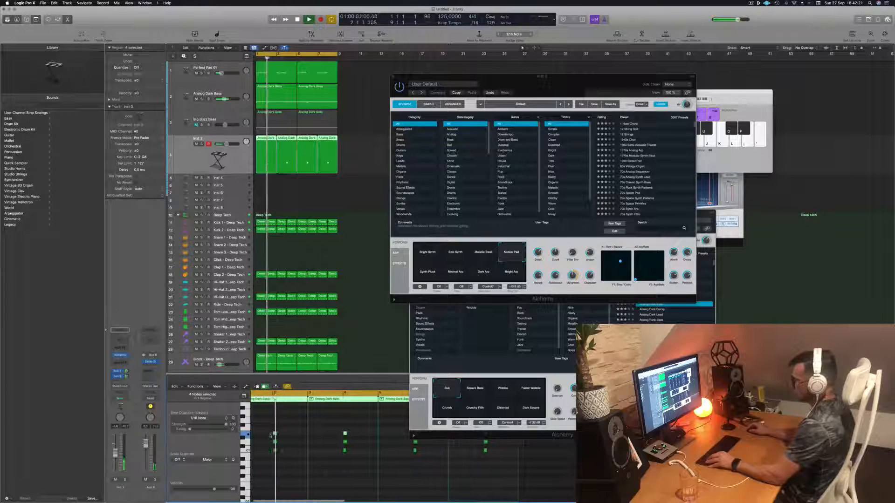
scroll(272, 435, "down", 2)
scroll(274, 435, "down", 1)
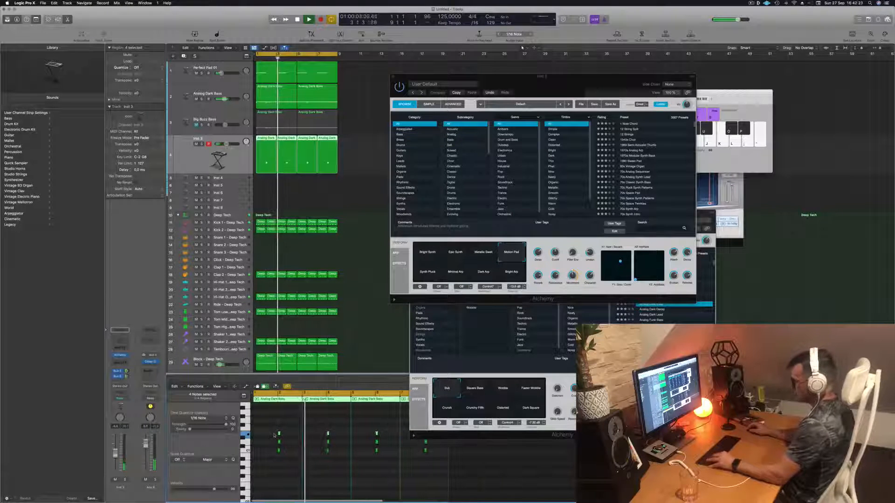
key("super+z")
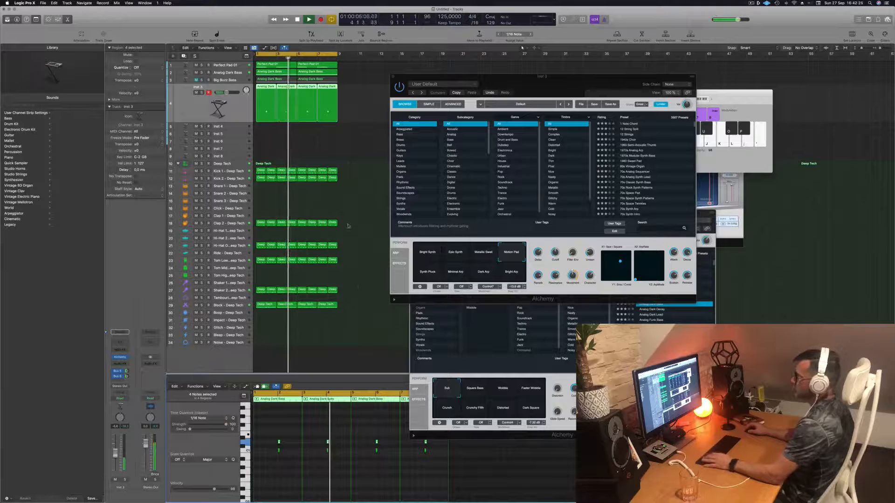
Audition Alchemy's Bright Arp and Synth Pluck snapshots against the restarted loop, lowering the Inst 3 volume slightly
key("Return")
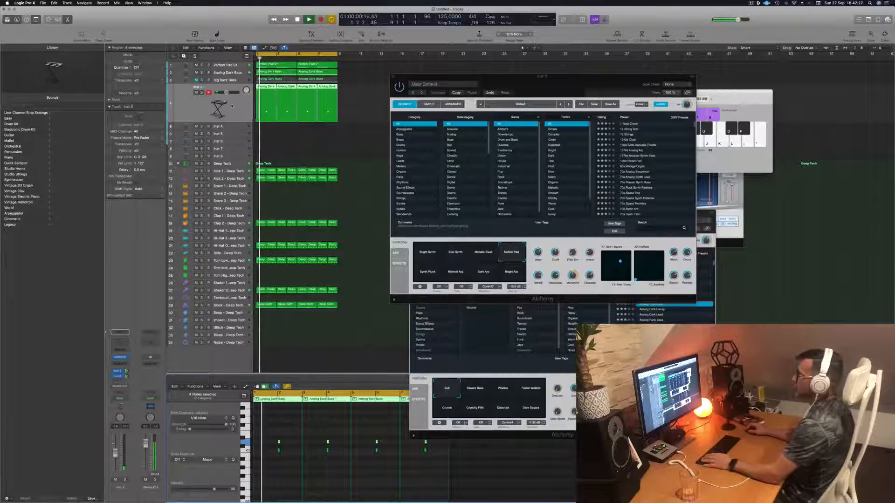
left_click(511, 272)
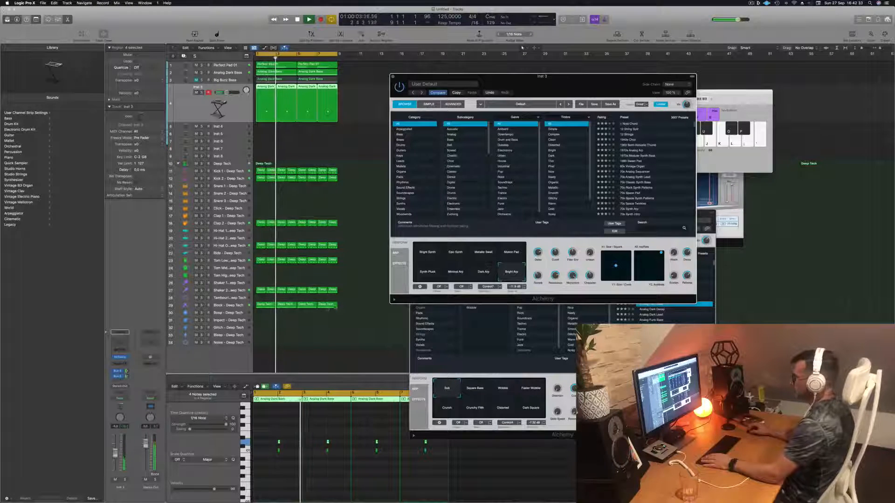
left_click_drag(115, 455, 115, 459)
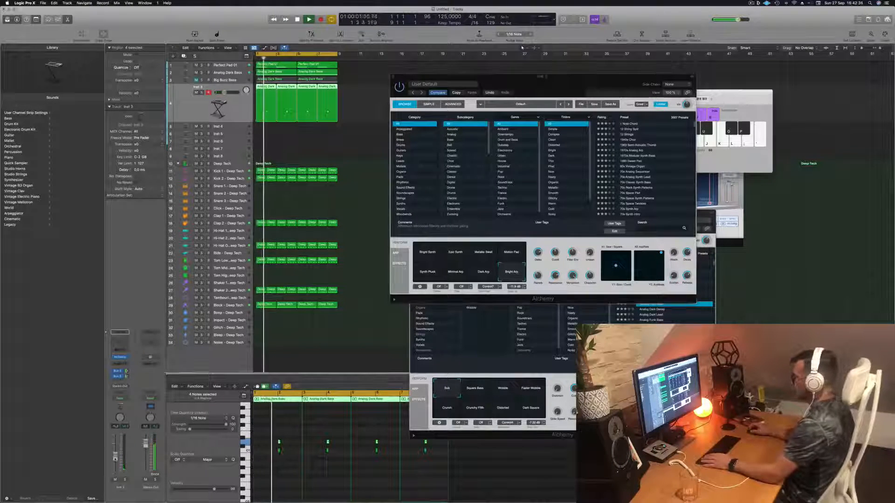
left_click(428, 272)
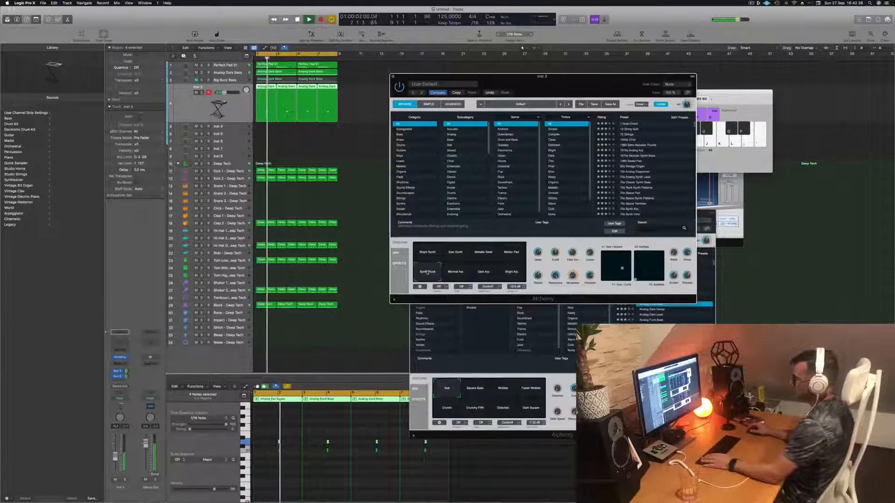
key("Return")
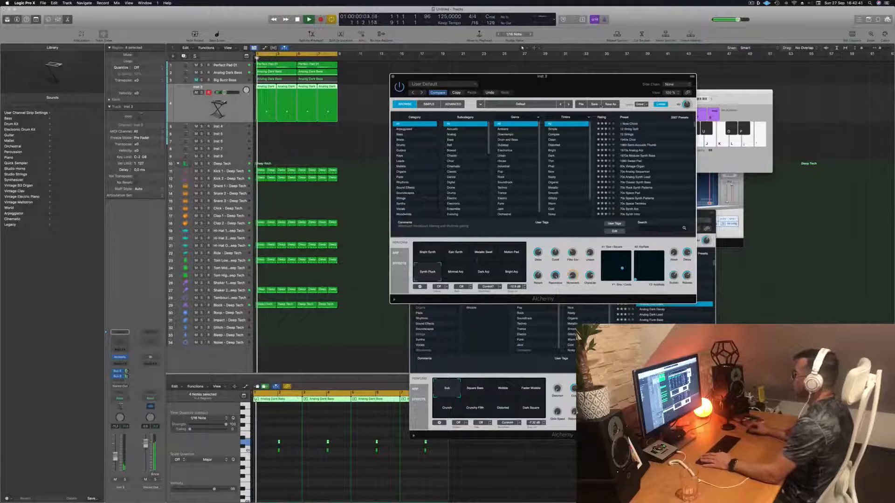
Audition the 1 Note Chord preset on the stab track, adjust its volume slightly, and load 12 String Split
left_click(626, 124)
left_click_drag(602, 85, 585, 76)
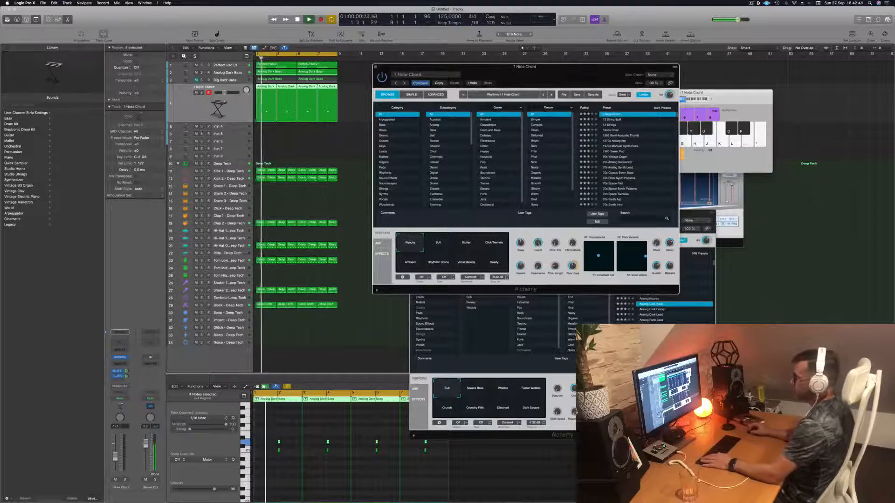
left_click_drag(224, 93, 225, 93)
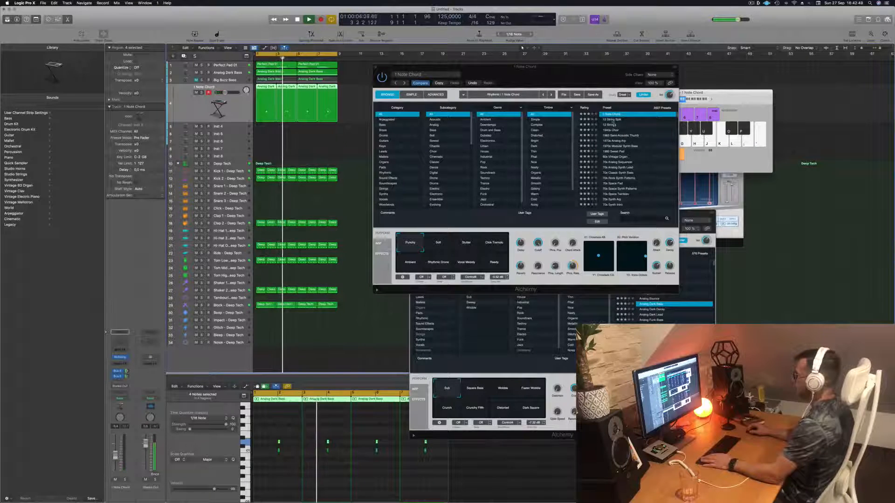
left_click(614, 120)
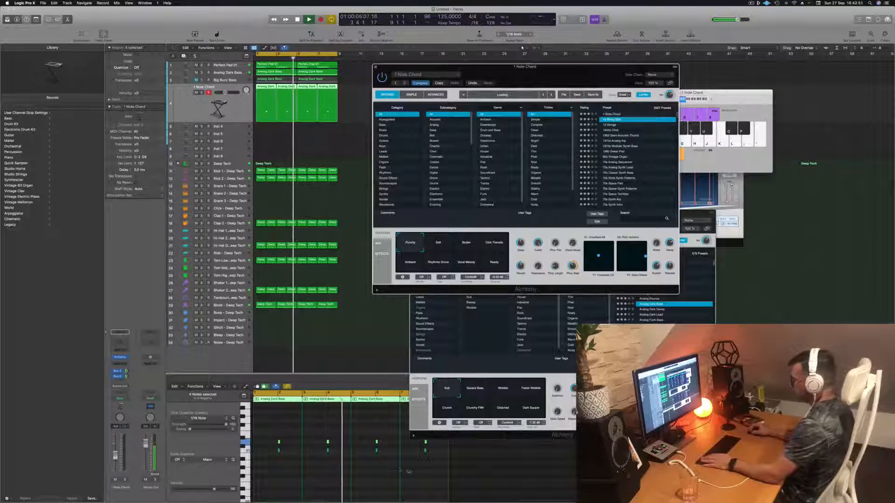
Select all the stab notes in the Piano Roll and lengthen them together
left_click(273, 435)
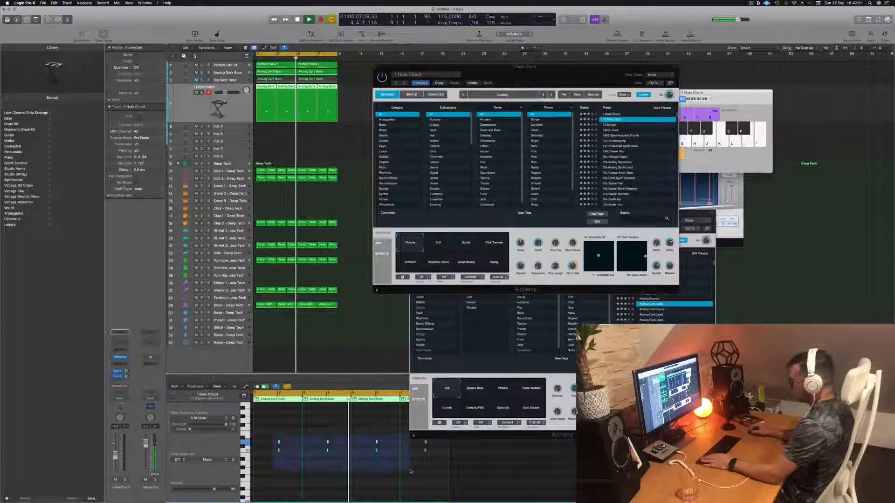
left_click(426, 451)
left_click_drag(427, 452, 430, 452)
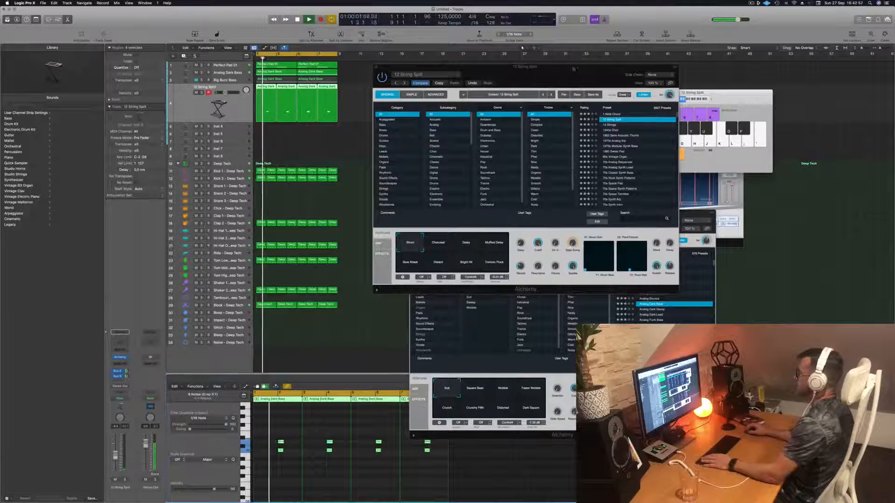
Audition the 1963 Semi-Acoustic Thumb preset, soloing the track briefly, and load 1970s Modular Synth Bass
left_click_drag(570, 71, 550, 69)
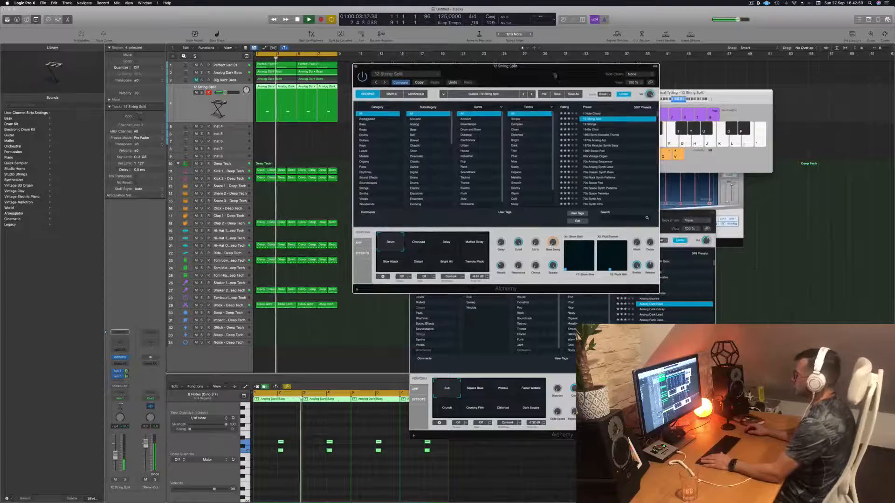
left_click(602, 135)
left_click_drag(530, 75, 588, 69)
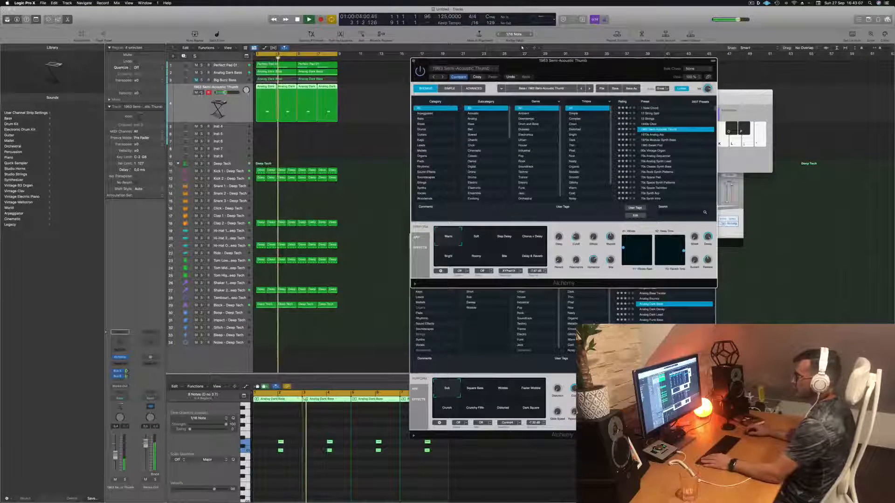
key("s")
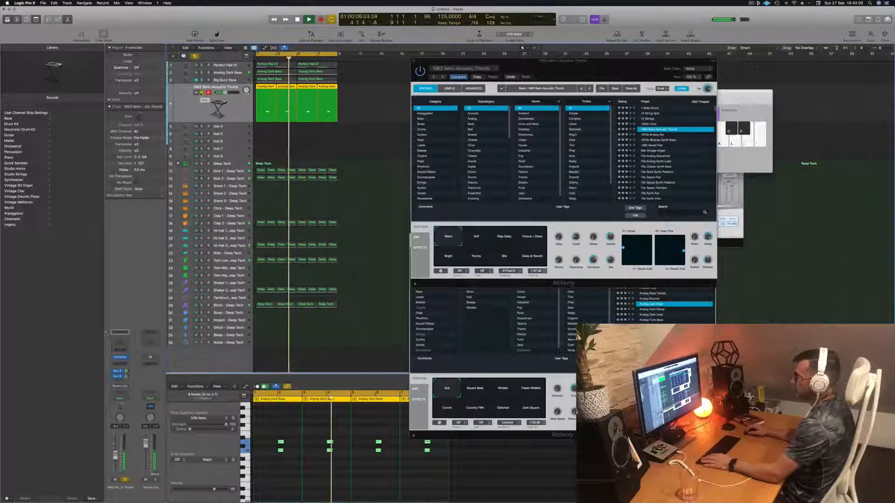
left_click(201, 92)
key("space")
key("space")
left_click(657, 142)
left_click(658, 141)
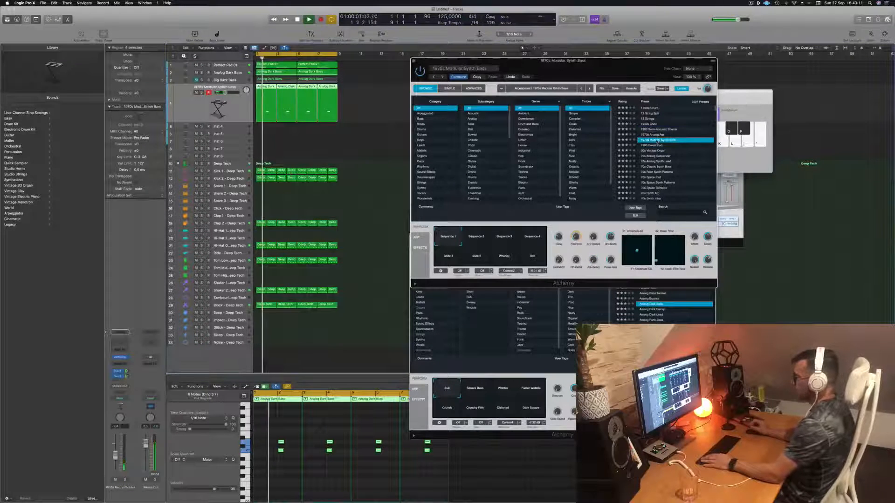
Restart the loop and transpose all the stab notes up one octave
left_click(326, 475)
key("space")
key("space")
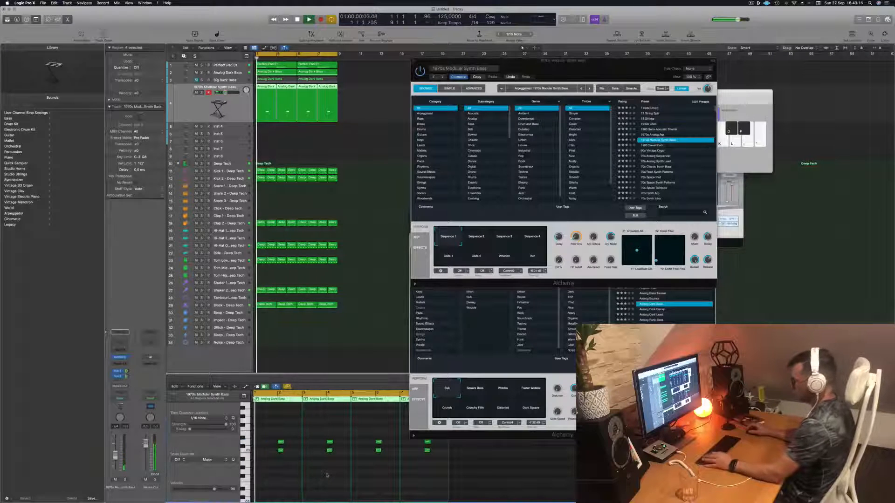
key("super+a")
key("alt+shift+Up")
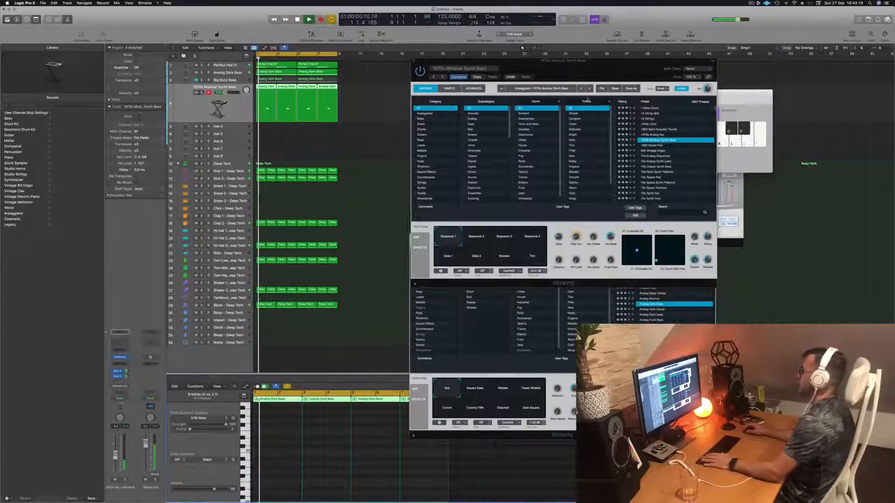
Audition the Glide 2 snapshot of the current Alchemy preset, and try the 60s Vintage Organ preset
left_click_drag(599, 71, 571, 70)
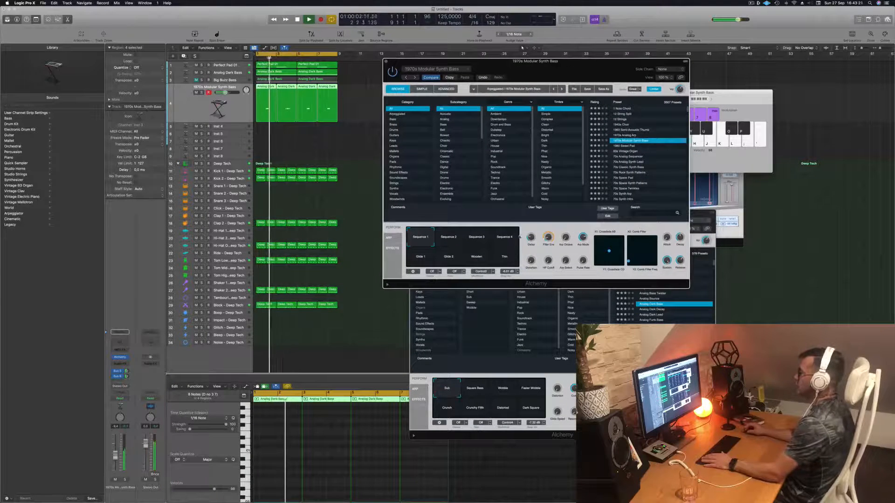
left_click(449, 259)
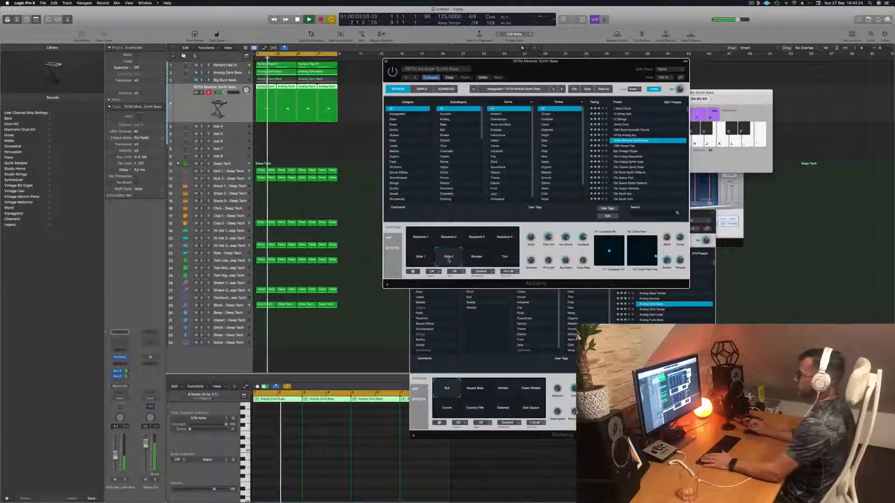
left_click(628, 151)
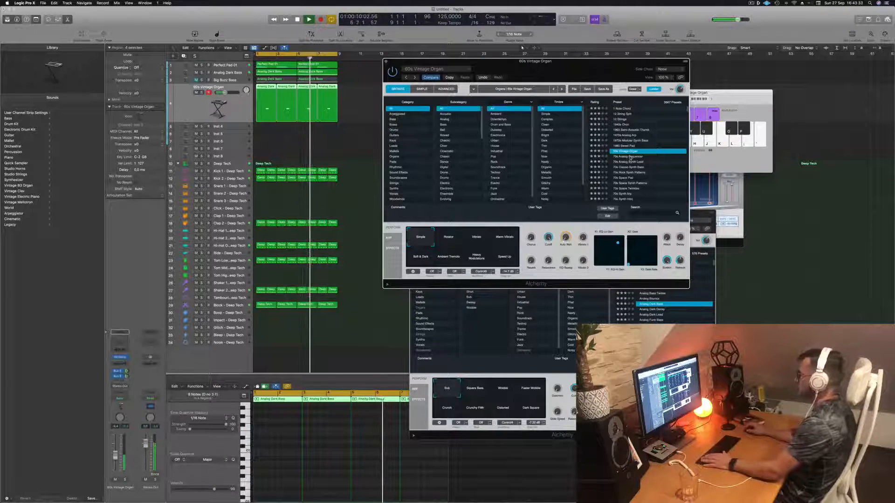
Load the 70s Analog Sequencer preset, raise the track's volume, and move the Alchemy window clear of the tracks
left_click(630, 157)
key("Return")
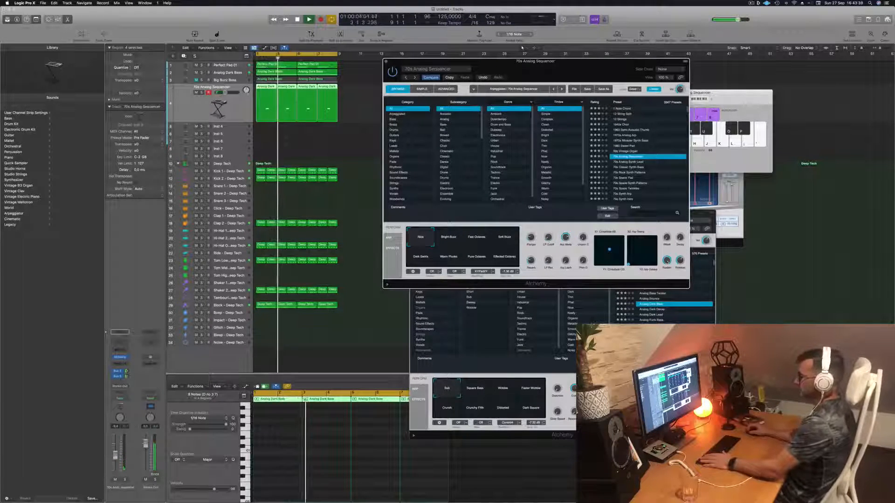
left_click_drag(115, 456, 116, 450)
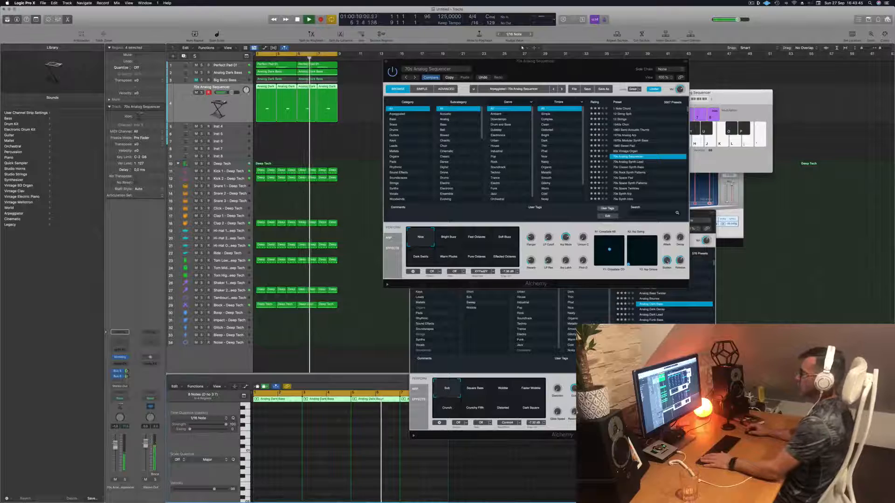
left_click_drag(544, 76, 648, 76)
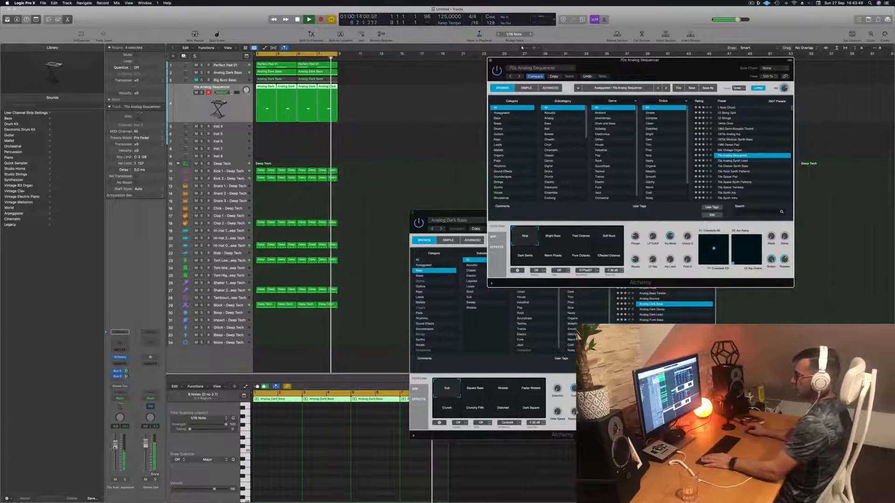
Check the 70s Analog Sequencer track's level by replaying the loop from the start with the other parts
left_click(116, 446)
key("space")
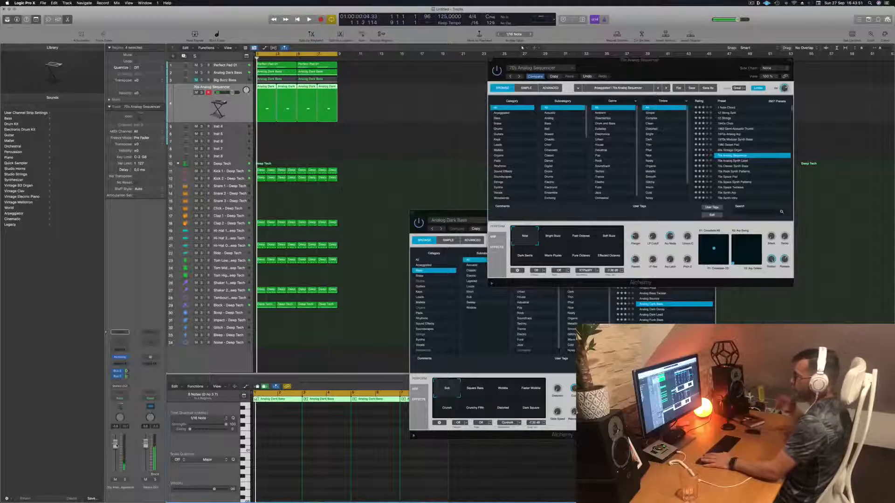
key("space")
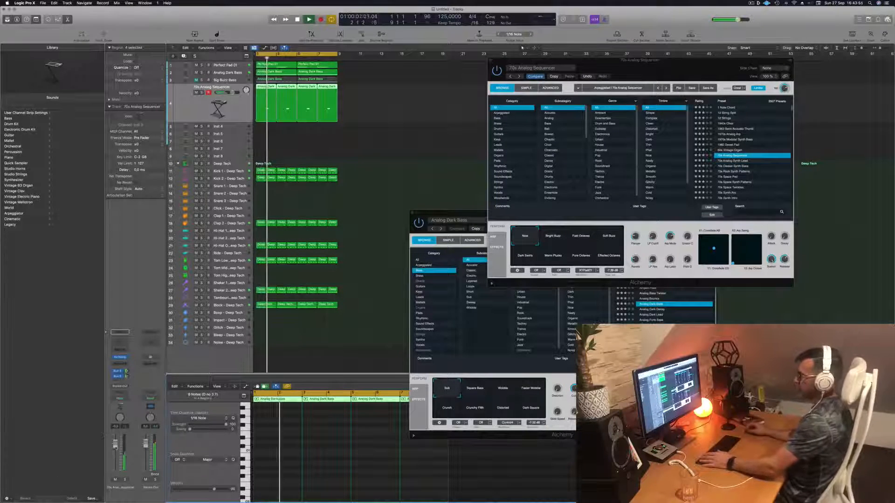
left_click(353, 146)
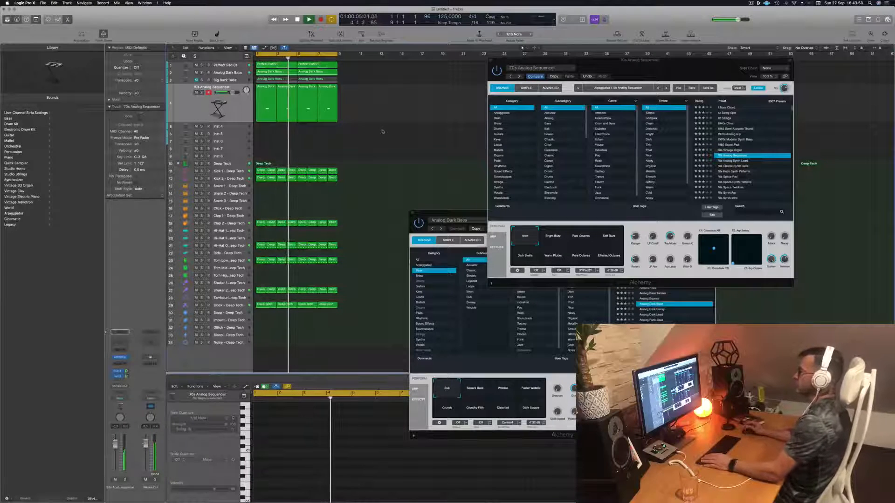
left_click(238, 98)
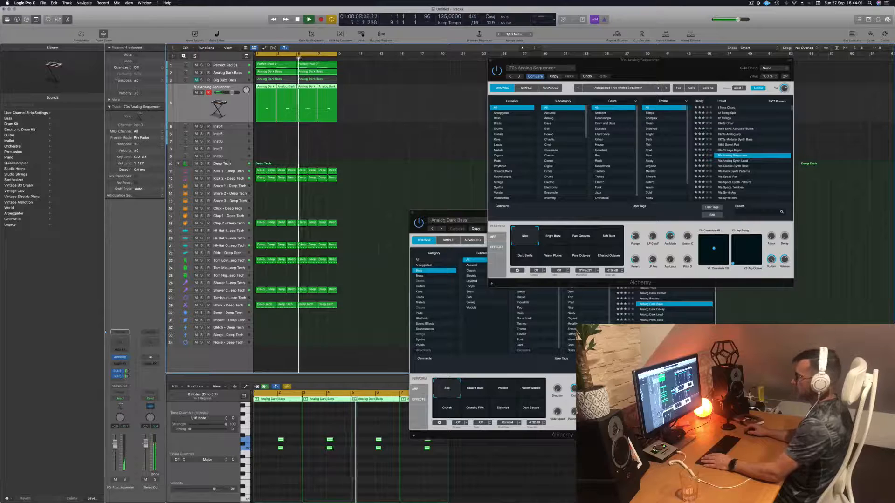
Duplicate the Analog Dark Bass track and copy its first four-bar region onto the new track
left_click(239, 73)
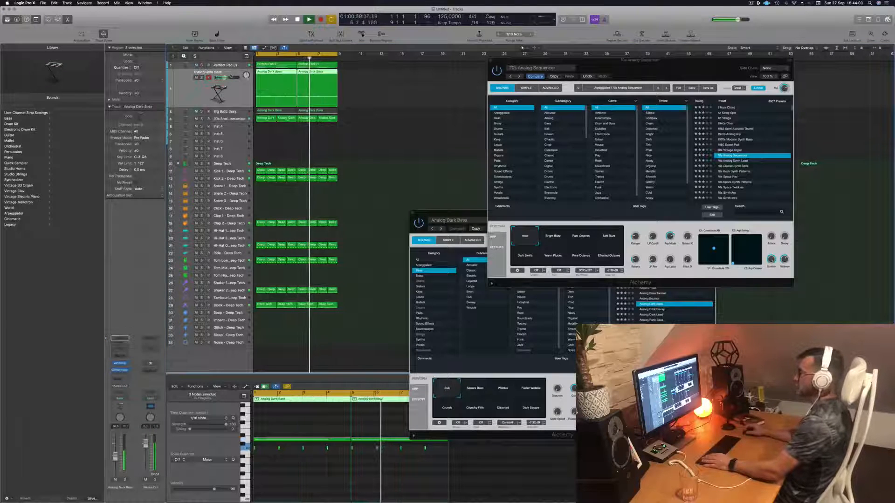
key("super+d")
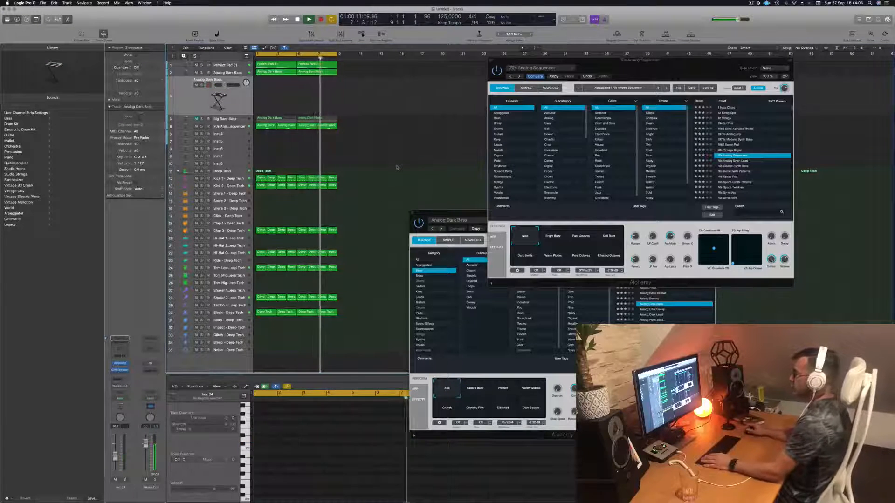
left_click(272, 72)
left_click_drag(272, 74, 272, 96)
Delete the long sustained note from the copied region and repeat that region across the second half of the loop
left_click(288, 440)
key("Delete")
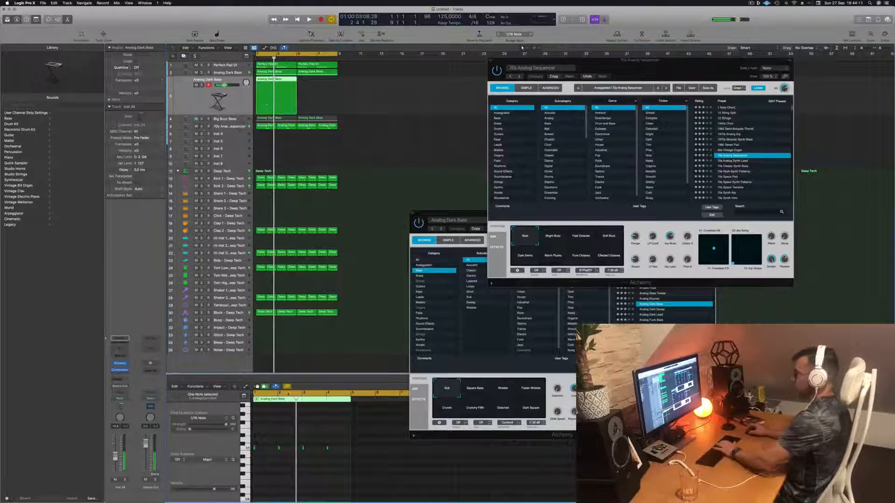
left_click_drag(273, 95, 313, 97)
left_click(234, 99)
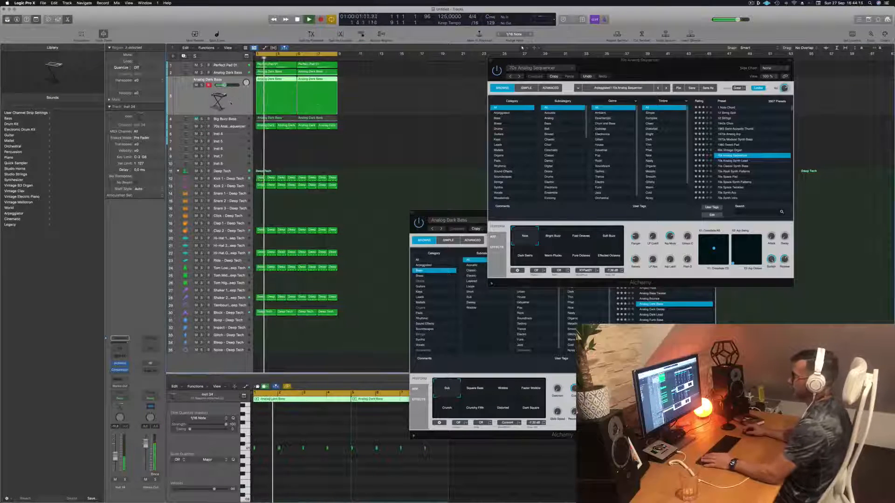
Restart the loop, open Alchemy on the duplicated bass track and load the Analog Glide Lead preset
key("space")
key("Return")
key("space")
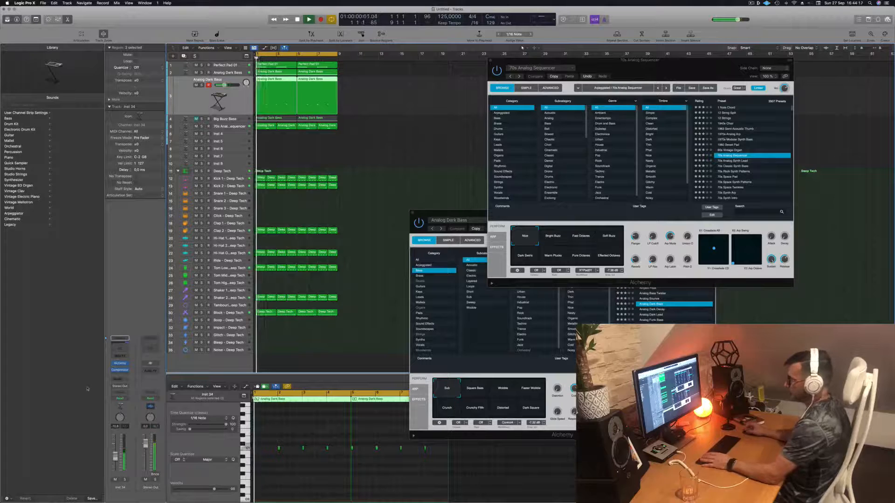
left_click(120, 363)
key("space")
left_click_drag(418, 81, 515, 119)
left_click(615, 180)
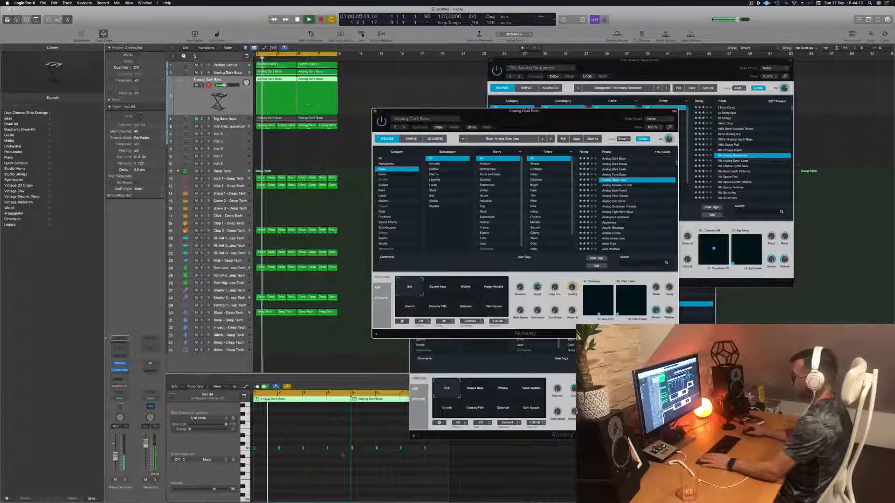
Lengthen all eight notes on the Analog Glide Lead track, transpose them, and move the Alchemy window clear of the regions
key("space")
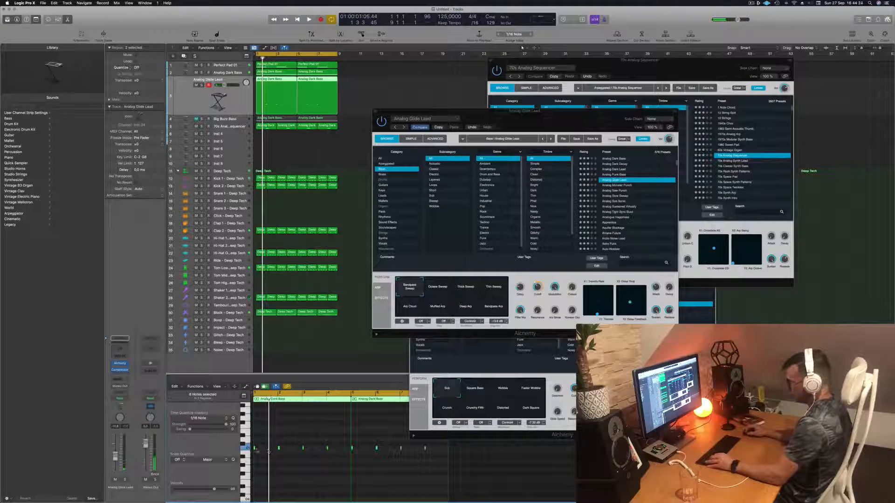
left_click(255, 448)
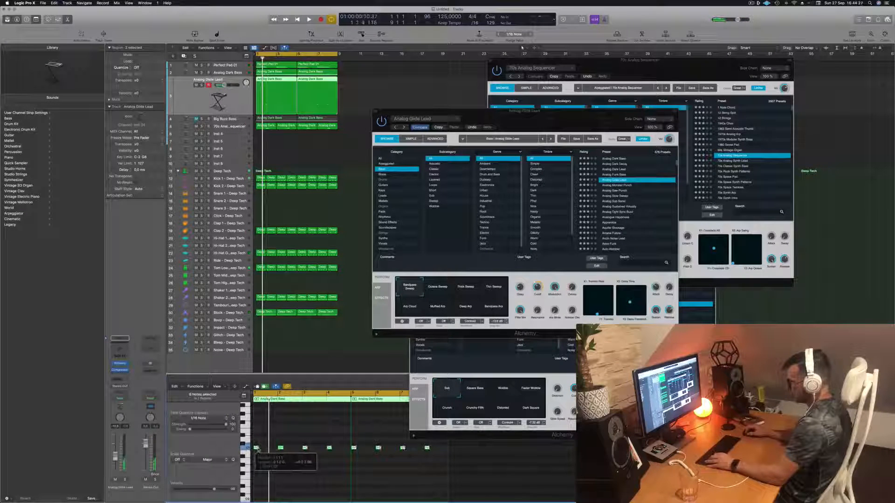
left_click_drag(570, 112, 515, 101)
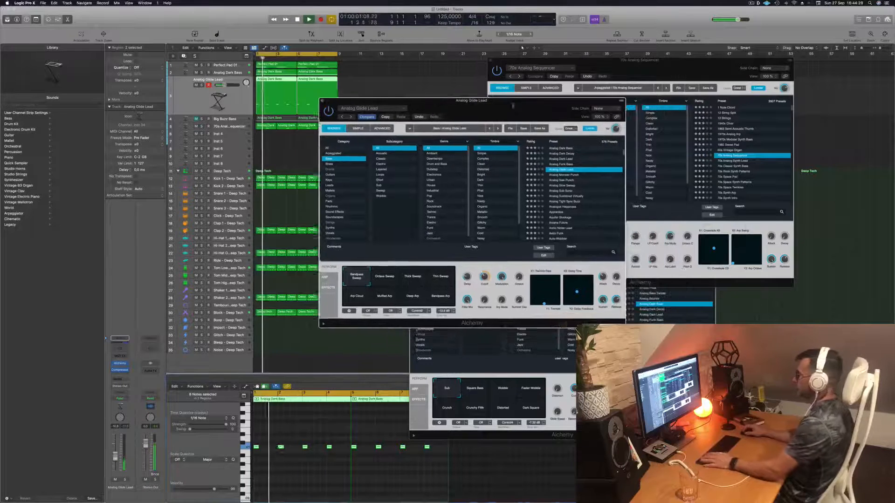
left_click(311, 497)
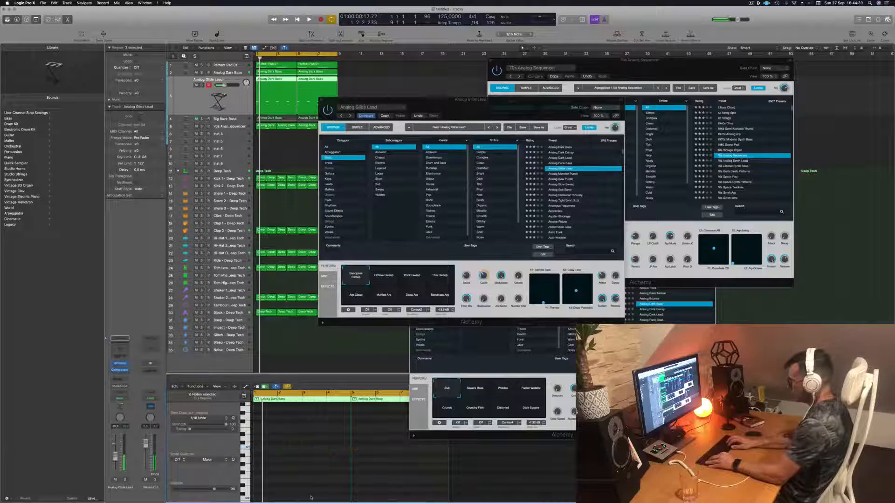
left_click_drag(532, 106, 636, 92)
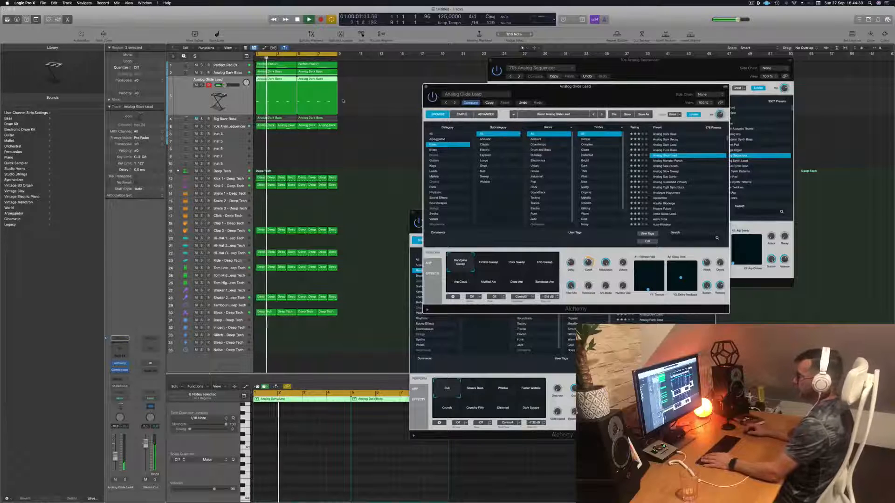
Stop playback and thin out the Analog Glide Lead track's first region by deleting its second and fourth notes
left_click(352, 115)
key("space")
left_click(278, 98)
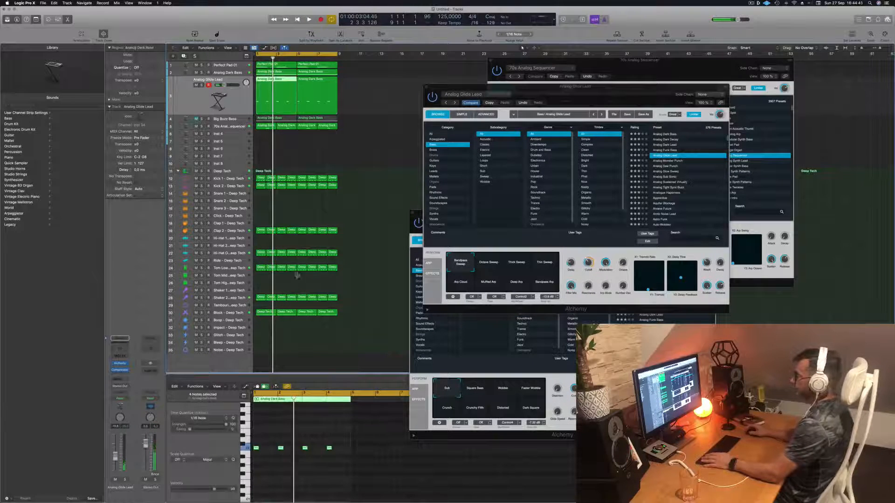
left_click_drag(278, 430, 283, 467)
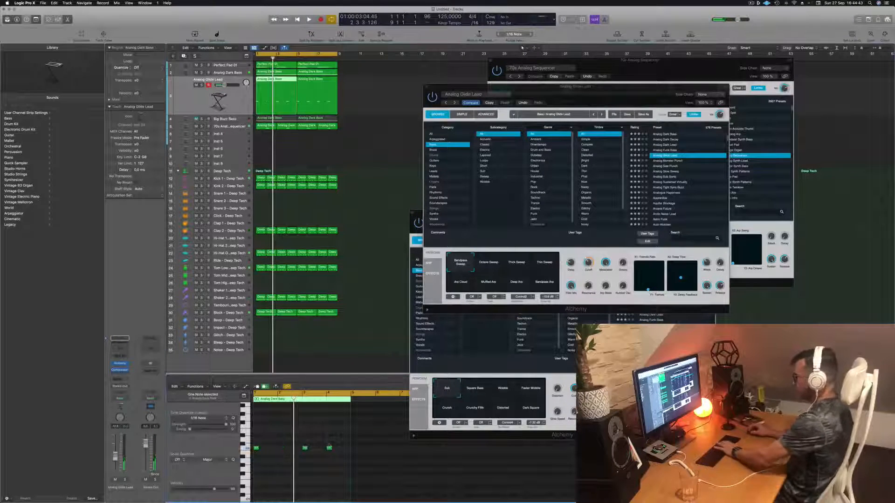
Replace the Analog Glide Lead track's second region with a copy of the edited first one and play the loop
left_click(330, 84)
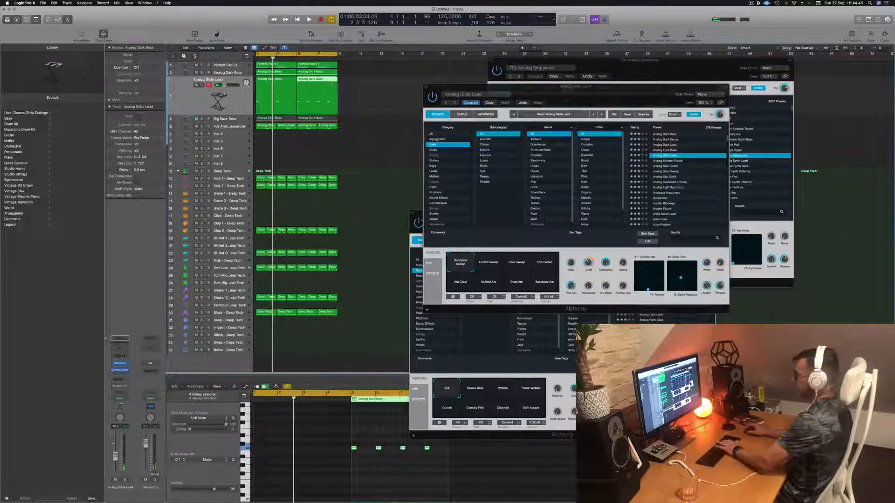
key("Delete")
key("super+z")
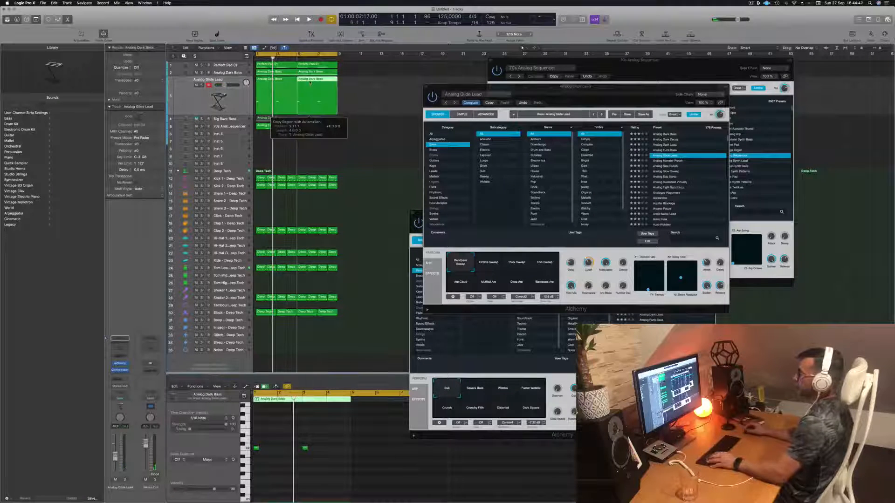
key("space")
Move the Alchemy window and audition the Analog Monster Punch, Analog Saw Punch and Analog Slow Sweep presets over the loop
left_click_drag(577, 90, 522, 107)
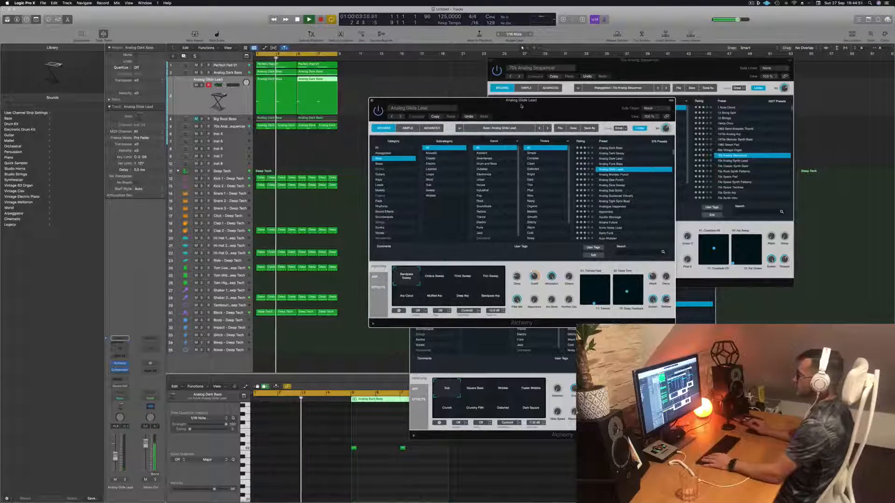
left_click(613, 175)
key("space")
key("space")
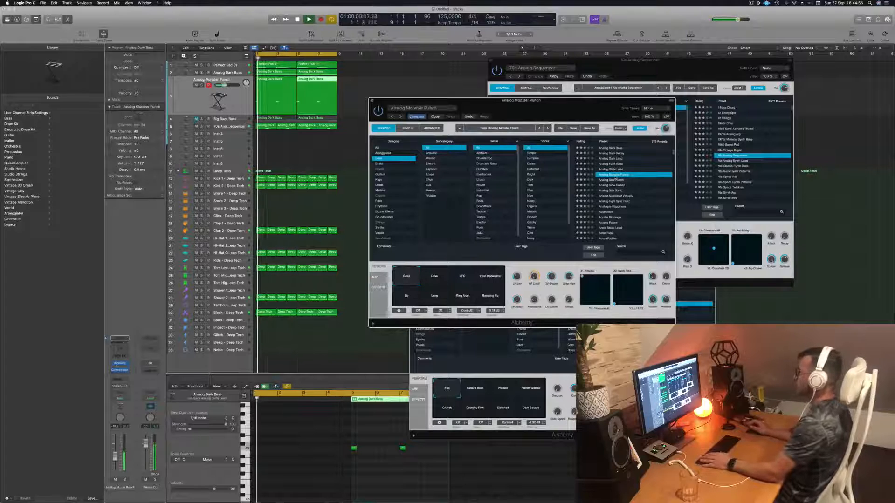
left_click(615, 180)
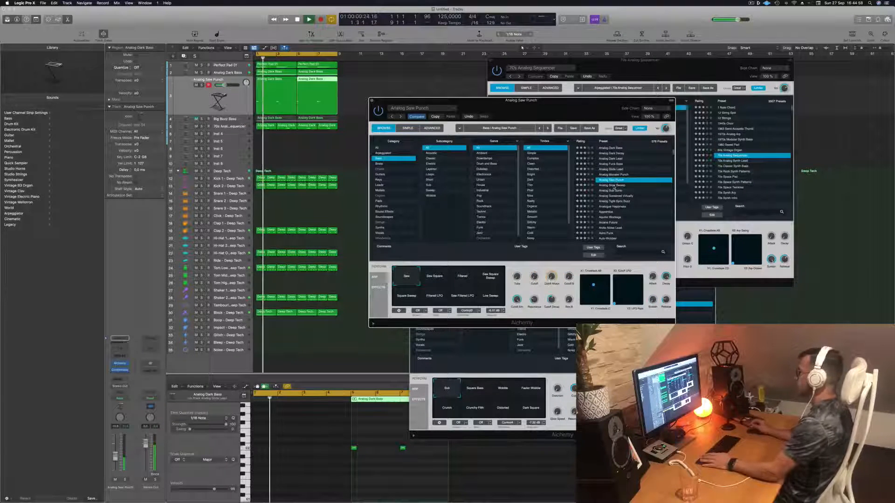
left_click(613, 186)
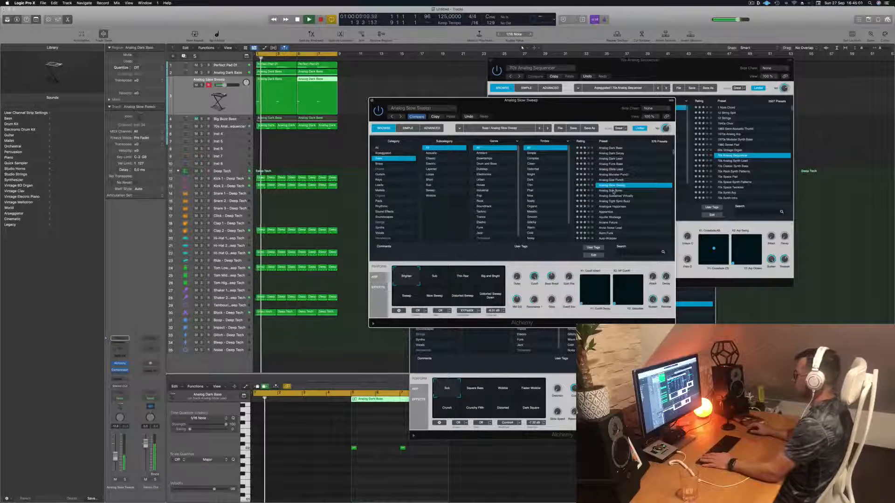
Audition the Analog Sub Sonic, Analog Sustained Virtually, Analog Tight Synth Buzz and Analogue Happiness presets
left_click(613, 191)
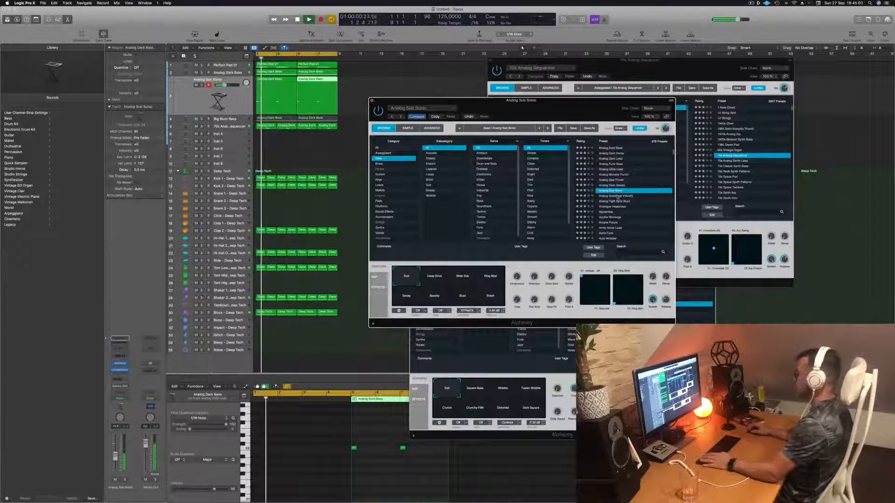
left_click(617, 196)
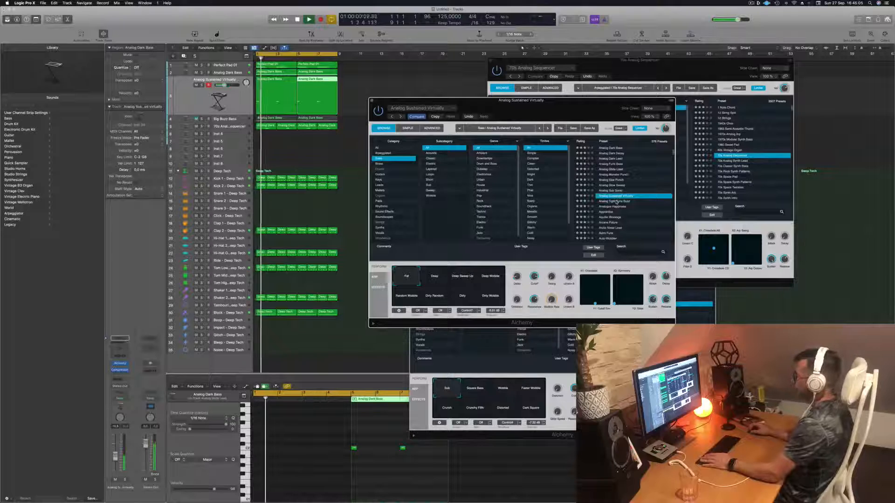
left_click(616, 202)
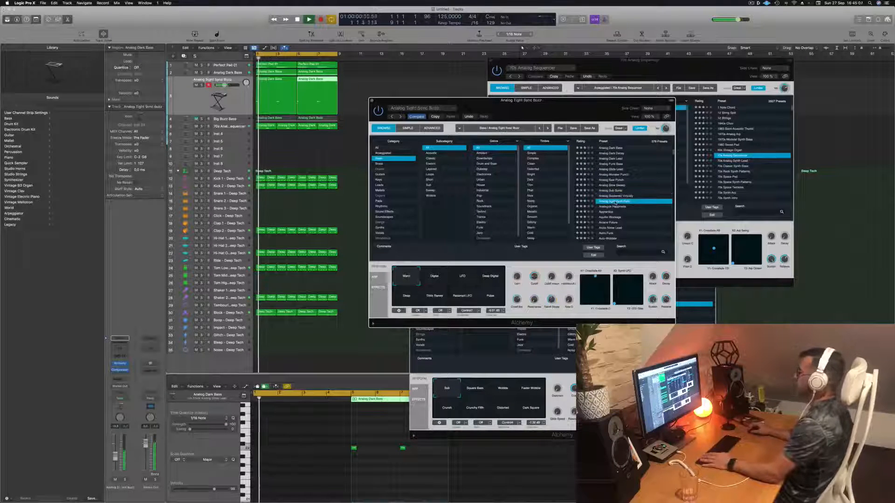
left_click(613, 207)
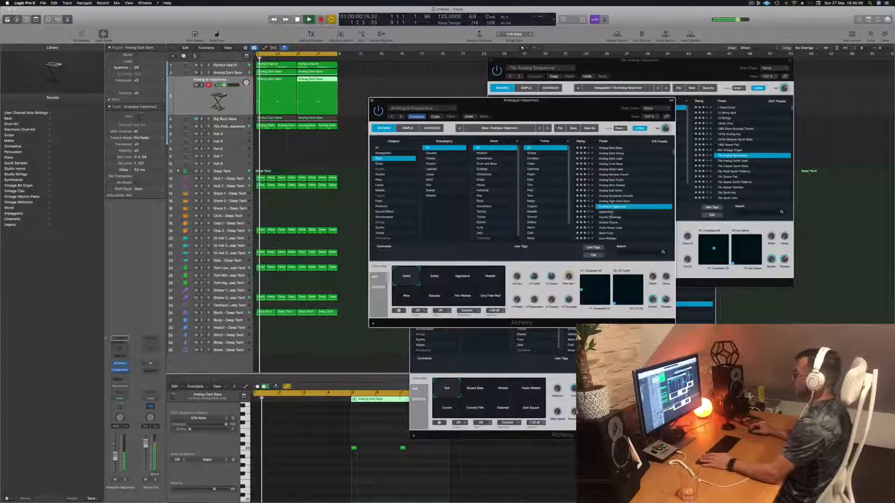
Audition the Aquifer Blockage, Baby Dropper and Bad Intentions presets and the bass preset listed directly after them
left_click(609, 218)
scroll(611, 215, "down", 3)
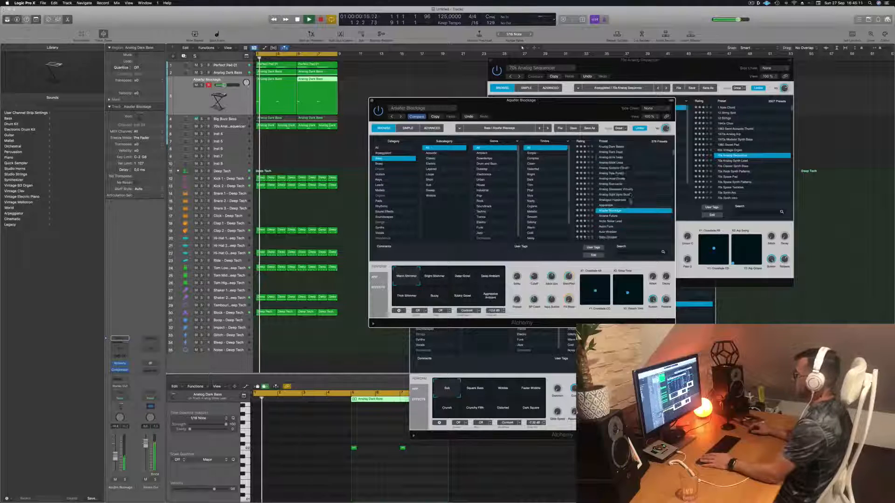
left_click(611, 207)
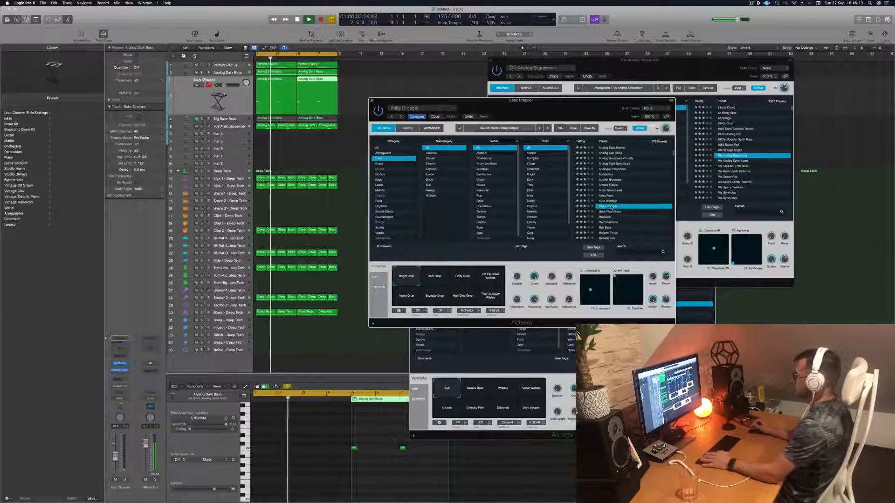
scroll(624, 196, "down", 3)
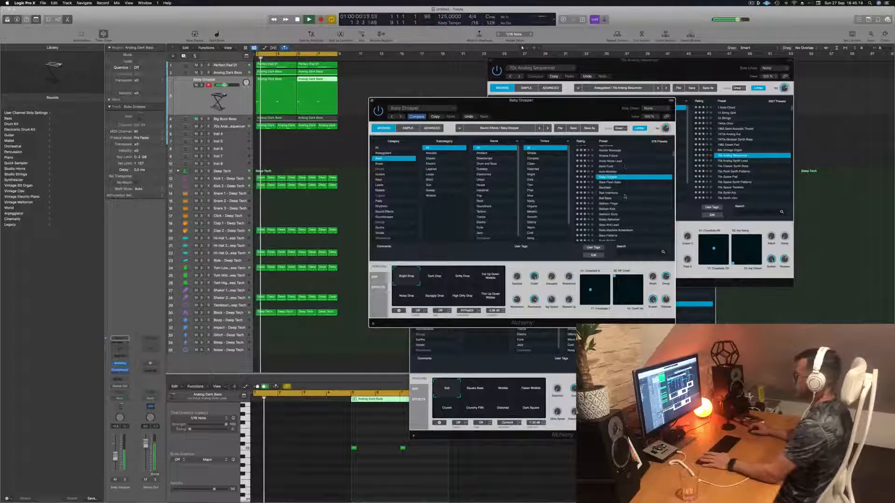
left_click(616, 192)
key("space")
scroll(623, 176, "down", 2)
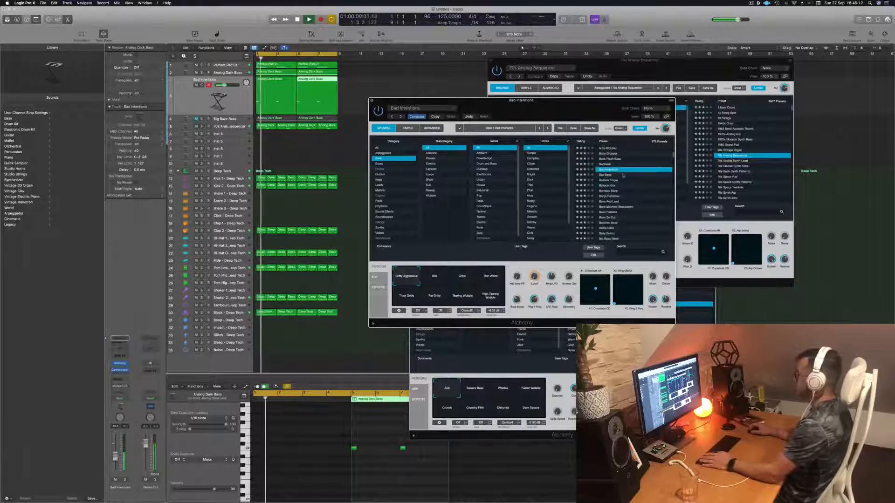
left_click(608, 176)
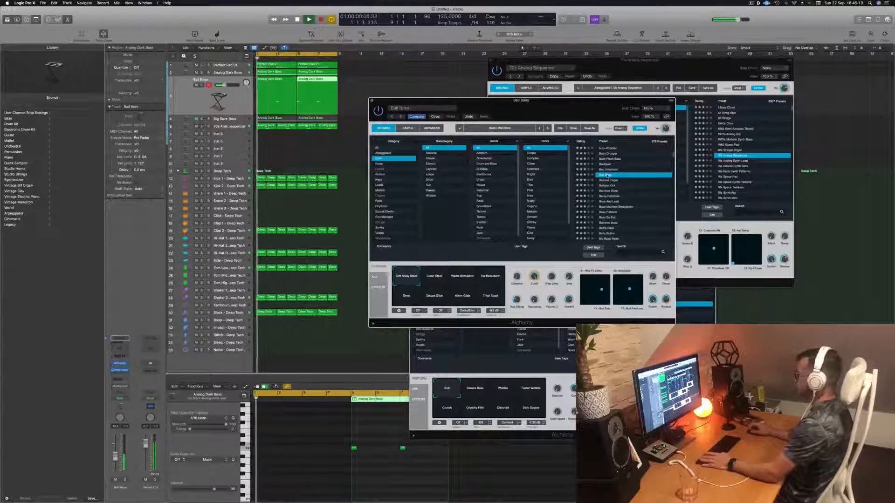
Try the Battered Bass preset, load Big Bright Lead instead, and switch it to the Focused snapshot
scroll(608, 176, "down", 3)
left_click(604, 187)
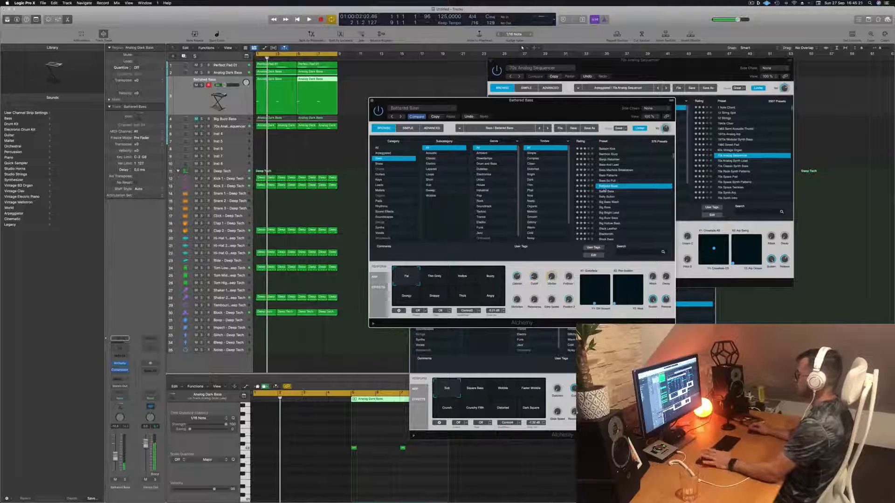
scroll(621, 191, "down", 2)
left_click(611, 185)
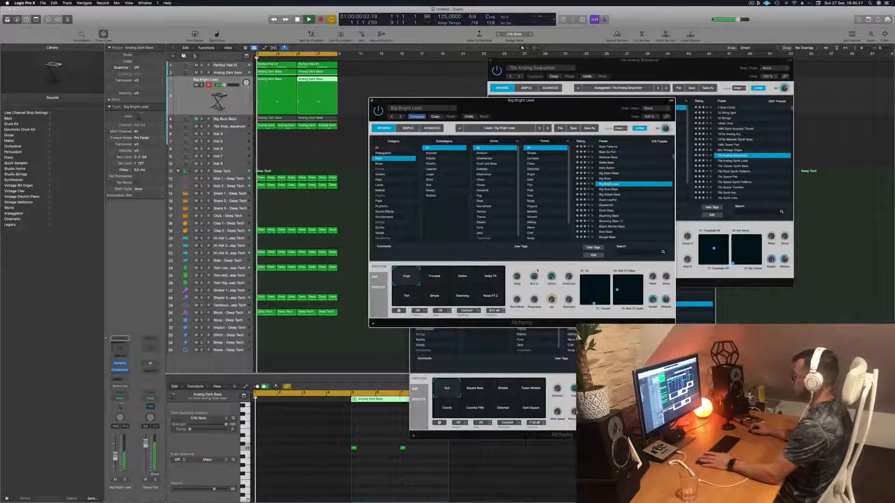
left_click(431, 277)
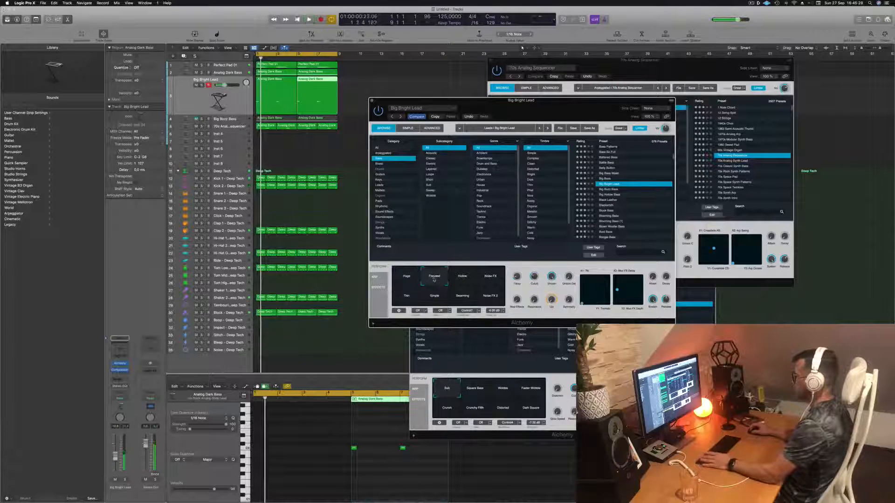
Audition Big Bright Lead's Hollow, Noise FX, Thin, Simple and Noise FX 2 snapshots against the loop
left_click(463, 279)
key("space")
left_click(491, 280)
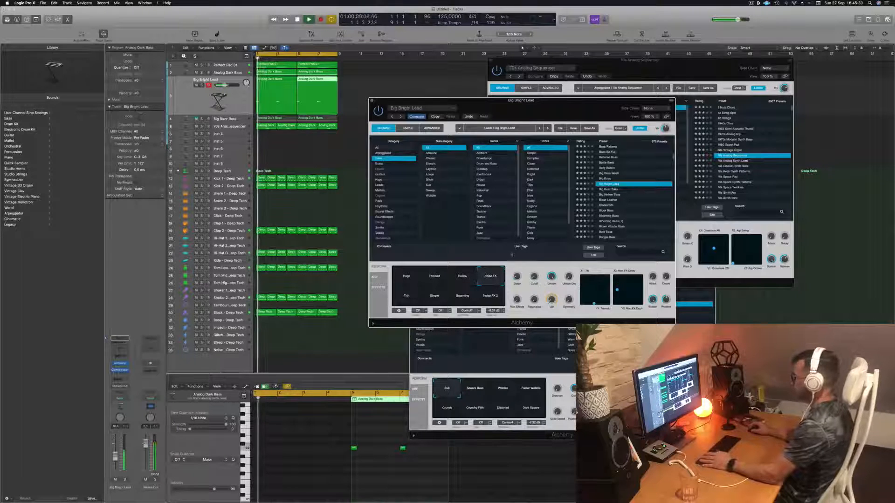
left_click(400, 301)
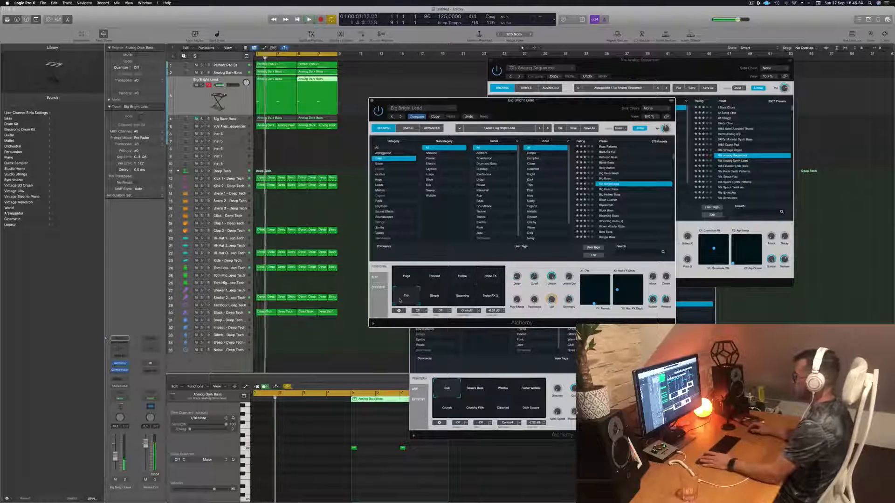
left_click(443, 302)
left_click(466, 300)
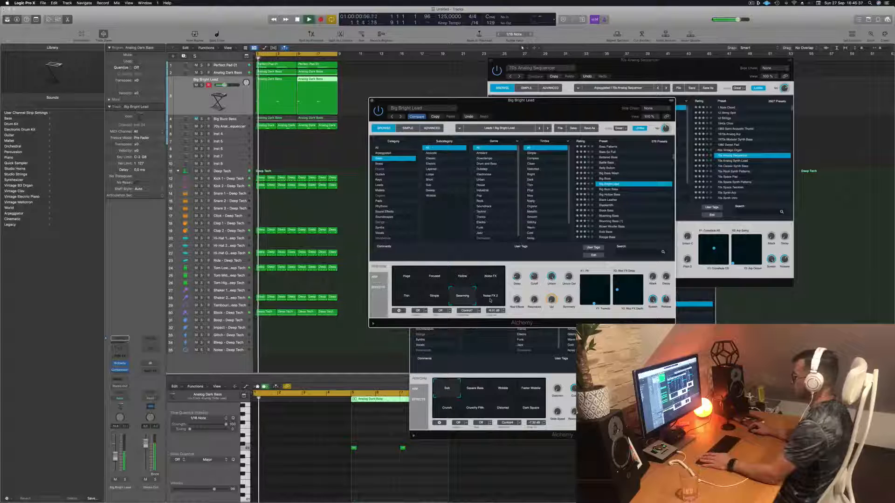
left_click(490, 301)
left_click(491, 278)
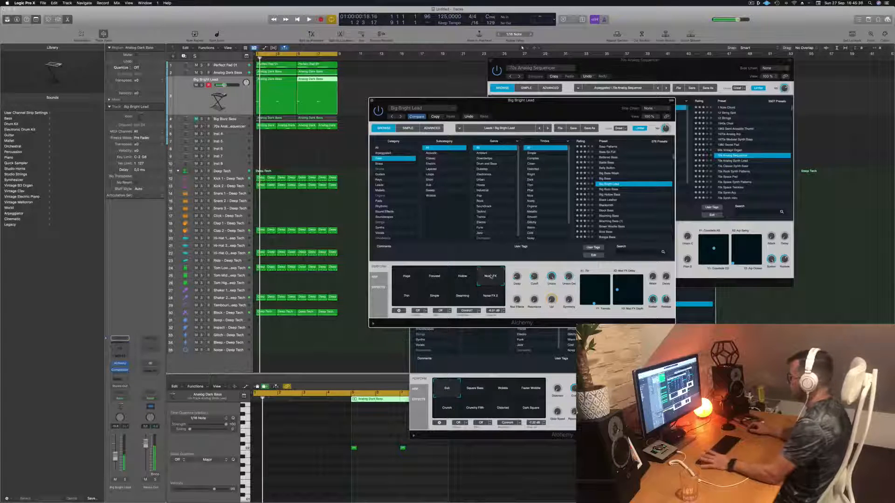
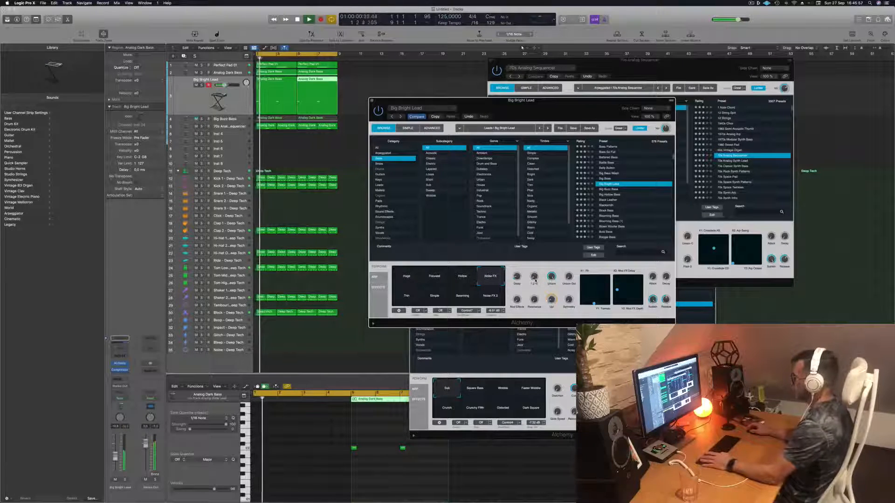
Select the Big Bright Lead track with its regions and compare the Noise FX 2, Simple and Thin snapshots during playback
left_click(237, 101)
key("space")
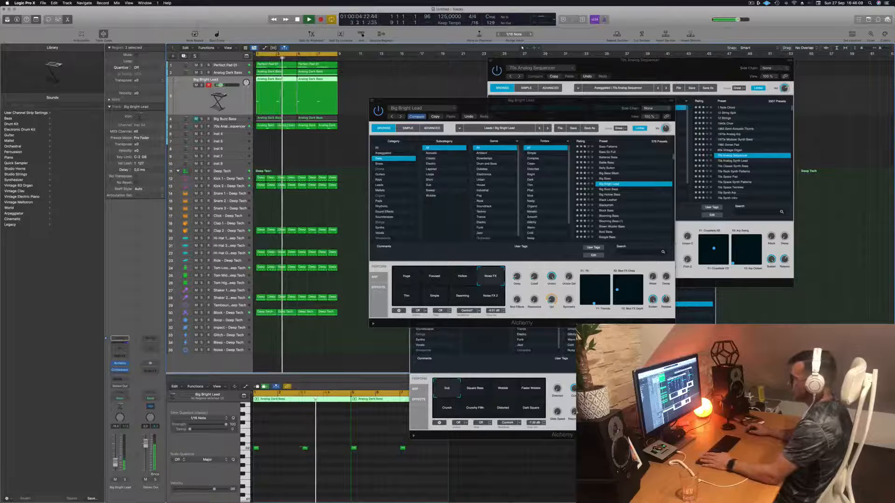
left_click(494, 302)
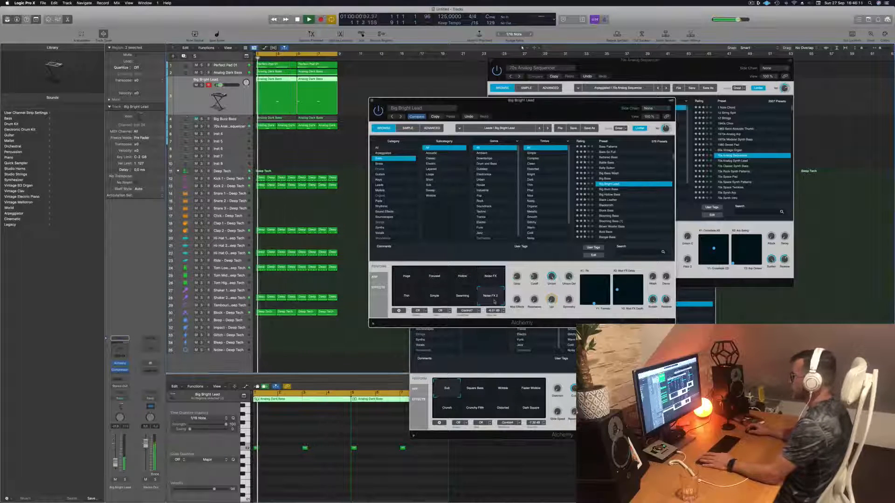
left_click(459, 301)
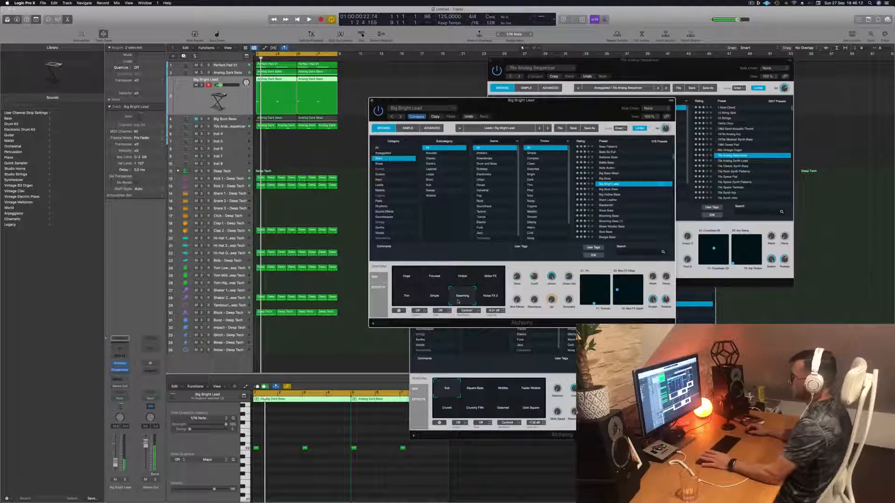
left_click(434, 299)
left_click(408, 297)
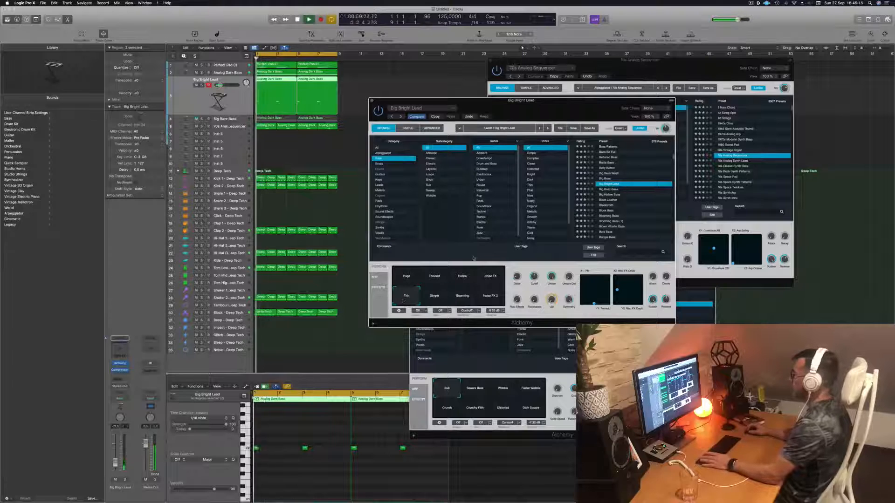
Audition the Black Leather, Blooming Bass, Blown Woofer Bass and Bold Bass presets
left_click(611, 200)
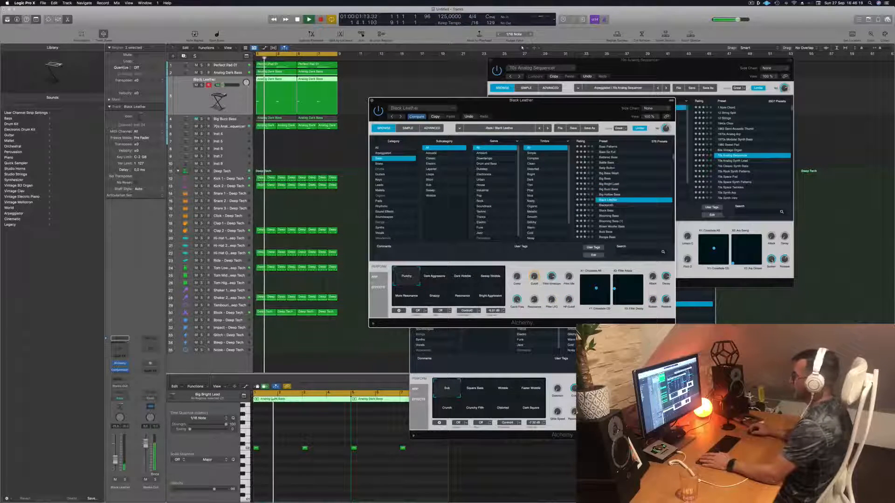
scroll(611, 211, "down", 3)
left_click(611, 200)
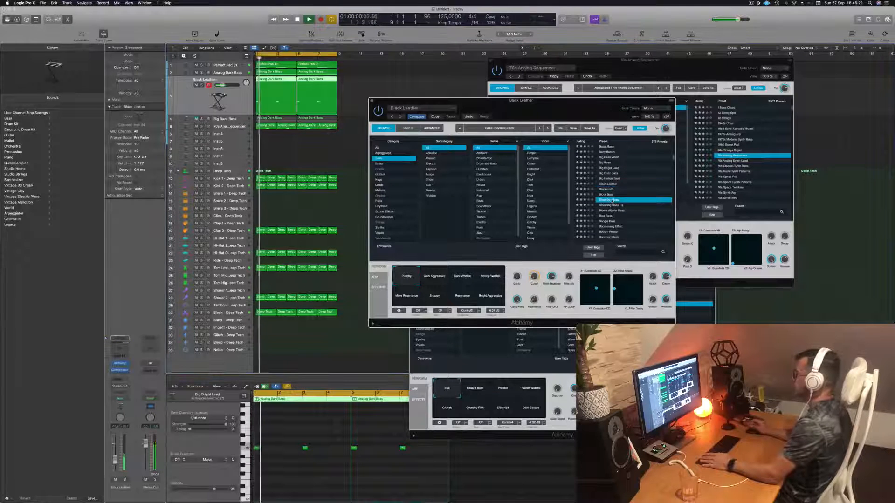
scroll(629, 201, "down", 2)
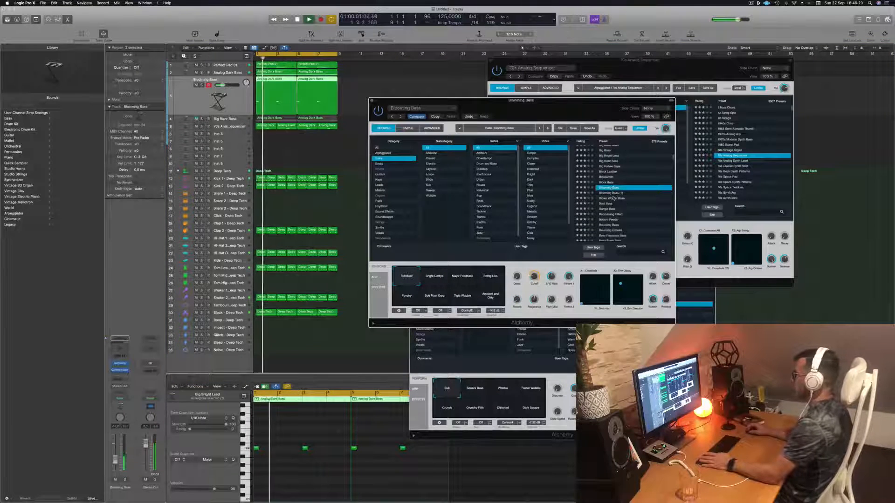
left_click(614, 198)
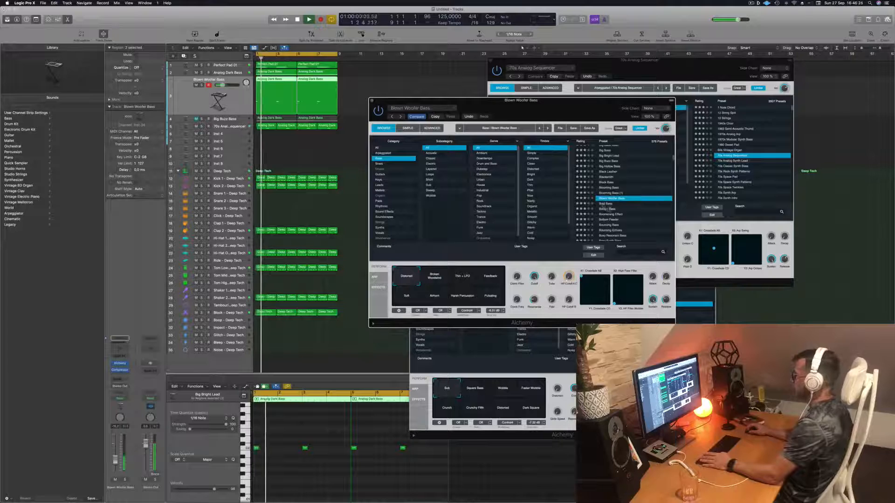
left_click(604, 204)
key("space")
scroll(621, 208, "down", 4)
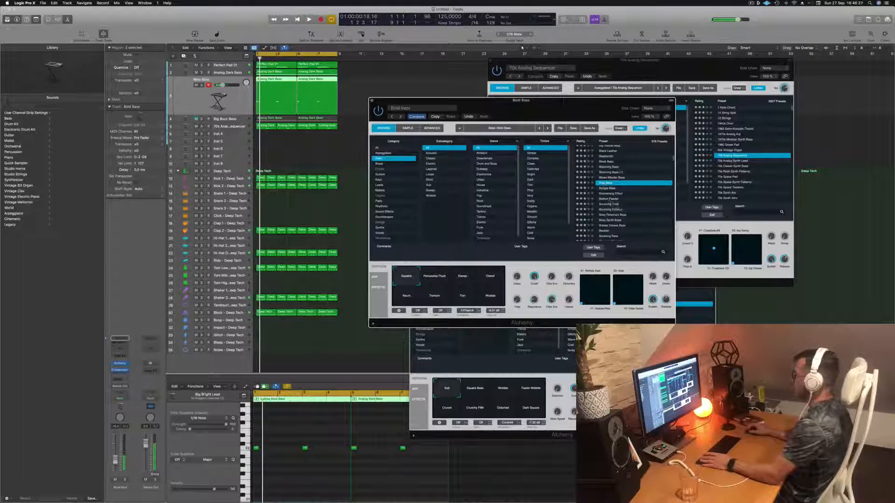
Audition the Bottom Feeder and Bouncing Echoes presets over the loop
left_click(610, 199)
scroll(635, 209, "down", 3)
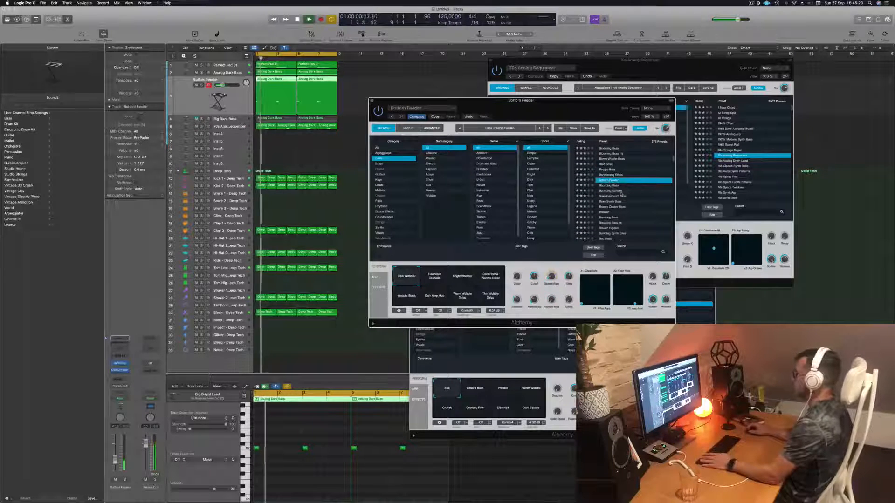
left_click(623, 196)
key("space")
scroll(638, 187, "down", 5)
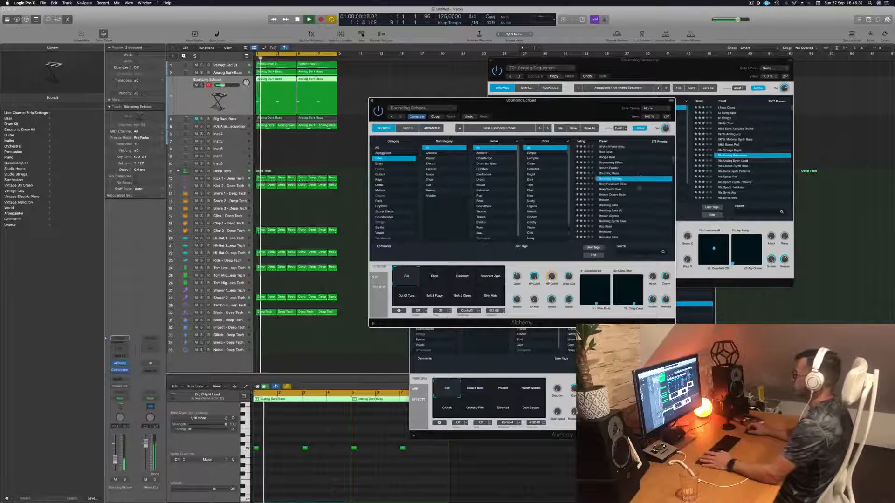
Select all four notes in the piano roll, copy them directly after the originals, and play back the doubled pattern
left_click(282, 481)
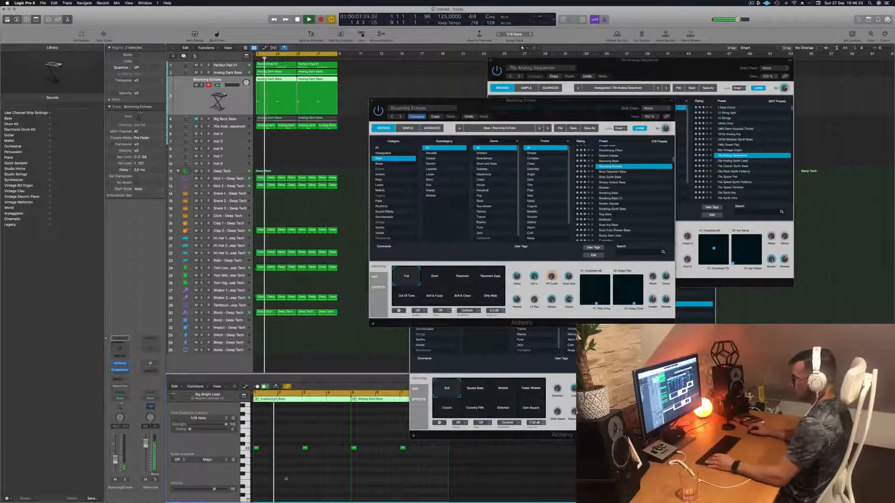
key("super+Right")
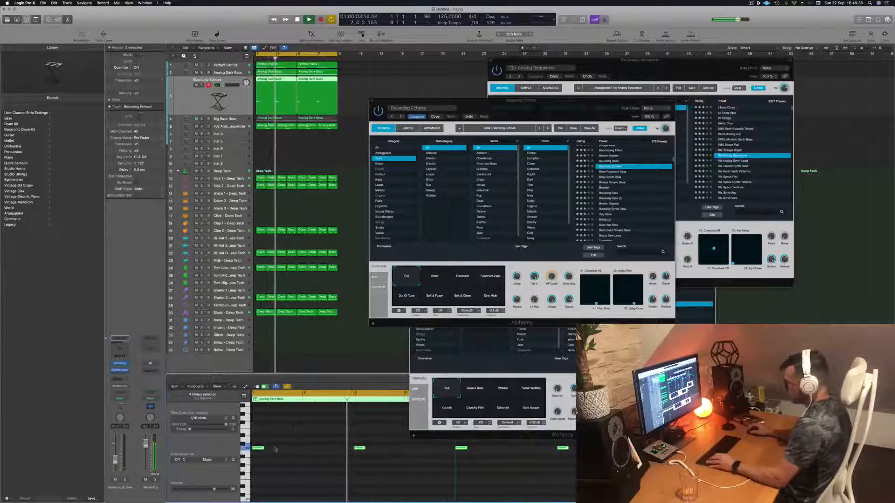
left_click_drag(261, 449, 267, 450)
key("space")
key("space")
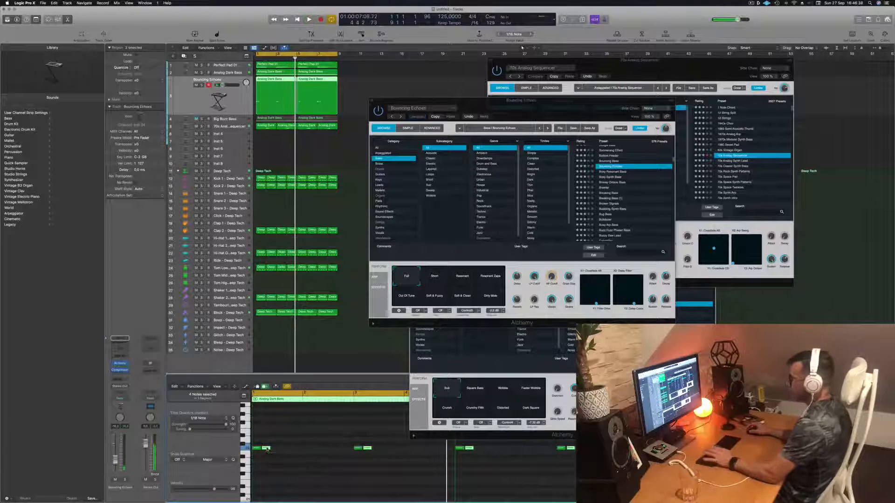
Audition the Brassy Octave Bass, Breaking Bass and Busy Arp Bass presets with the doubled note pattern
left_click(616, 182)
left_click(610, 188)
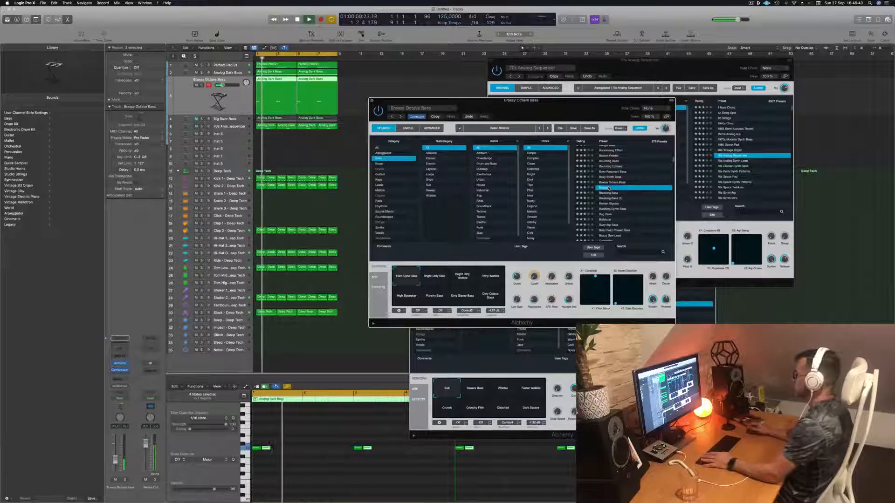
left_click(611, 193)
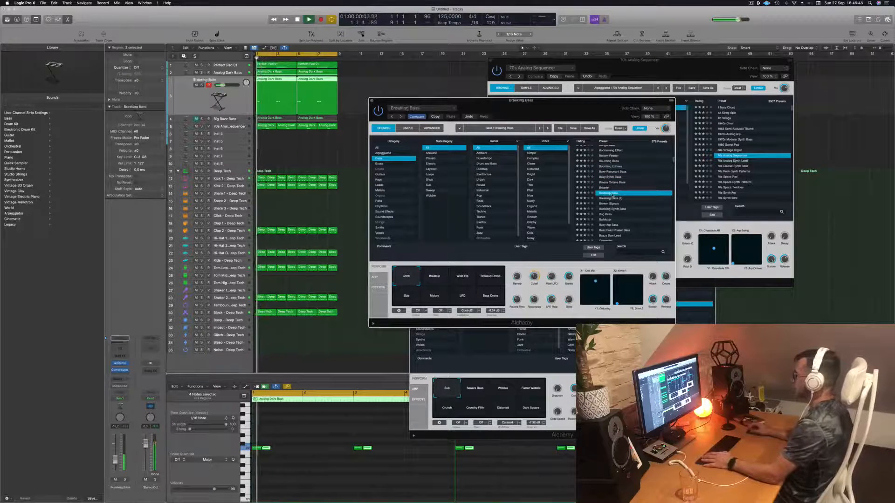
scroll(611, 194, "down", 3)
left_click(612, 193)
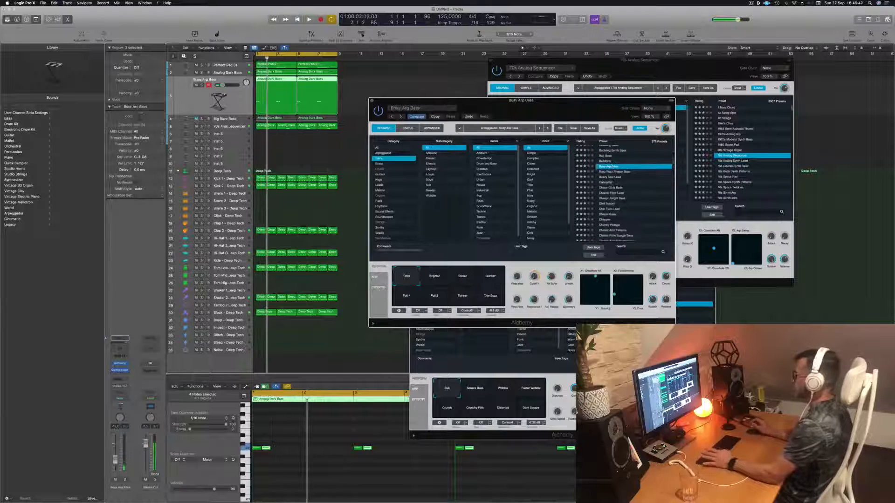
scroll(614, 193, "up", 1)
scroll(617, 193, "down", 2)
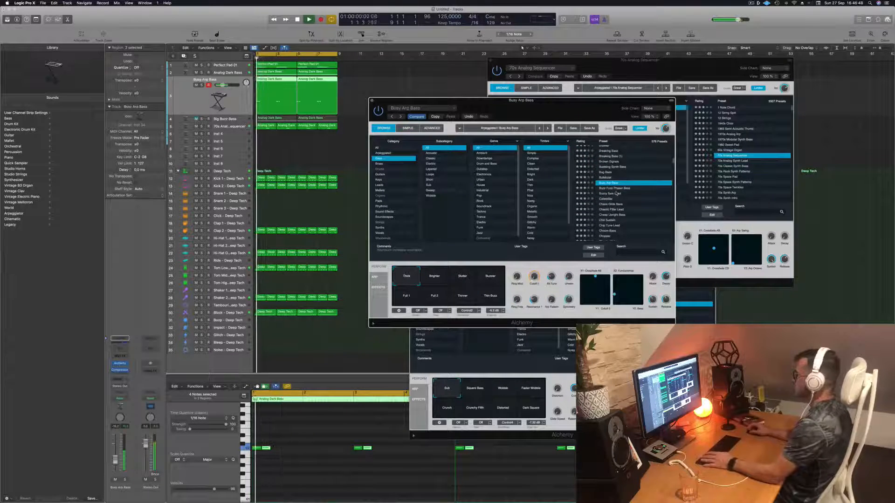
Audition the Buzzy Saw Lead, Chaos Glide Bass and Chill Sustain presets
left_click(608, 193)
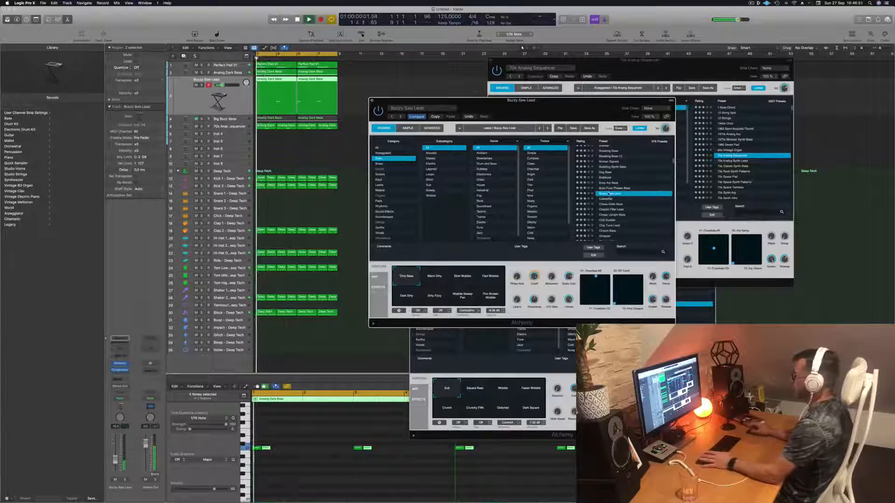
scroll(630, 194, "down", 2)
left_click(627, 185)
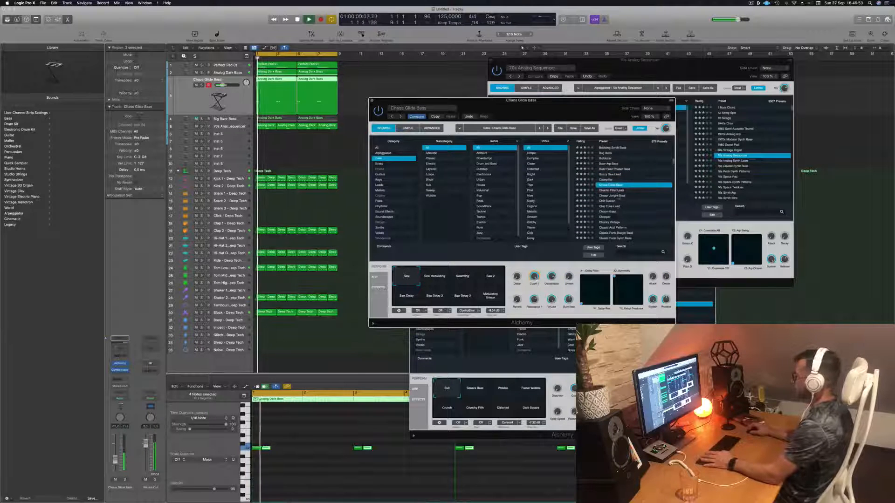
scroll(618, 189, "down", 2)
left_click(611, 188)
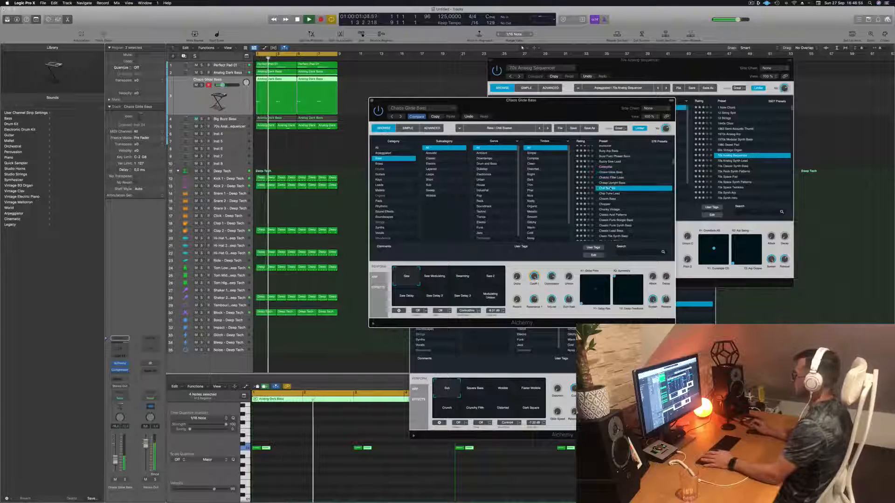
key("space")
scroll(618, 189, "down", 2)
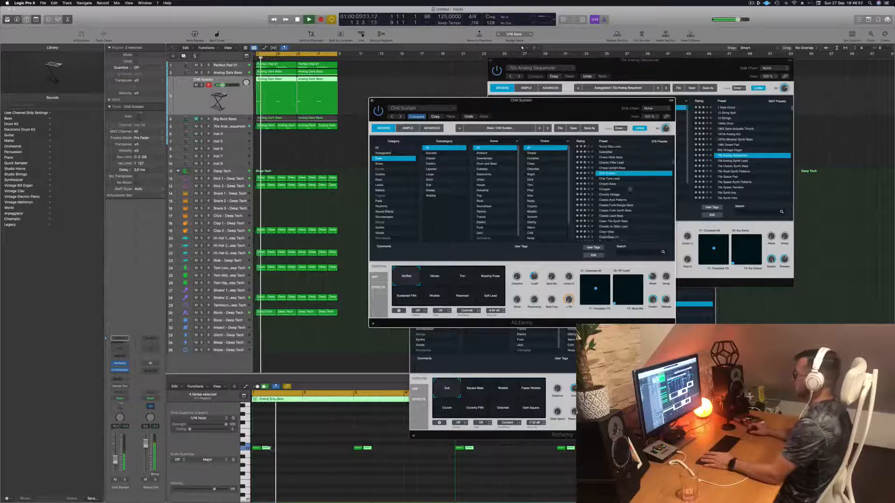
Audition the Chunky Vintage and Club Bass presets over the playing loop
left_click(616, 188)
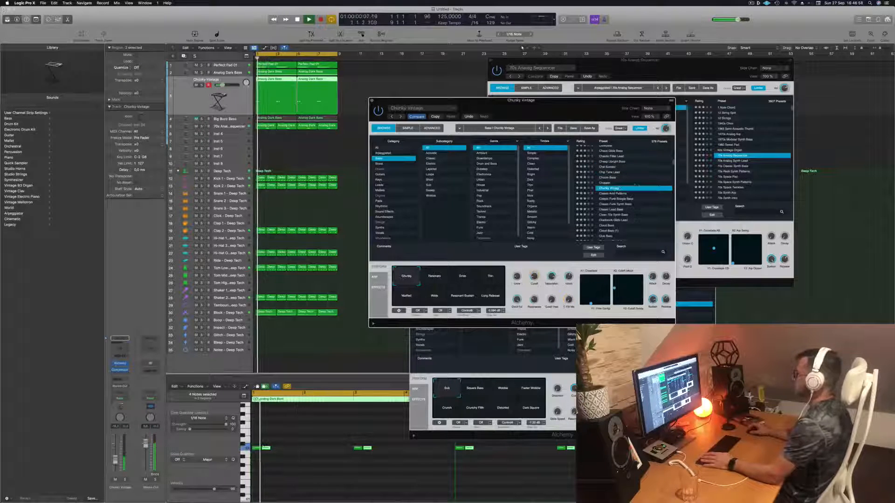
scroll(620, 188, "down", 2)
left_click(619, 185)
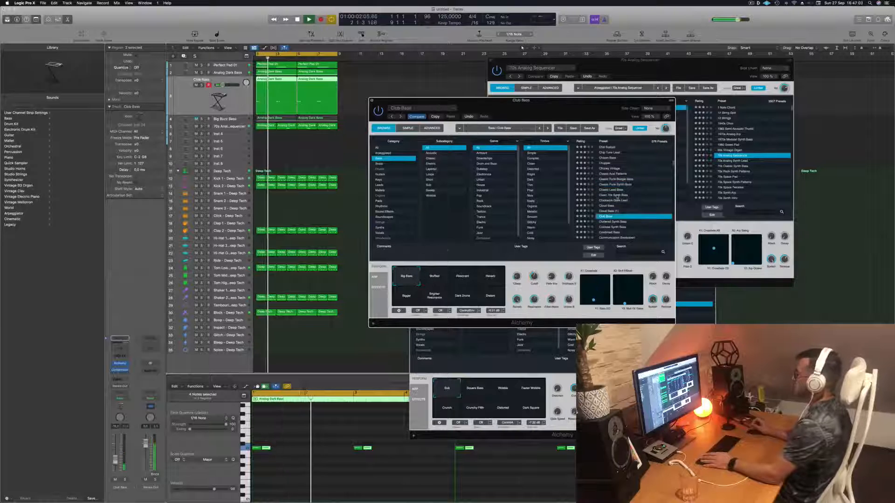
scroll(620, 197, "down", 2)
left_click(627, 191)
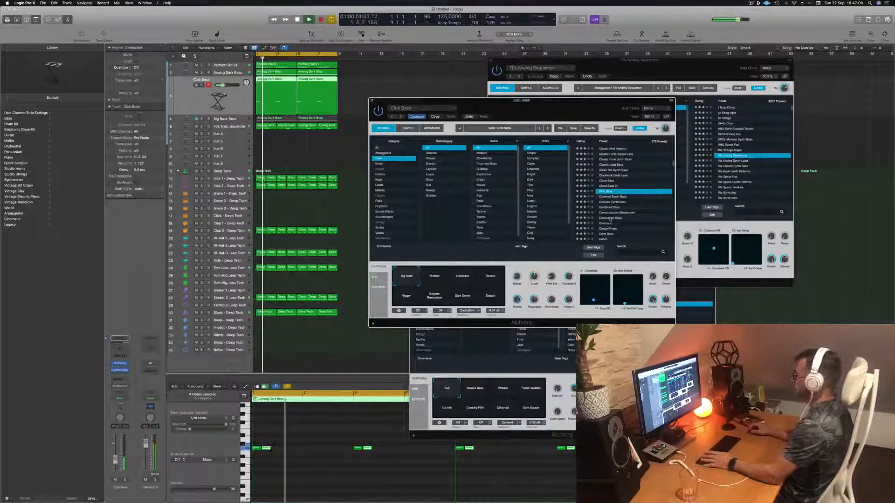
Audition the Concussion Bass, Corrosion and Dark And Deep Bass presets
scroll(610, 218, "down", 2)
left_click(611, 194)
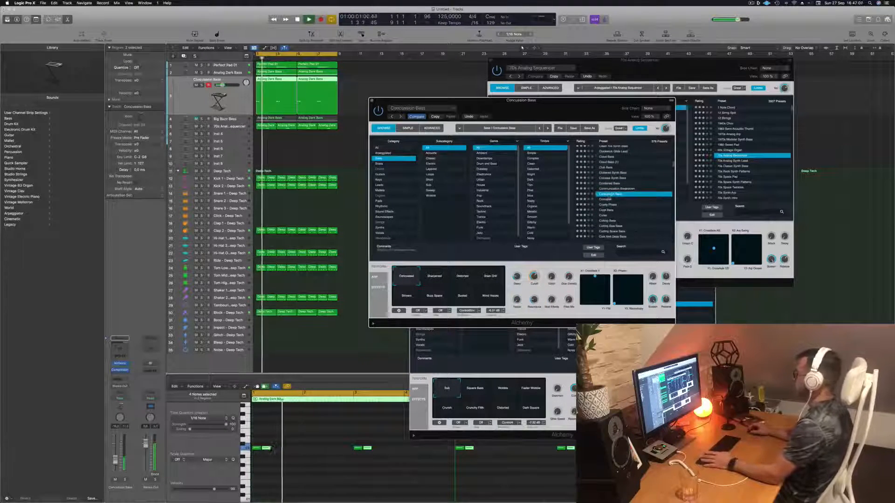
left_click(609, 199)
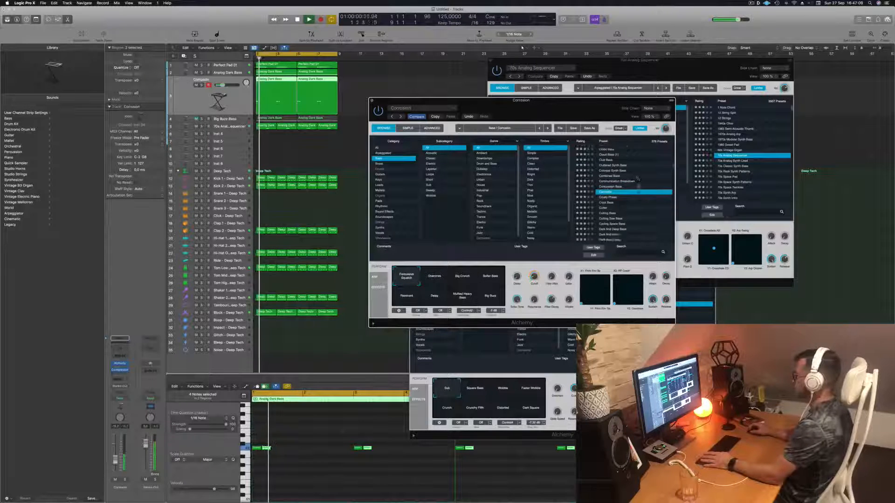
scroll(605, 207, "down", 2)
left_click(605, 210)
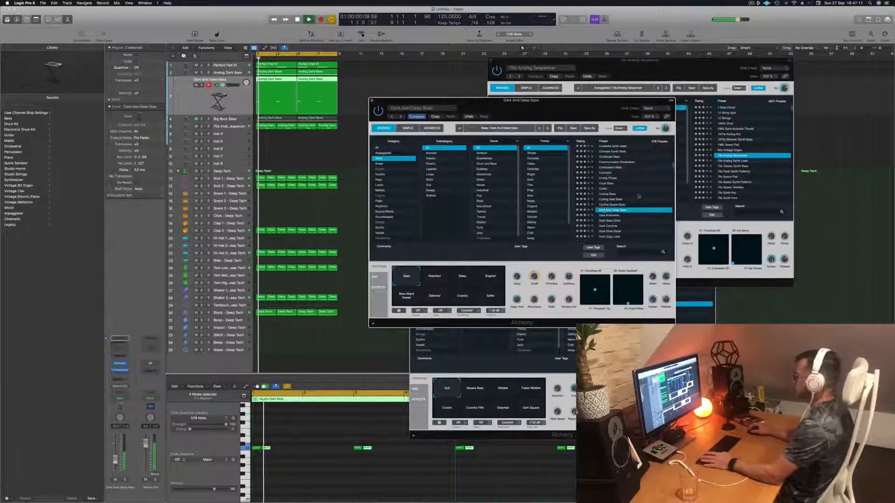
Try the Dark Drive Stack preset, and load Dark Edgy Lead instead
scroll(638, 197, "down", 2)
left_click(611, 196)
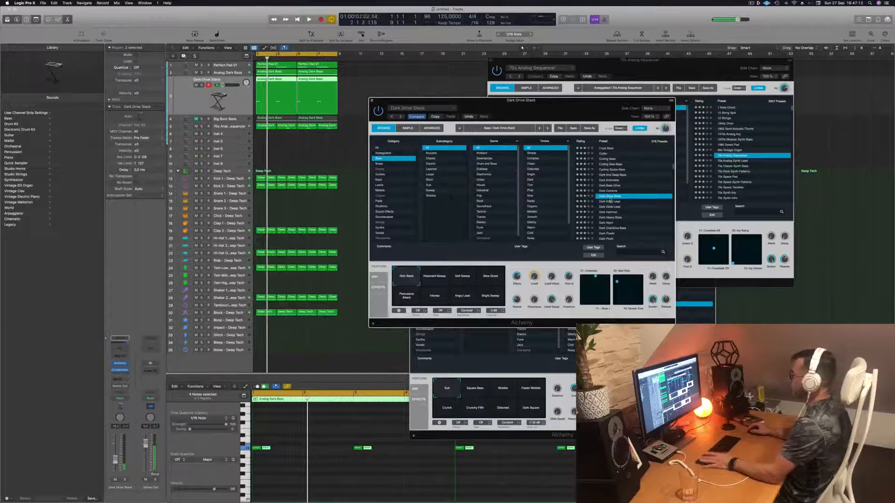
left_click(611, 201)
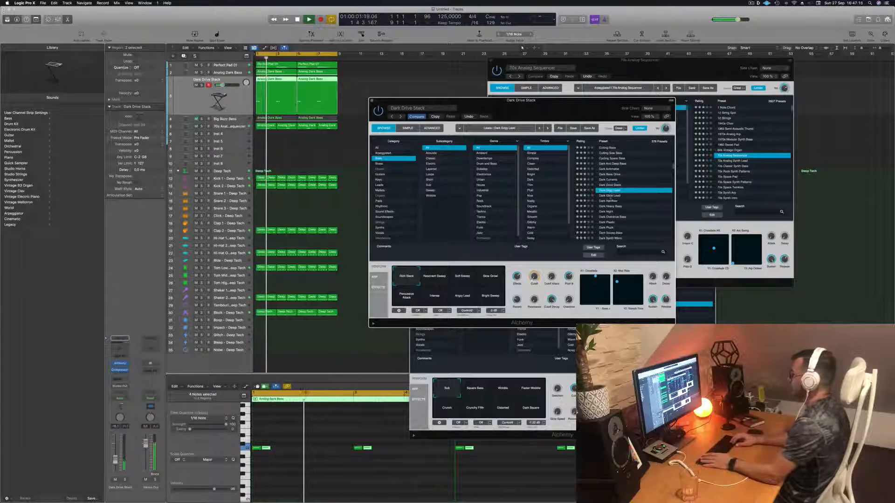
Audition the Dark Hammer and Dark Night presets over the playing loop
scroll(611, 200, "down", 1)
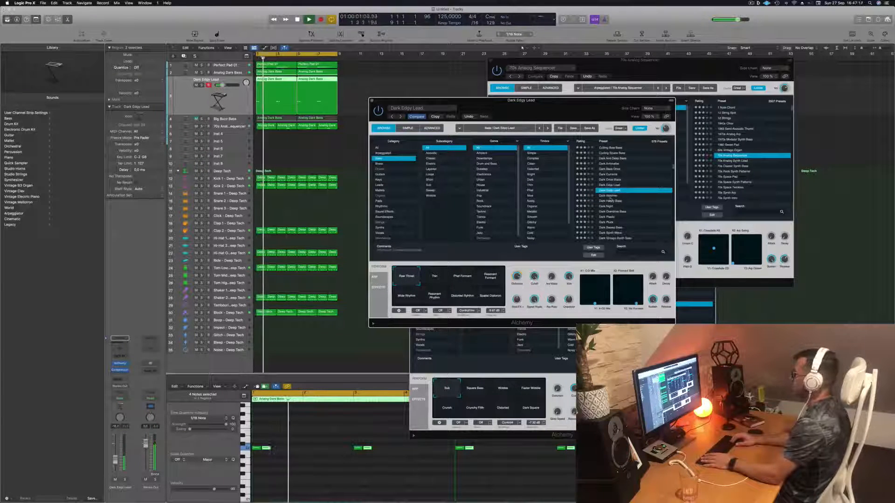
left_click(609, 196)
scroll(611, 199, "down", 1)
left_click(610, 196)
scroll(610, 199, "down", 1)
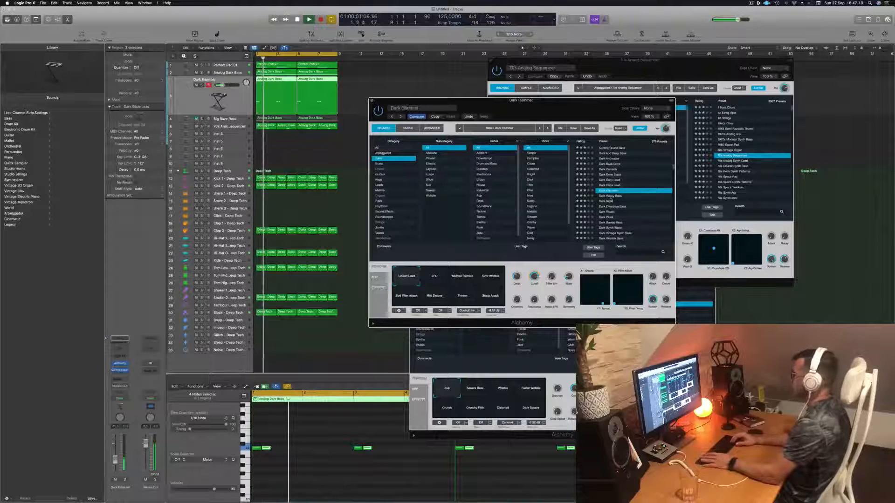
left_click(608, 201)
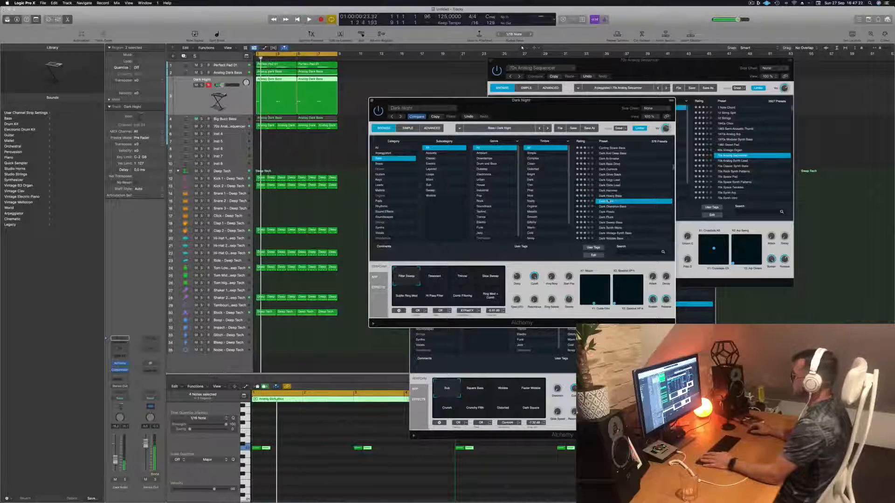
Go back to the start of the bass presets and audition 1963 Semi-Acoustic Thumb and 70s Classic Synth Bass
scroll(608, 201, "up", 20)
left_click(613, 148)
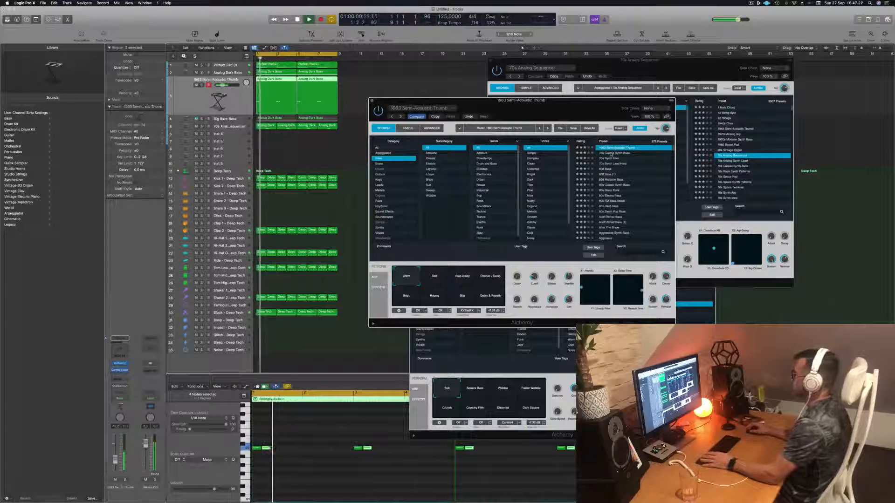
left_click(611, 153)
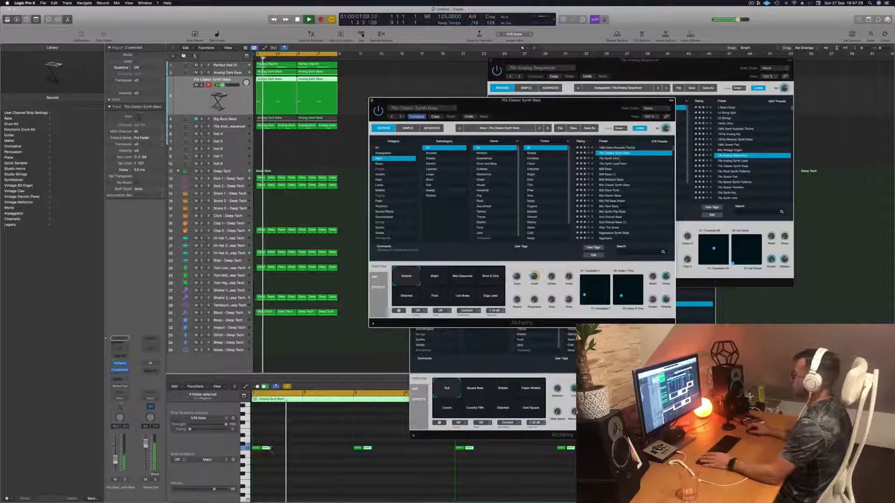
Try the Bright, Live Brass and Edgy Lead performance variations of 70s Classic Synth Bass, and return to Smooth
left_click_drag(578, 113, 591, 113)
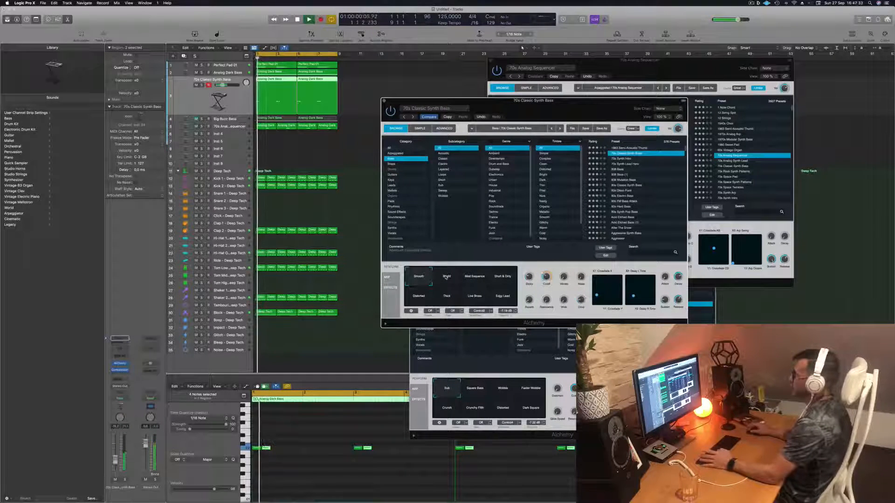
left_click_drag(446, 277, 492, 304)
key("space")
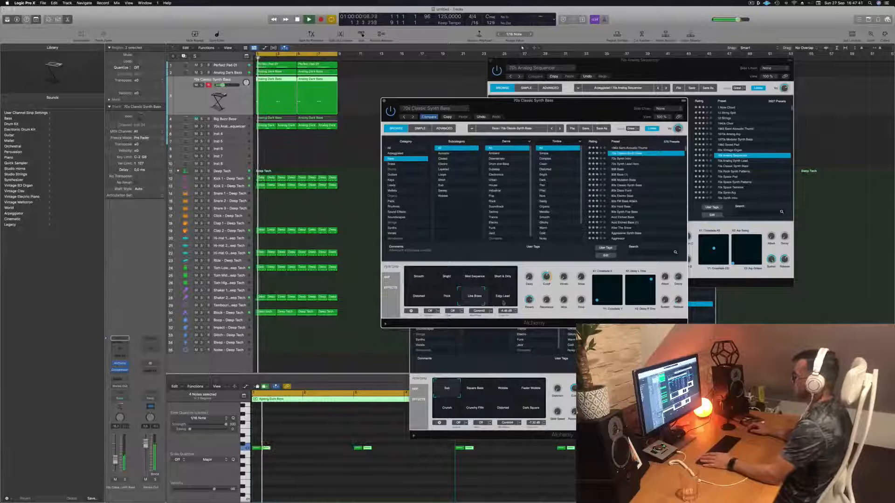
left_click(504, 303)
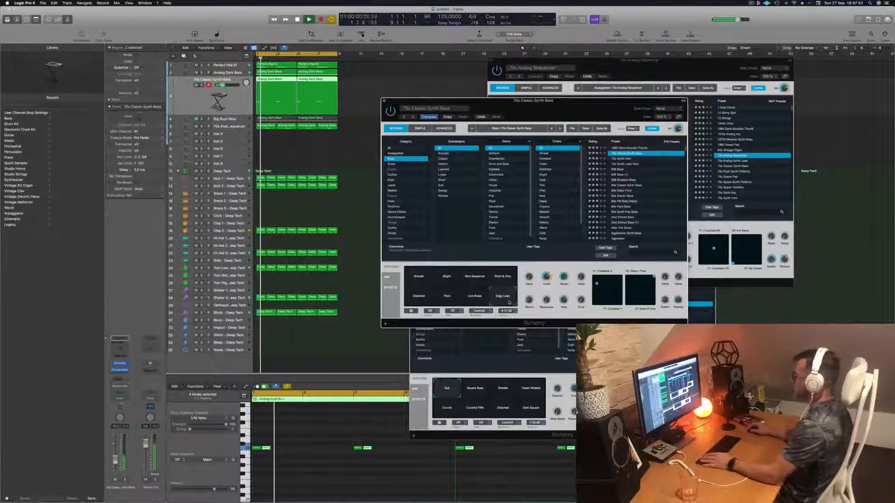
left_click(419, 280)
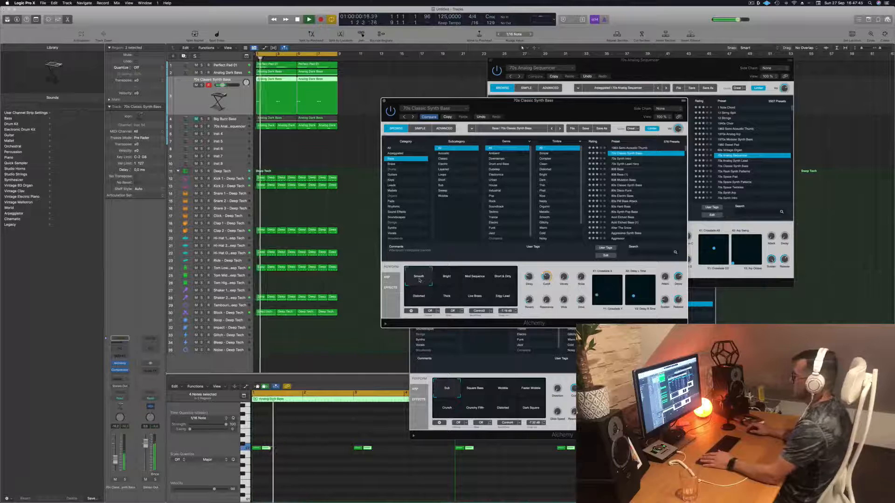
Add a send to Bus 6 (Aux 6) on the 70s Classic Synth Bass track and listen to the loop
left_click(240, 109)
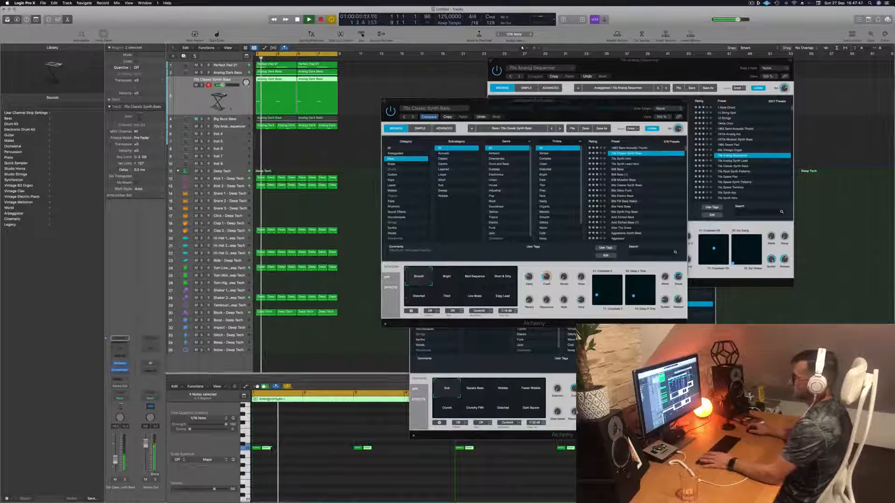
key("space")
key("space")
left_click(120, 378)
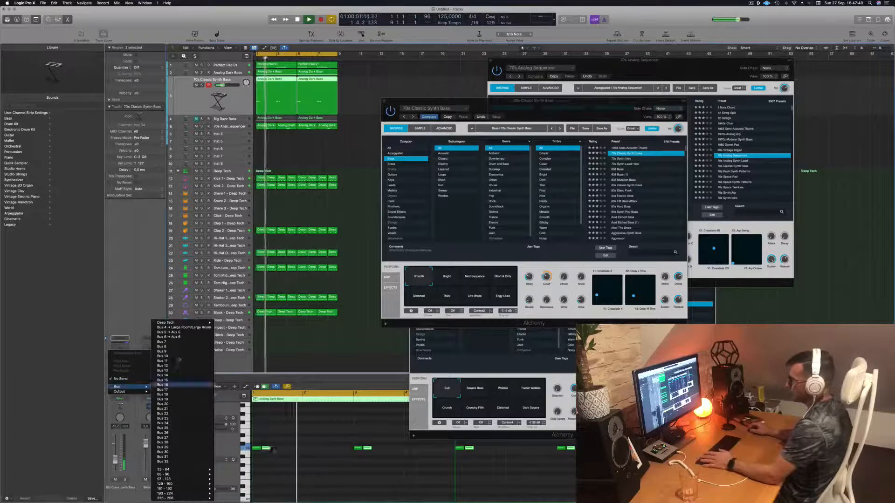
left_click(172, 337)
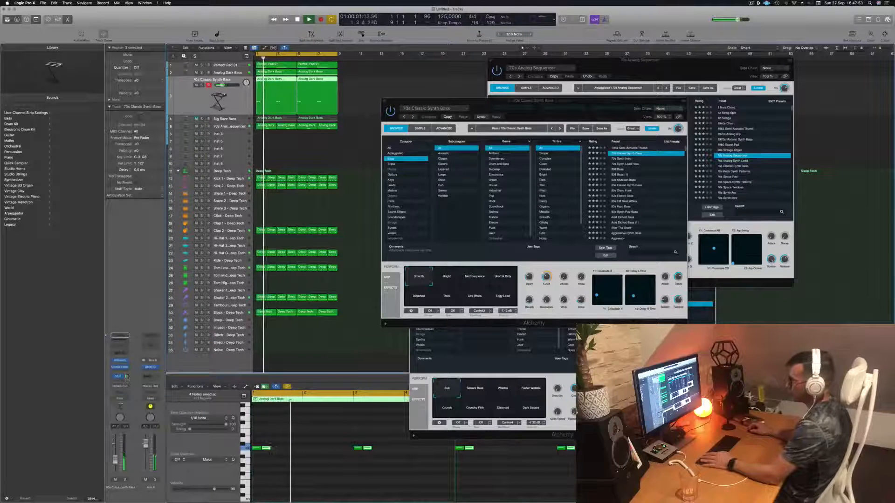
key("space")
key("space")
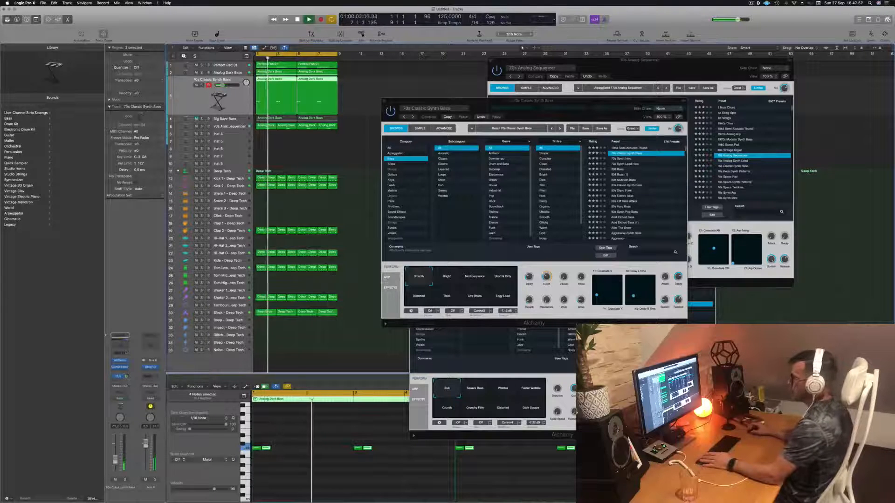
Audition the Bright, Mod Sequence, Short & Dirty and Distorted variations of 70s Classic Synth Bass from the loop start
left_click_drag(603, 117, 628, 151)
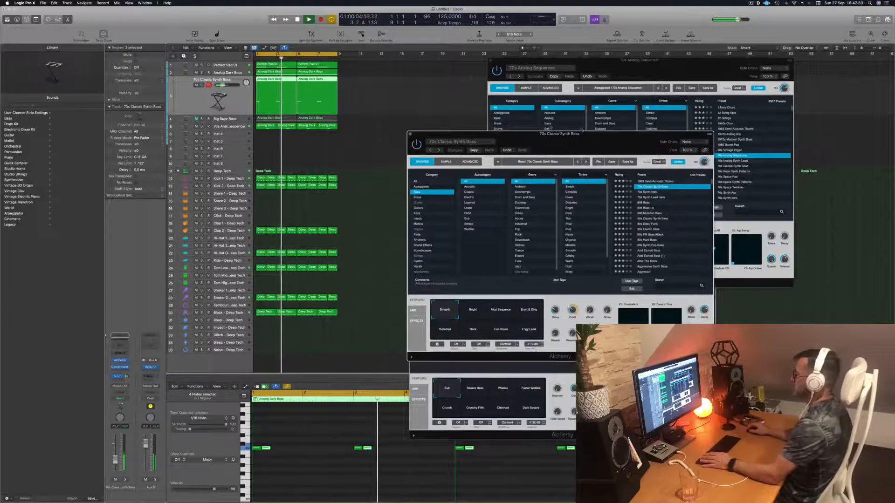
left_click(483, 313)
key("space")
left_click(503, 311)
key("space")
key("space")
left_click(534, 313)
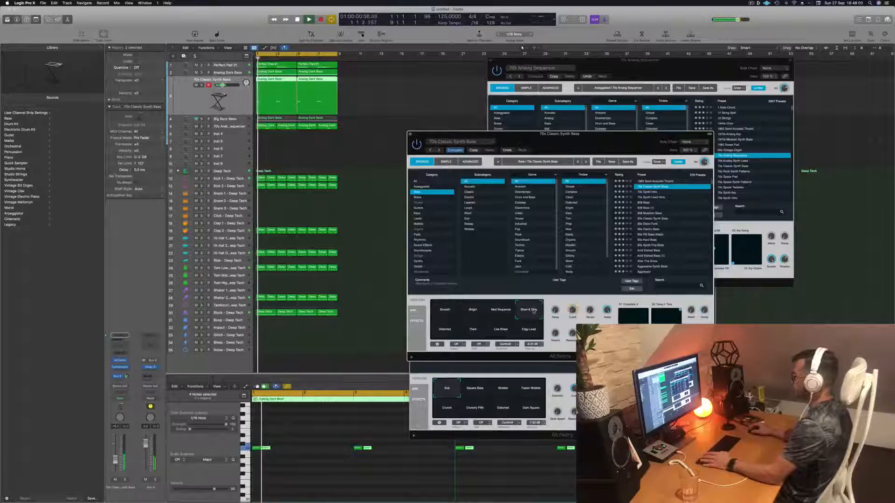
key("space")
key("space")
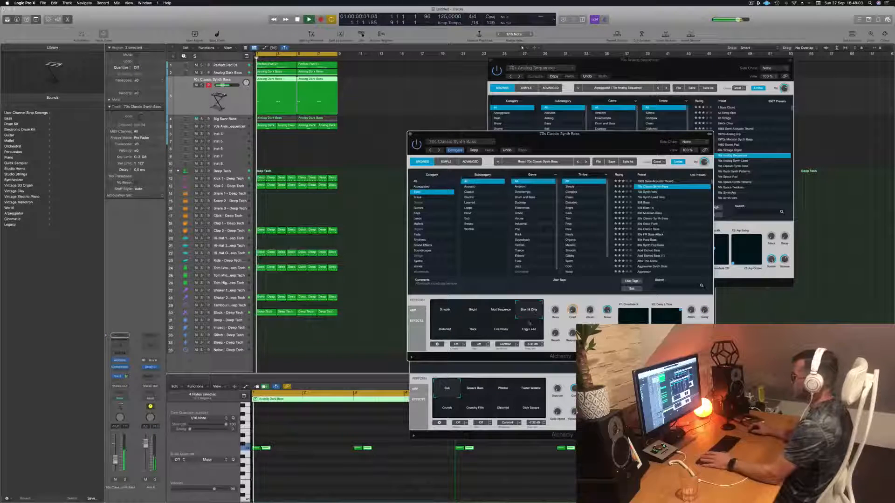
left_click(442, 332)
key("space")
key("space")
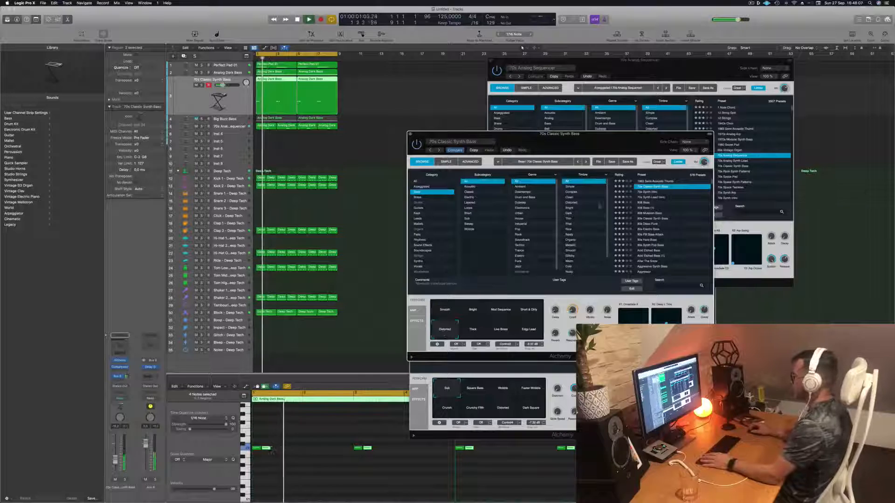
Audition the 70s Synth Intro, 70s Synth Lead Hero and 808 Bass presets, restarting the loop between them
left_click(655, 192)
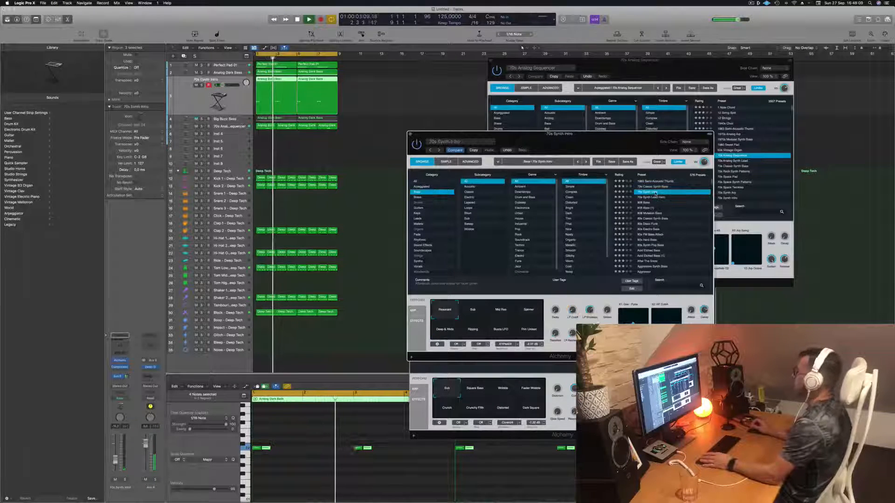
key("space")
key("space")
left_click(651, 198)
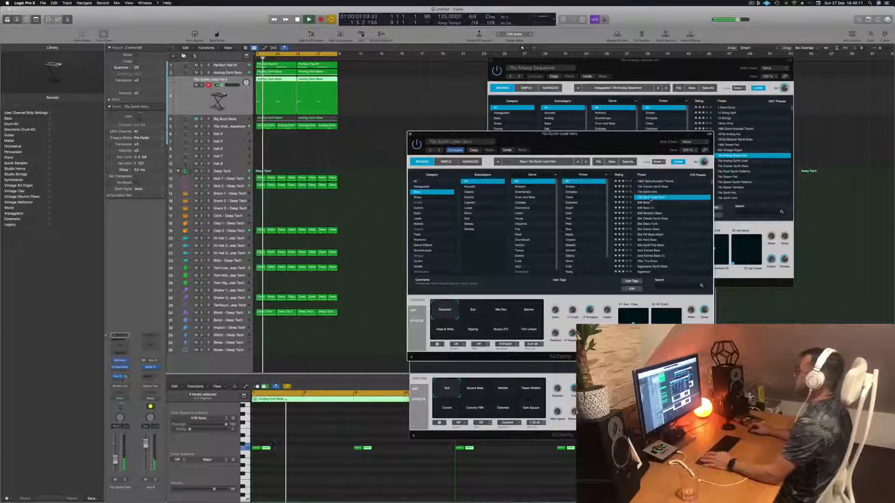
key("space")
key("space")
left_click(662, 203)
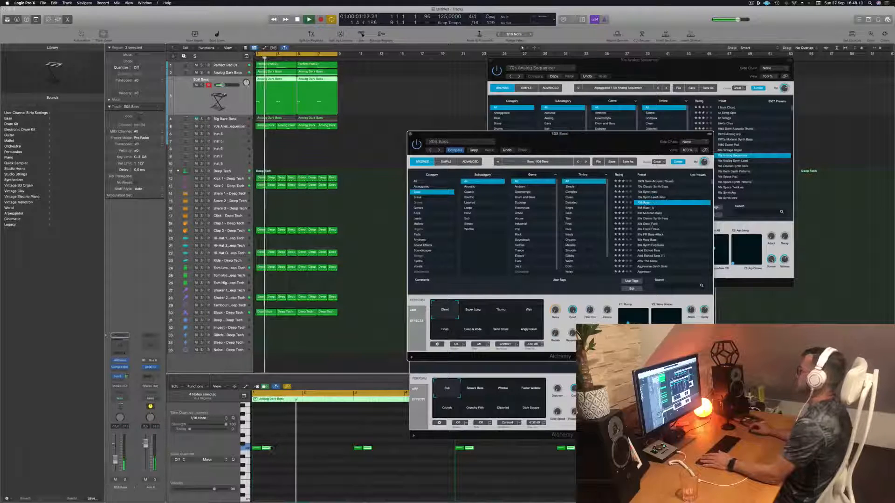
Audition the 80s Classic Synth Bass, 80s Electro Bass and 80s Hard Bass presets
left_click(646, 219)
key("space")
key("space")
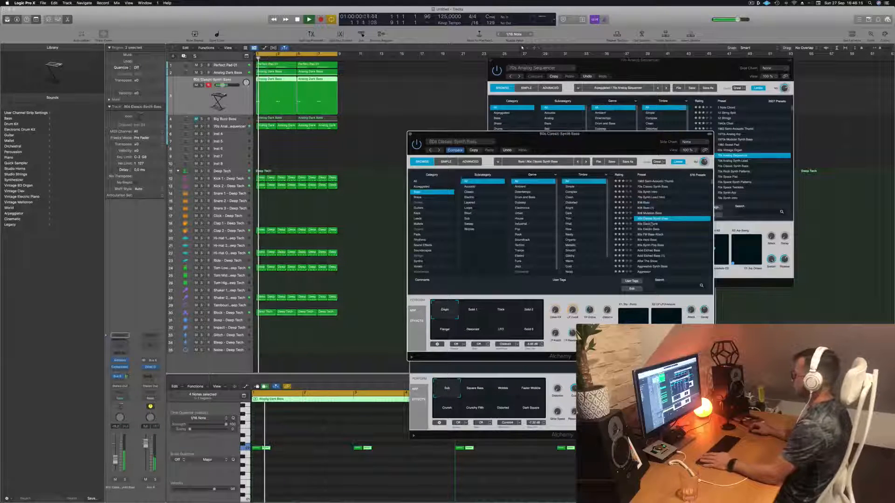
left_click(648, 229)
key("space")
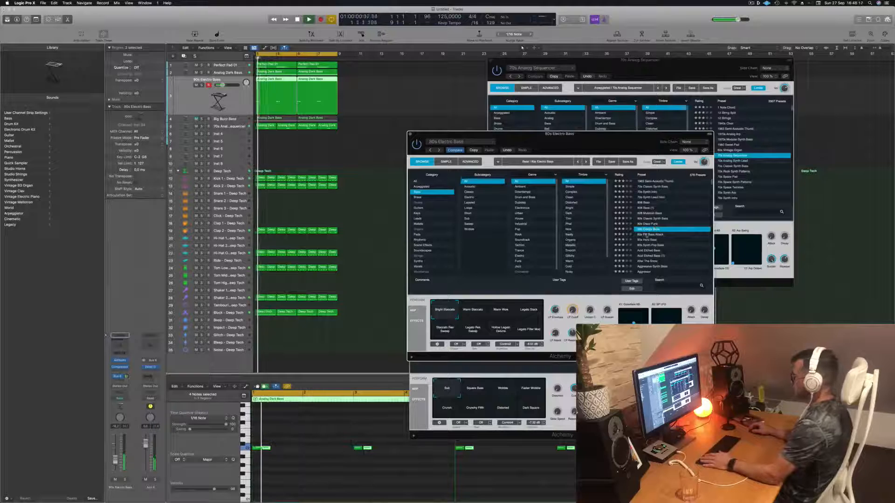
left_click(647, 240)
Audition both Acid Etched Bass presets, and try the second one's Clean & Phat and Pad Mode variations
scroll(665, 241, "down", 3)
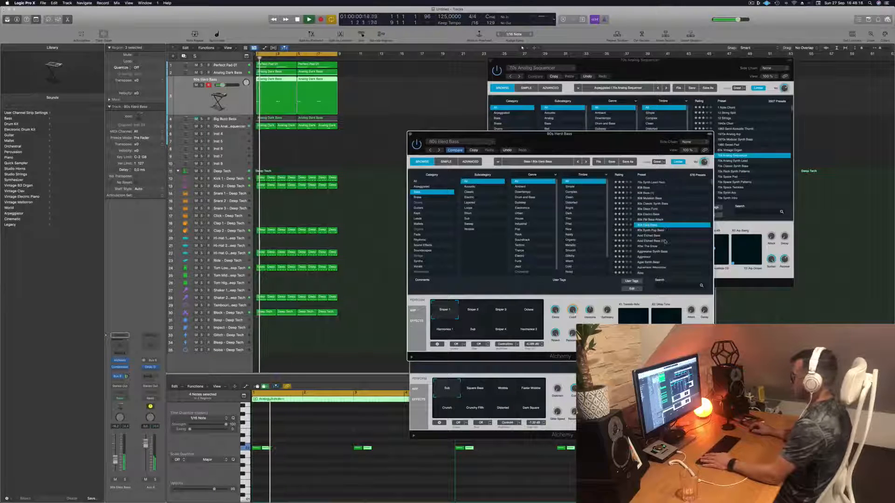
left_click(650, 236)
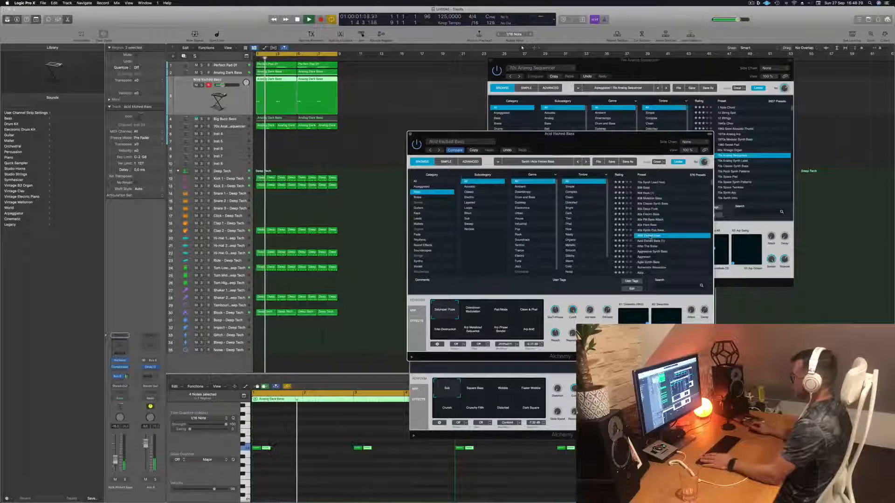
left_click(655, 241)
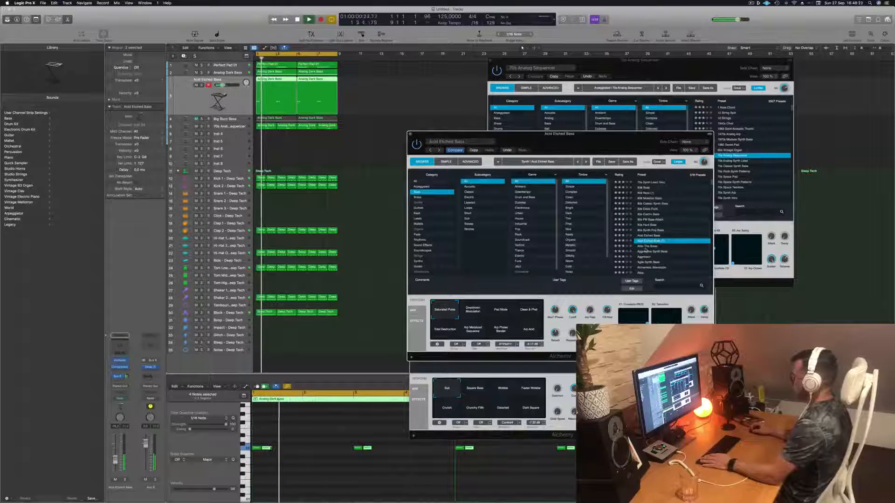
left_click(525, 311)
key("space")
left_click(502, 311)
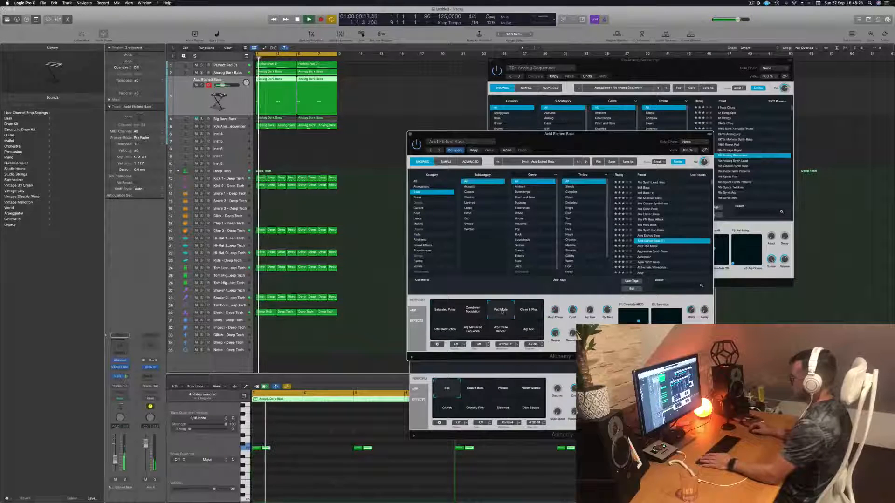
Audition the Aggressive Synth Bass, Agile Synth Bass and Amped Peak presets over the loop
left_click(649, 252)
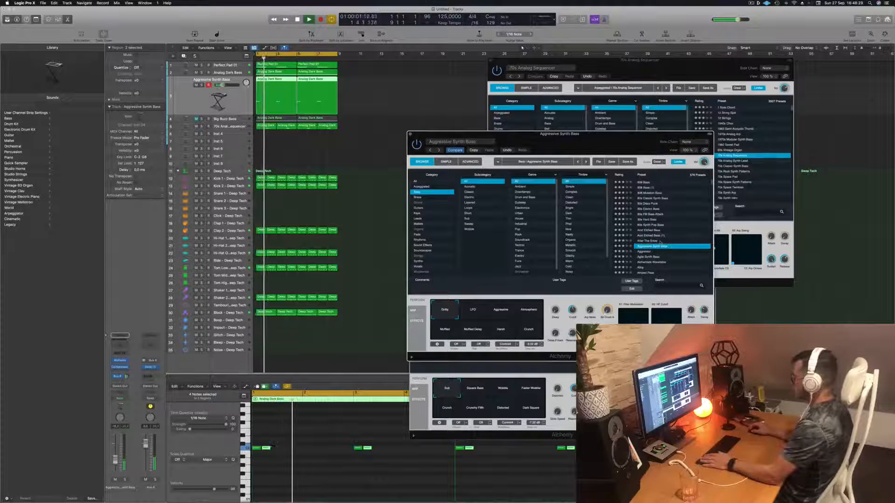
scroll(661, 245, "down", 3)
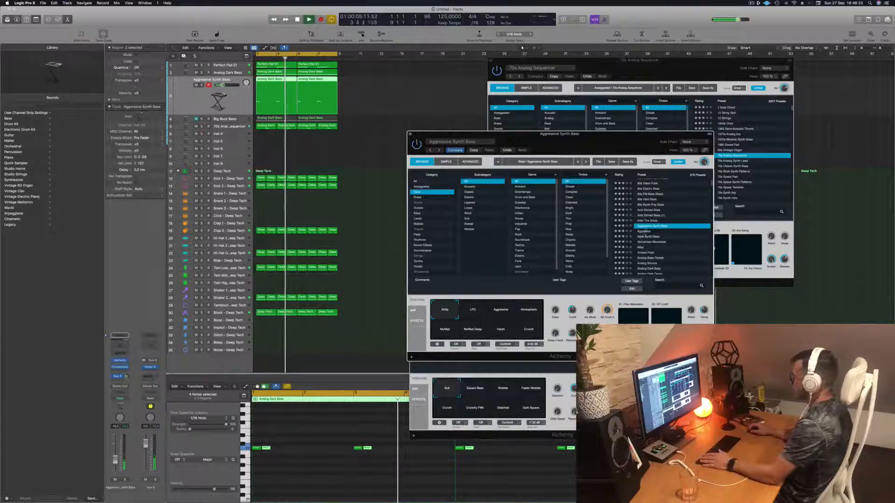
left_click(647, 236)
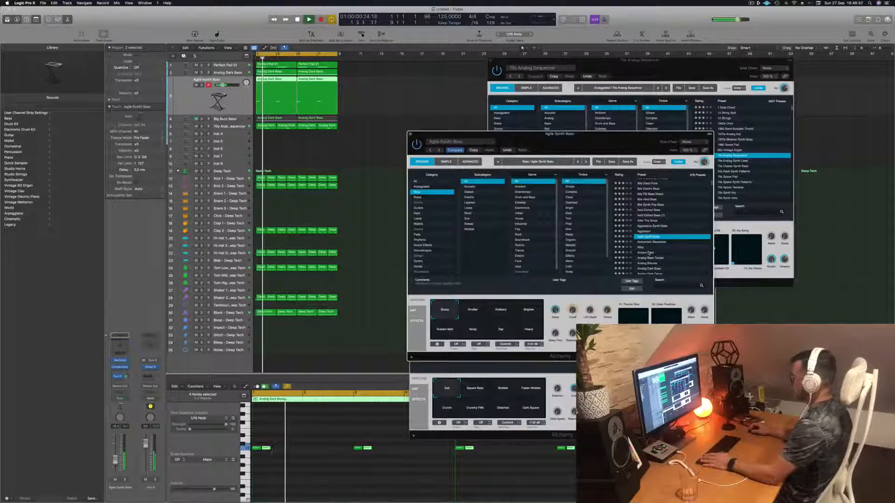
left_click(648, 253)
scroll(667, 235, "down", 2)
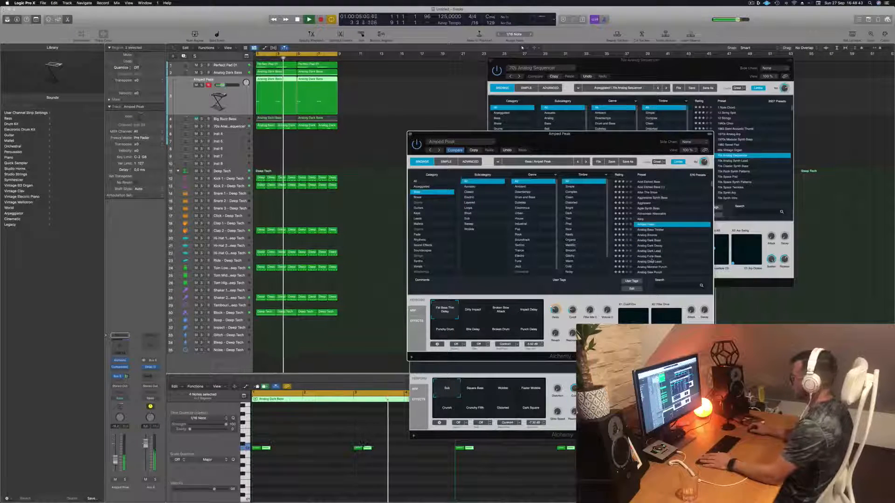
Load the Analog Glide Lead preset, and mute its track while the loop restarts
left_click(671, 261)
key("space")
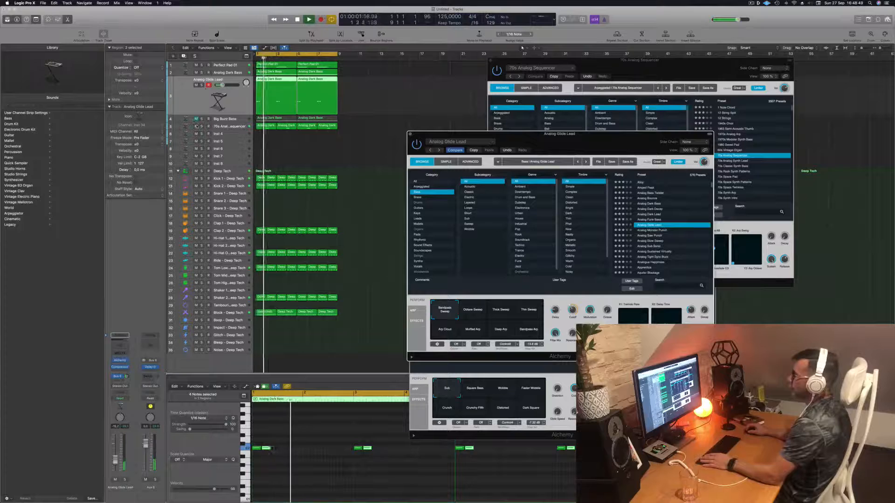
left_click(196, 85)
key("space")
key("space")
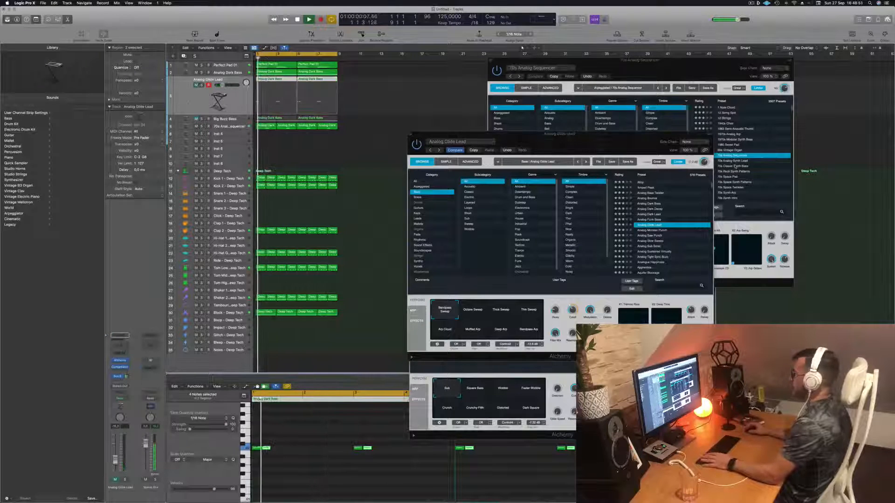
Close the open Alchemy windows and select the Perfect Pad 01 track
left_click_drag(420, 141, 398, 138)
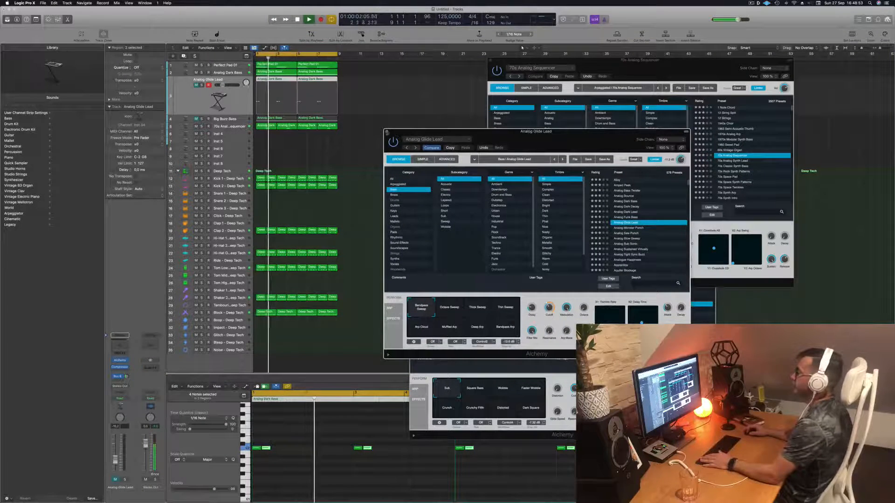
key("super+w")
left_click(490, 61)
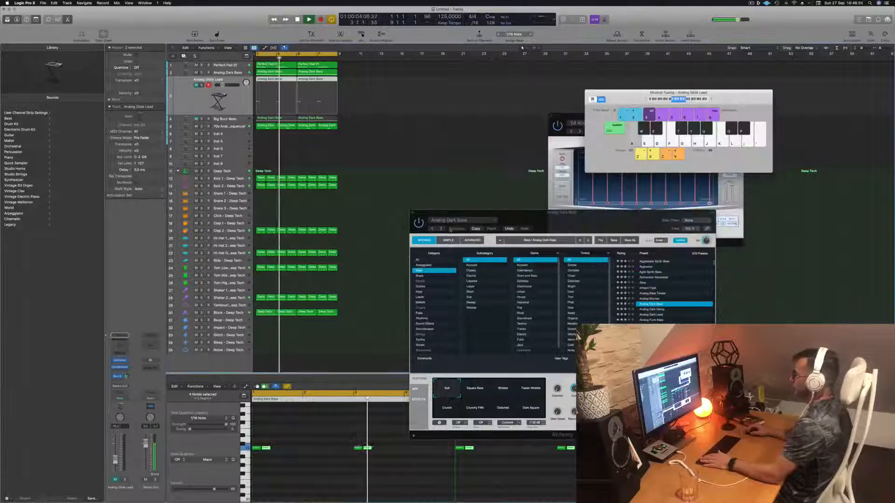
left_click_drag(413, 213, 427, 192)
key("super+w")
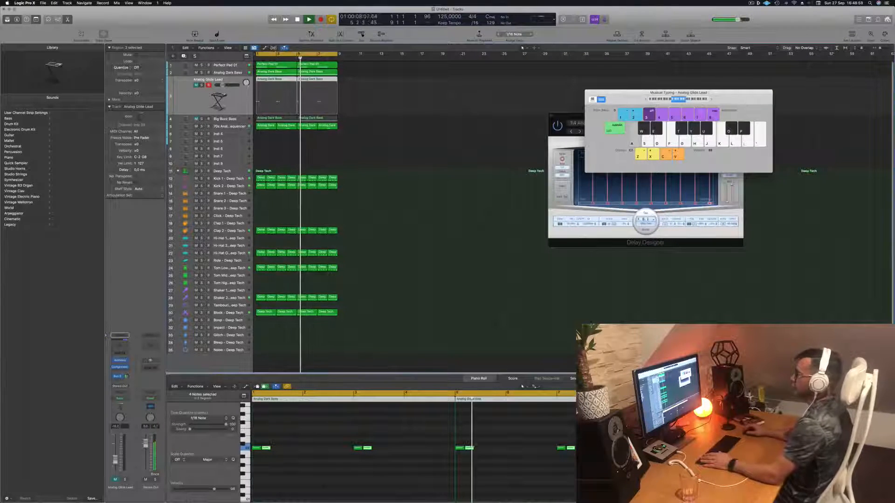
left_click(231, 68)
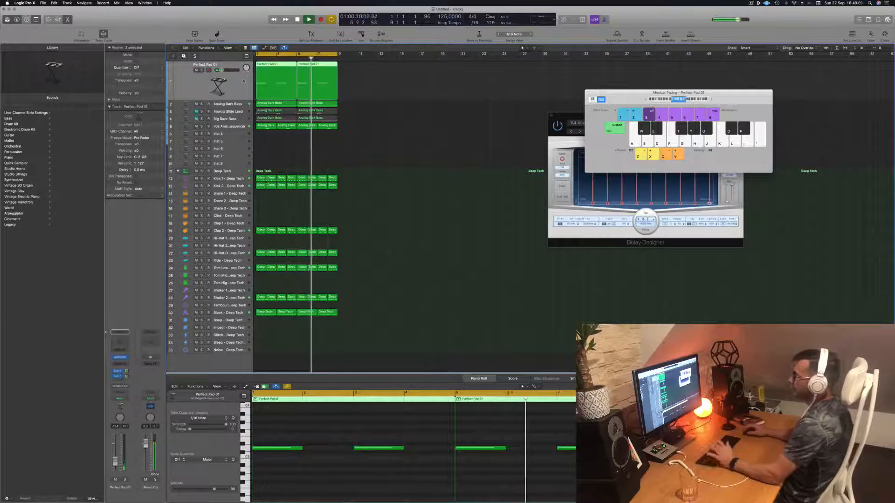
Duplicate the 70s Analog Sequencer track with its settings and copy its first region onto the new track at bar 1
left_click(242, 101)
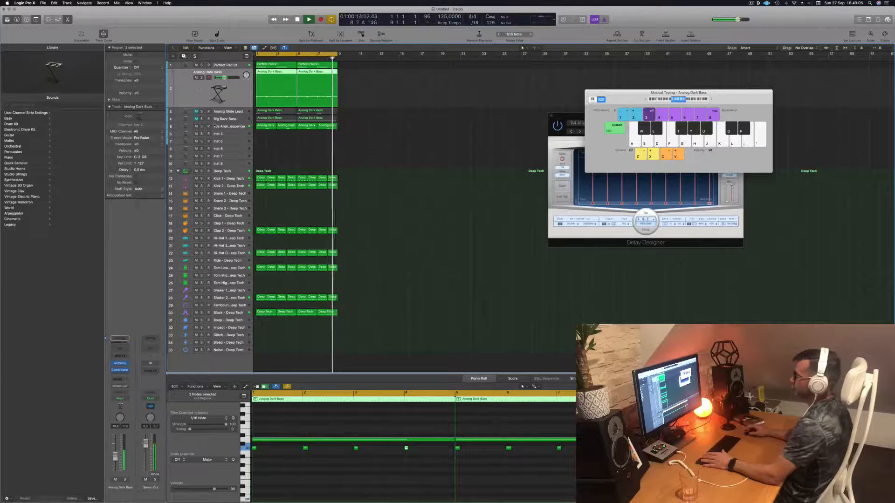
left_click(228, 126)
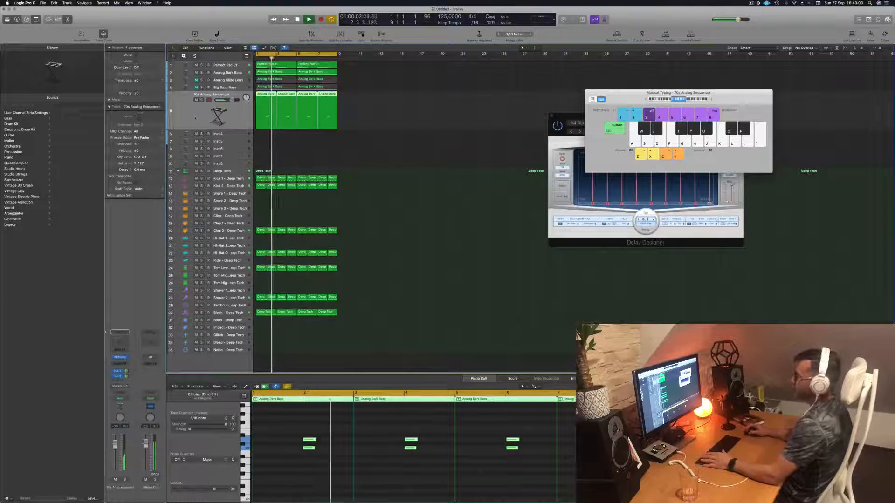
left_click(346, 161)
left_click(236, 134)
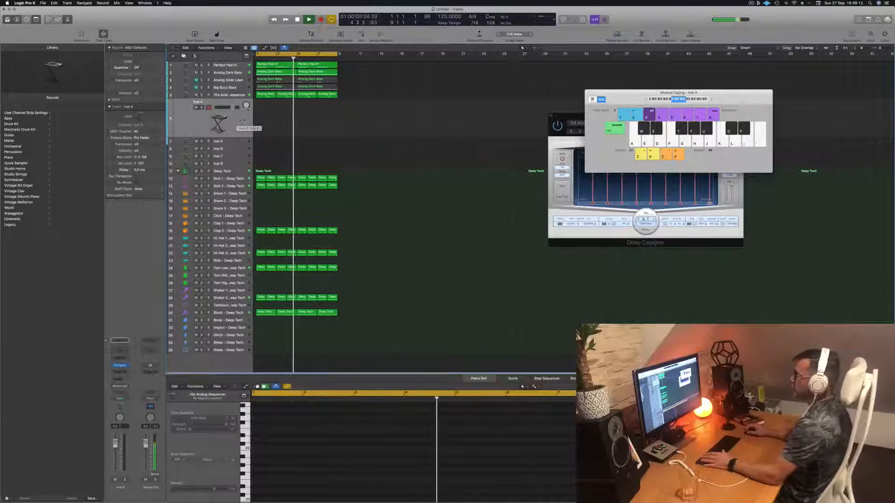
left_click(238, 96)
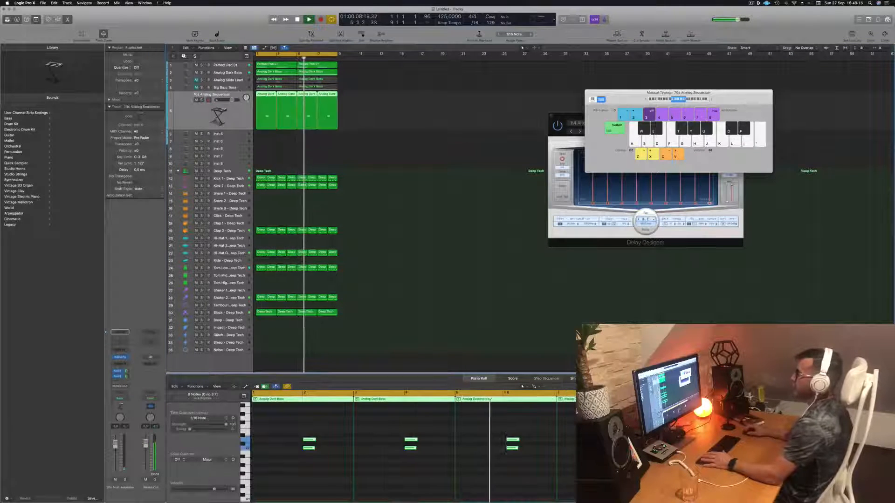
key("super+d")
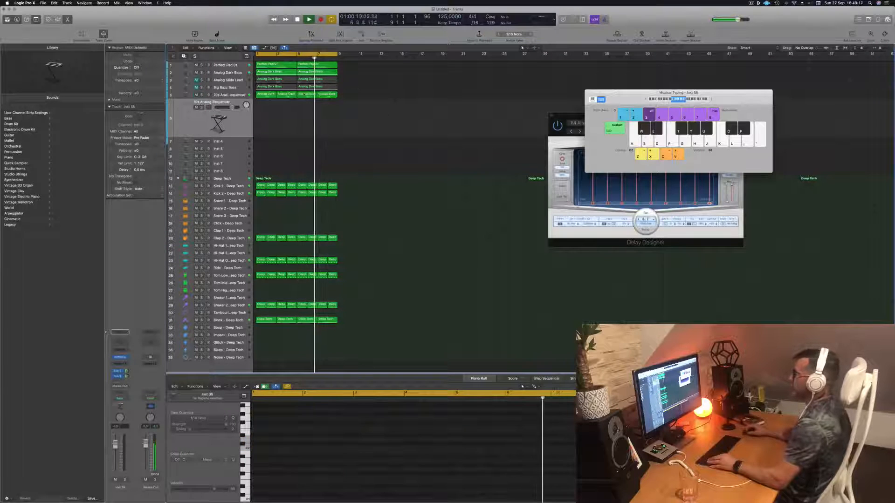
left_click_drag(260, 95, 260, 108)
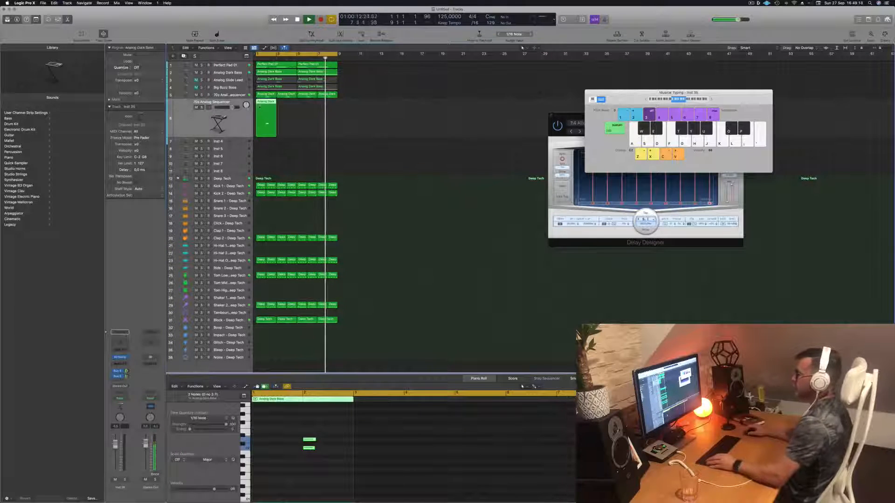
Select both notes in the copied region and nudge them earlier to the start of bar 1
left_click_drag(342, 459, 299, 434)
key("alt+Left")
key("alt+Left")
key("alt+Left")
key("alt+Left")
key("alt+Left")
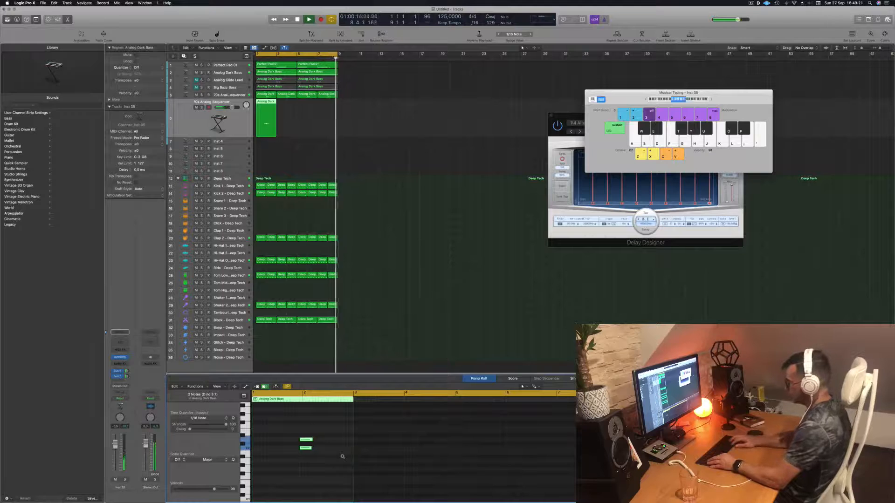
key("alt+Left")
key("alt+Left")
key("alt+Left")
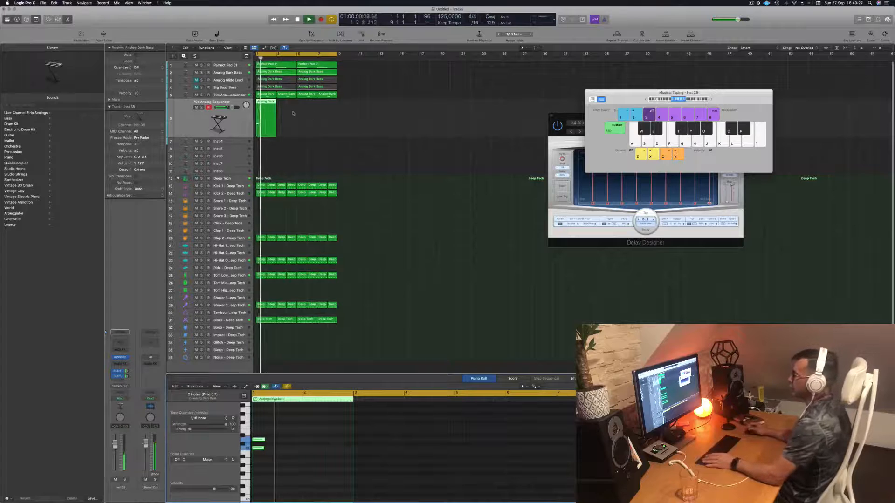
Shift the two notes to the middle of bar 1 and repeat the region to fill the eight-bar loop
left_click_drag(264, 102, 256, 126)
key("space")
left_click(303, 442)
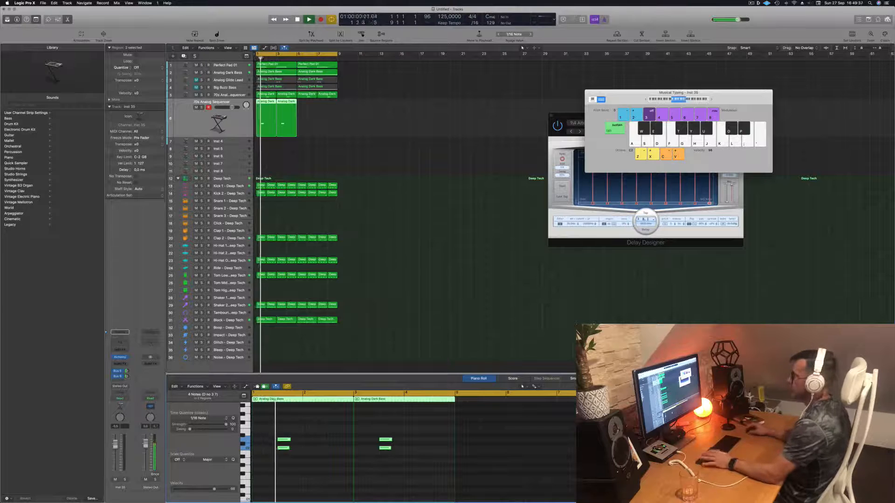
key("space")
key("space")
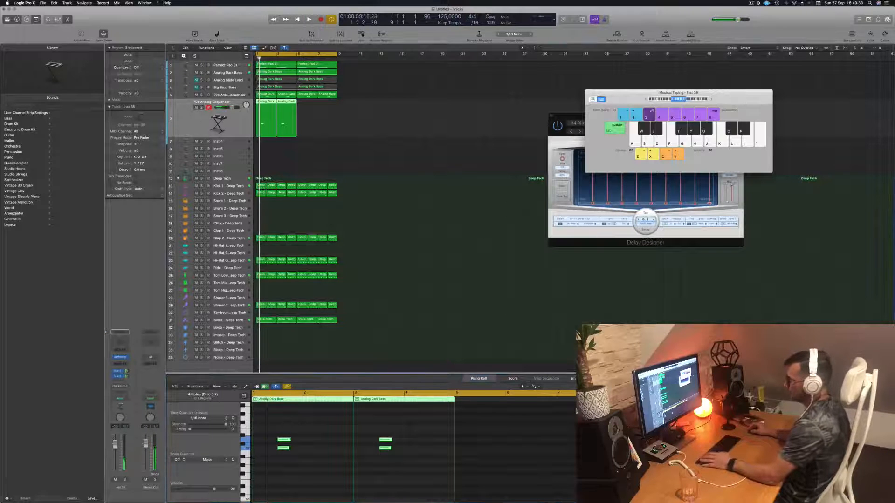
left_click_drag(288, 102, 323, 107)
key("space")
Open Alchemy on the duplicated track and load the Aquatic Mallets preset from the Keys category
left_click(210, 133)
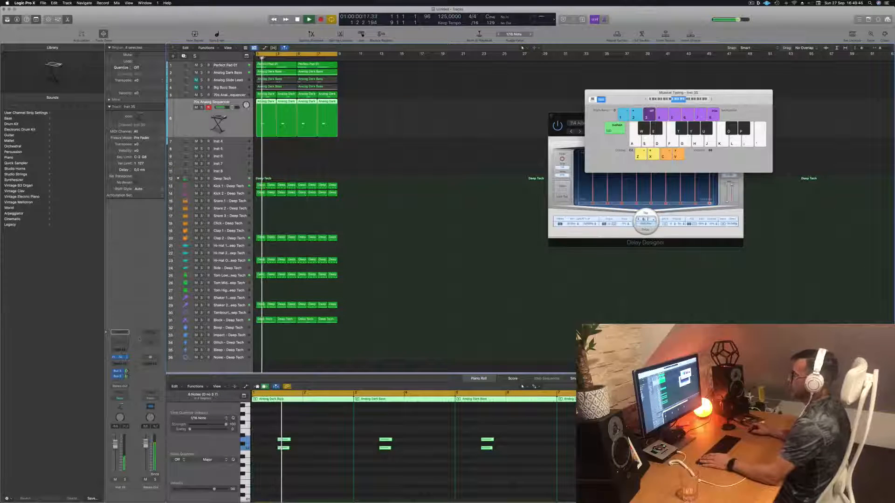
left_click(121, 357)
left_click_drag(471, 86, 533, 67)
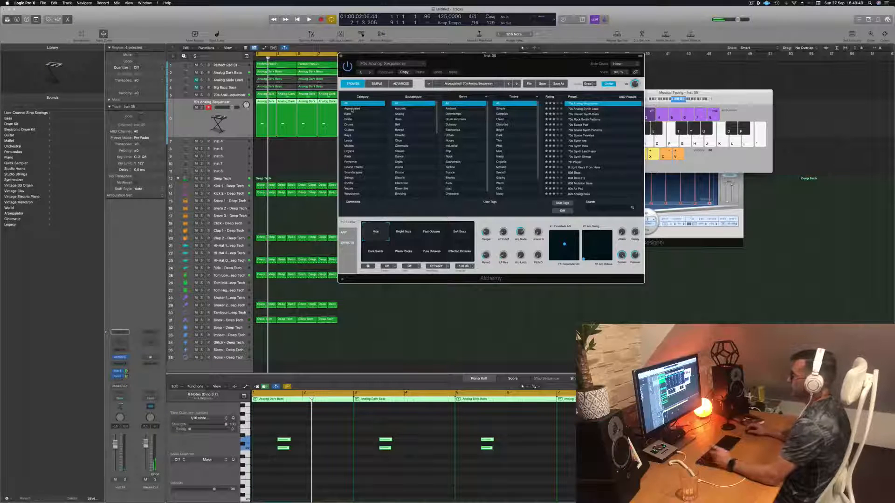
left_click(349, 136)
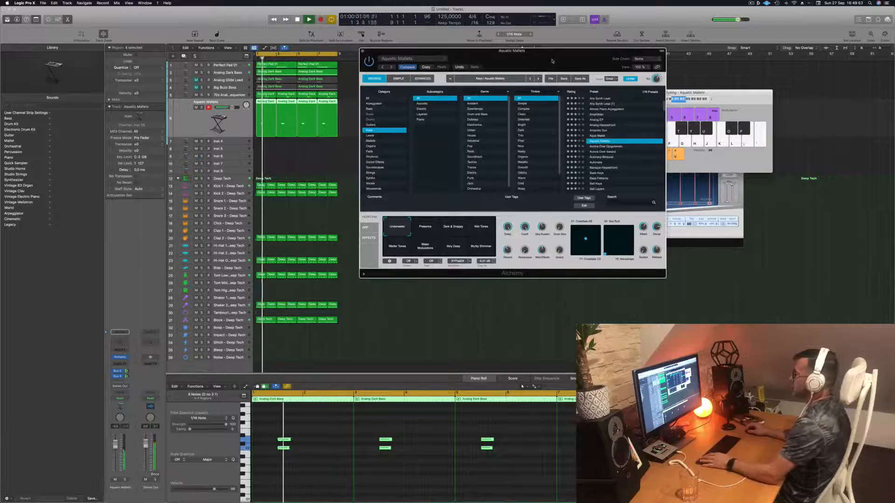
left_click_drag(553, 61, 572, 49)
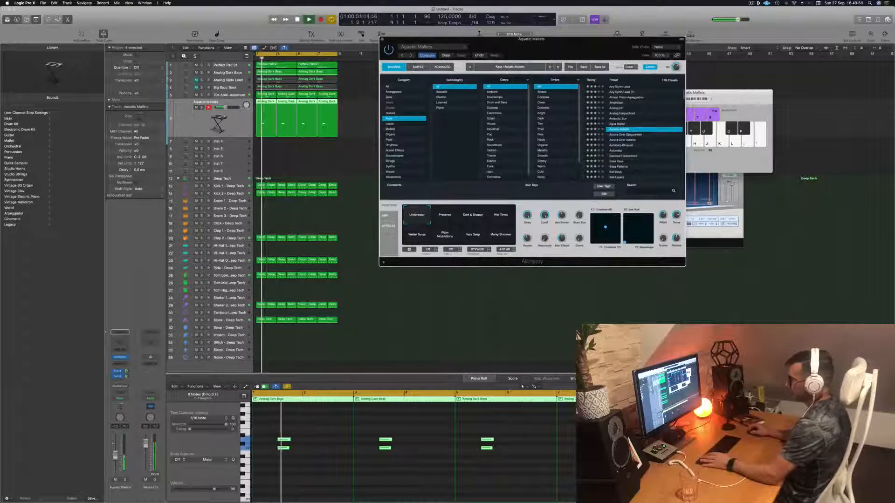
Audition the two Aurora Over presets and the Autoharp-Binaural preset against the looping beat
left_click(279, 449)
left_click(627, 135)
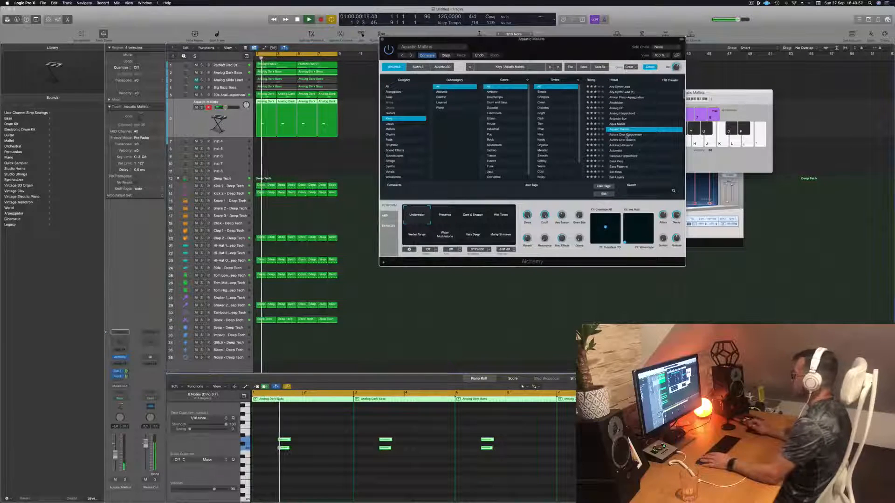
left_click(522, 386)
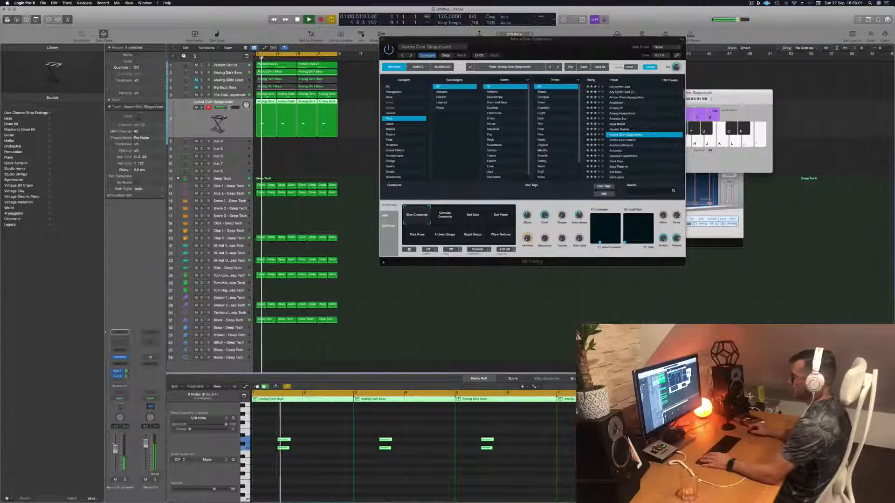
left_click(621, 140)
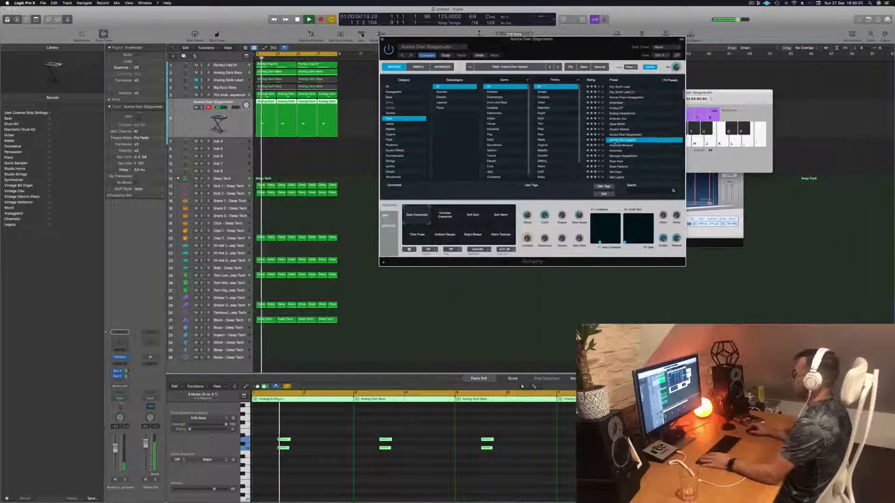
left_click(618, 146)
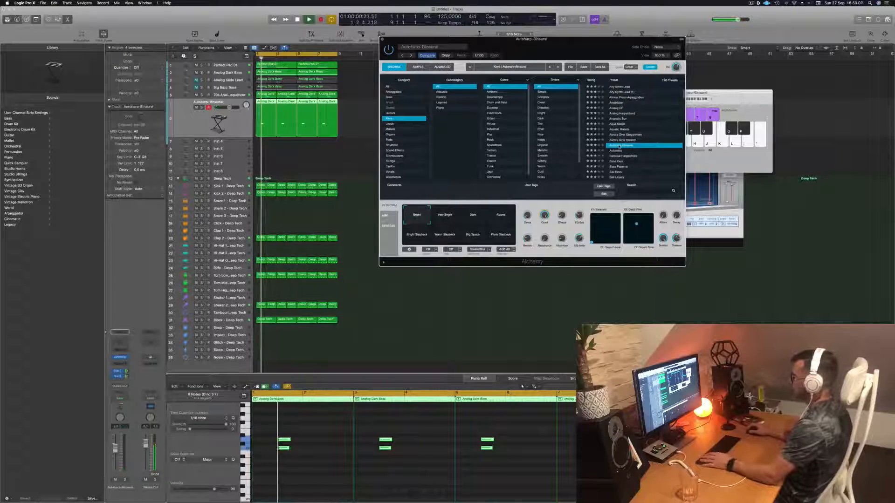
left_click(522, 386)
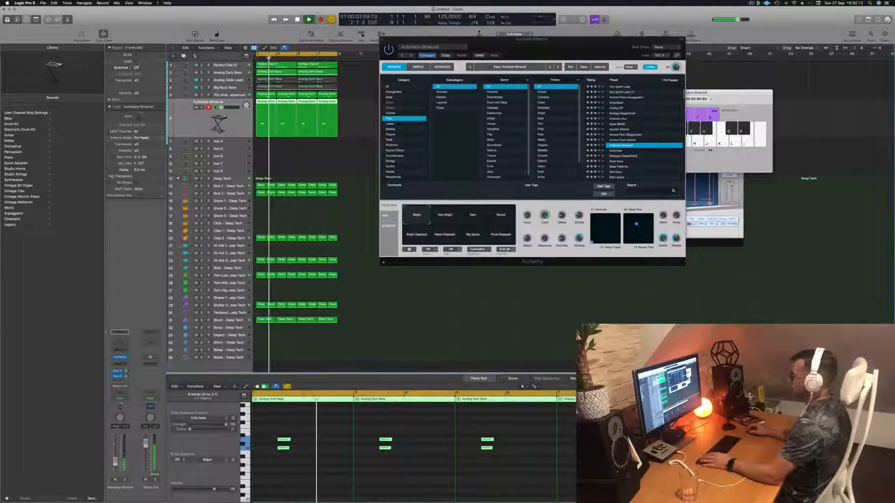
Audition the Bell Keys preset, and load Chill Keys as the duplicated track's sound
scroll(633, 171, "down", 2)
left_click(616, 156)
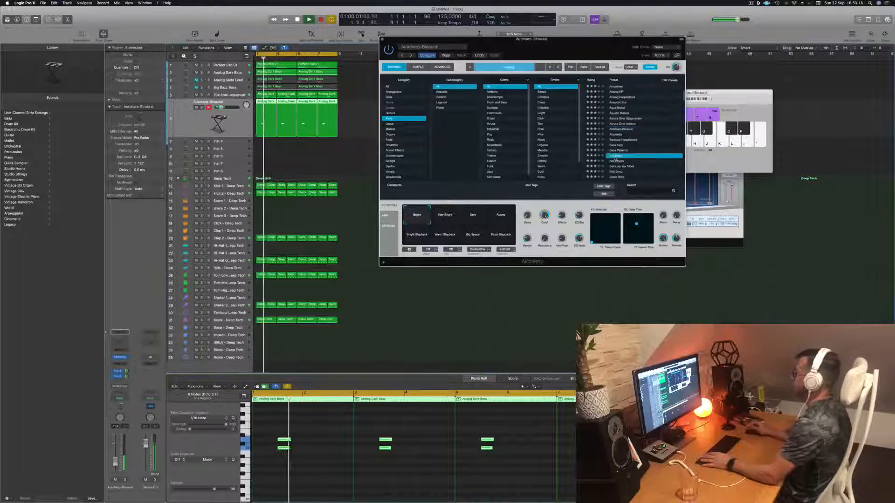
scroll(634, 155, "down", 3)
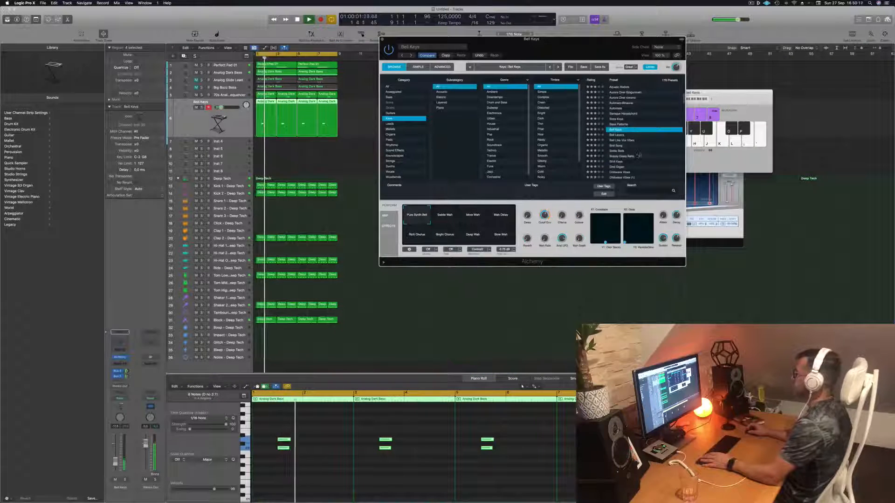
left_click(616, 162)
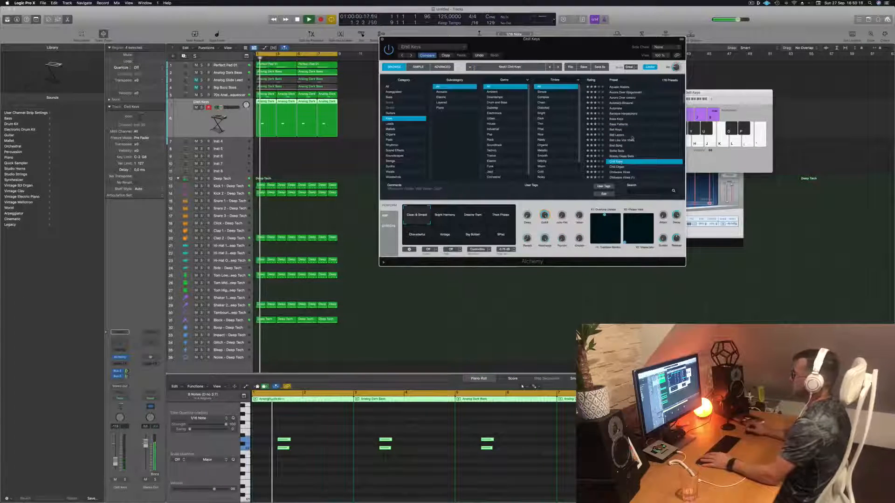
scroll(648, 138, "down", 2)
scroll(647, 137, "down", 1)
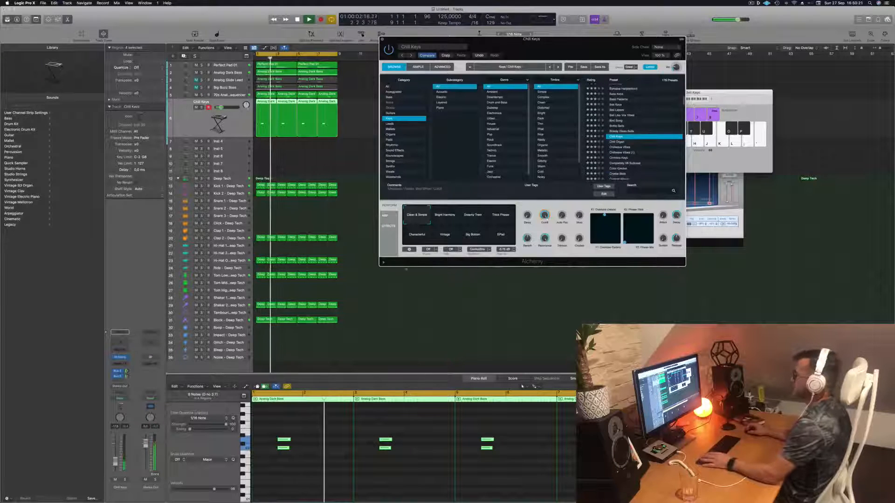
Audition the Chill Keys performance snapshots from Bright Harmony to Big Bottom and settle on Characterful
left_click(546, 218)
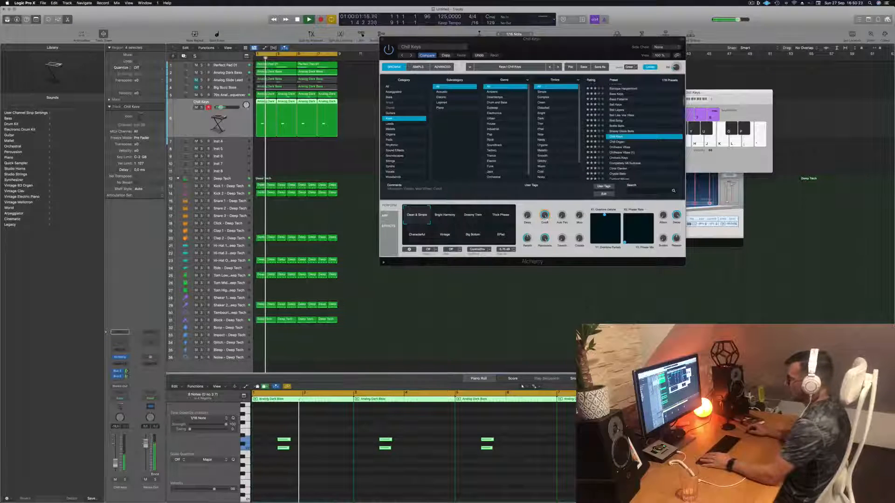
left_click(446, 221)
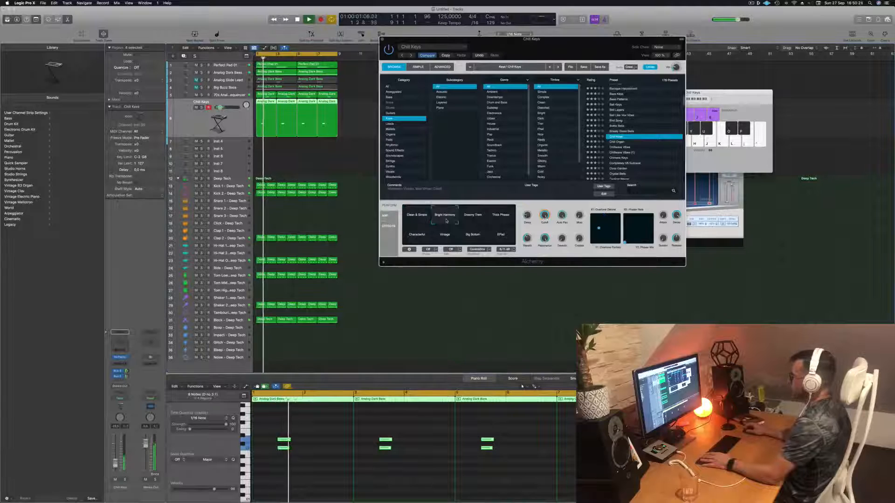
left_click(482, 218)
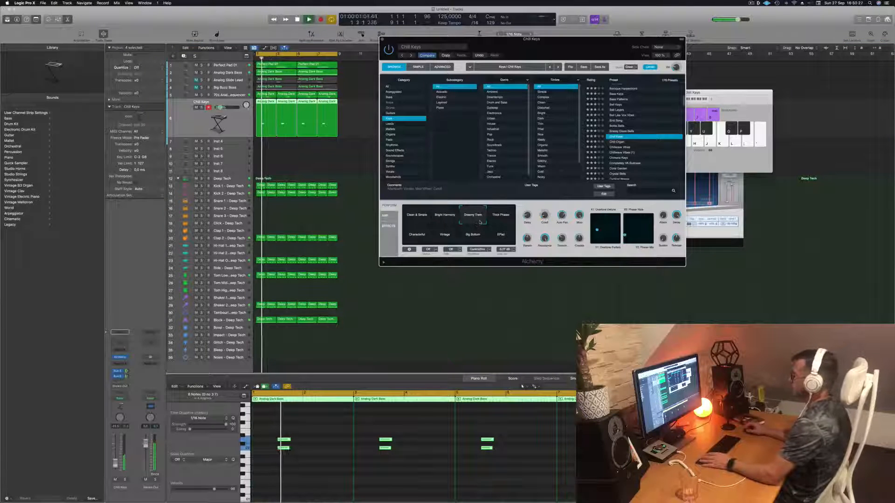
left_click(499, 217)
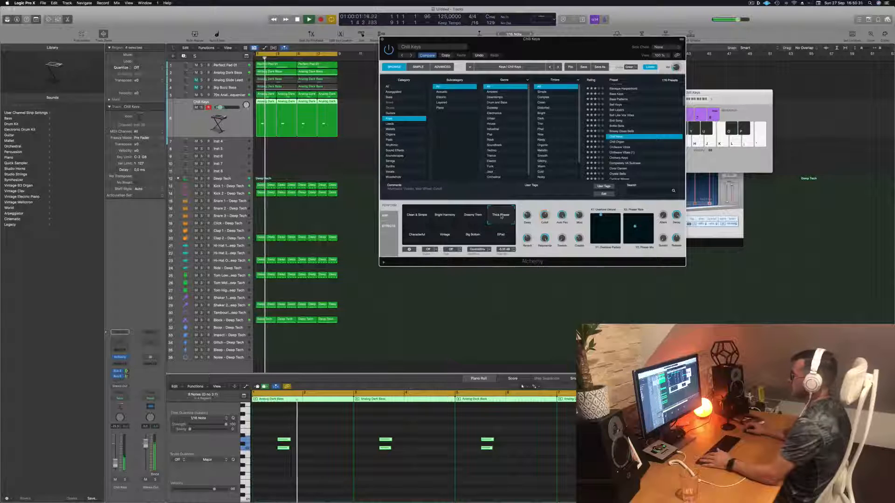
left_click(415, 238)
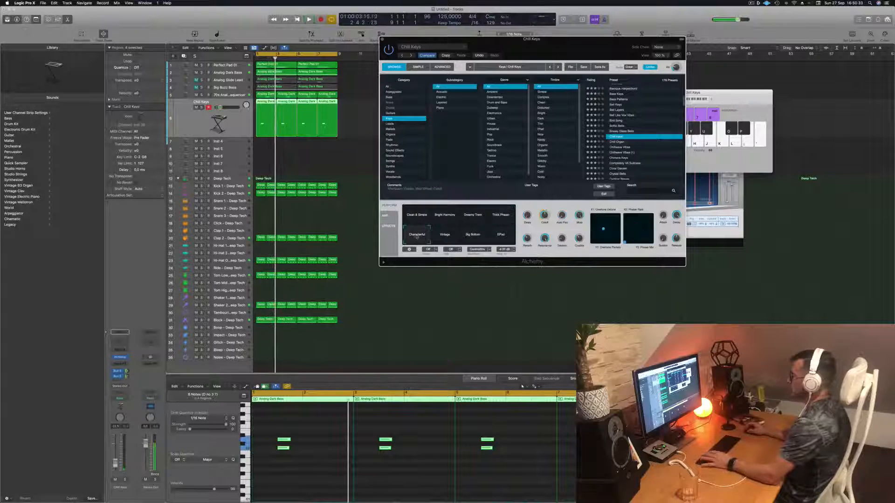
left_click(451, 238)
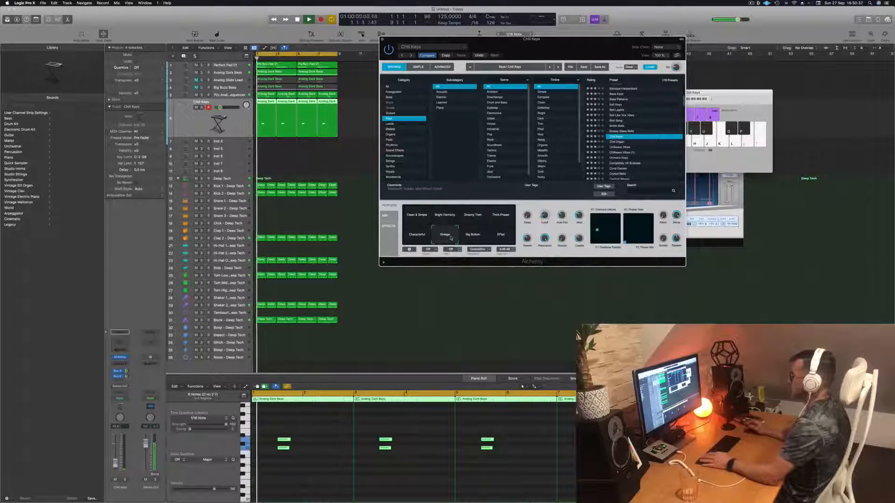
left_click(473, 237)
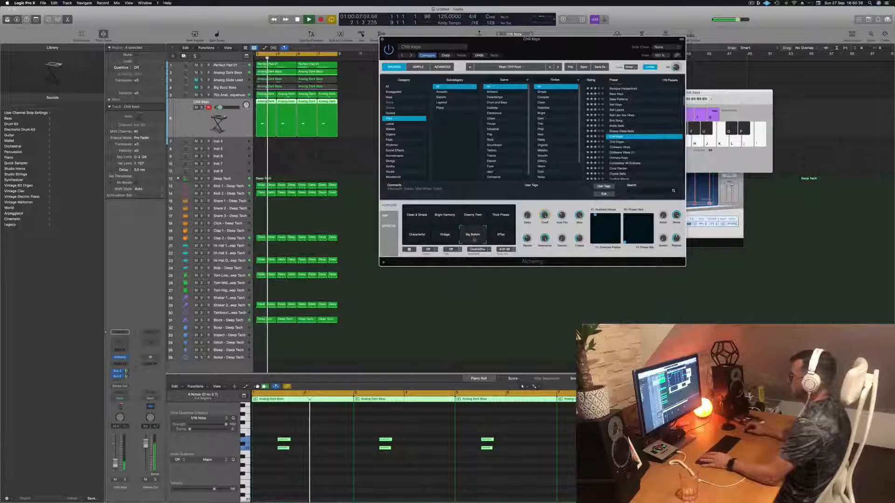
left_click(419, 225)
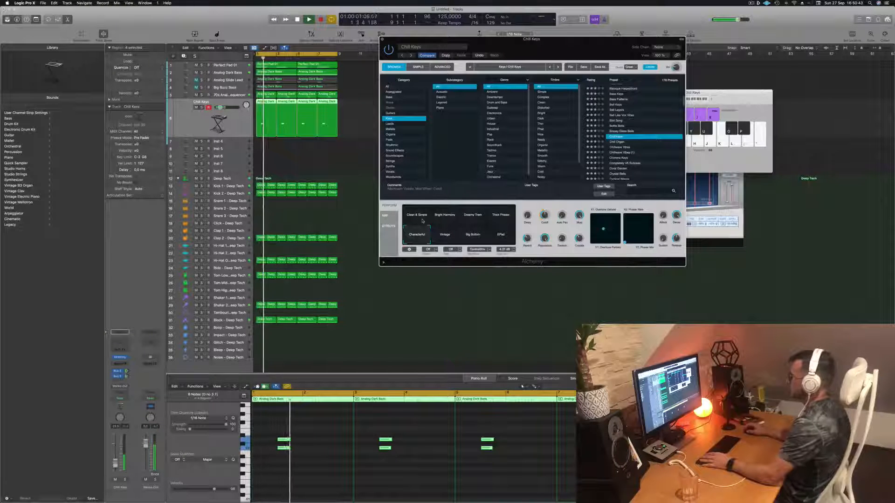
Close the Alchemy window, play the arrangement from the start, and deselect the new regions
left_click_drag(548, 47, 493, 140)
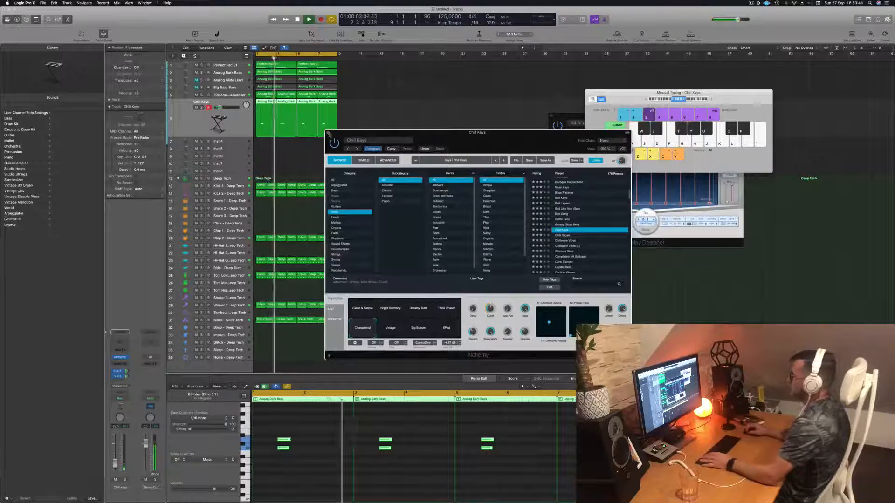
left_click(329, 133)
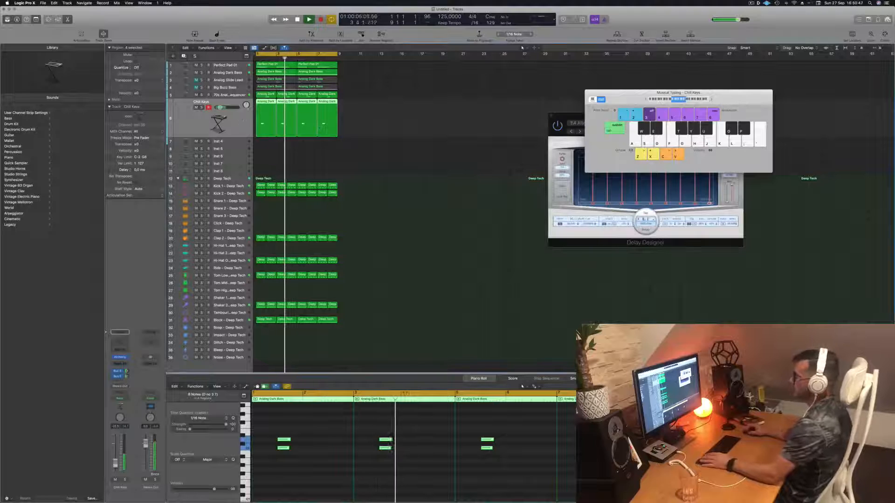
key("space")
key("Return")
key("space")
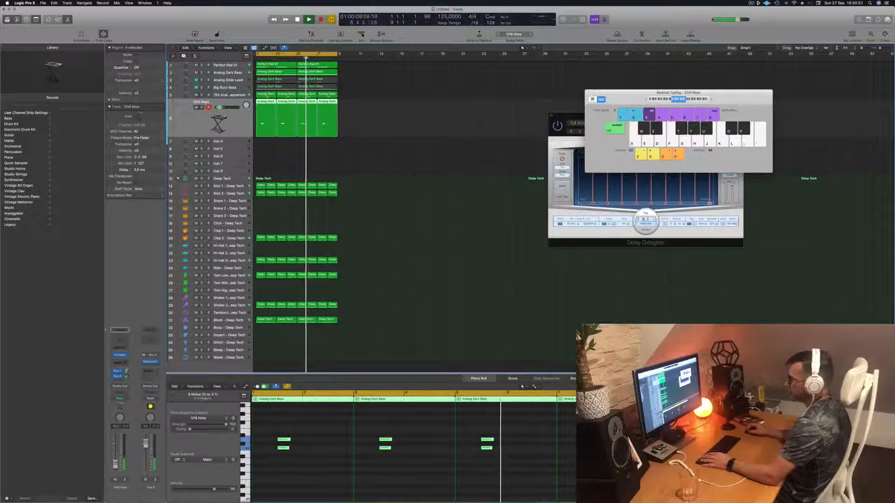
left_click(412, 241)
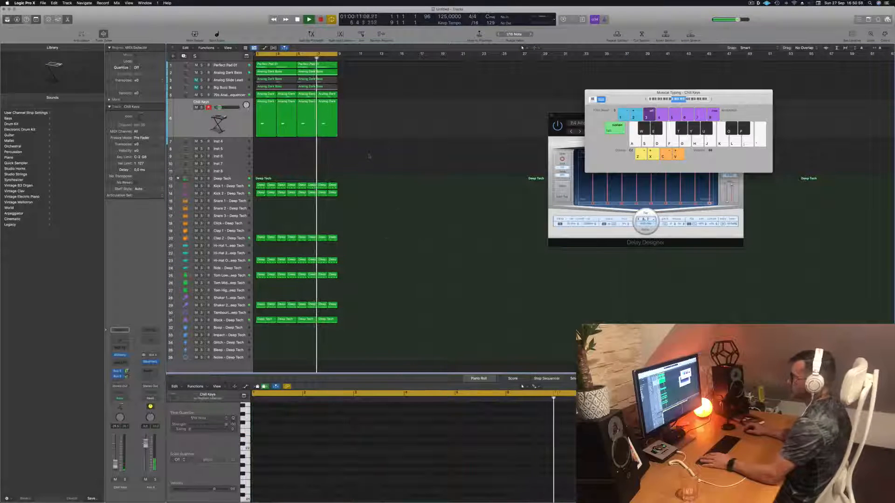
Duplicate the Perfect Pad 01 track with its sound as an empty track directly below the original
left_click(231, 117)
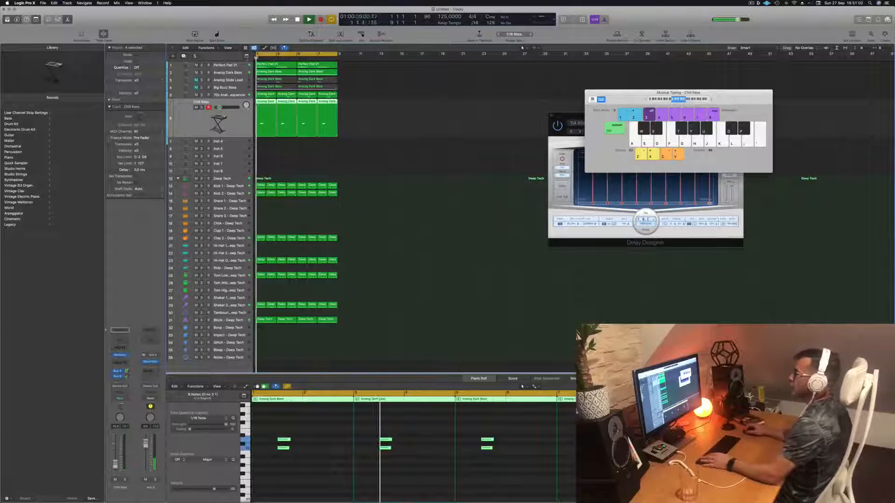
left_click(226, 66)
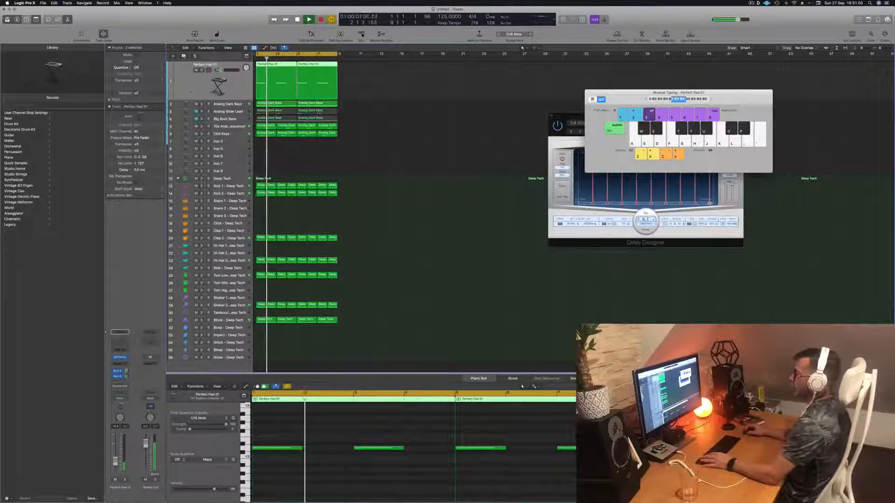
key("super+d")
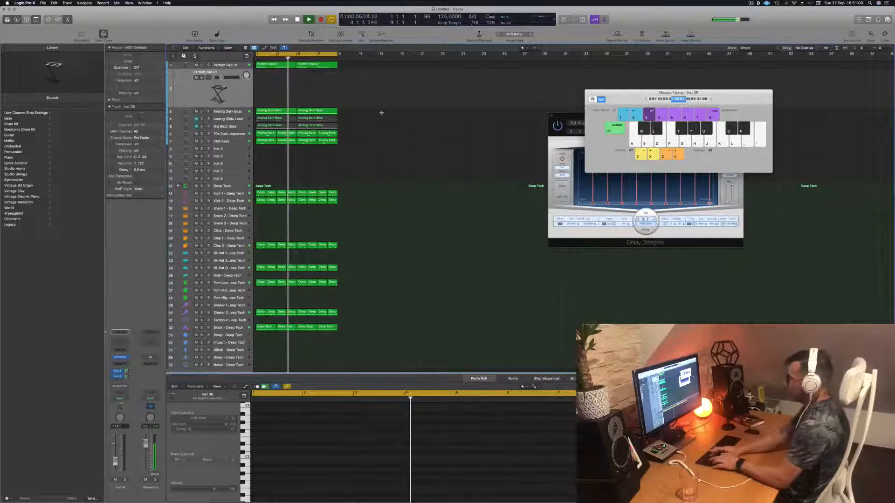
Repeat all regions in the arrangement up to bar 33 and extend the cycle range to cover them
key("super+a")
key("super+r")
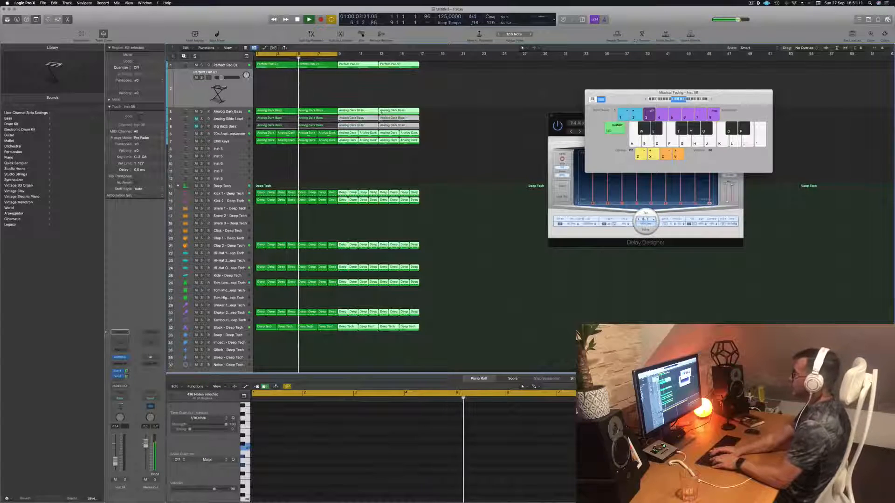
key("super+r")
key("super+r")
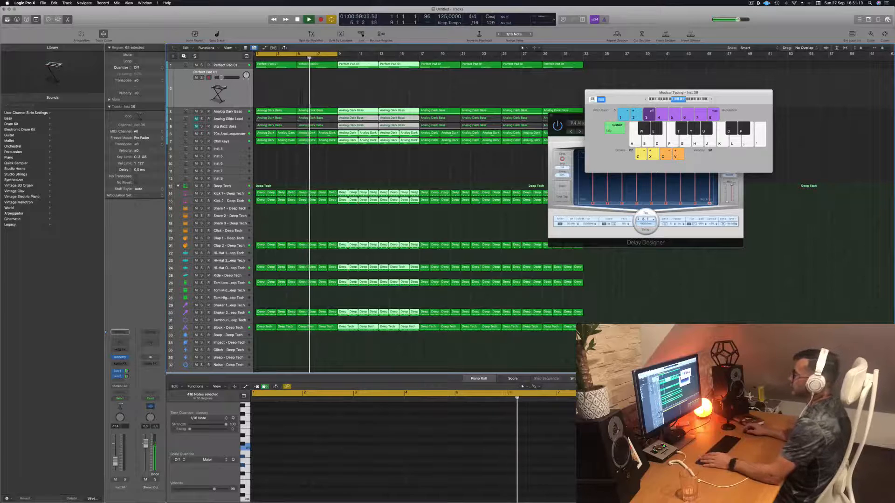
left_click_drag(336, 54, 583, 56)
Move the Musical Typing and Delay Designer windows clear of the regions, clear the region selection, and return playback to the start
left_click(754, 2)
left_click(754, 3)
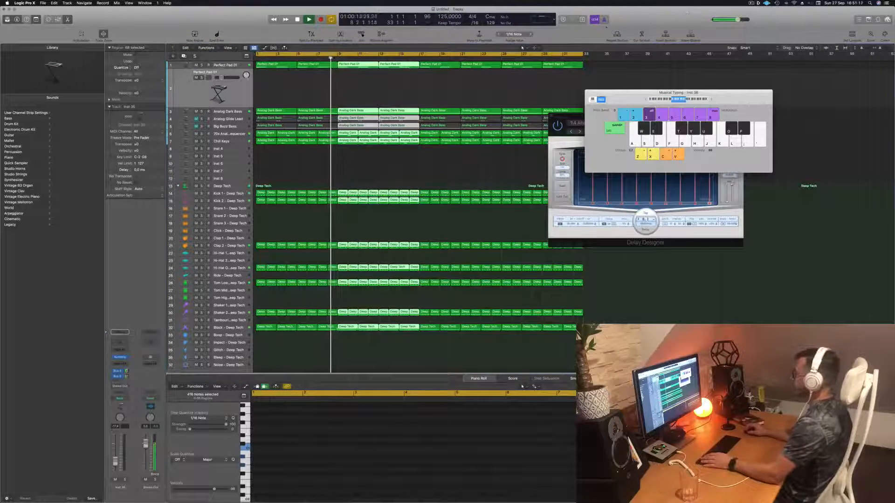
left_click_drag(639, 99, 759, 98)
left_click_drag(689, 114, 847, 255)
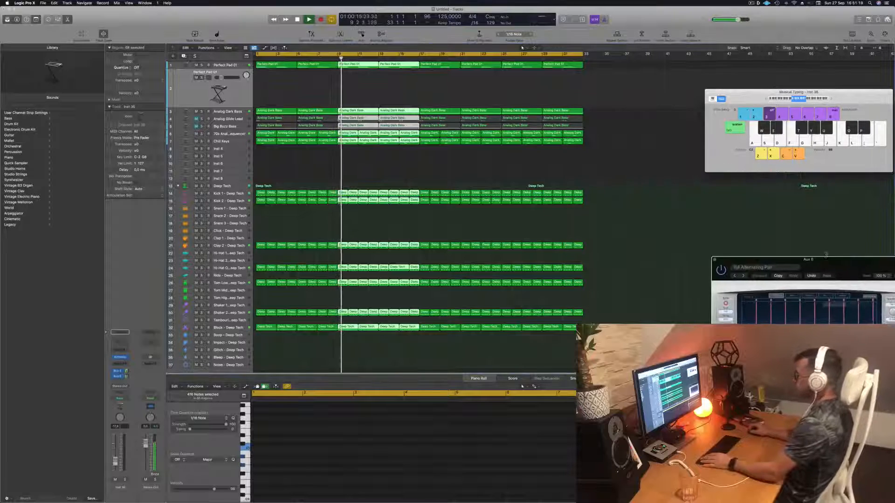
left_click(385, 300)
key("Return")
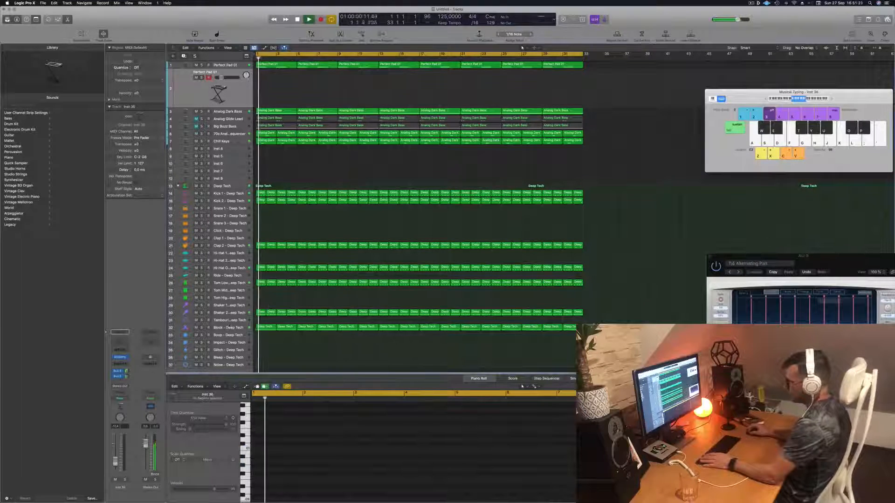
Listen to the Block - Deep Tech track soloed, and restart playback with the duplicated Perfect Pad 01 track selected
left_click(227, 327)
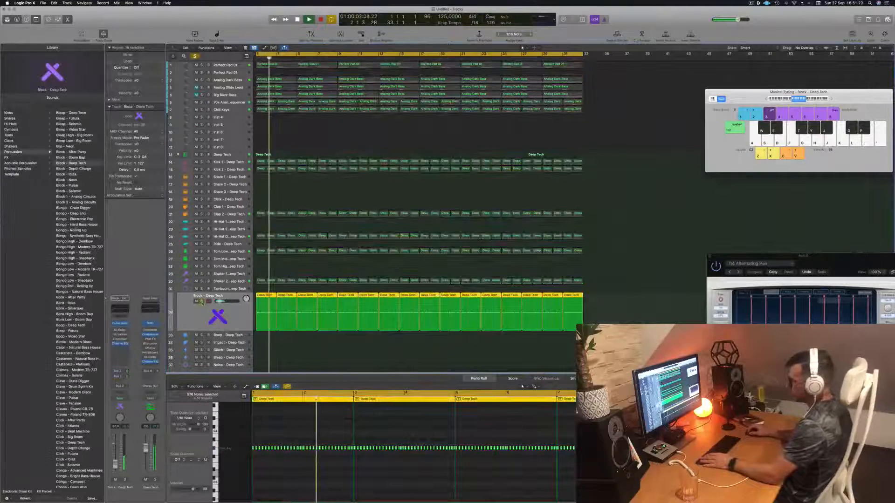
left_click(400, 139)
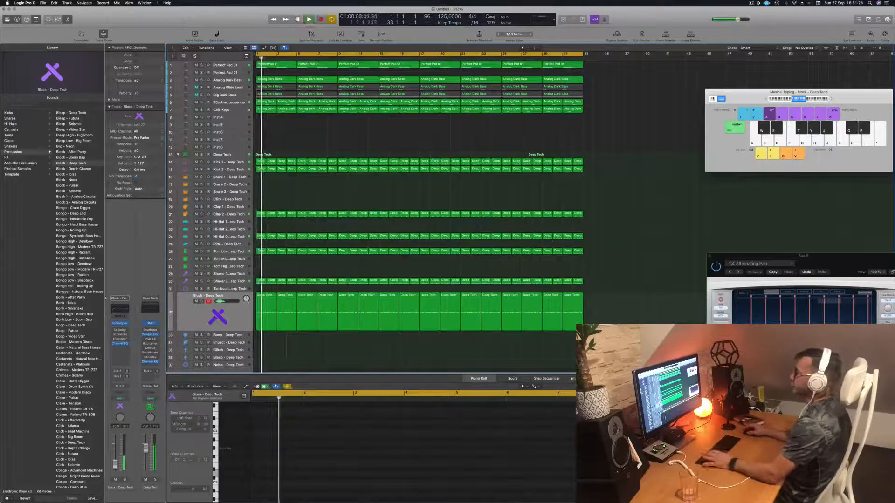
key("Return")
left_click(226, 72)
key("Return")
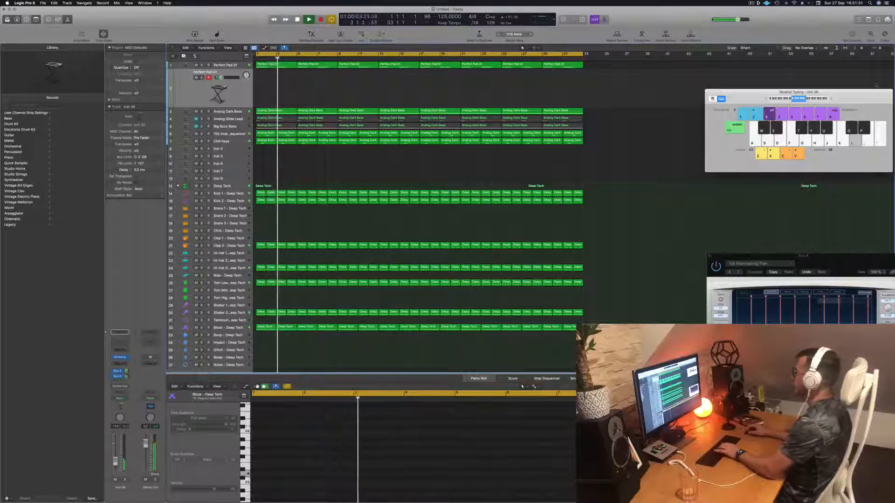
Move the Musical Typing window away from the screen edge and try out melody notes on the duplicated pad during playback
left_click_drag(853, 97, 726, 97)
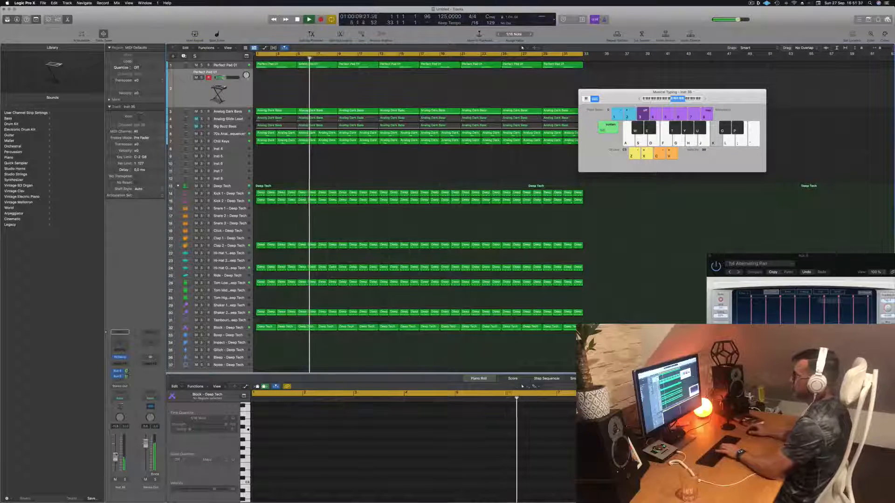
key("l")
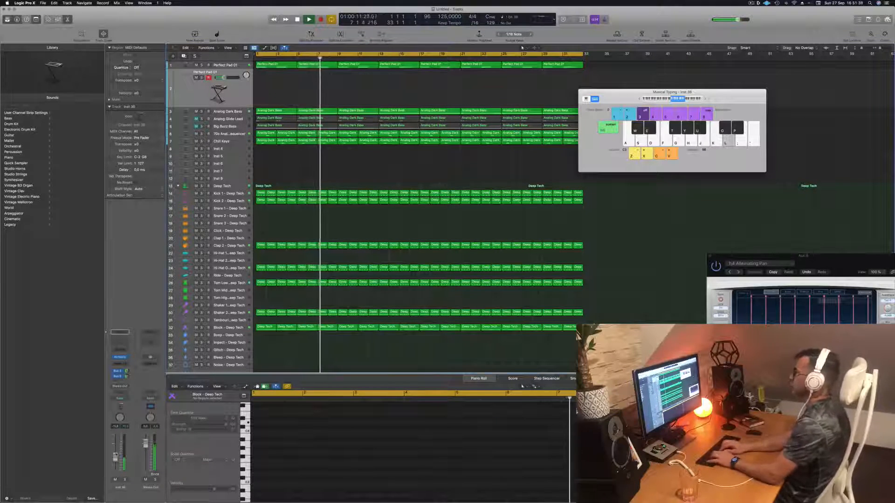
key("semicolon")
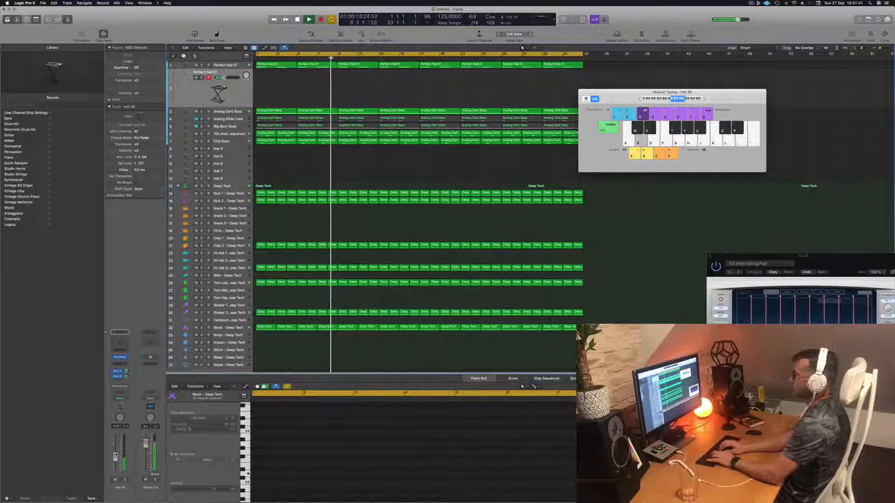
key("semicolon")
key("l")
key("k")
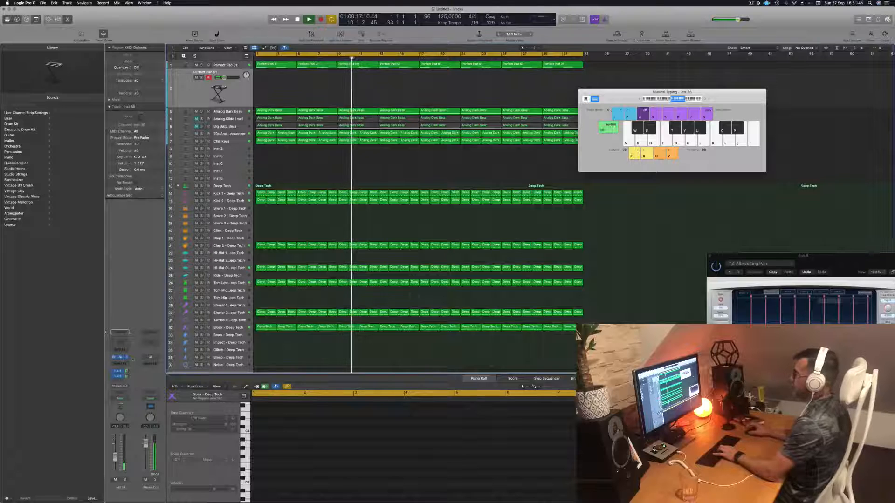
Open Alchemy on the duplicated pad track and compare the Rich and Hollow snapshots, keeping the window clear of the regions
left_click(122, 358)
left_click_drag(426, 86, 565, 97)
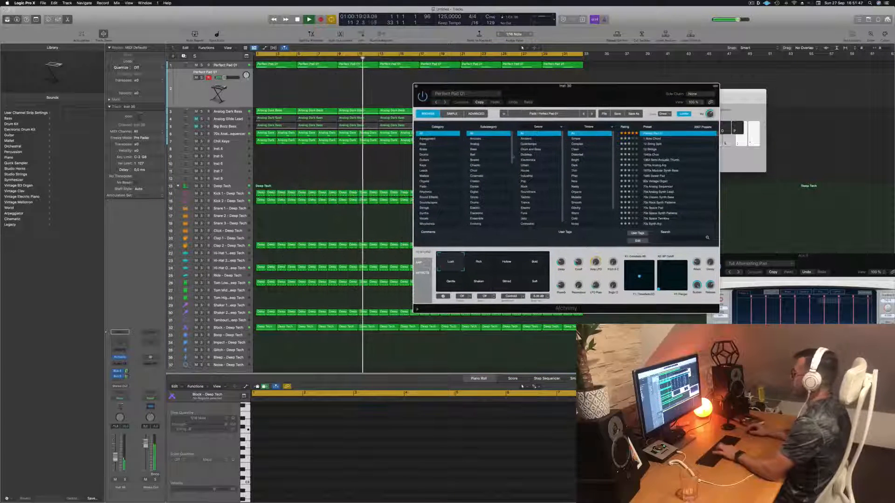
left_click(478, 262)
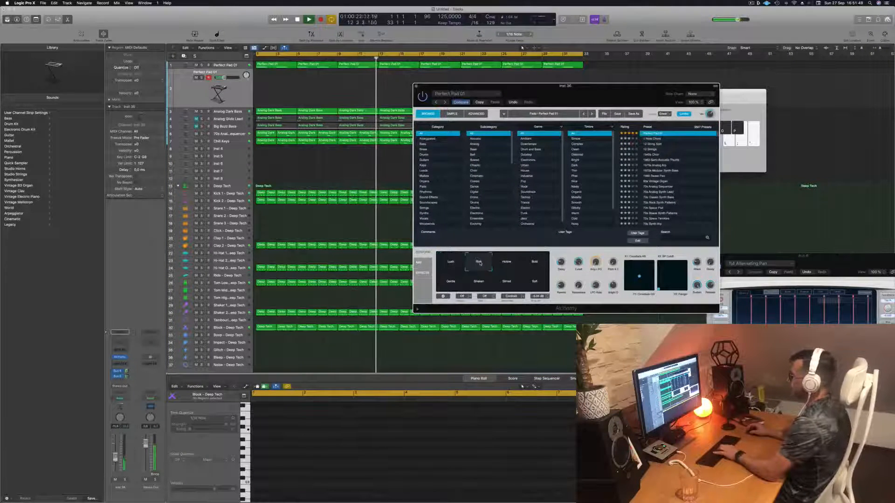
left_click(510, 262)
left_click(478, 263)
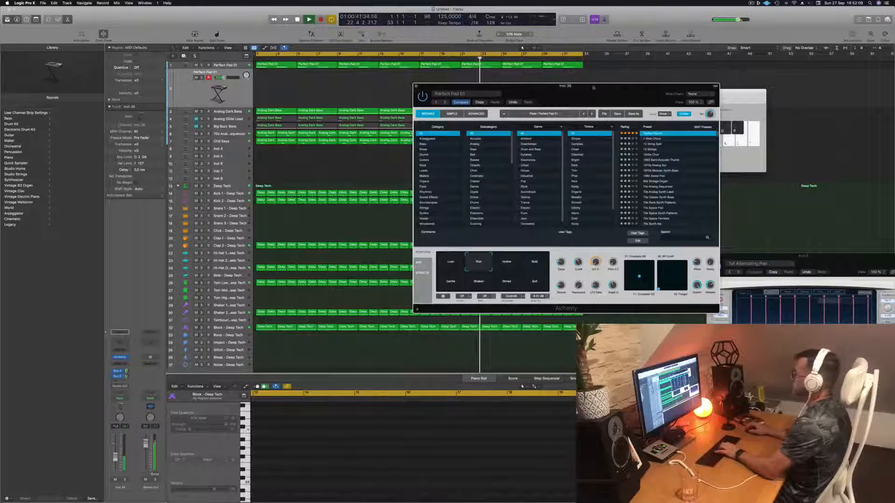
left_click_drag(581, 86, 698, 87)
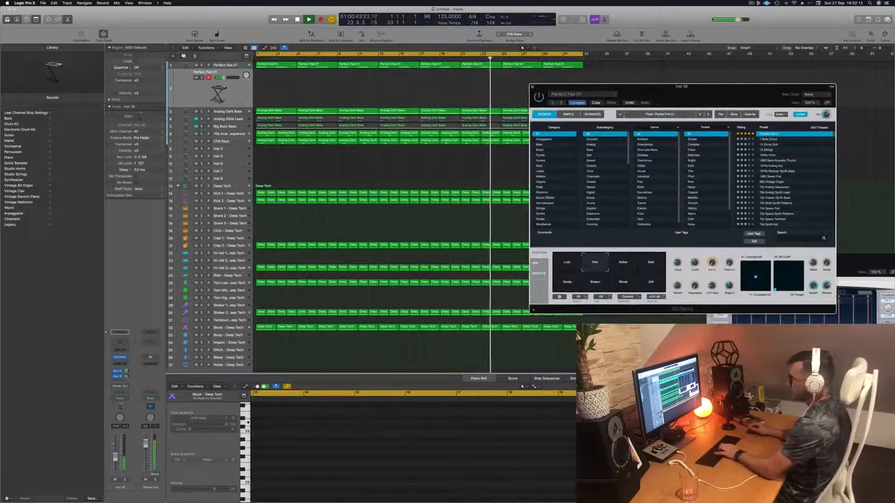
Check the Shaker 2 - Deep Tech track from the start of the song, and return to the duplicated pad track
left_click(241, 313)
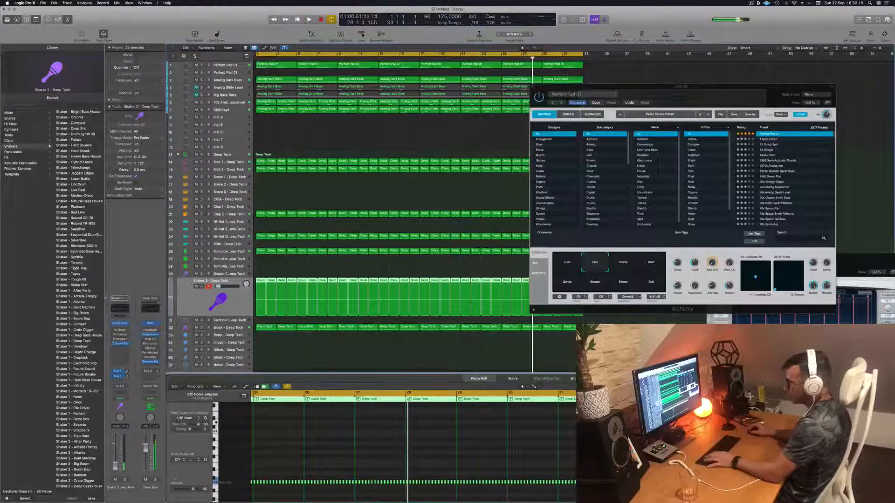
key("Return")
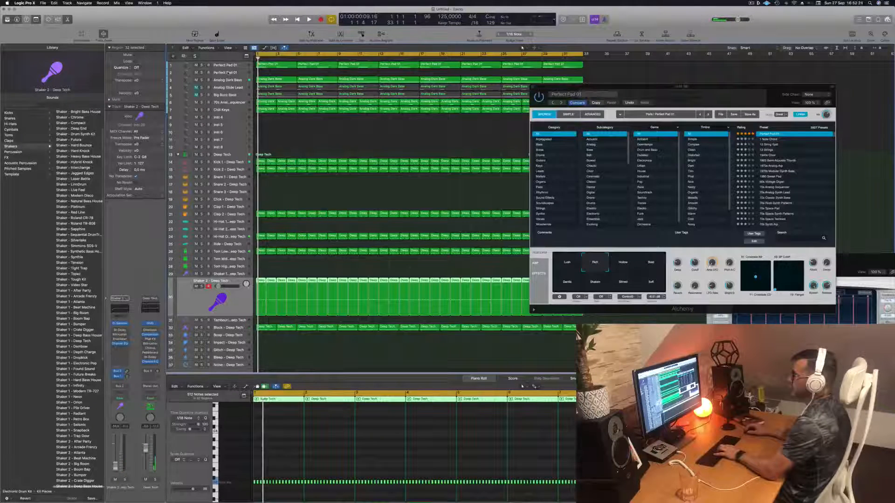
left_click(228, 72)
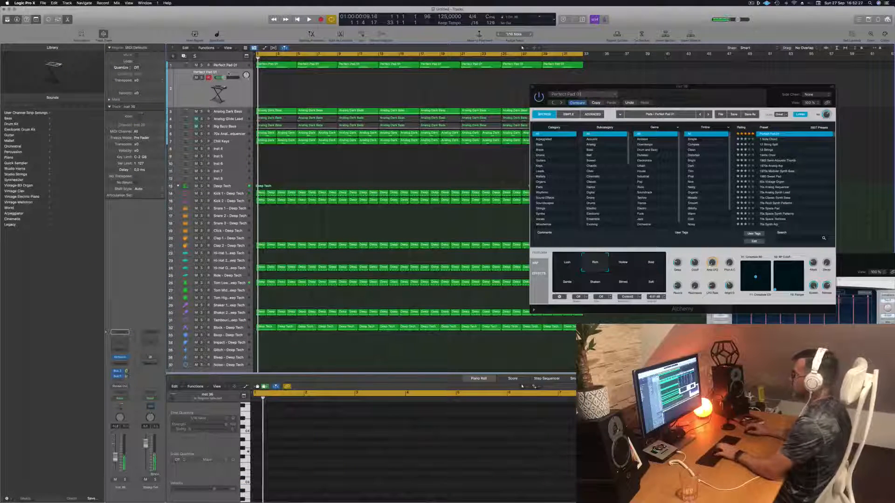
Audition the Soft and Rich snapshots among others in Alchemy and settle on Bold for the duplicated pad
left_click(651, 285)
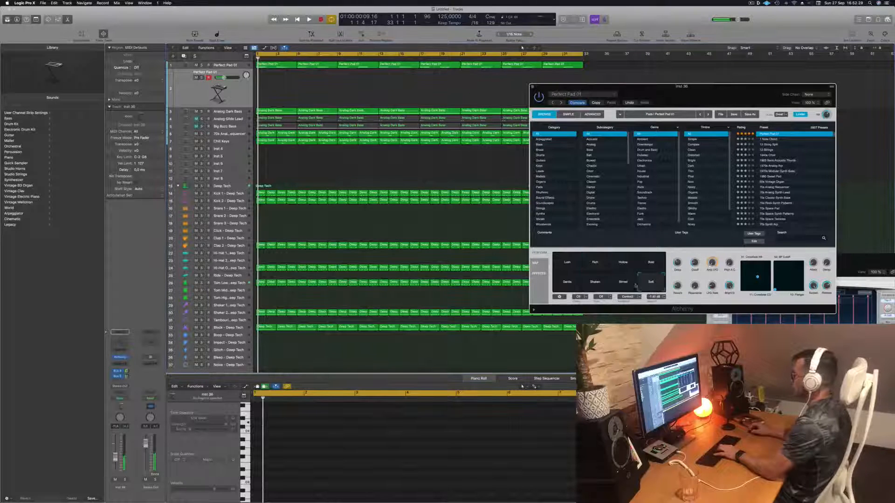
left_click(595, 283)
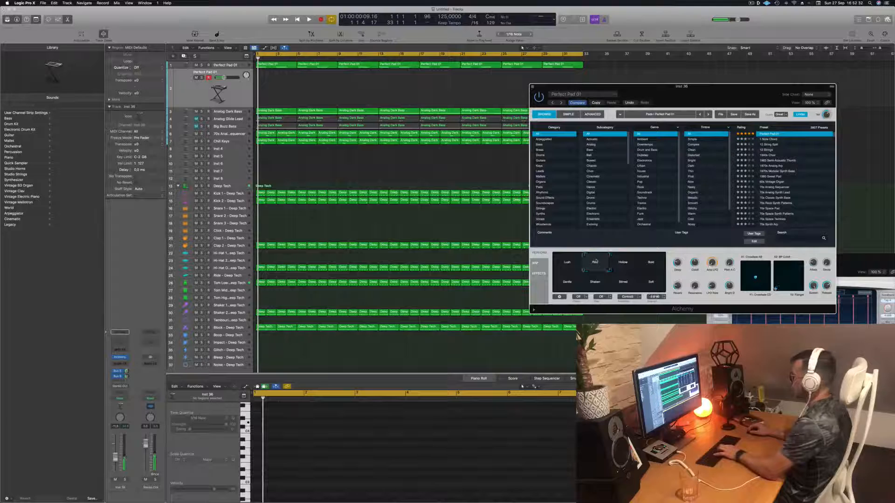
left_click(630, 262)
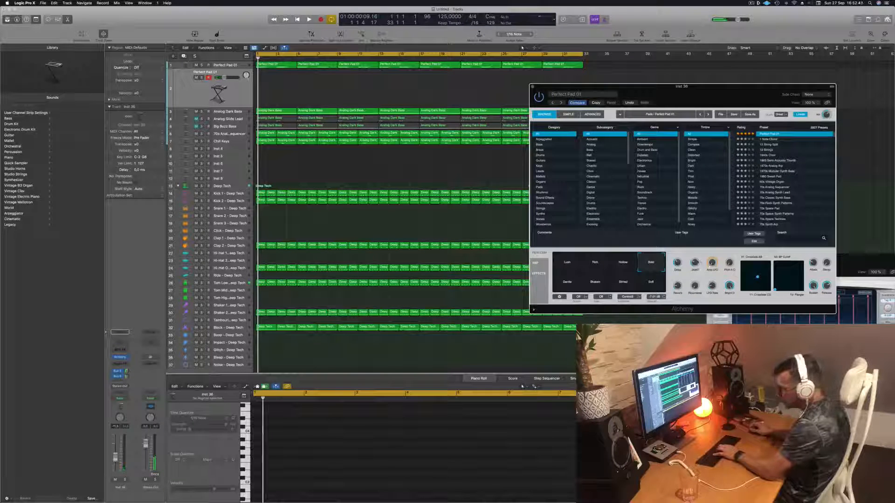
Play the arrangement to rehearse the melody with the Bold pad sound, restart it from the beginning, and stop playback
key("space")
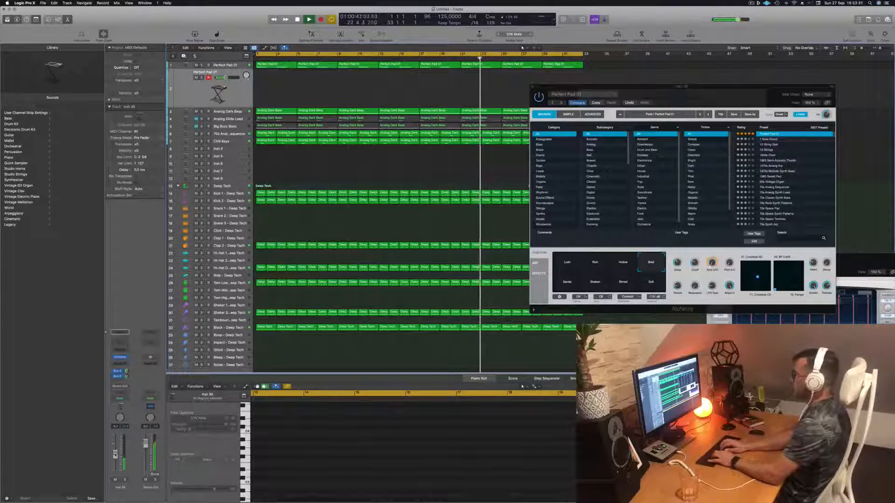
key("Return")
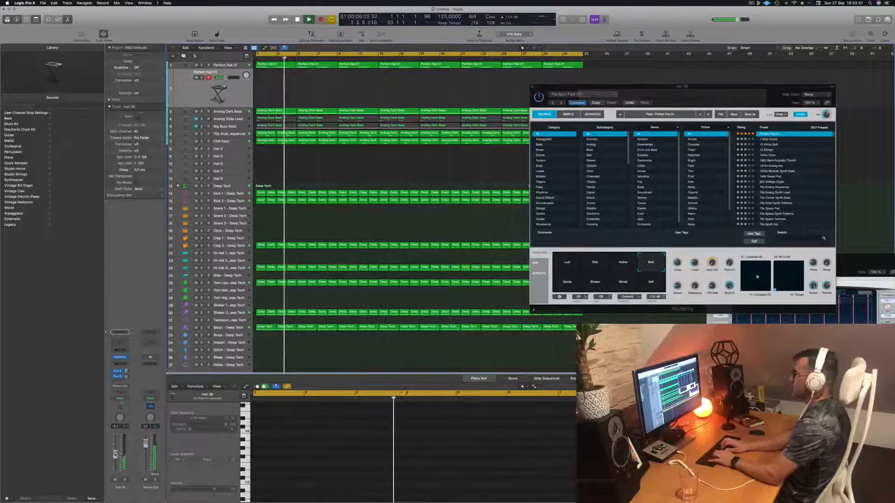
key("space")
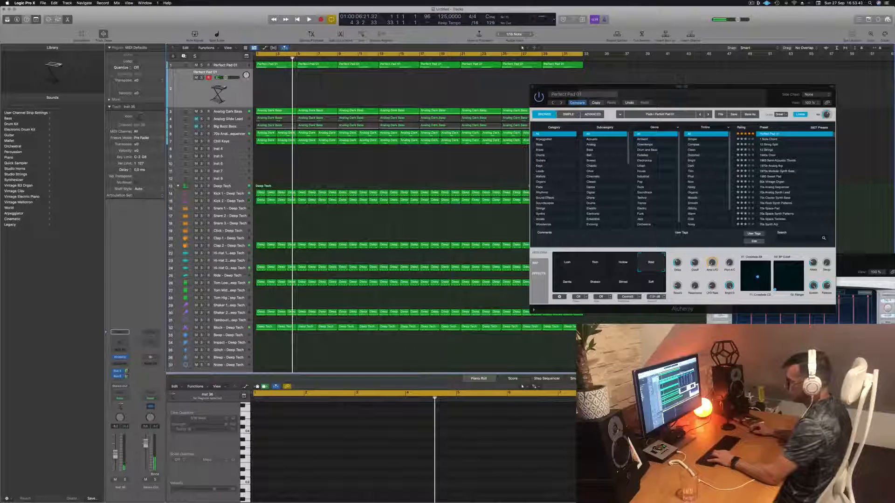
Mute the Block - Deep Tech track and play the arrangement from the start
left_click(196, 328)
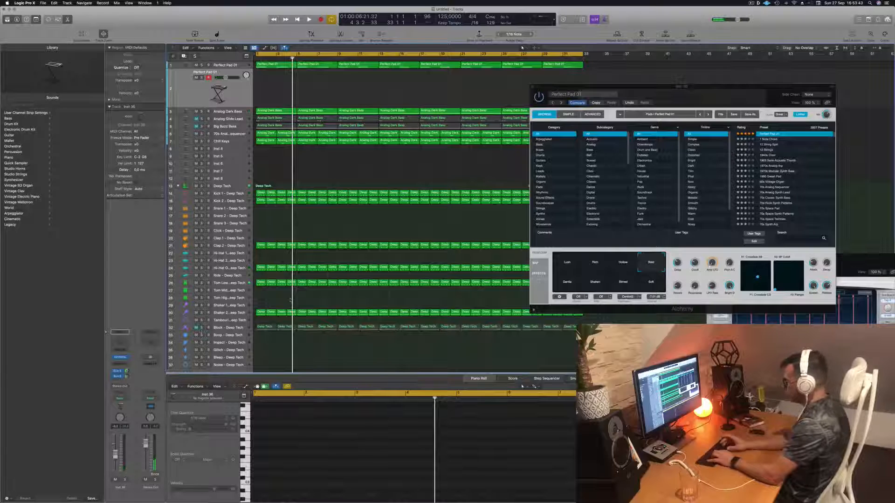
key("Return")
key("space")
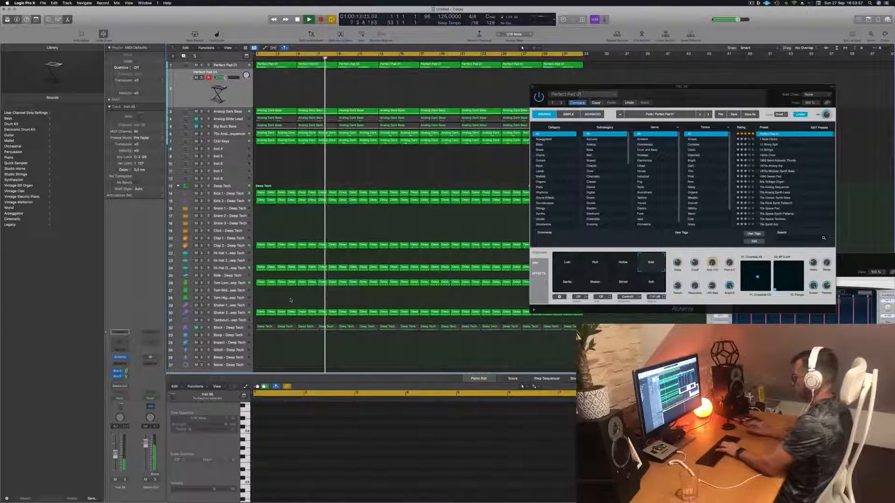
Adjust the Cutoff control of the duplicated pad's Alchemy sound during playback
left_click(695, 257)
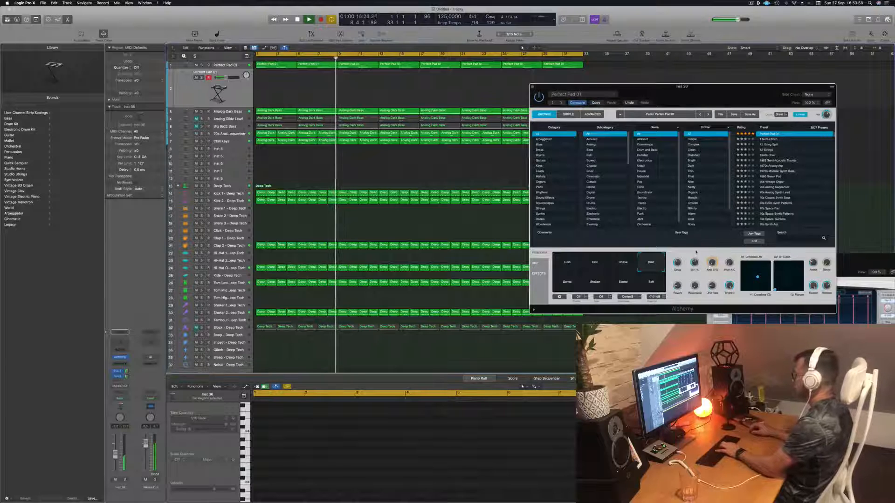
left_click_drag(697, 257, 696, 259)
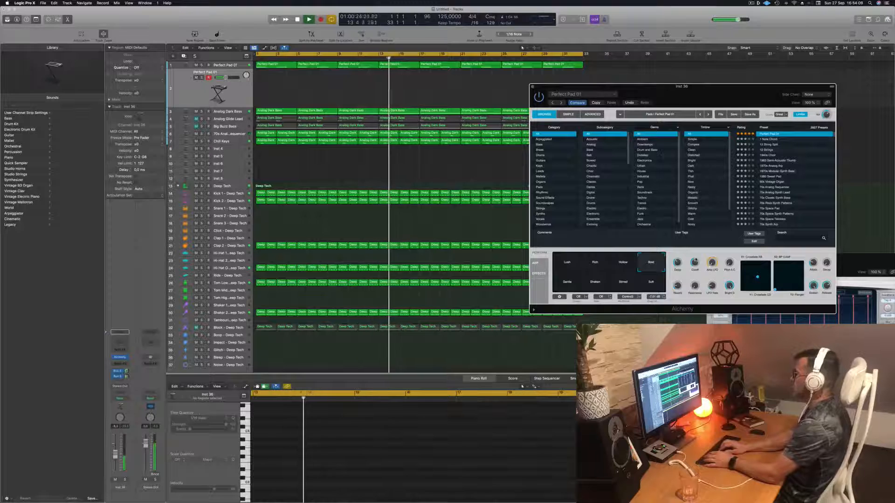
Record a short-note melody on the duplicated Perfect Pad 01 track starting at bar 15, and stop recording
key("r")
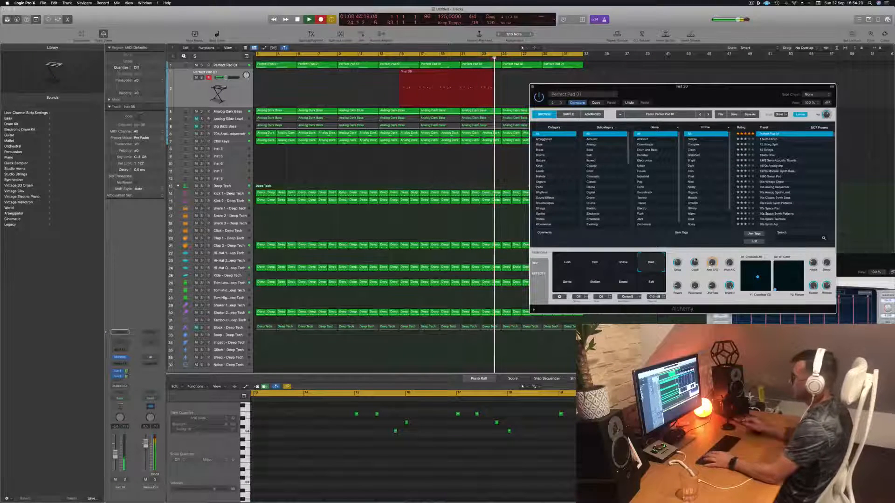
key("space")
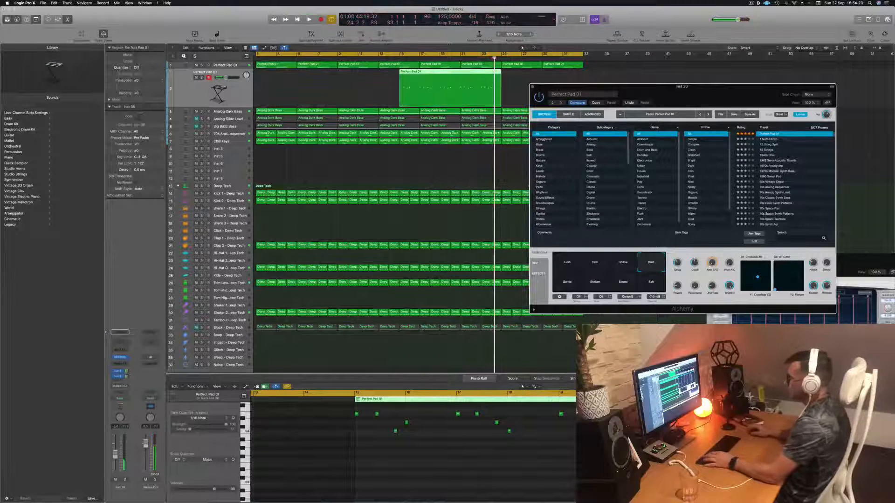
Inspect the Stereo Delay on the Tom Low - Deep Tech track and audition the track with solo switched on and off during playback
left_click(229, 284)
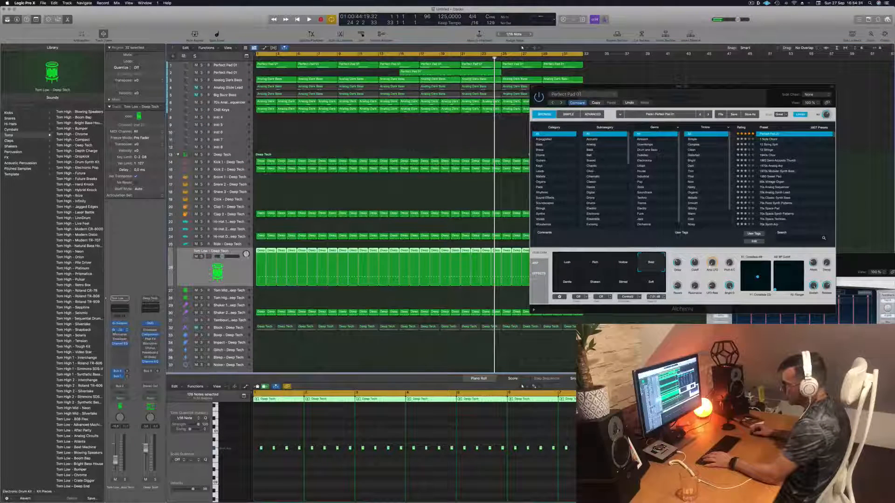
left_click(120, 330)
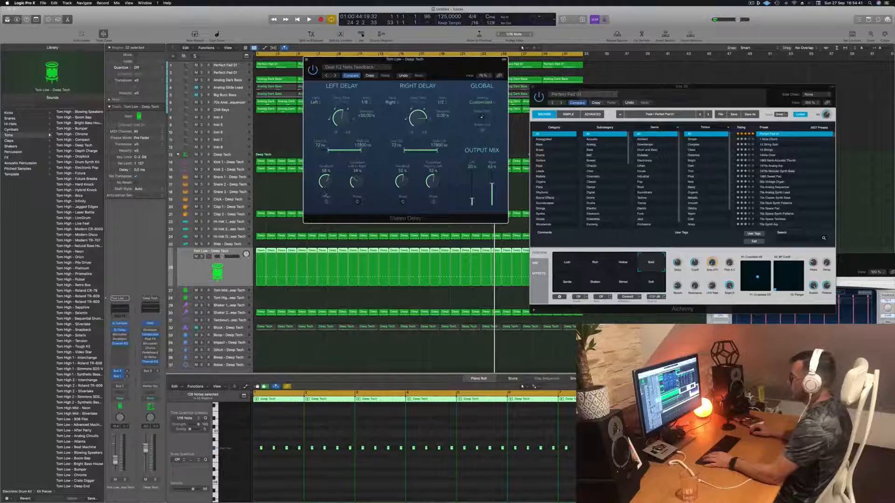
key("space")
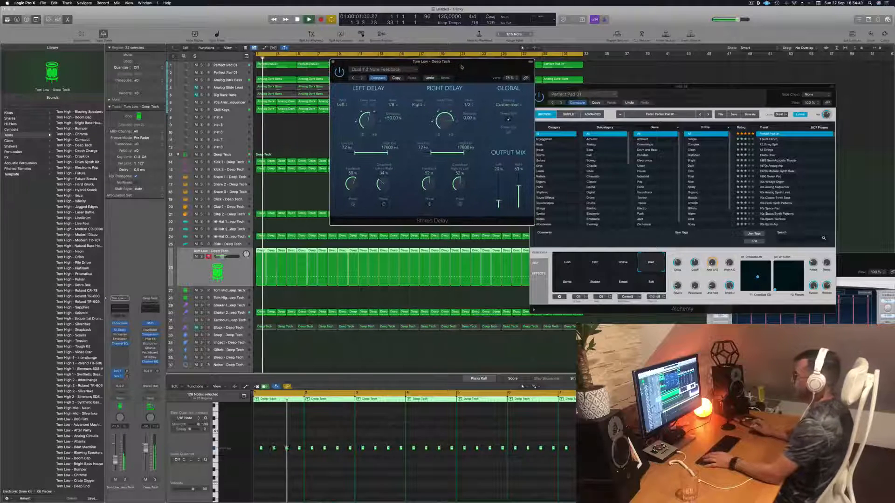
key("super+w")
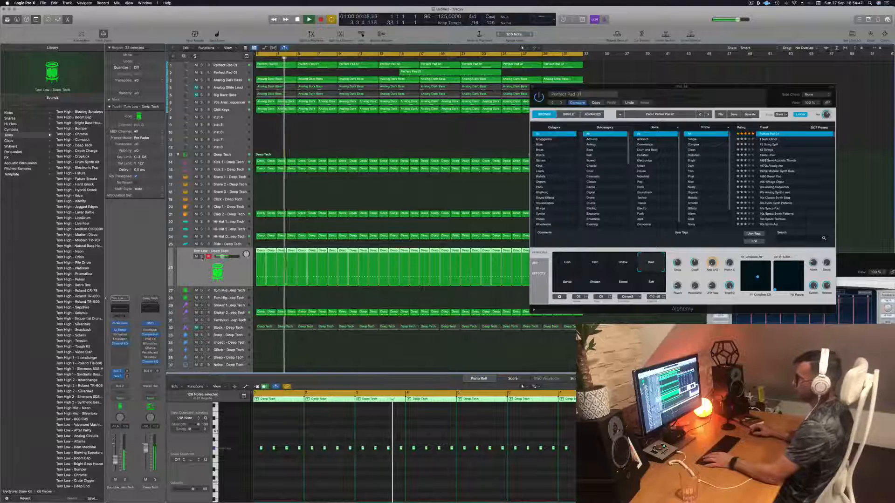
left_click(201, 257)
left_click(201, 257)
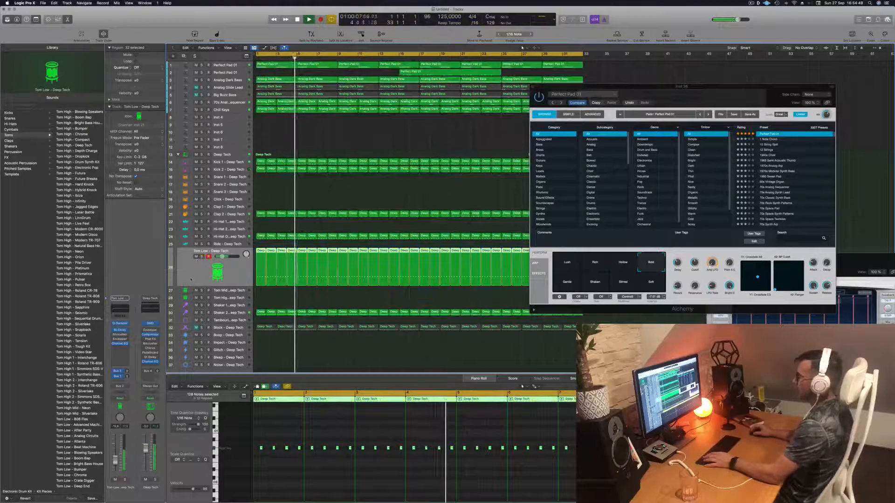
Play the recorded Perfect Pad 01 melody from bar 17 and split its region at bar 19
key("super+k")
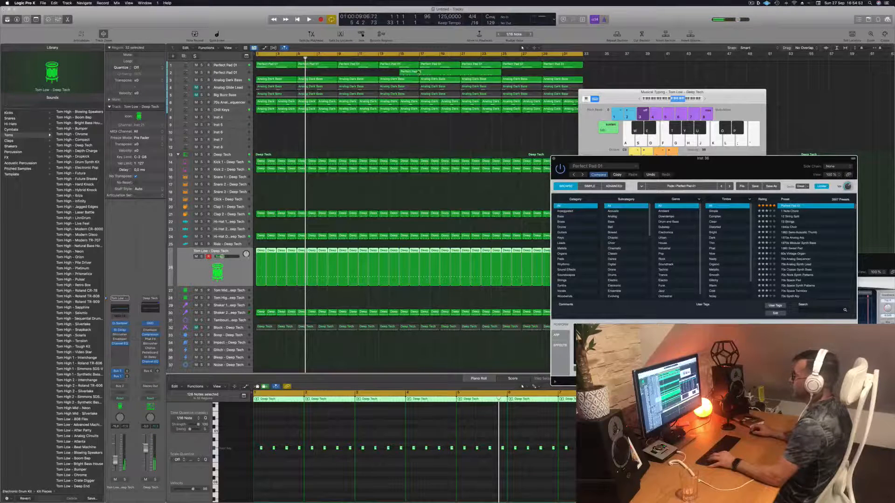
double_click(418, 58)
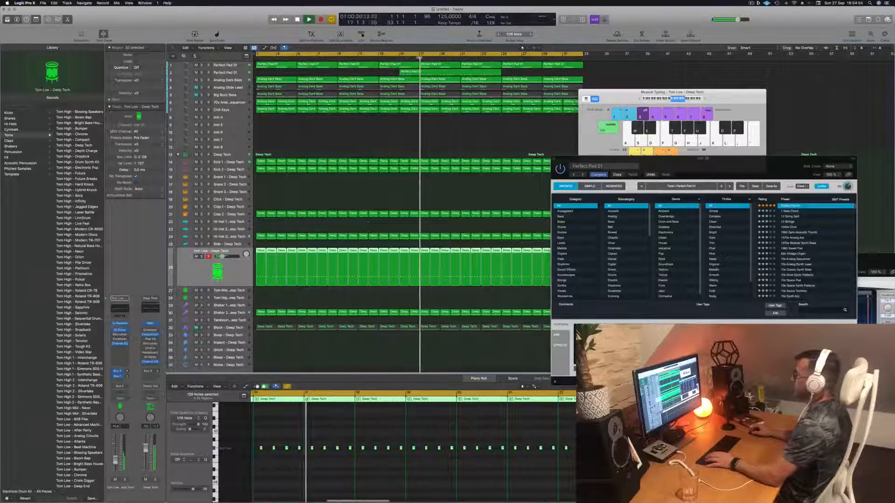
left_click(439, 70)
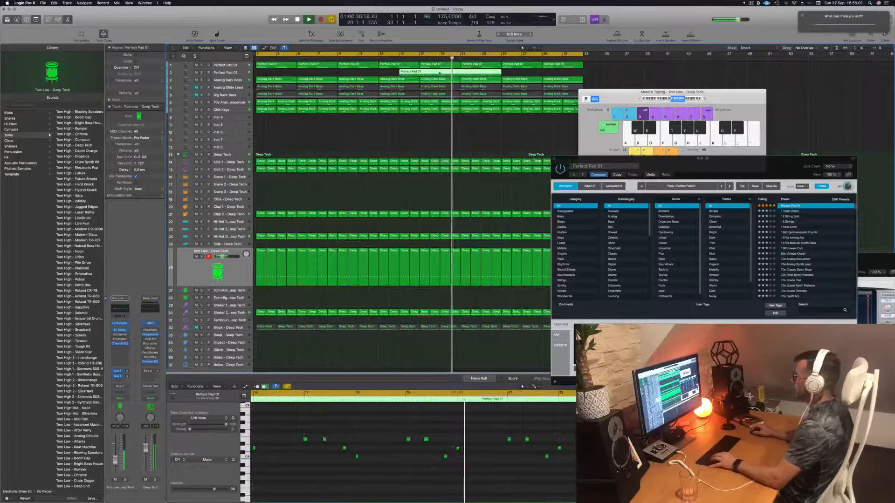
left_click(433, 110)
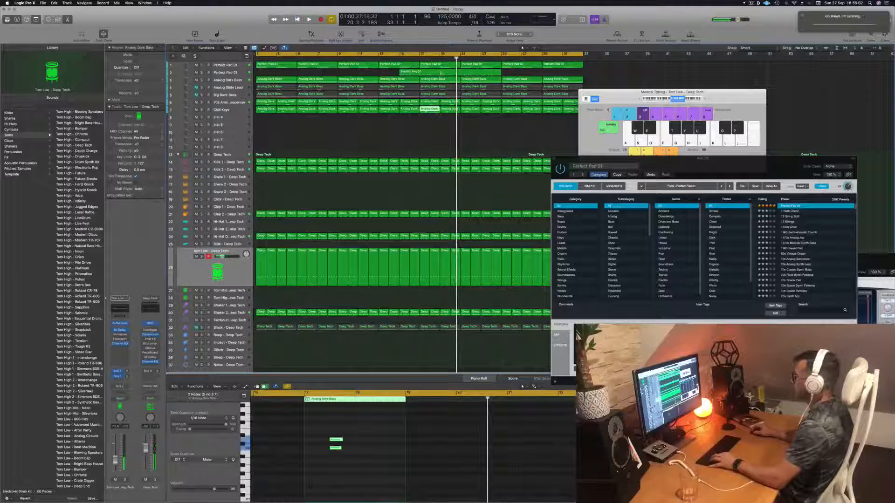
left_click(436, 72)
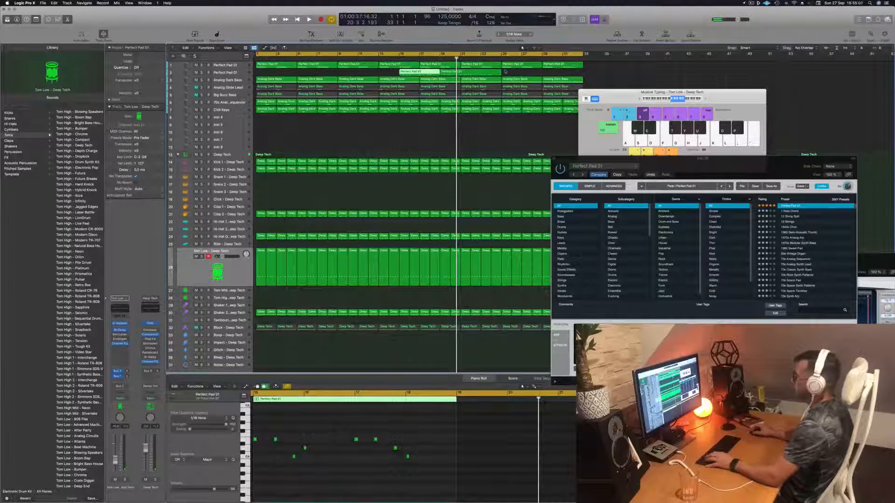
Delete the front part of the split melody region, move the remaining part to bar 1, and play it
key("Delete")
left_click_drag(464, 72, 279, 75)
key("space")
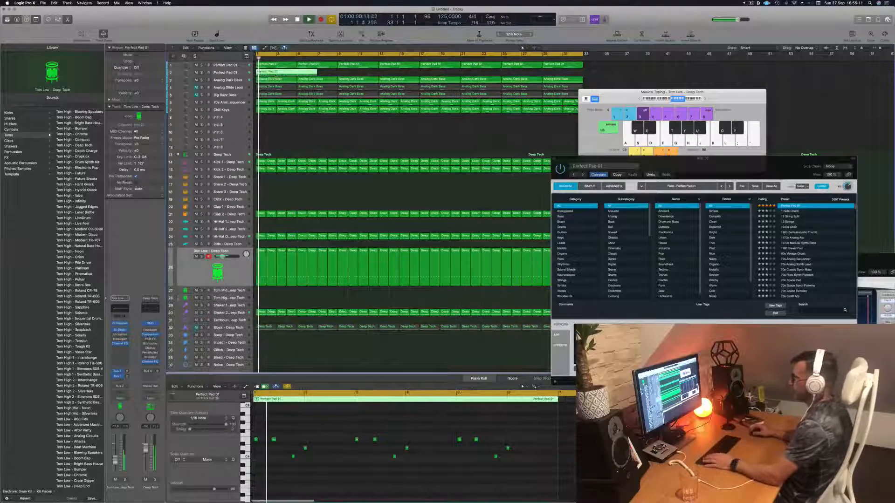
Shorten the melody region to four bars by splitting it at bar 5 and deleting the remainder
left_click(325, 478)
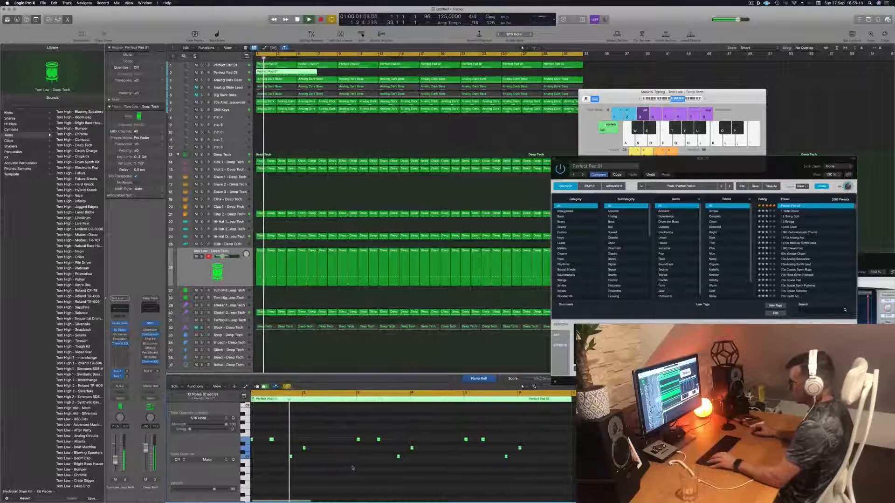
key("super+Left")
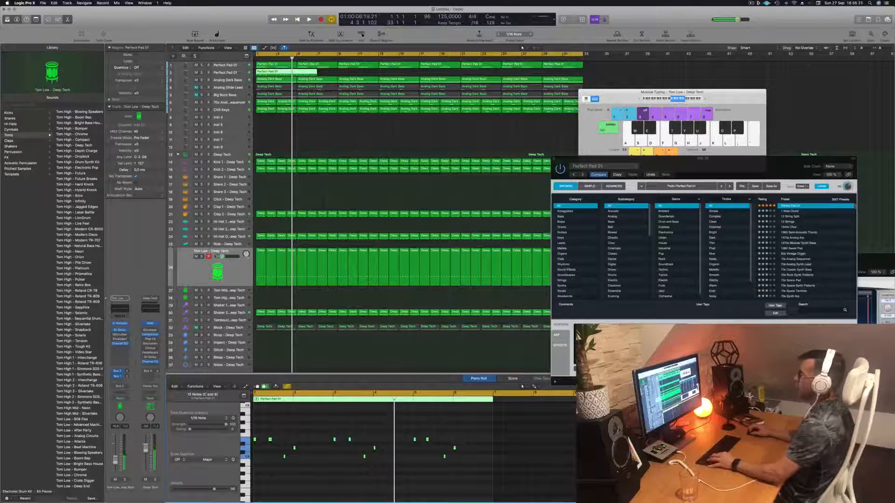
key("super+t")
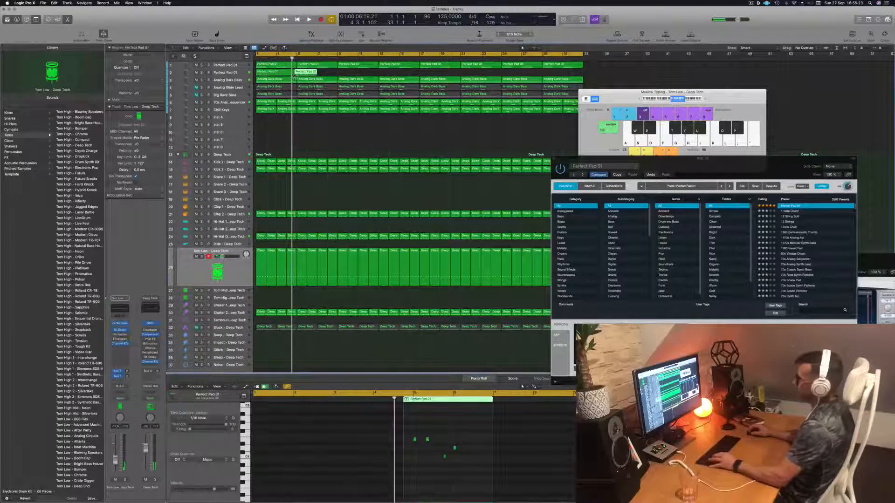
key("super+z")
double_click(297, 75, "super")
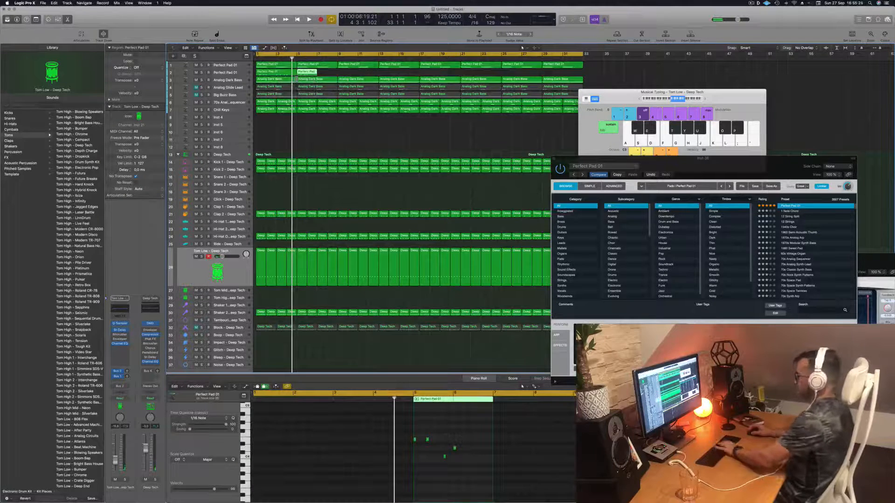
key("Delete")
Select the four-bar melody region and play it repeatedly from the beginning
left_click(282, 72)
key("space")
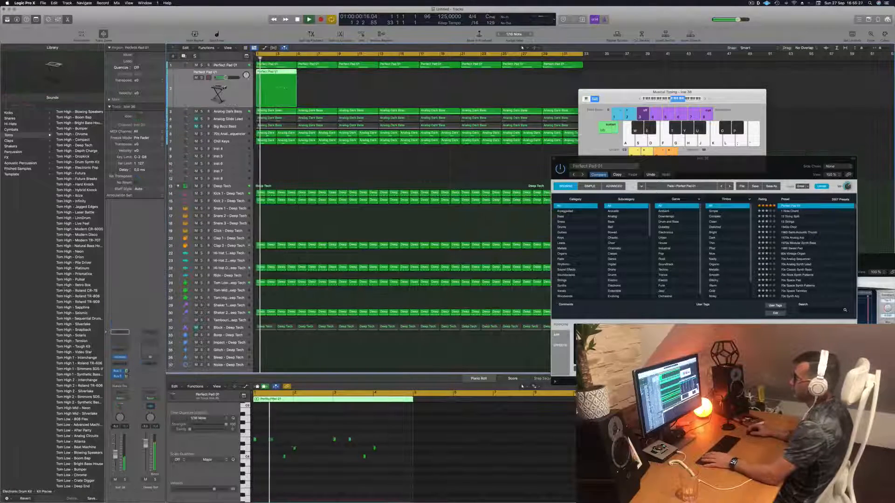
key("space")
key("space")
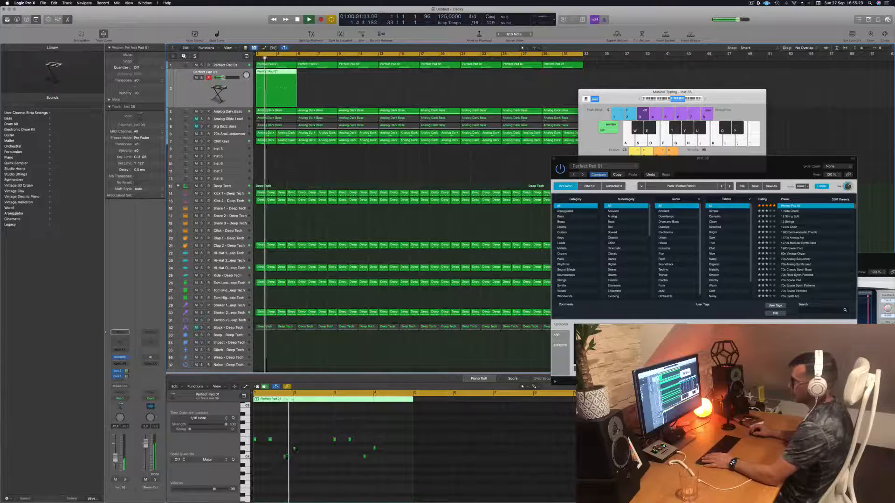
key("space")
key("space")
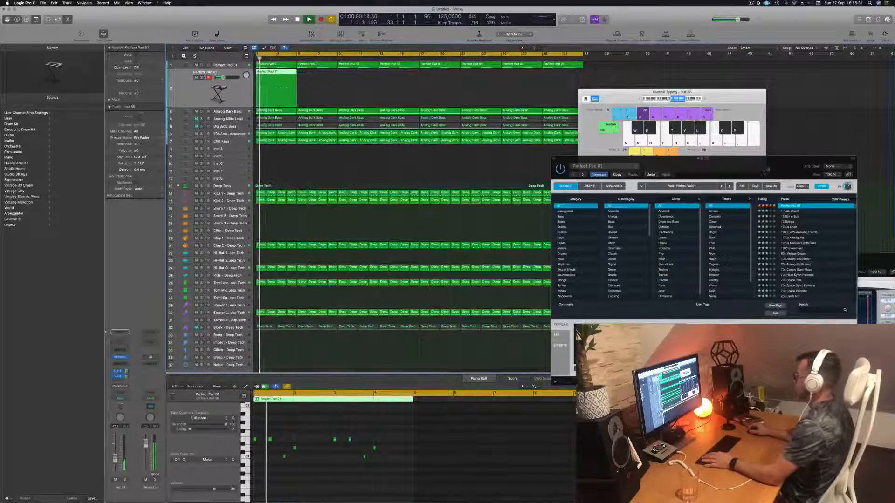
Audition the Lush and Rich variations of the melody pad's Alchemy sound during playback and return to Bold
left_click_drag(768, 168, 595, 165)
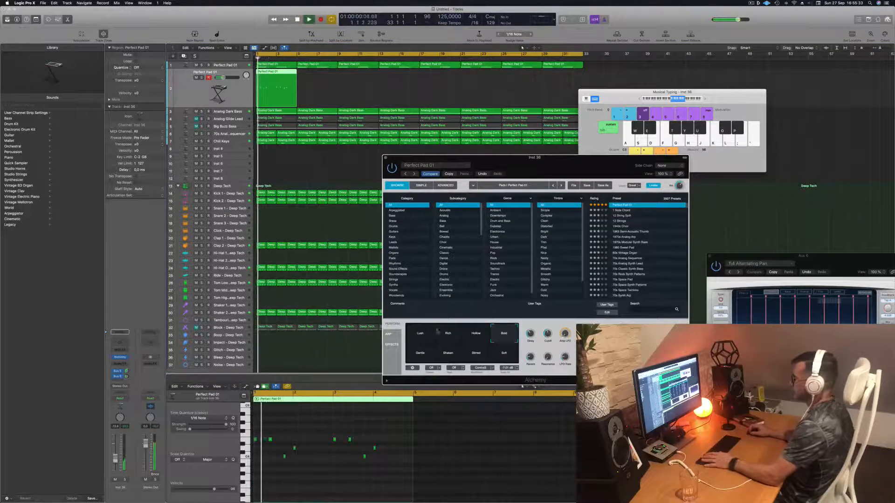
left_click(429, 336)
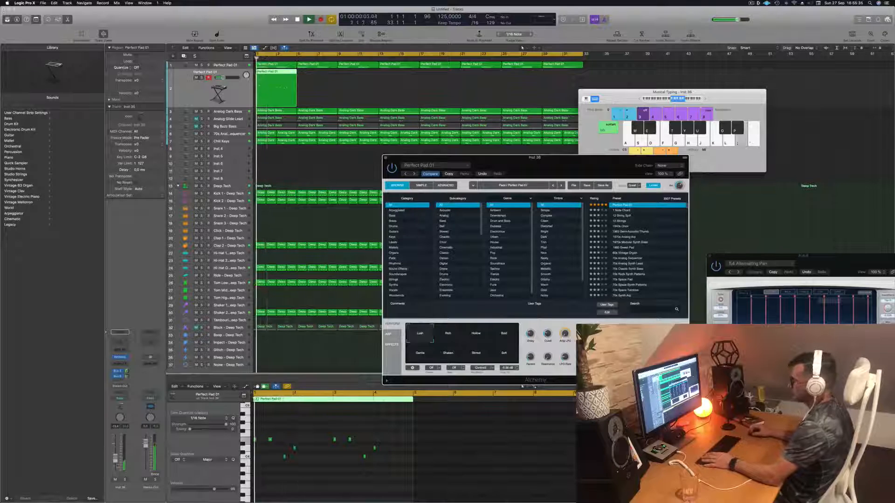
left_click(170, 436)
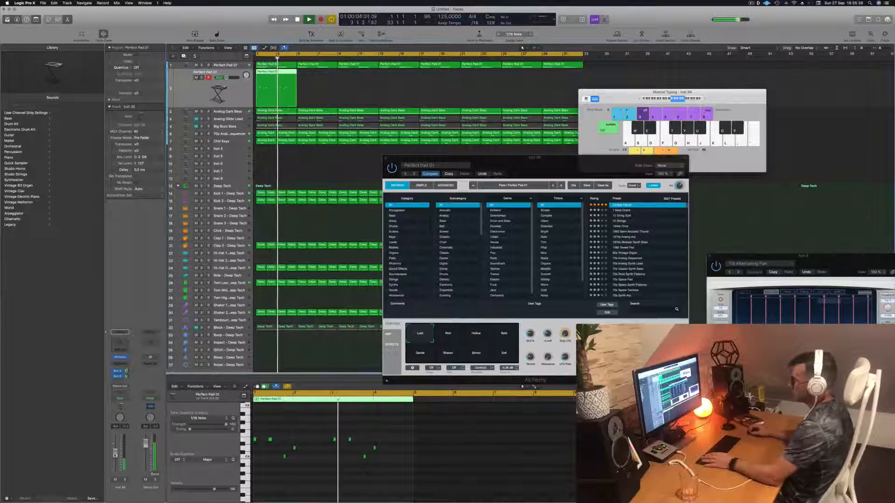
left_click(456, 333)
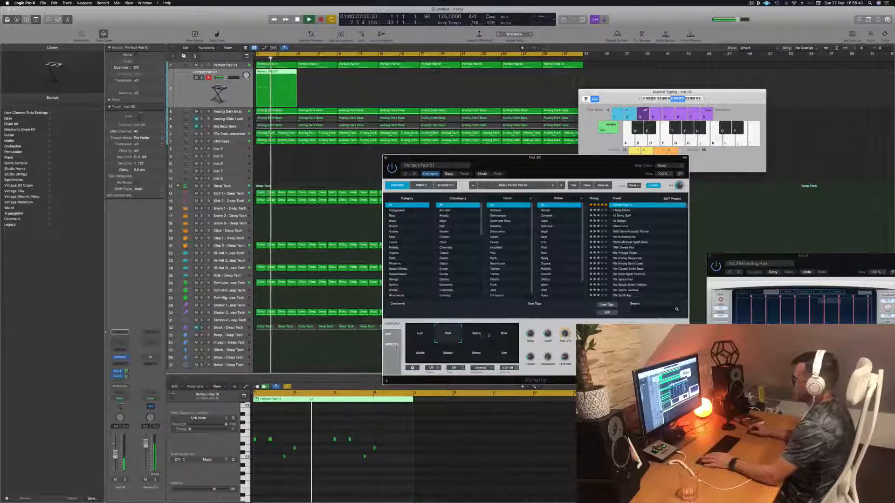
left_click(504, 335)
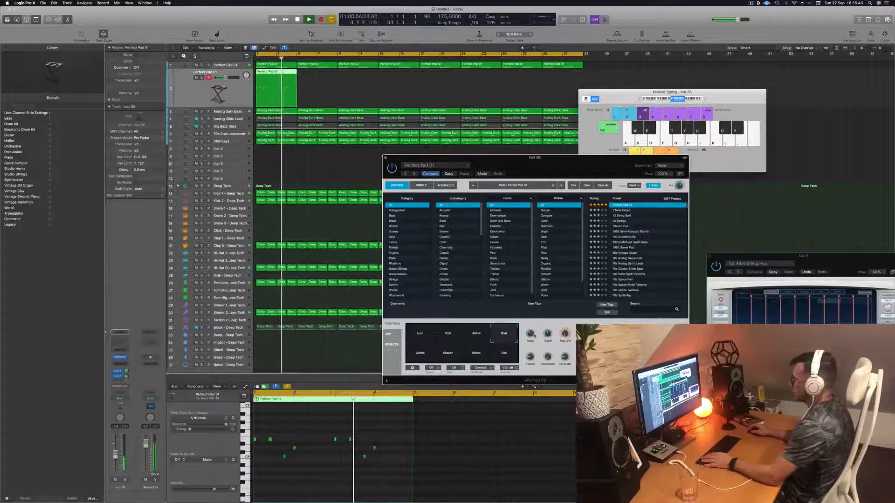
Add a Channel EQ to the melody pad track and enable its low cut at 366 Hz with 12 dB/Oct
key("space")
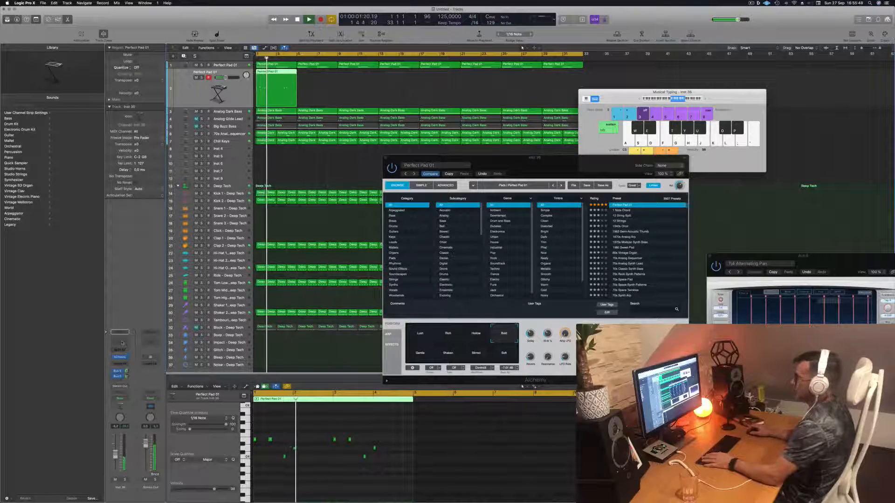
left_click(122, 343)
key("space")
key("space")
left_click(308, 105)
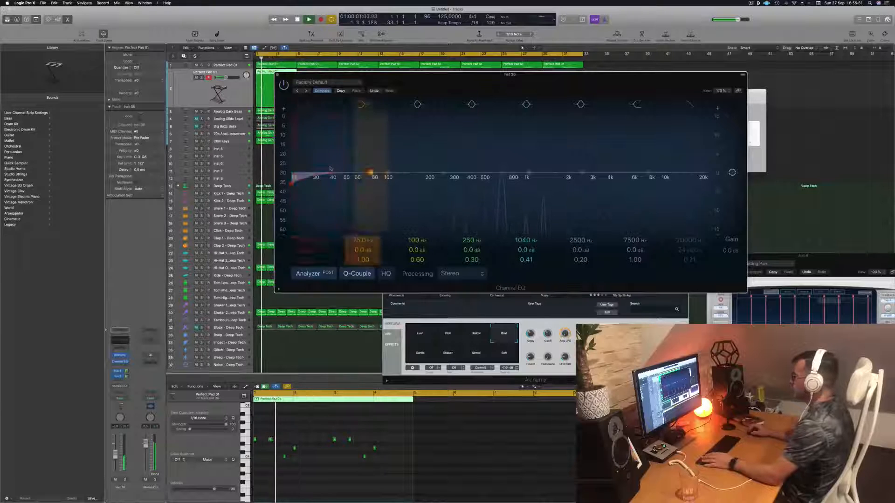
left_click_drag(330, 168, 494, 163)
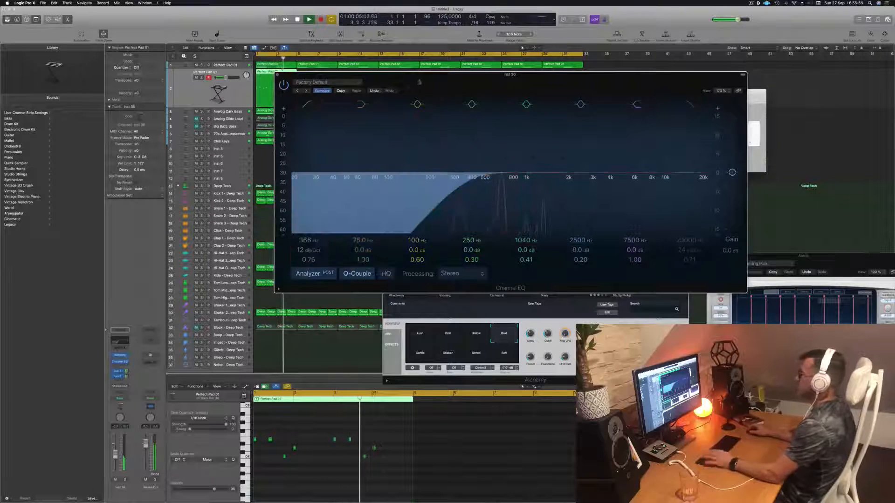
left_click_drag(400, 93, 412, 96)
left_click(288, 77)
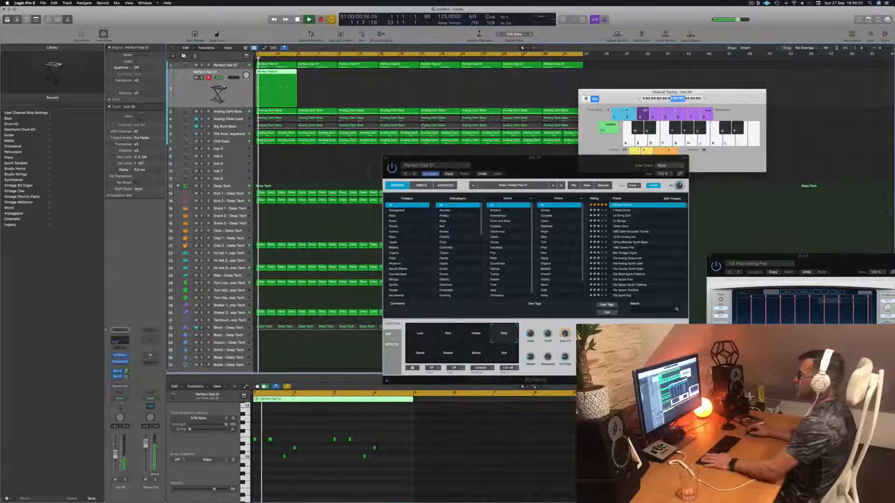
Duplicate the melody pad track with its settings and copy the four-bar melody region onto the new track
left_click_drag(531, 167, 491, 152)
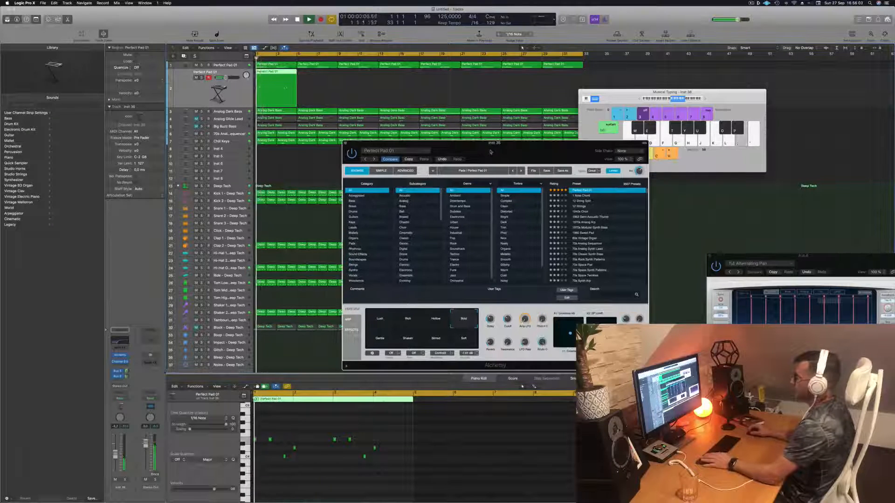
left_click(290, 448)
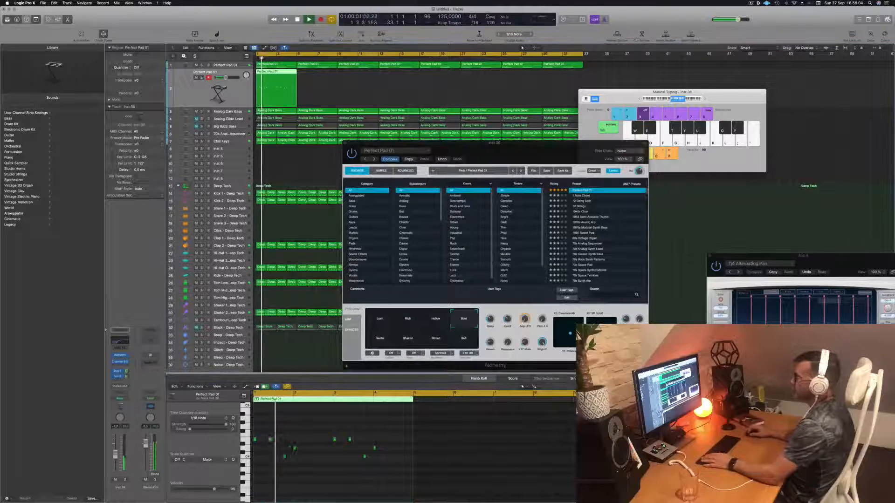
left_click(183, 56)
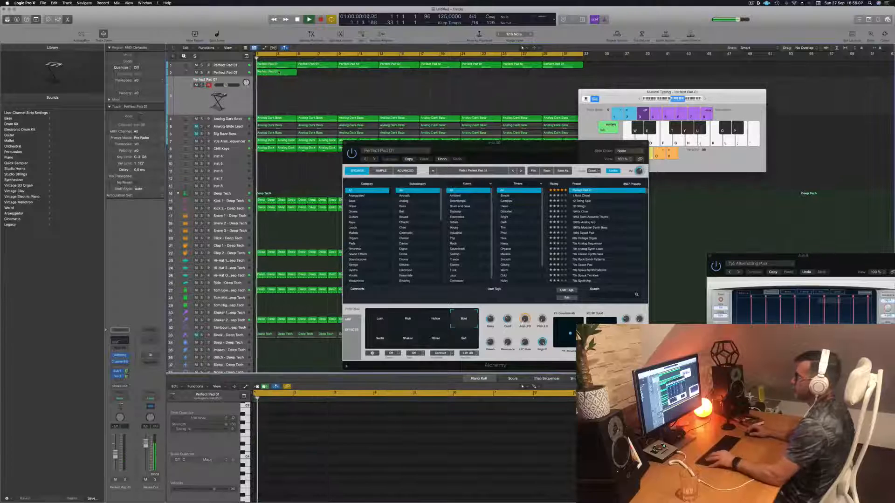
left_click_drag(271, 73, 271, 98)
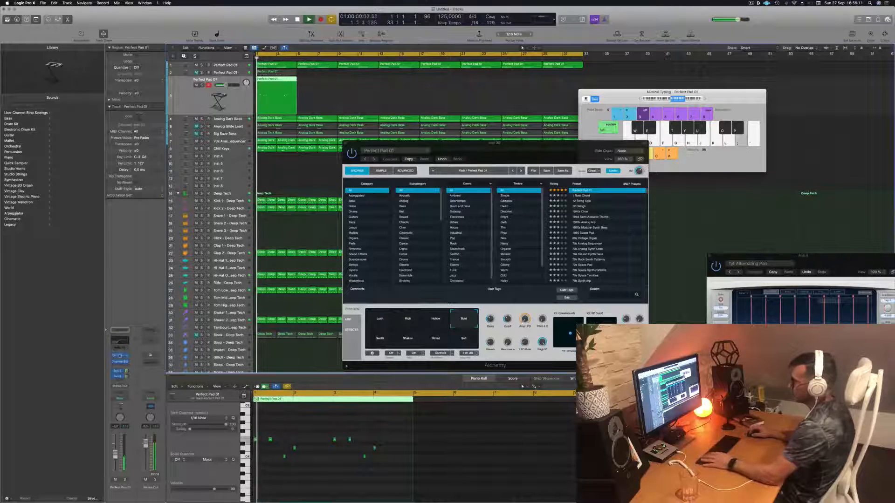
Sort the new track's Alchemy presets by rating and load the Deepest Emotion preset
left_click(120, 356)
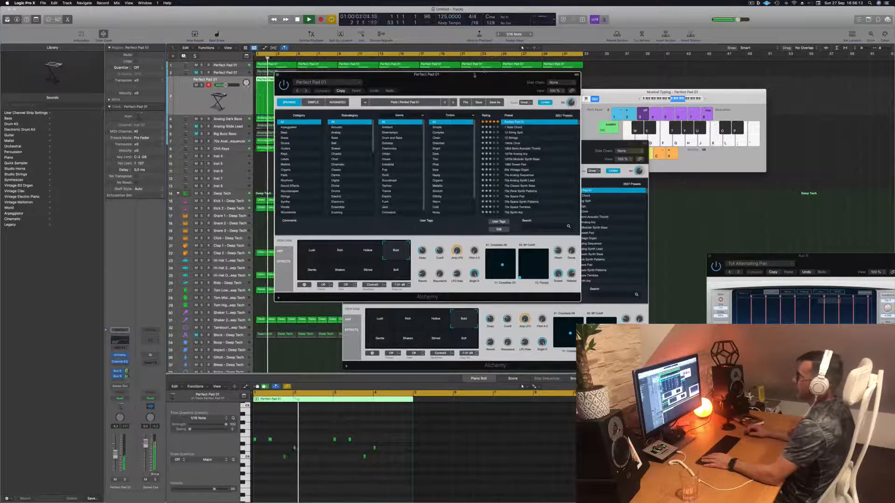
left_click_drag(474, 75, 531, 127)
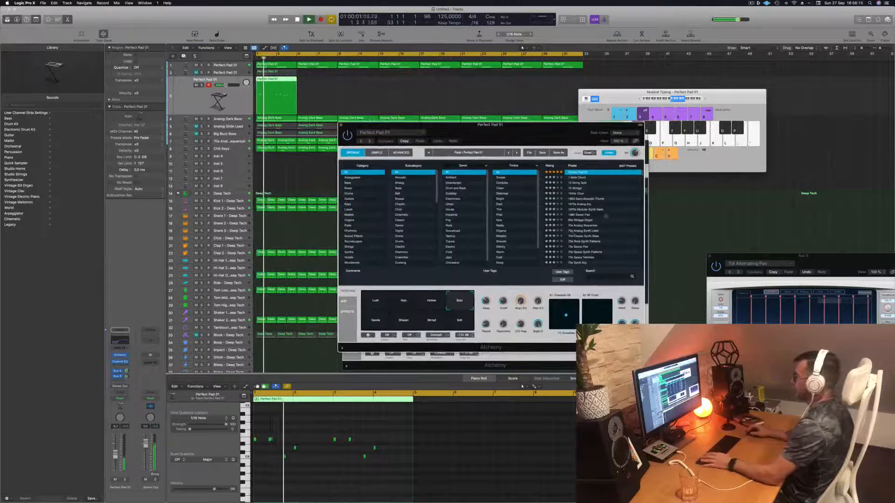
left_click(551, 166)
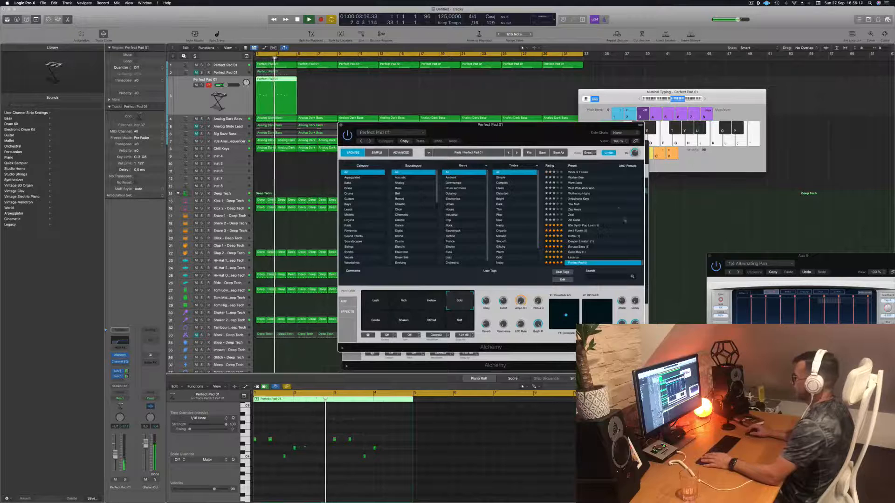
left_click(588, 241)
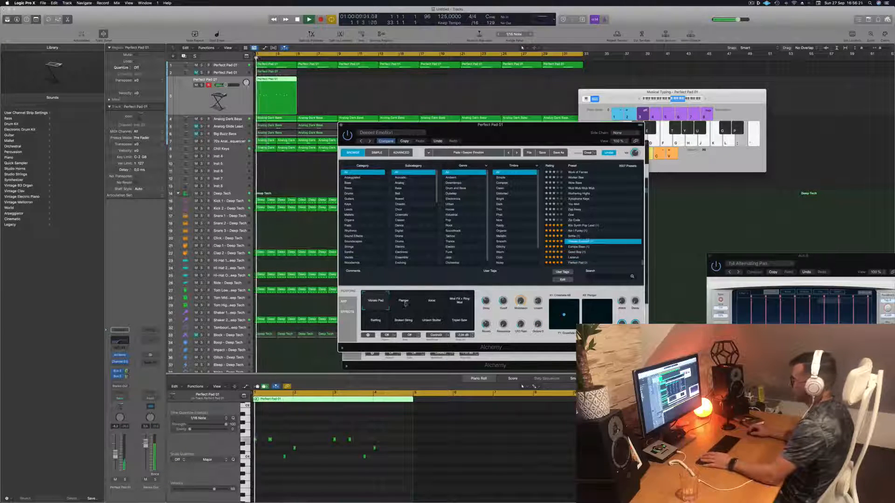
Audition Flanger and other variations of the Deeper Emotion preset during playback
left_click(429, 300)
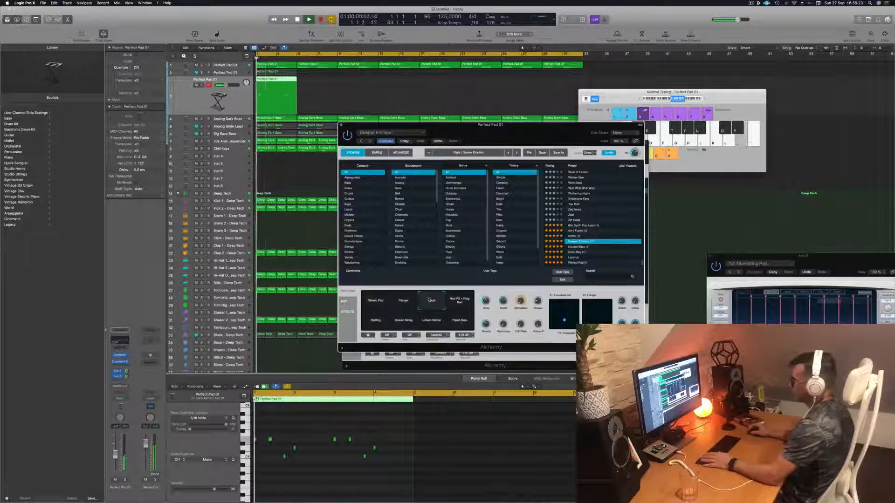
left_click(404, 303)
left_click(375, 320)
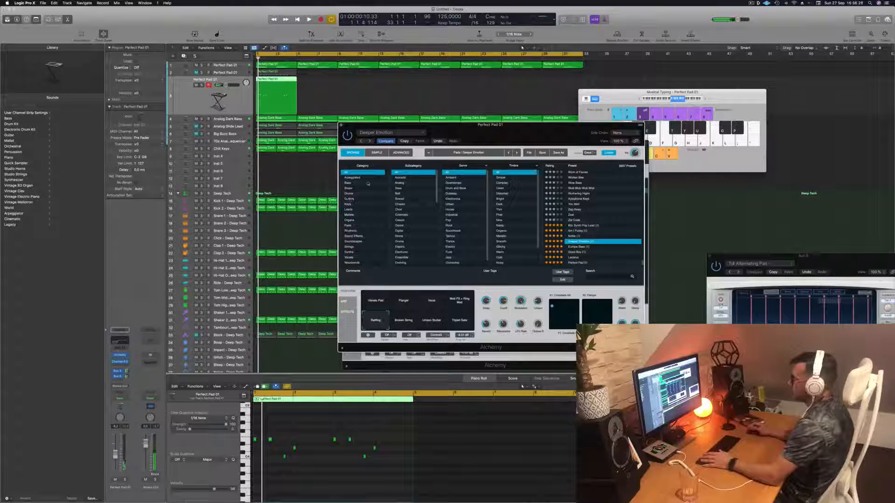
Filter the Alchemy presets to Pads with the Fast Attack subcategory, load 90s Luscious Pad and start playback
left_click(349, 226)
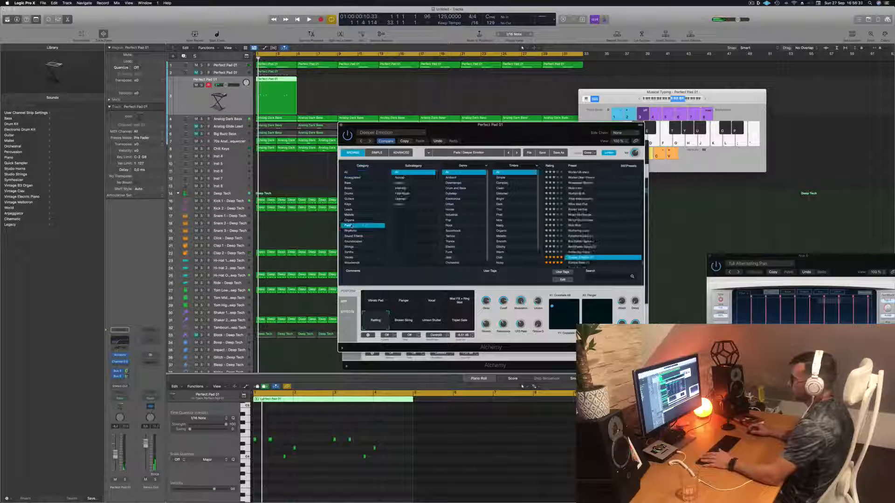
scroll(468, 214, "down", 1)
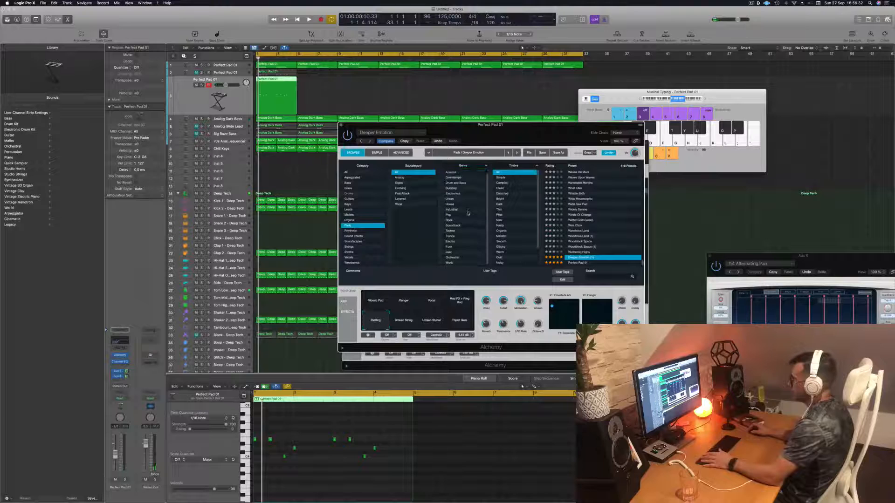
scroll(472, 214, "up", 1)
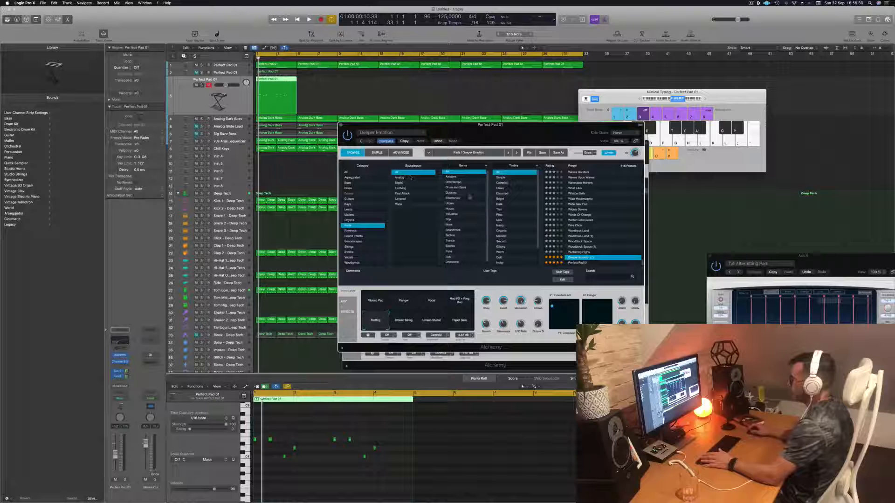
scroll(469, 195, "down", 1)
scroll(518, 197, "down", 1)
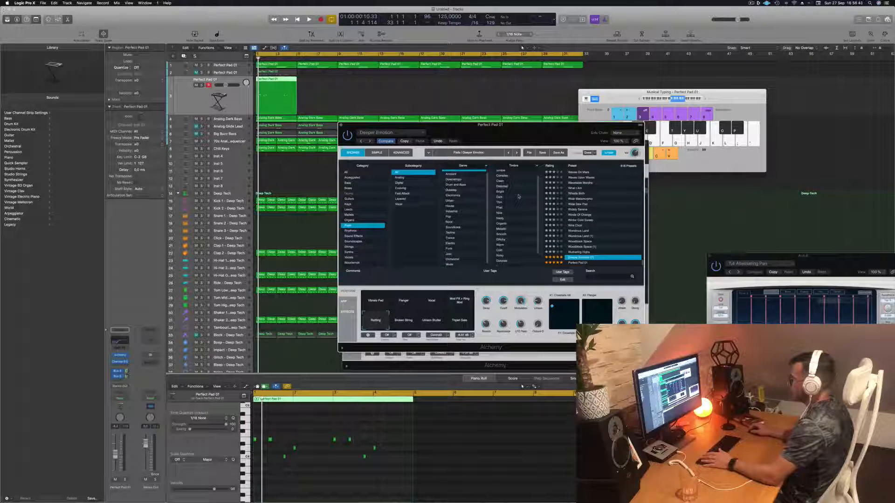
scroll(518, 197, "down", 1)
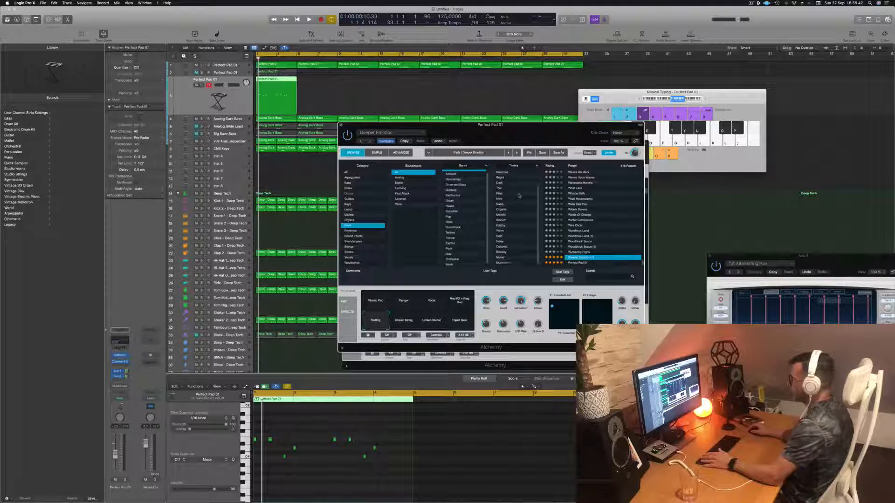
scroll(519, 197, "up", 3)
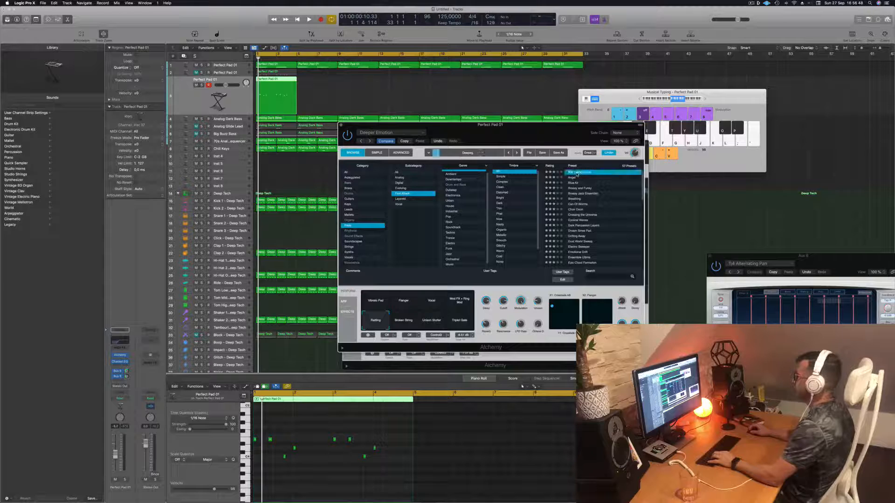
key("space")
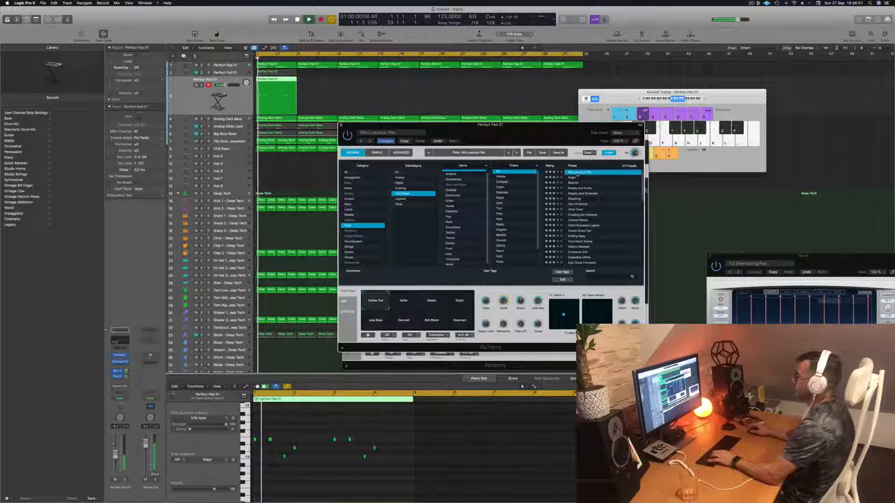
Adjust the filter cutoff of the 90s Luscious Pad sound while the track plays
left_click_drag(519, 131, 562, 123)
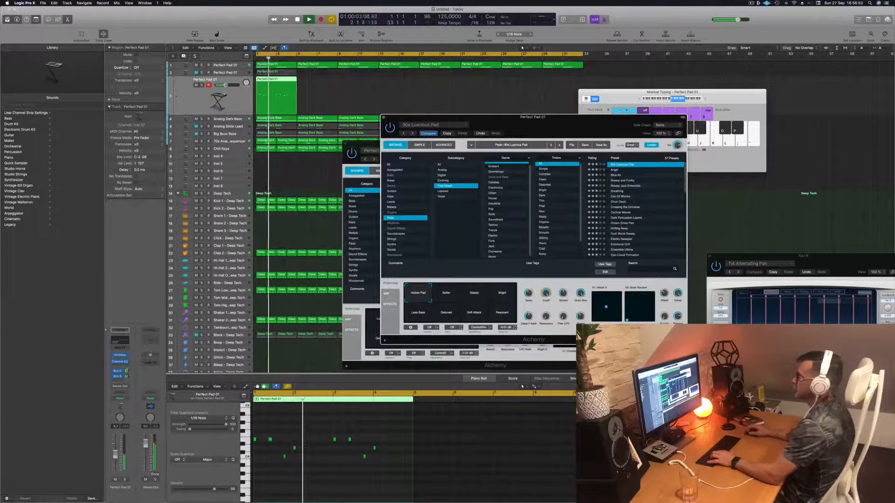
left_click(177, 96)
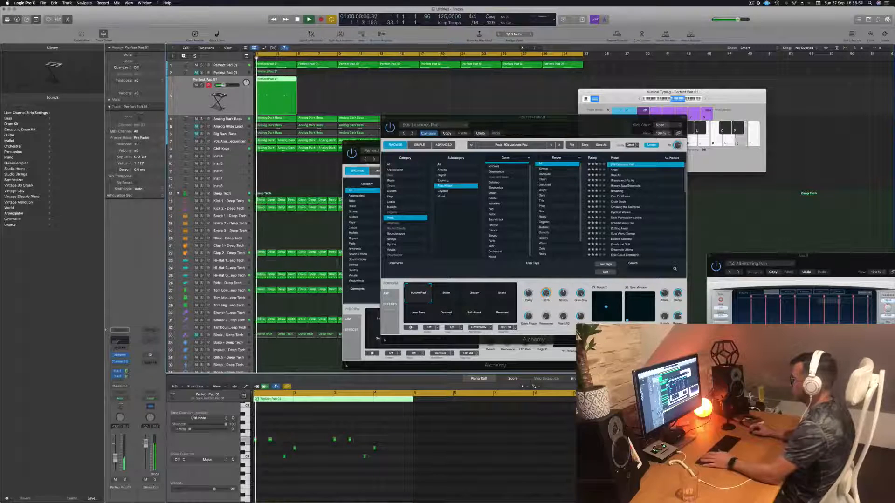
left_click_drag(546, 294, 547, 316)
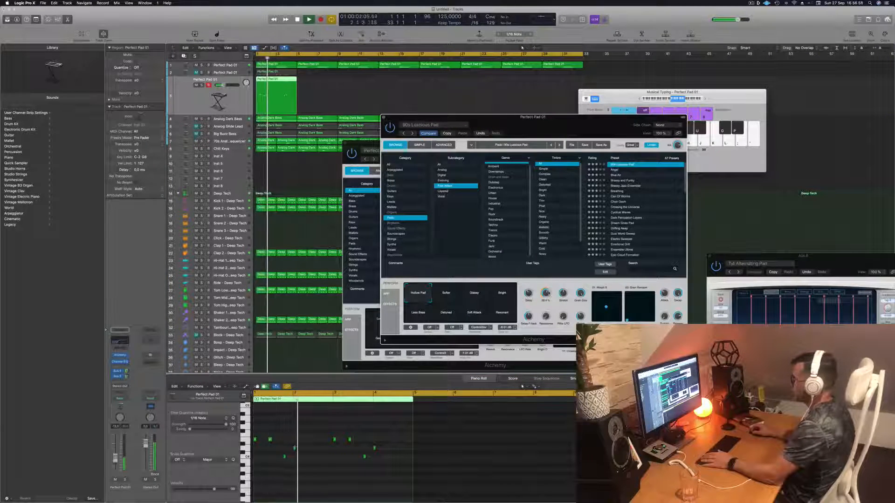
left_click_drag(551, 132, 581, 112)
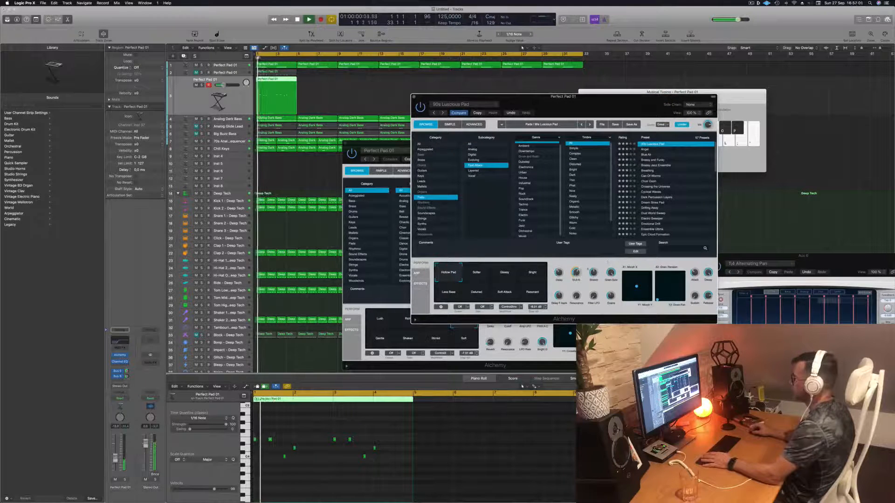
Audition the Softer, Glassy, Bright, Less Bass, Detuned, Soft Attack and Resonant variations and return to Hollow Pad
left_click(479, 275)
left_click(500, 276)
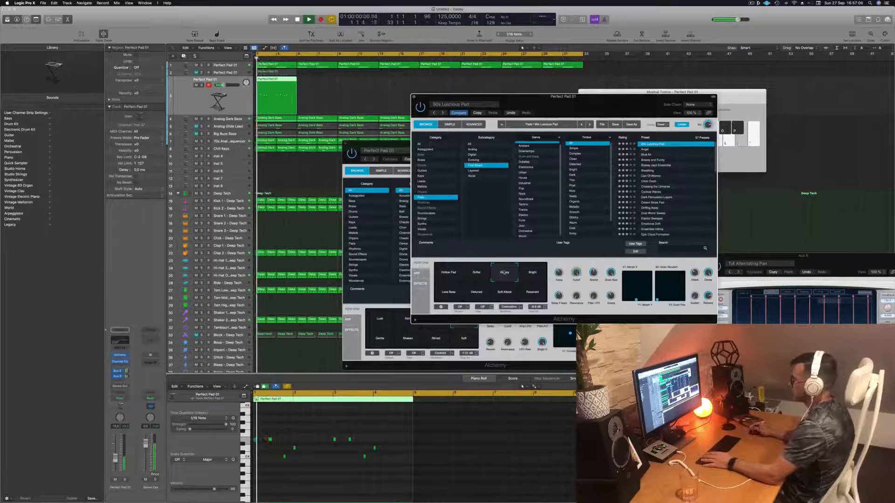
left_click(534, 276)
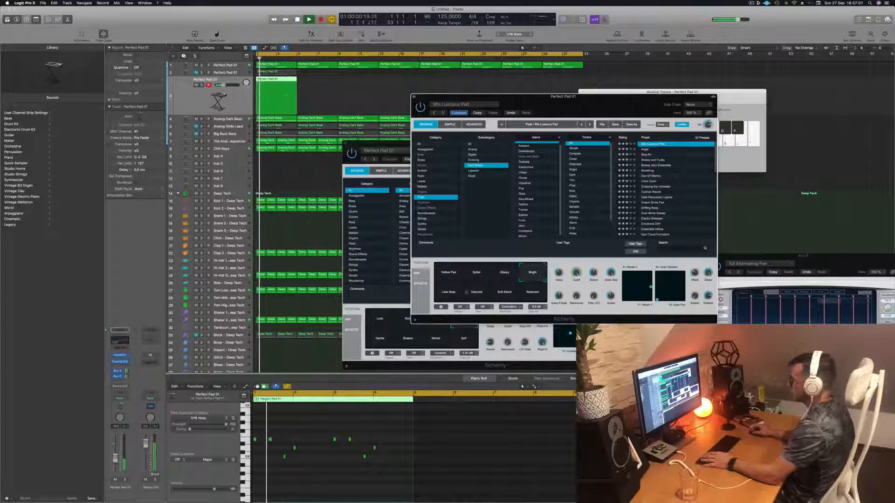
left_click(449, 293)
left_click(479, 294)
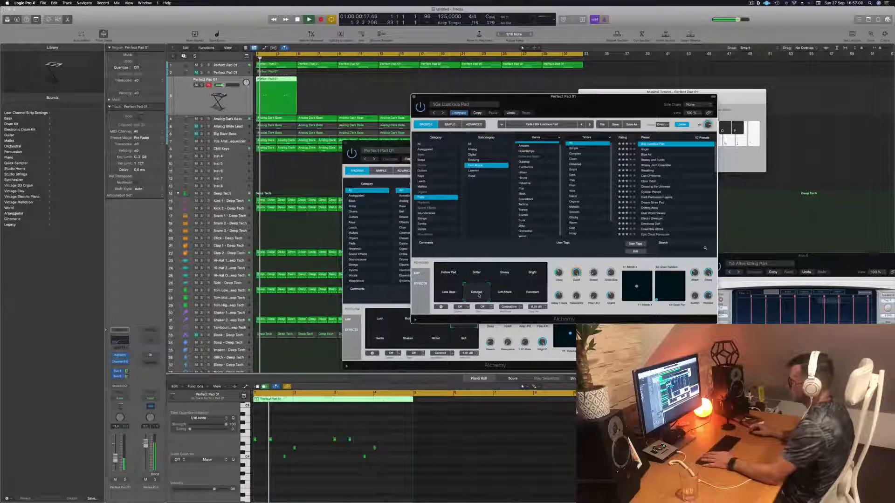
left_click(506, 295)
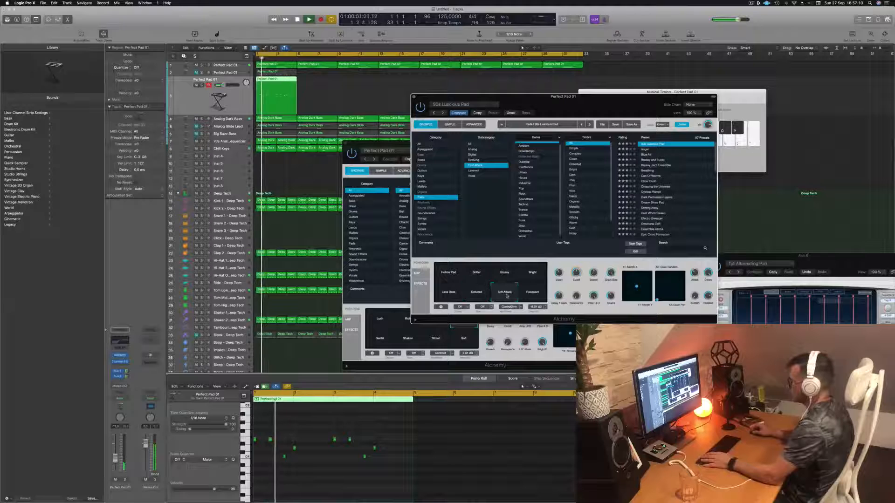
left_click(534, 295)
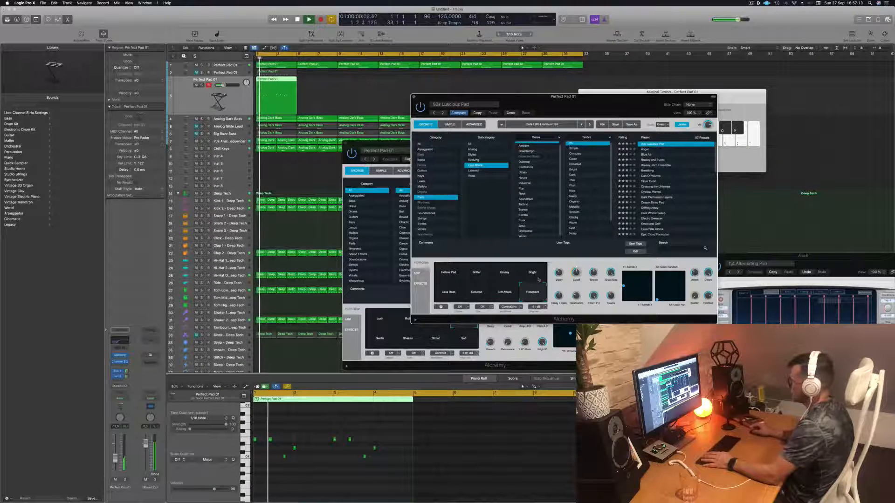
left_click(536, 278)
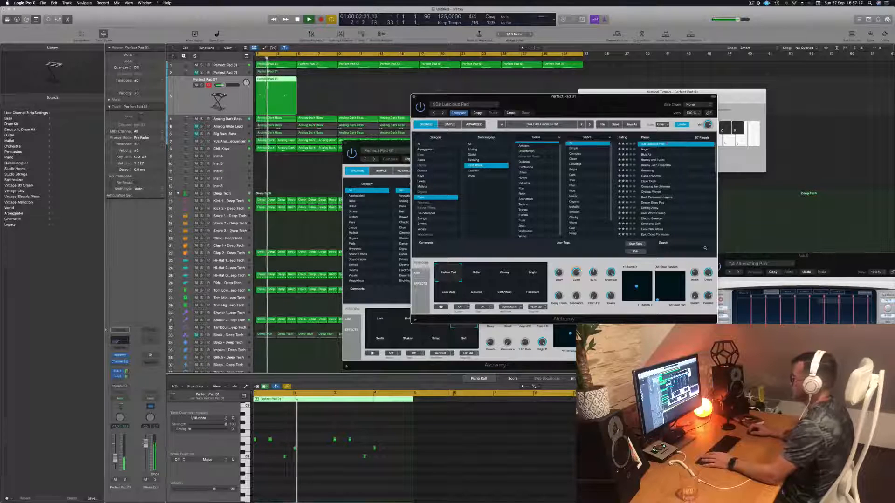
Copy the third track's four-bar melody region to bar 5 and replay from the start
left_click_drag(617, 107, 632, 98)
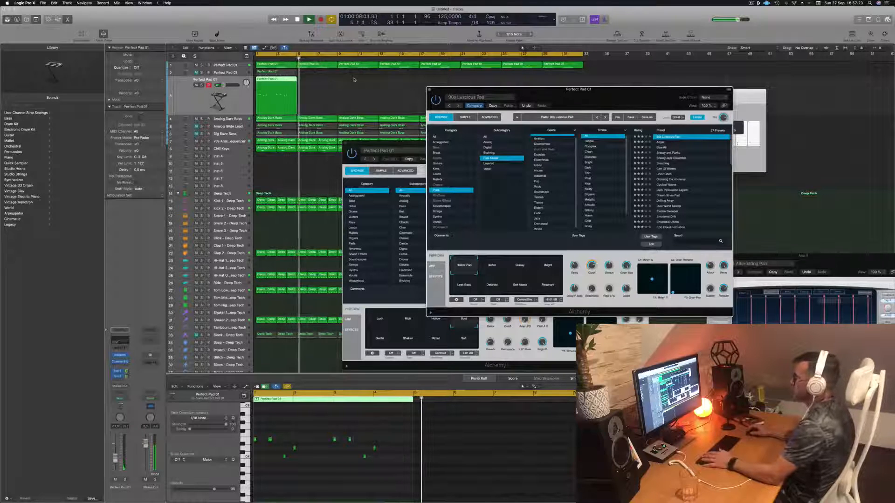
key("Return")
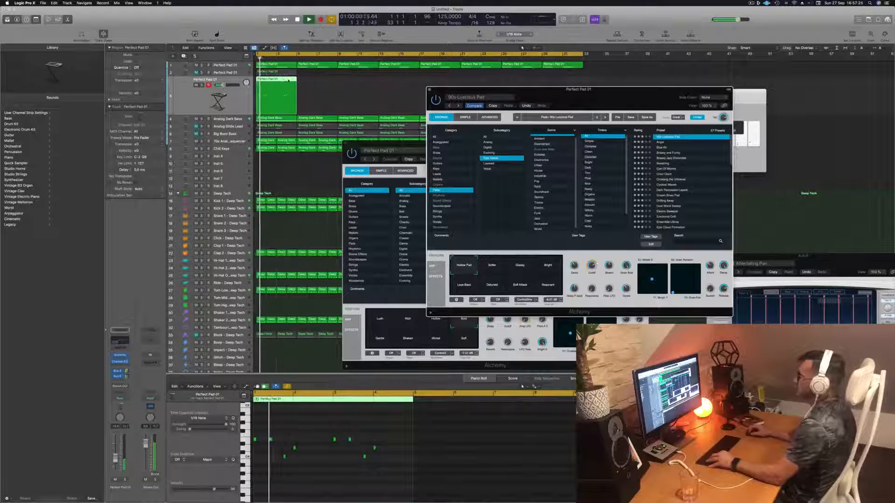
left_click_drag(288, 80, 327, 85)
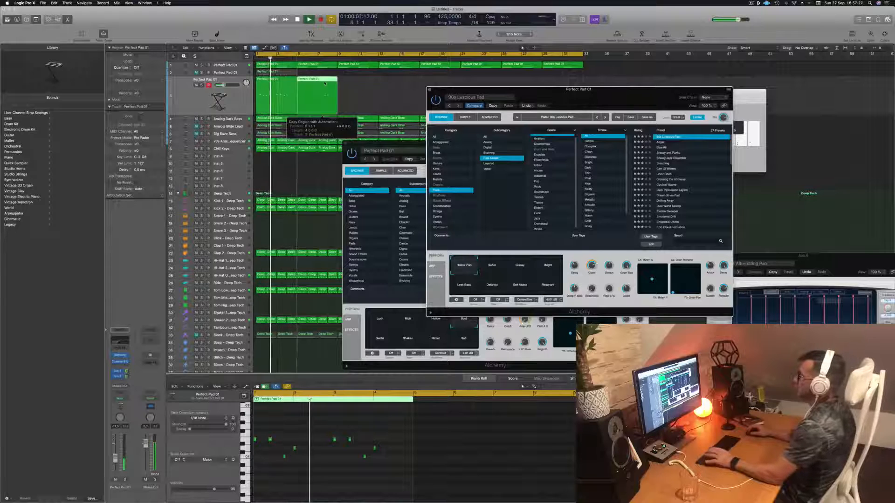
key("Return")
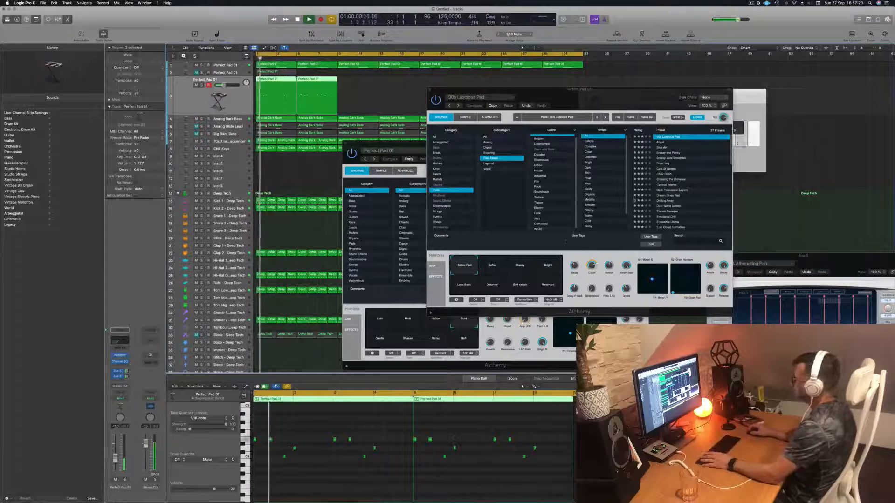
Try the Angel preset on the third track and audition its Sweet and Whistling variations
left_click(664, 142)
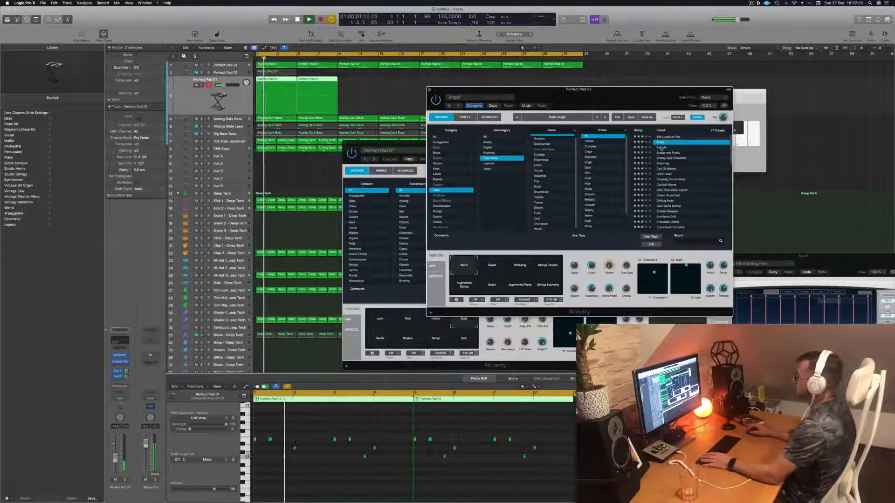
left_click_drag(665, 101, 622, 136)
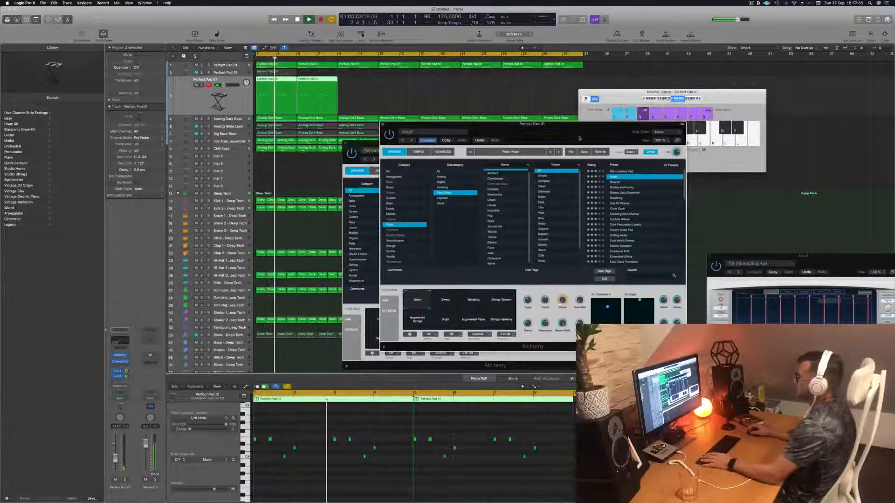
left_click(447, 305)
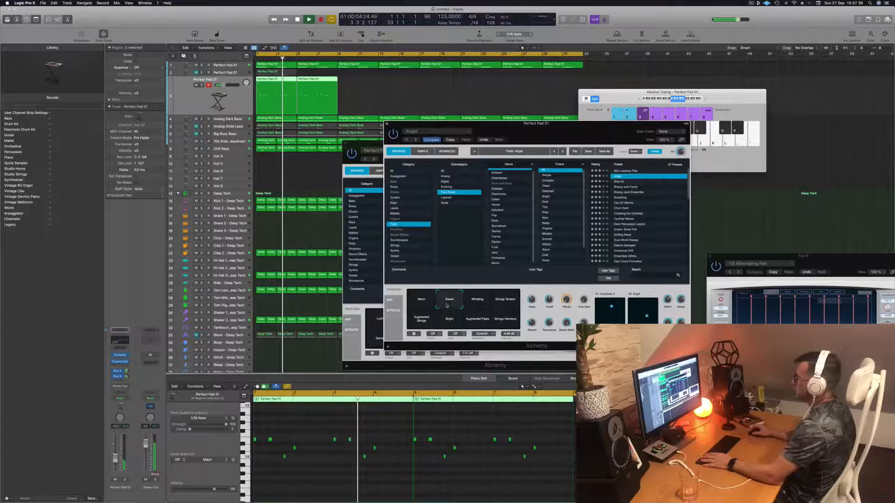
left_click(475, 304)
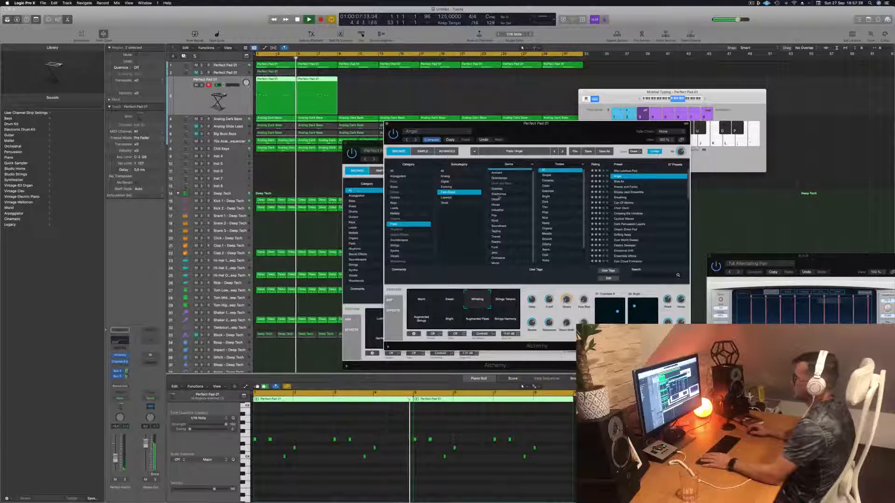
Copy both melody regions on the third track to bar 9 and replay from the start
left_click_drag(401, 110, 358, 85)
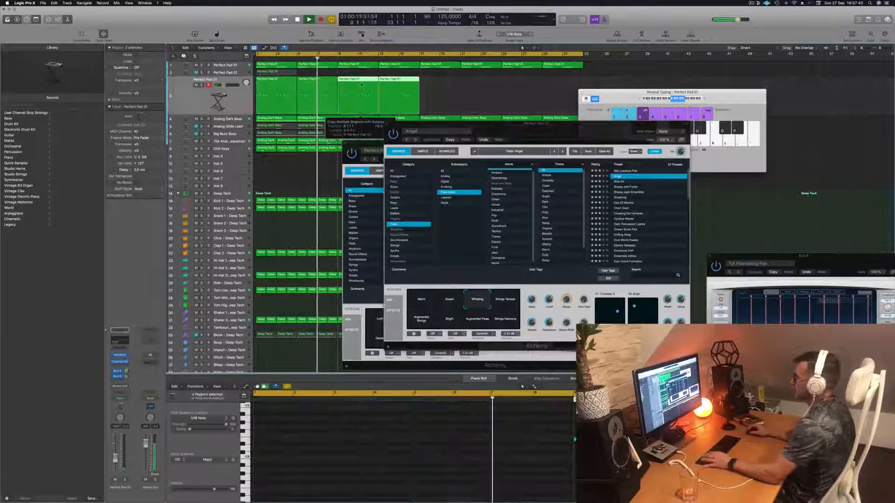
key("Return")
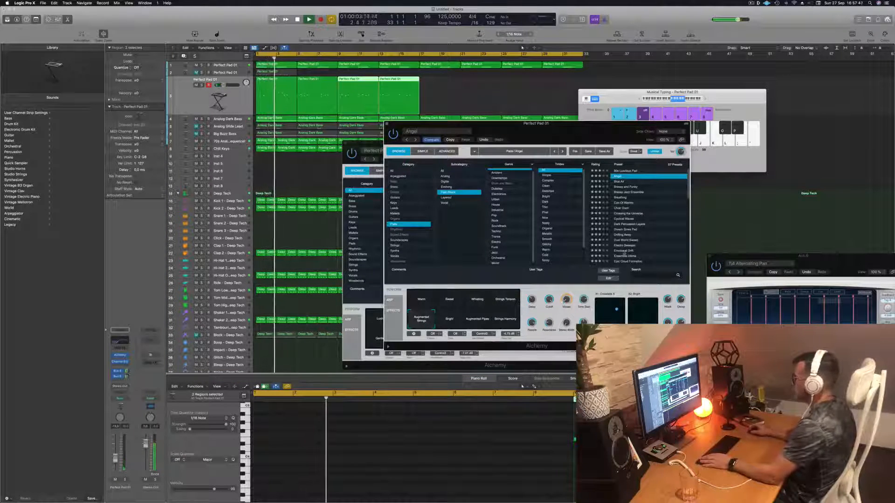
Reload the 90s Luscious Pad preset and check the third track's volume level during playback
key("Up")
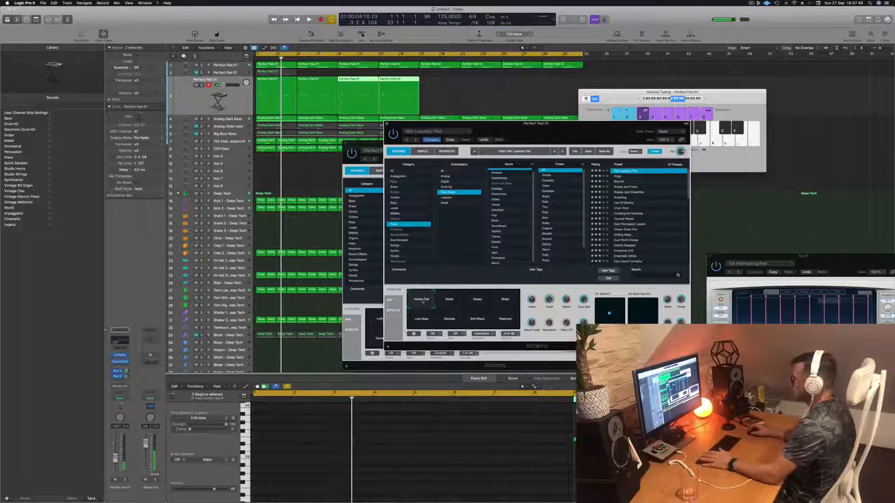
key("space")
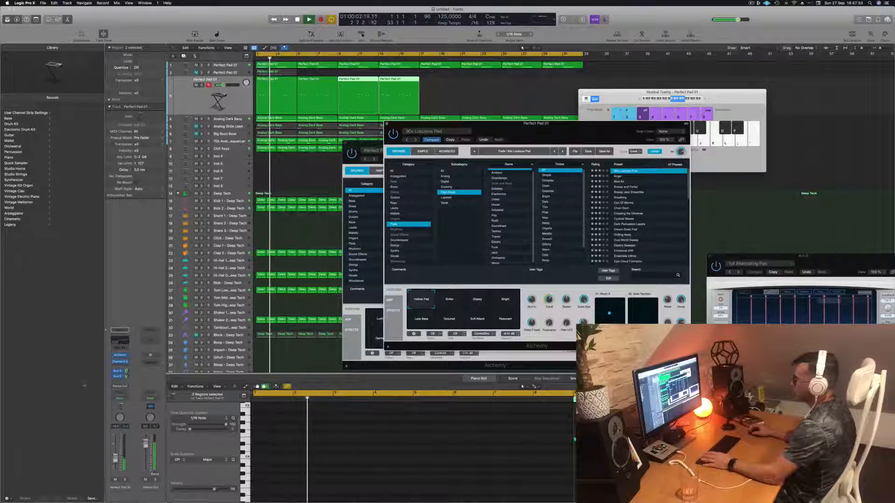
left_click(115, 459)
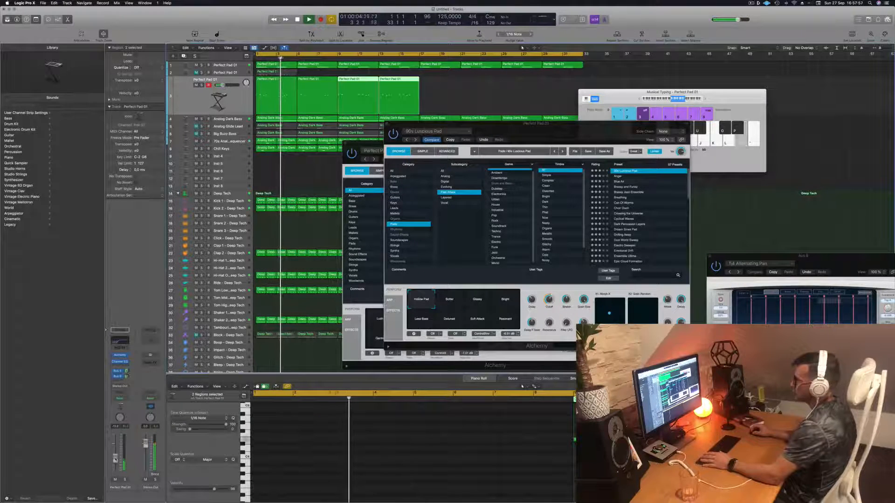
Close both open Alchemy windows to clear the view of the arrangement
left_click(387, 124)
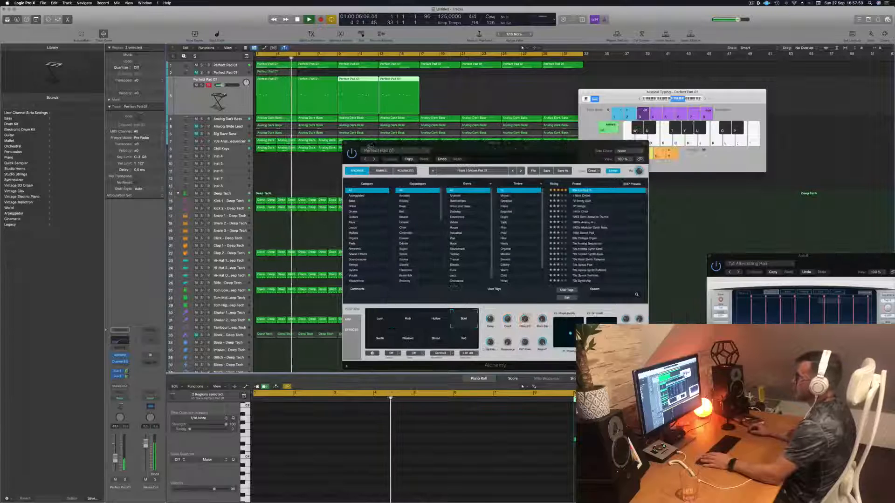
left_click_drag(365, 146, 333, 153)
left_click(315, 149)
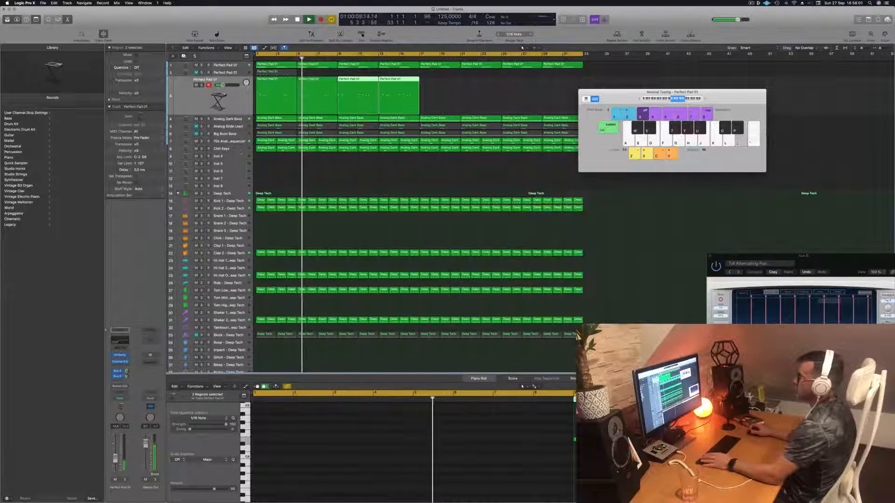
Select the Analog Dark Bass track and restart playback of the arrangement from the beginning
key("space")
key("space")
left_click(227, 119)
key("space")
key("space")
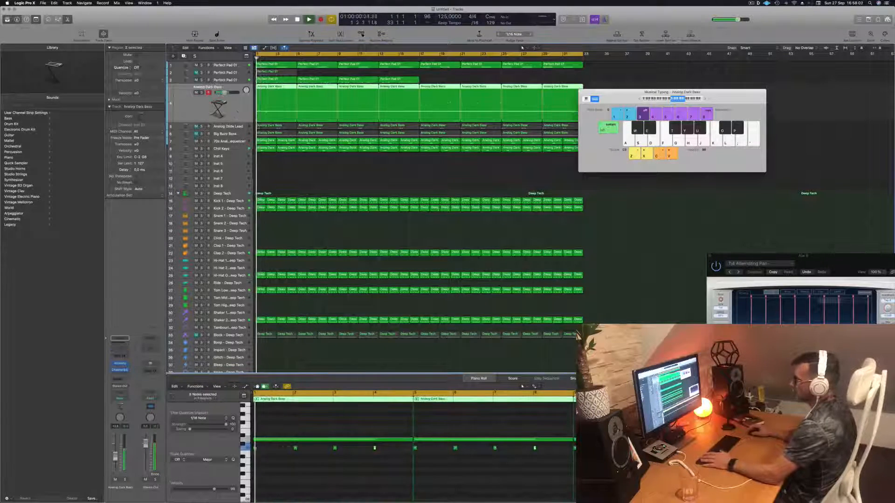
Low-pass the Analog Dark Bass track with Channel EQ's high-cut band at 114 Hz and 48 dB/Oct during playback
key("space")
key("space")
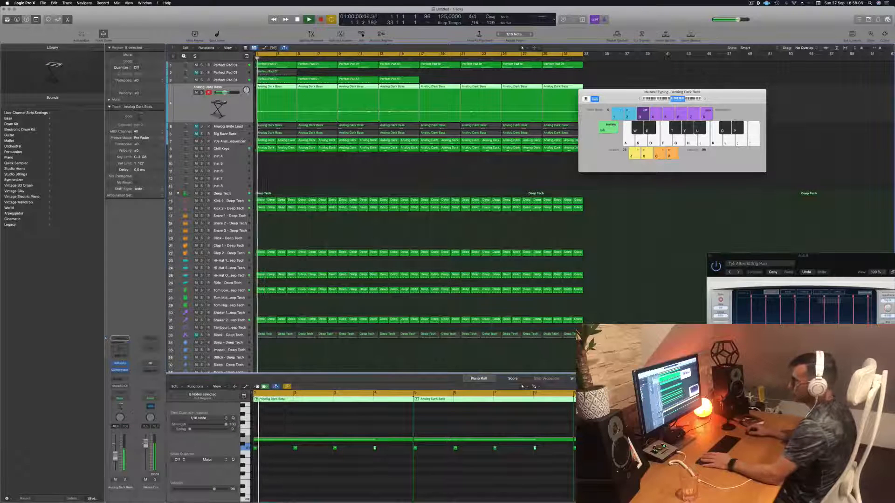
left_click(121, 340)
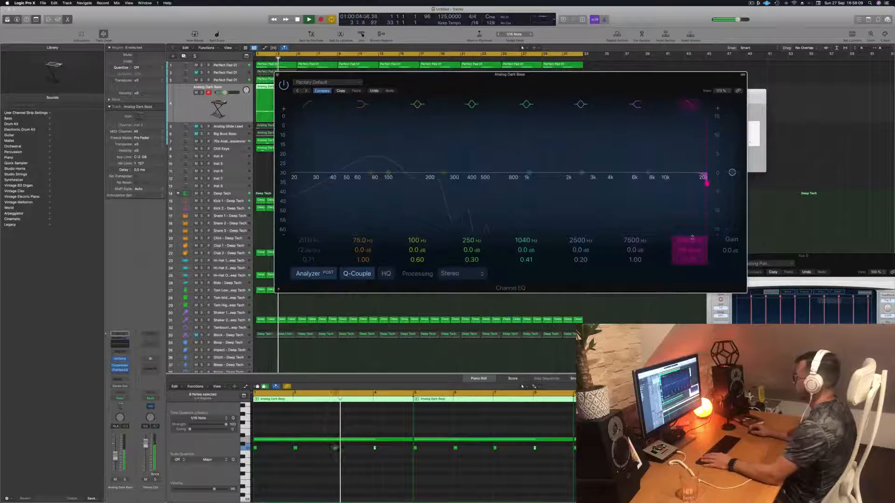
left_click_drag(706, 183, 420, 184)
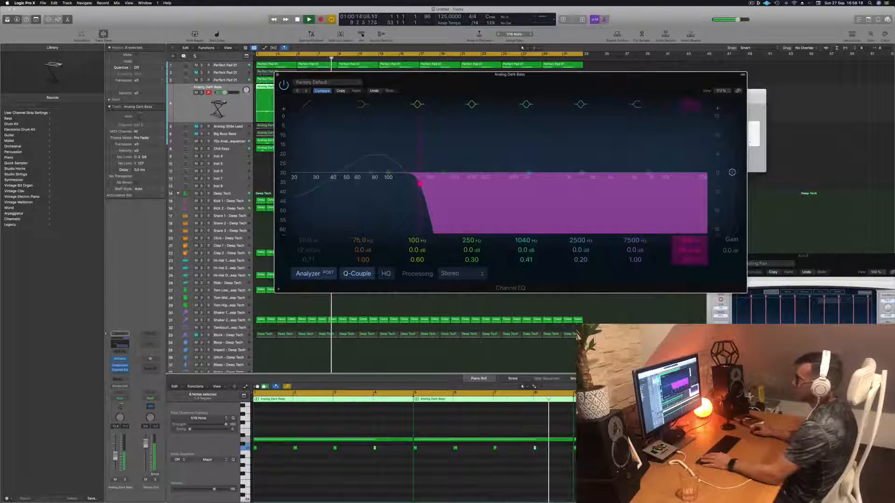
key("Return")
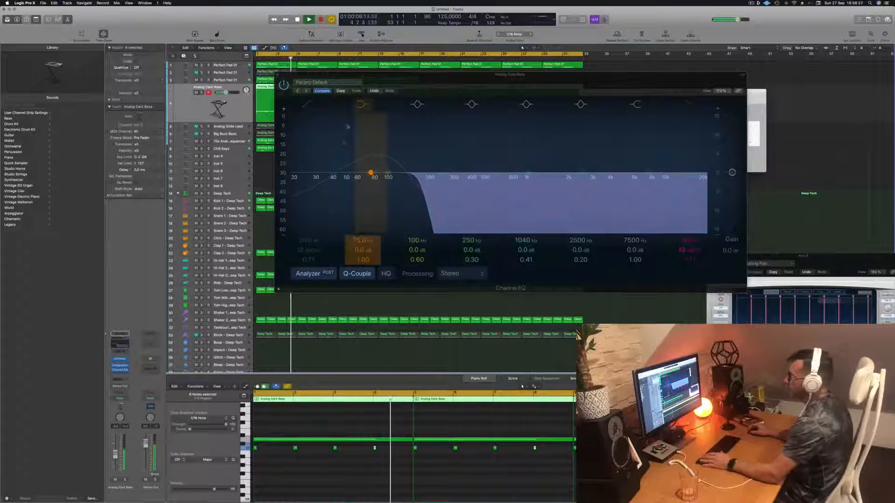
left_click_drag(423, 76, 415, 89)
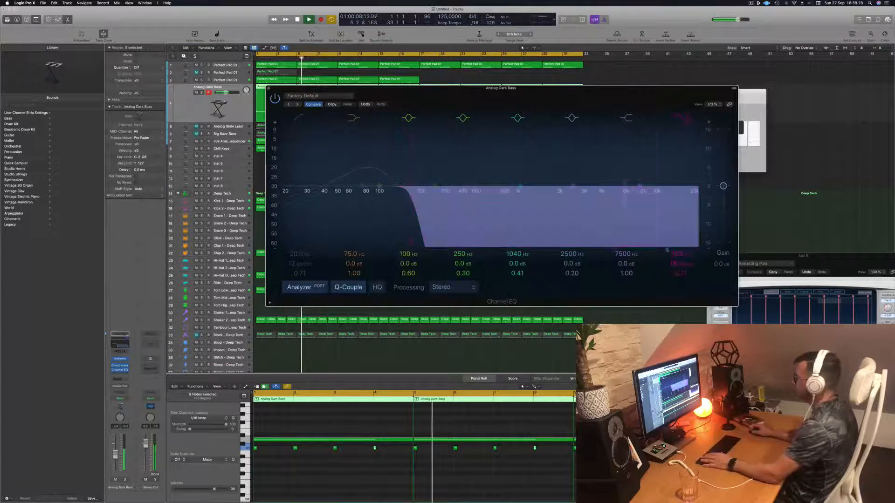
left_click_drag(678, 254, 677, 267)
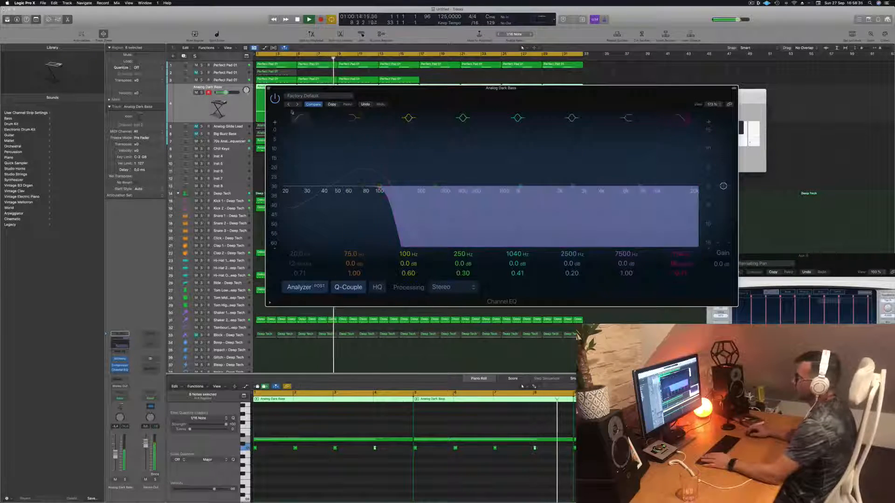
Compare the Analog Dark Bass sound with its Channel EQ bypassed and active, and close the EQ window
left_click(274, 99)
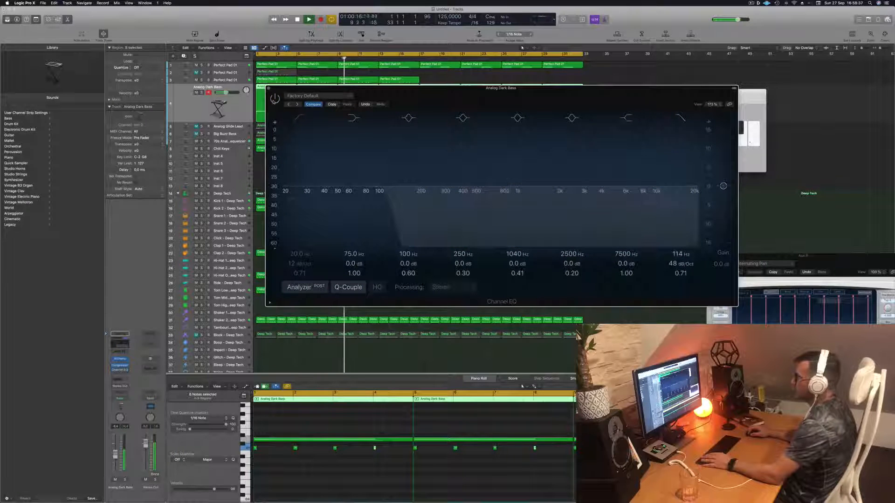
left_click(274, 98)
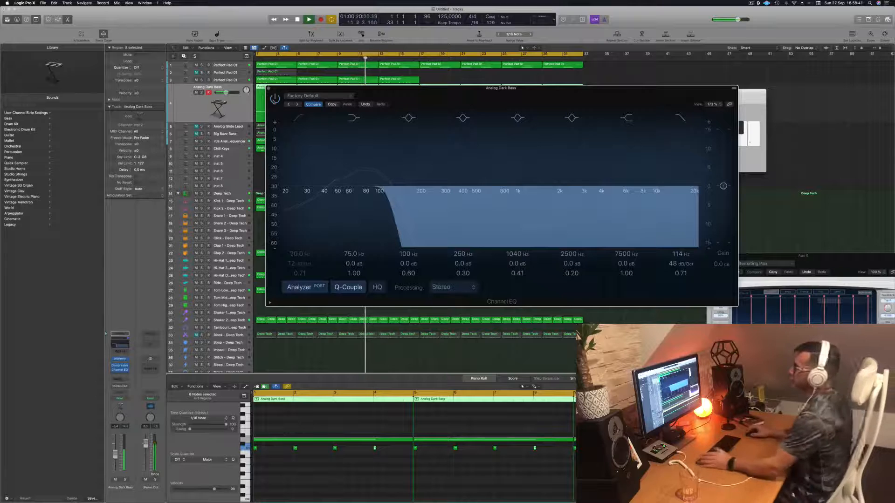
left_click(268, 88)
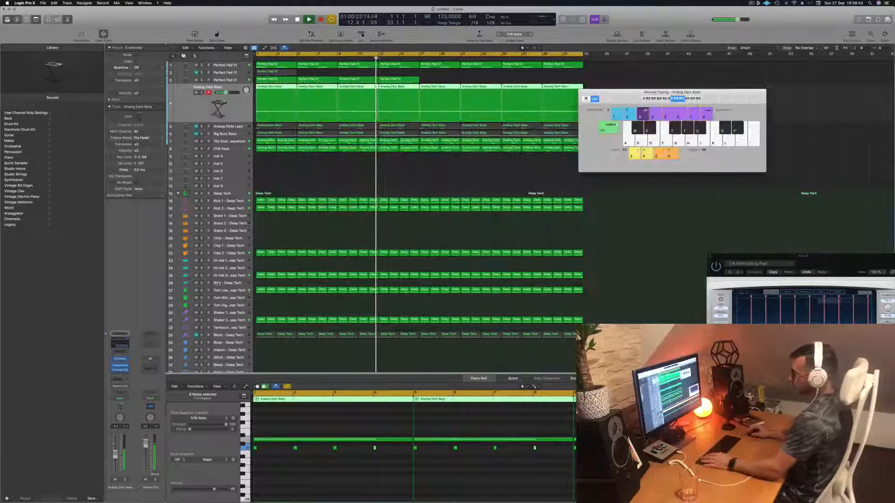
Select the Block - Deep Tech percussion track and unmute it
left_click(230, 321)
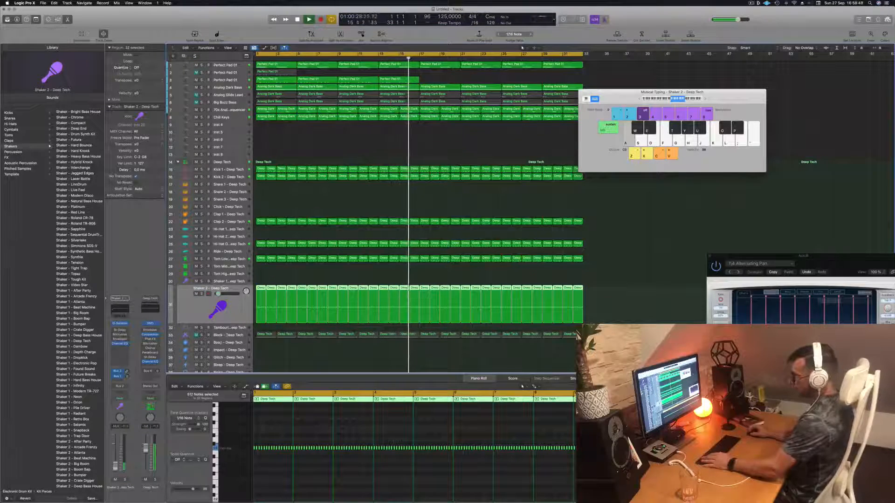
left_click(228, 335)
left_click(196, 309)
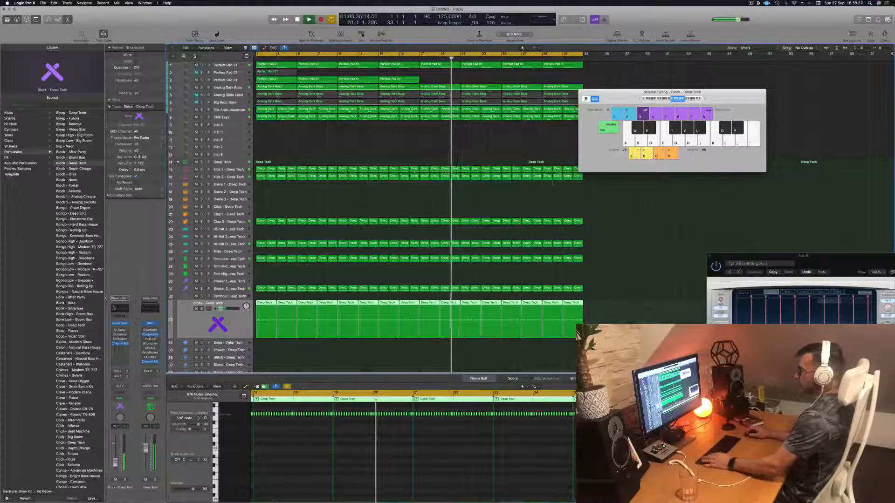
Apply a low cut in the Block - Deep Tech track's Channel EQ at 119 Hz, 18 dB/Oct and Q 0.88
left_click(120, 344)
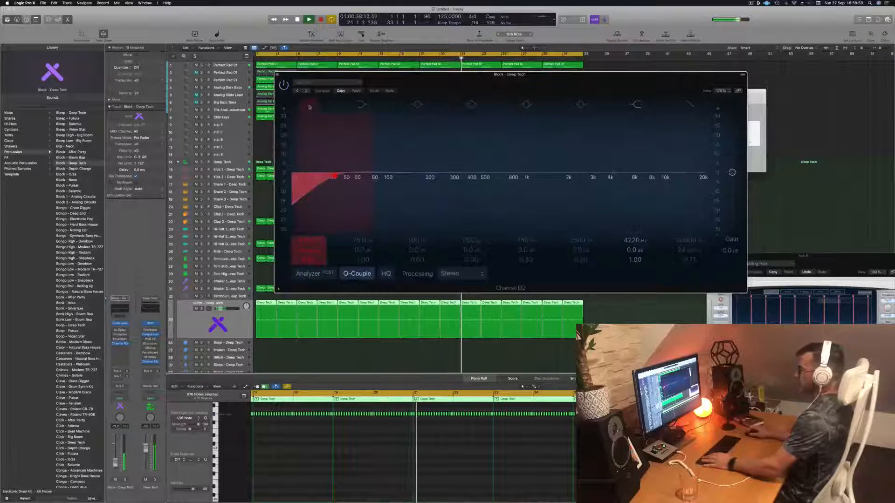
left_click(304, 277)
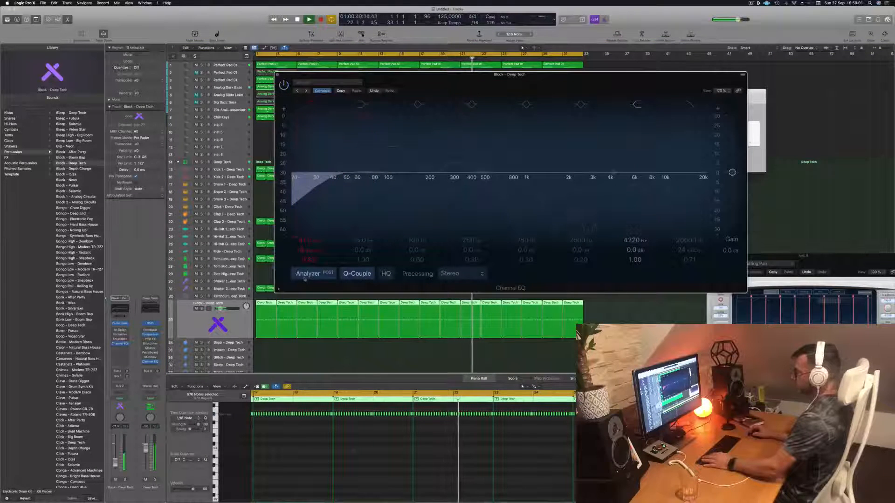
left_click_drag(326, 159, 391, 155)
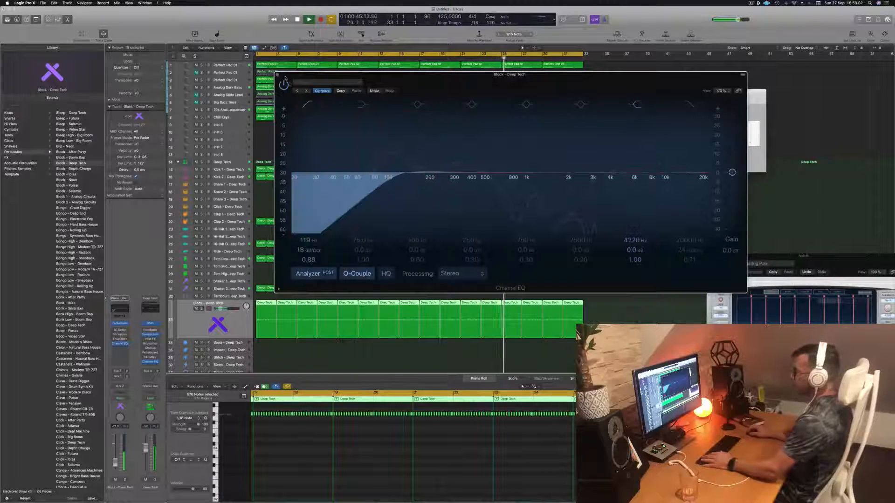
left_click(277, 74)
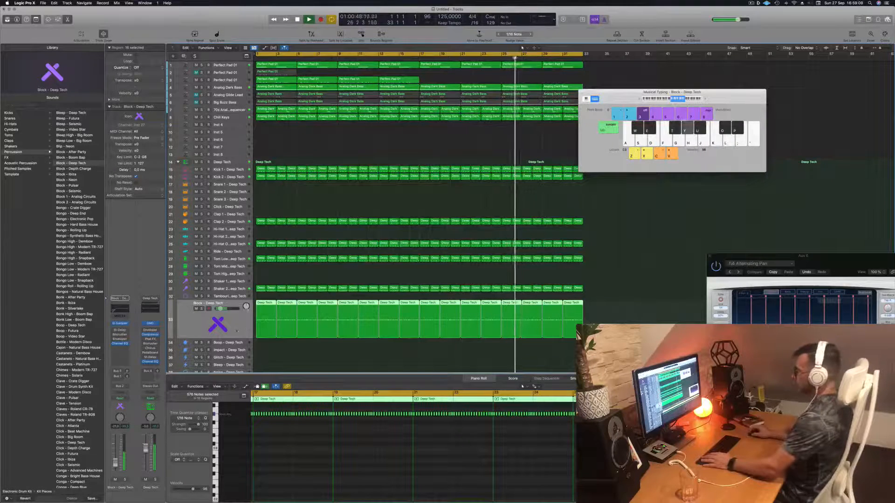
Switch back to Logic Pro from Mail, clear the region selection and restart playback
left_click_drag(622, 97, 608, 181)
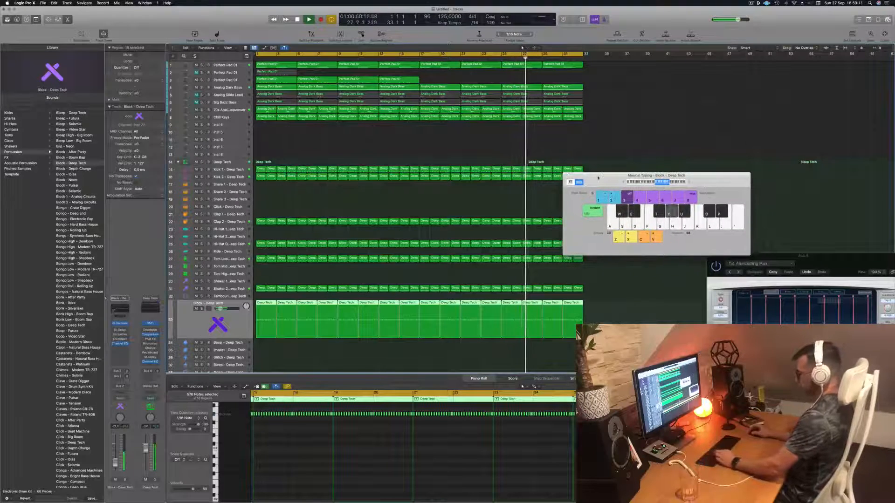
key("super+Tab")
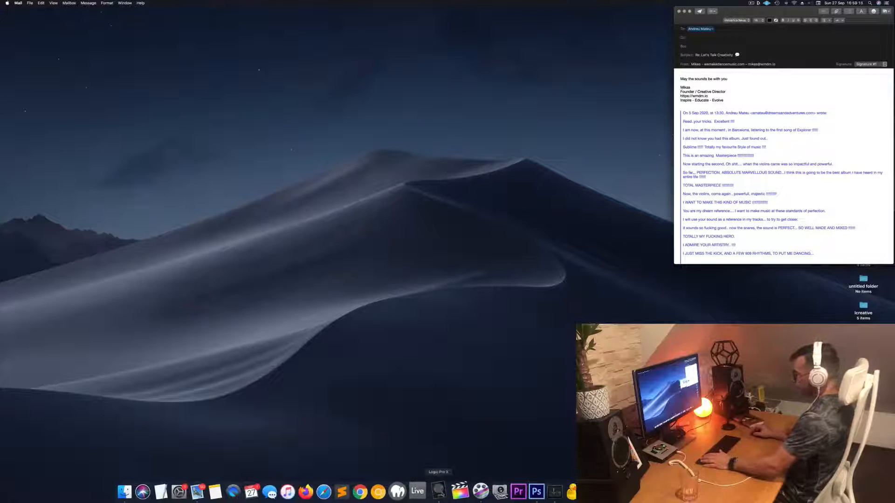
left_click(438, 491)
left_click(446, 135)
key("space")
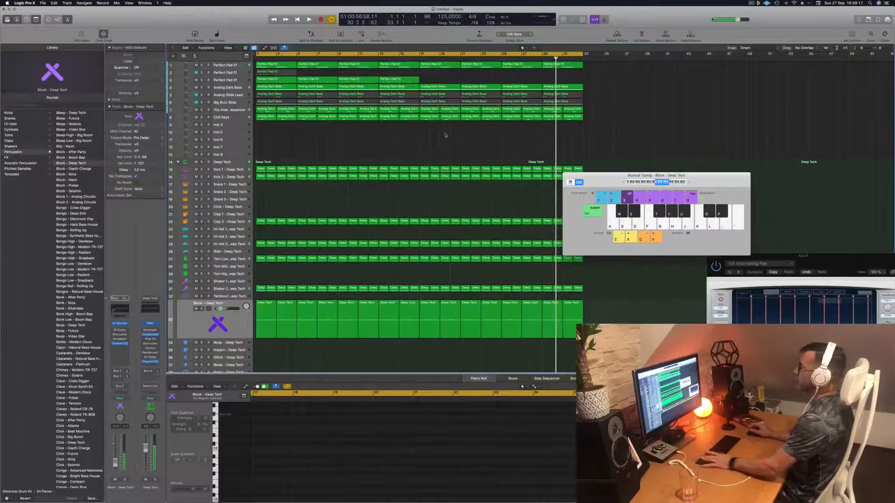
key("space")
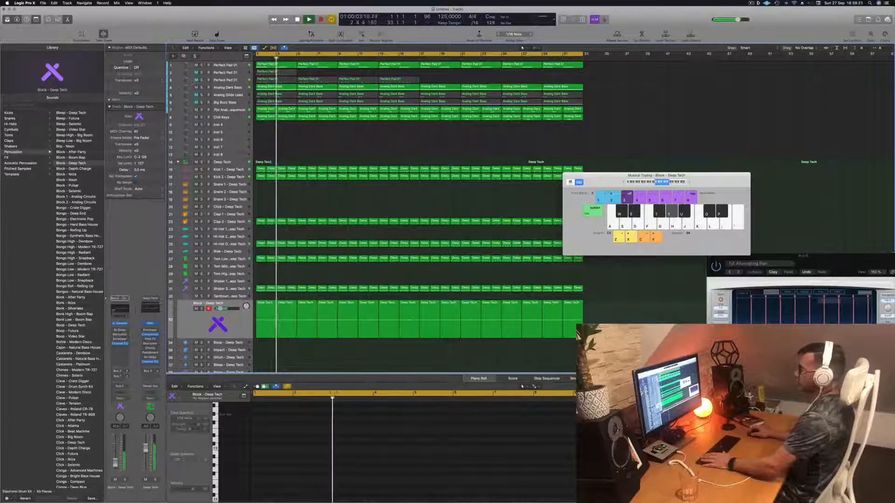
Replay the arrangement from the beginning and move the Musical Typing window clear of the regions
key("Return")
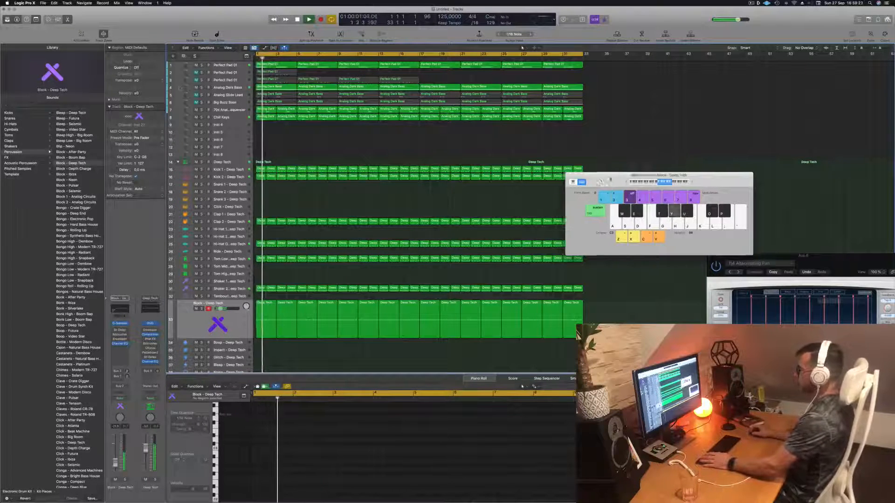
left_click_drag(600, 181, 627, 147)
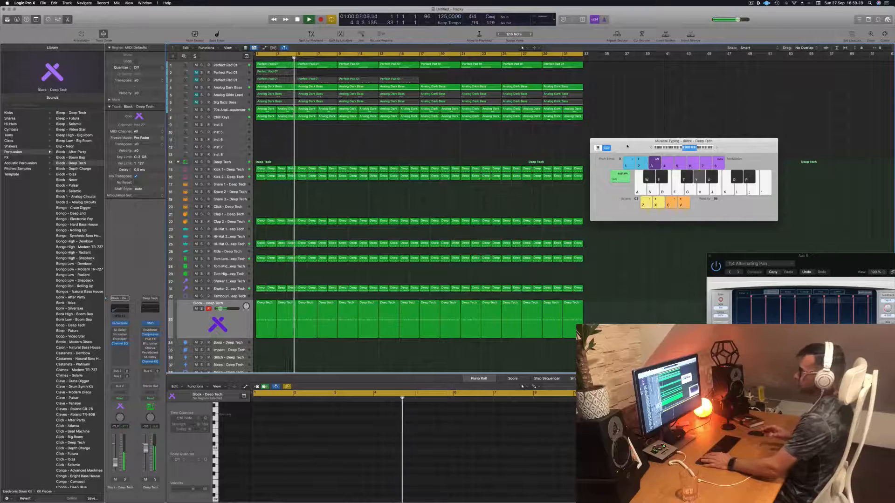
left_click_drag(630, 143, 663, 115)
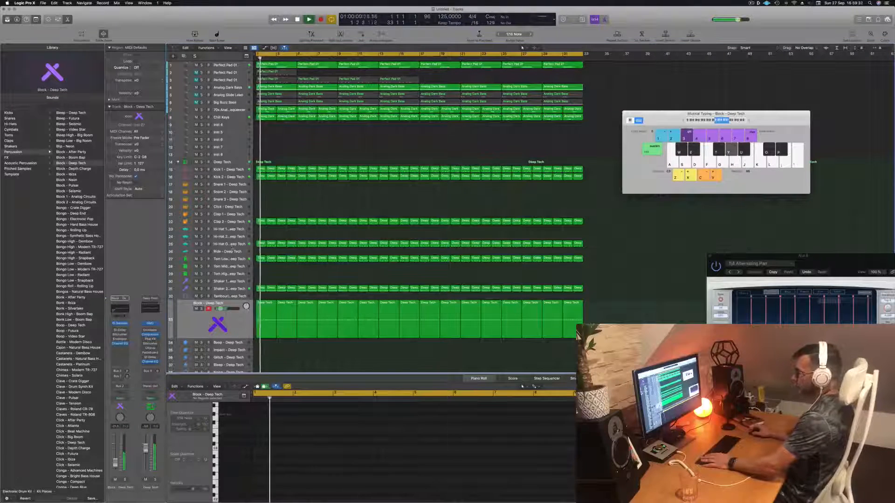
Select the Hi-Hat Open - Deep Tech track and listen to the arrangement from around bar 16
left_click(228, 244)
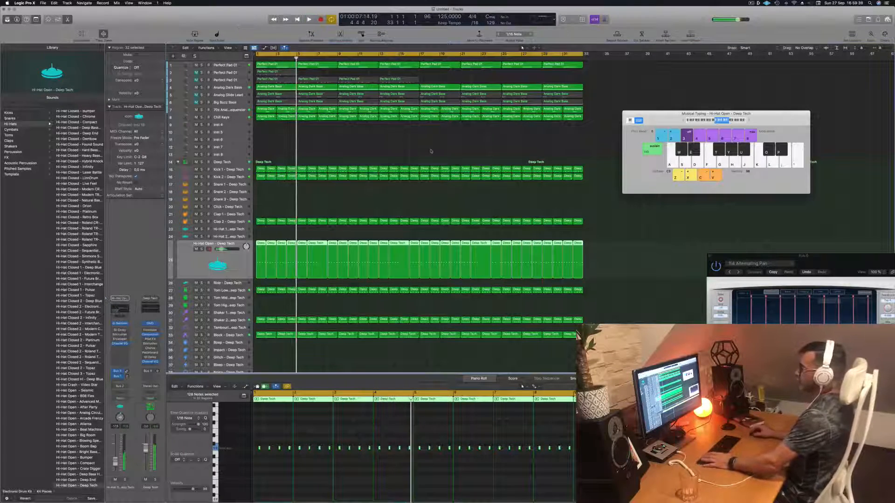
key("Return")
left_click(407, 60)
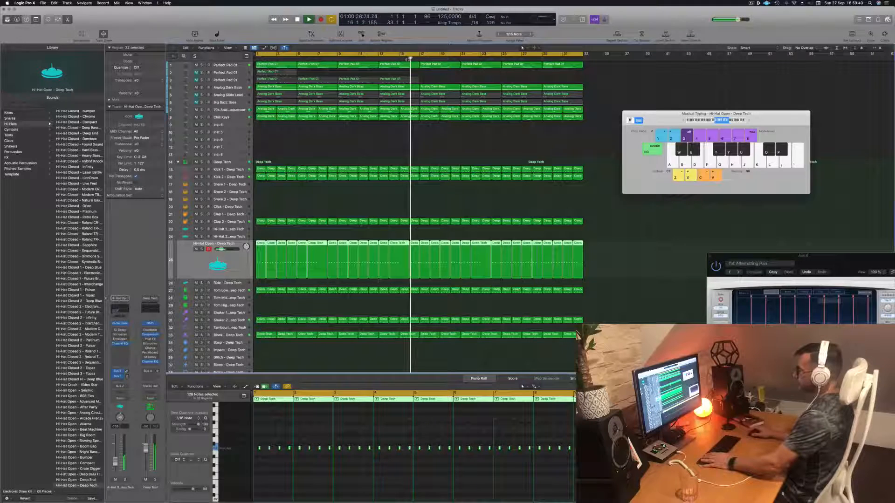
left_click(438, 80)
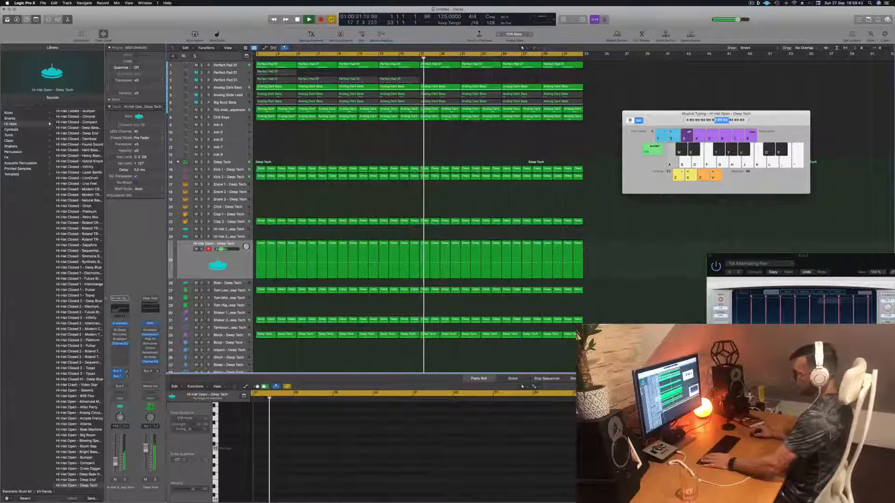
Reselect the Block - Deep Tech track and play the arrangement from the beginning
scroll(237, 329, "down", 1)
left_click(235, 327)
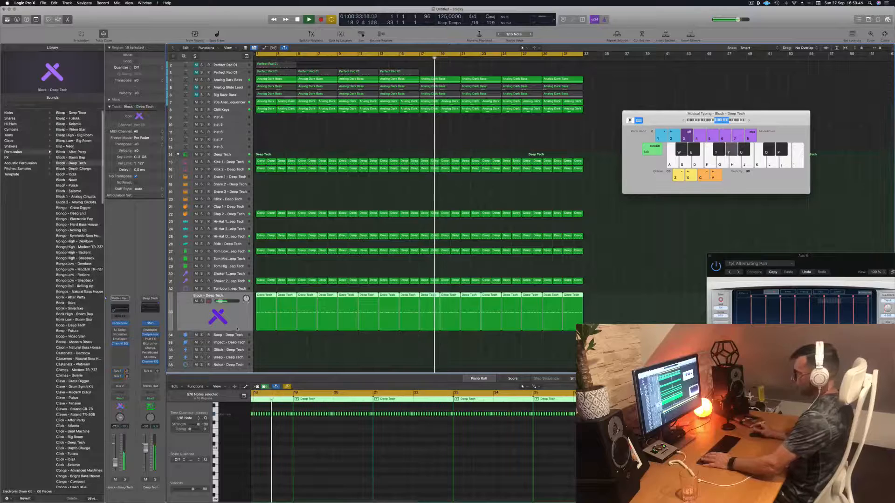
key("Return")
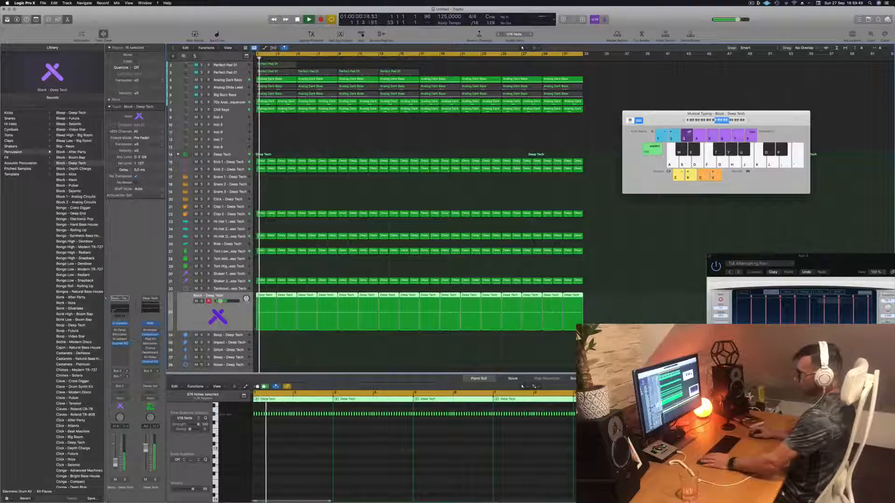
Open Quick Sampler for the Block - Deep Tech track and set the track's automation mode to Touch
left_click(119, 323)
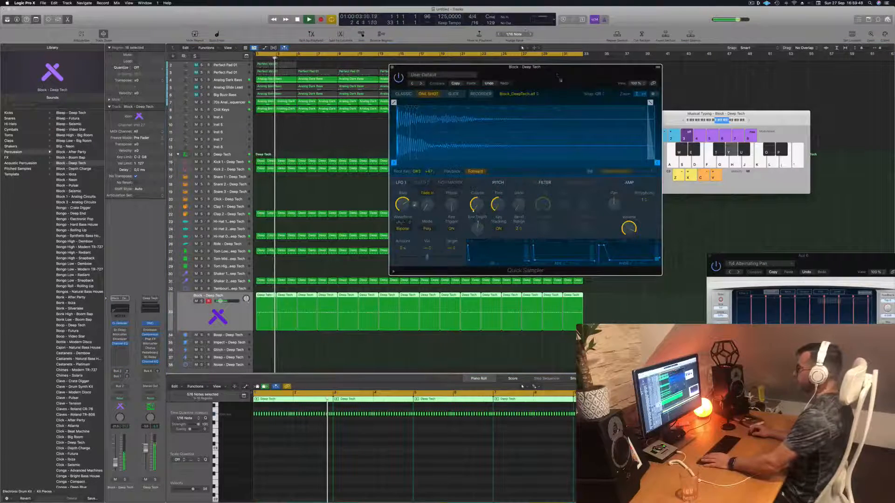
left_click_drag(512, 67, 592, 107)
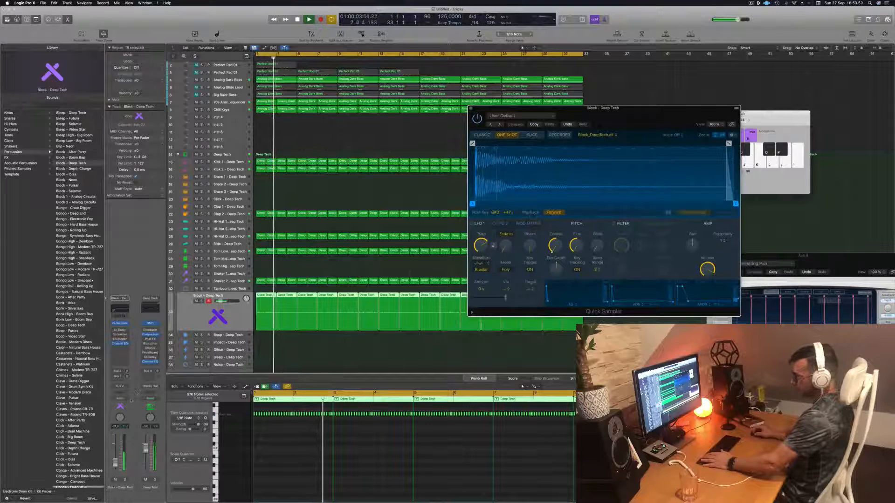
left_click(120, 398)
left_click(124, 405)
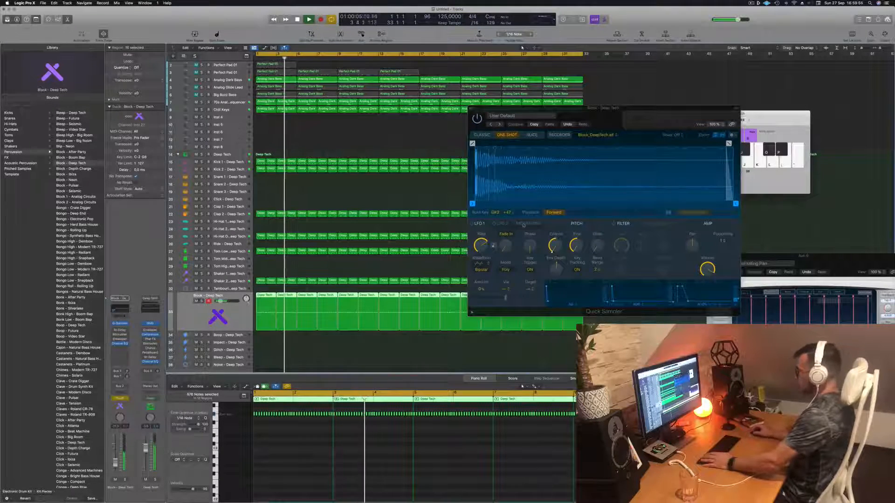
Adjust Quick Sampler's coarse pitch during playback to record it as automation, and stop playback
left_click(555, 248)
mouse_move(555, 249)
left_mouse_down()
mouse_move(553, 197)
mouse_move(553, 248)
left_mouse_up()
key("space")
Deselect the Block - Deep Tech regions and close the Musical Typing window
left_click(235, 321)
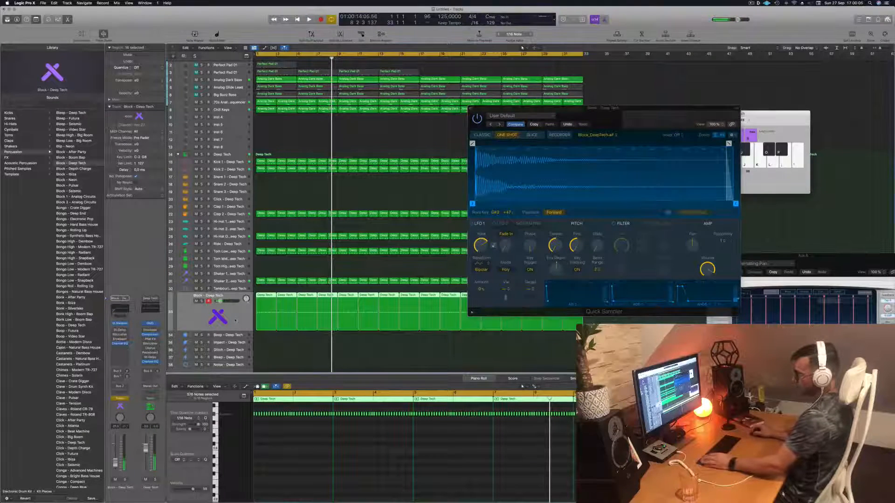
left_click(276, 270)
left_click_drag(668, 121, 684, 122)
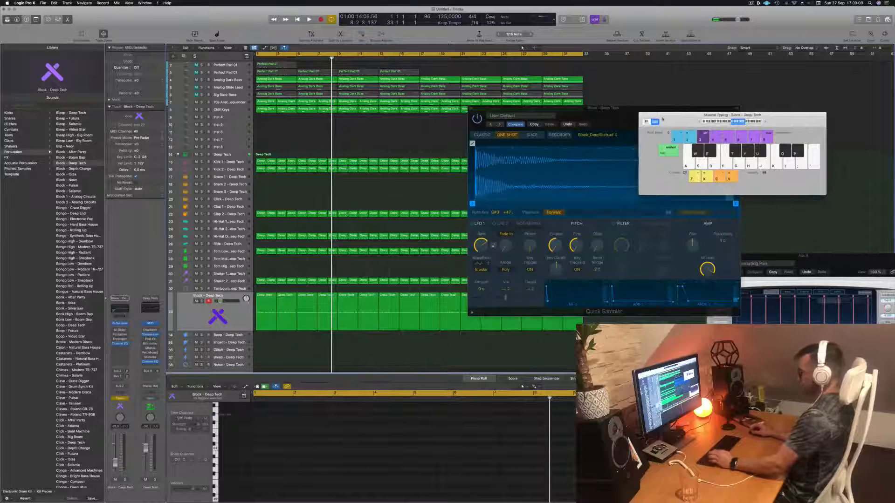
key("super+k")
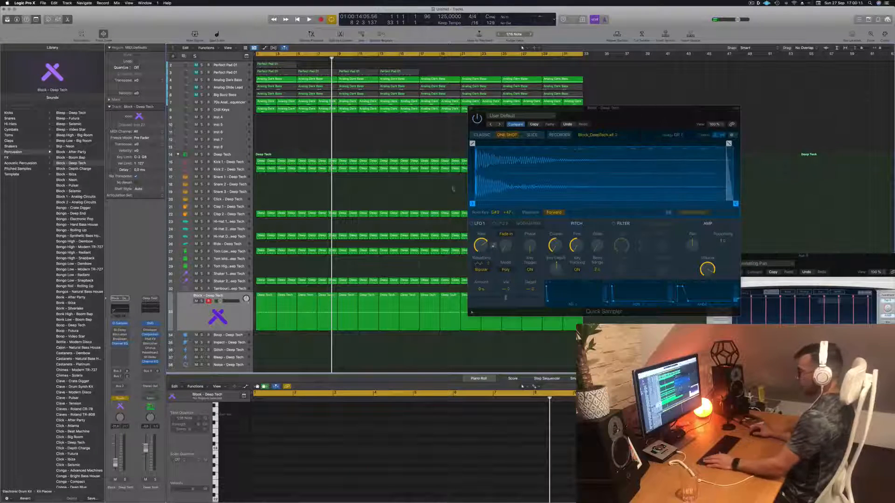
Show track automation, set the Block - Deep Tech track's automation mode to Read and replay from the beginning
key("a")
left_click(208, 319)
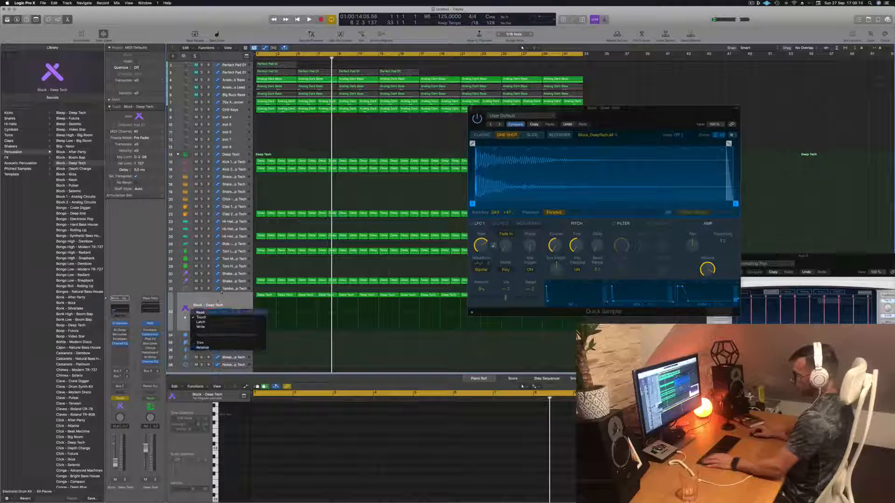
left_click(202, 312)
key("Return")
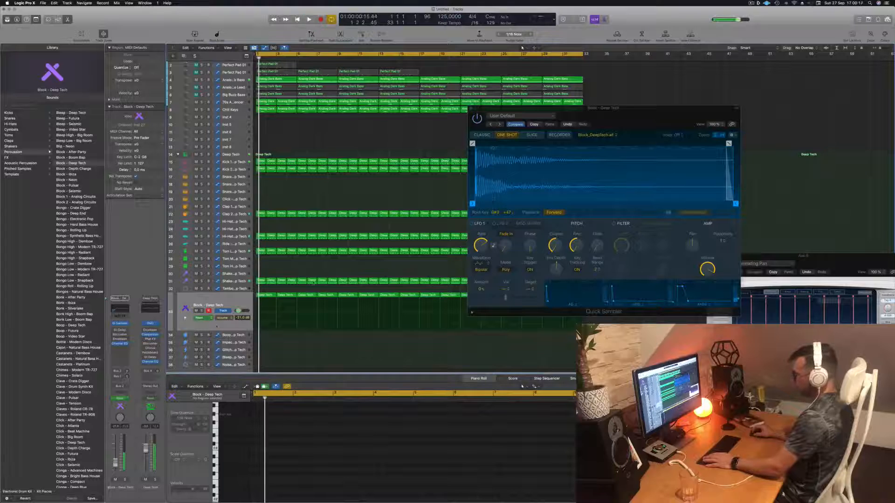
Play the Block - Deep Tech track from the beginning and move the Quick Sampler window closer to its regions
key("space")
left_click(234, 301)
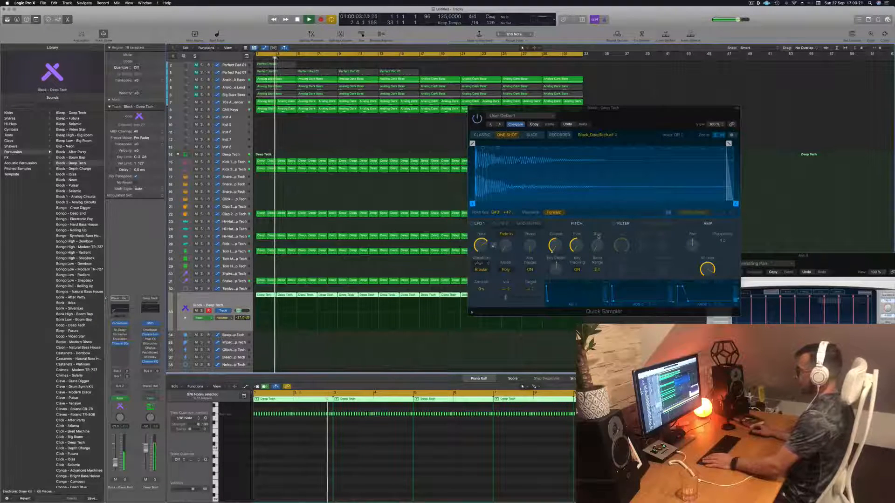
left_click_drag(655, 118, 541, 141)
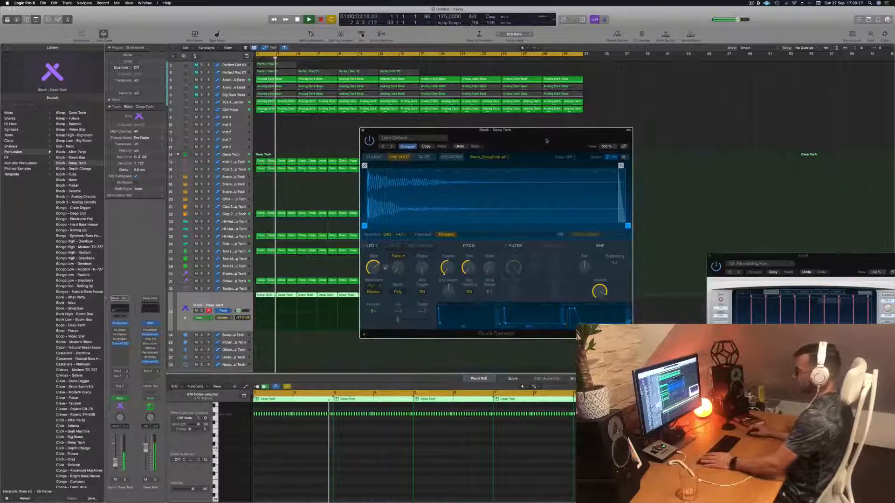
left_click(161, 301)
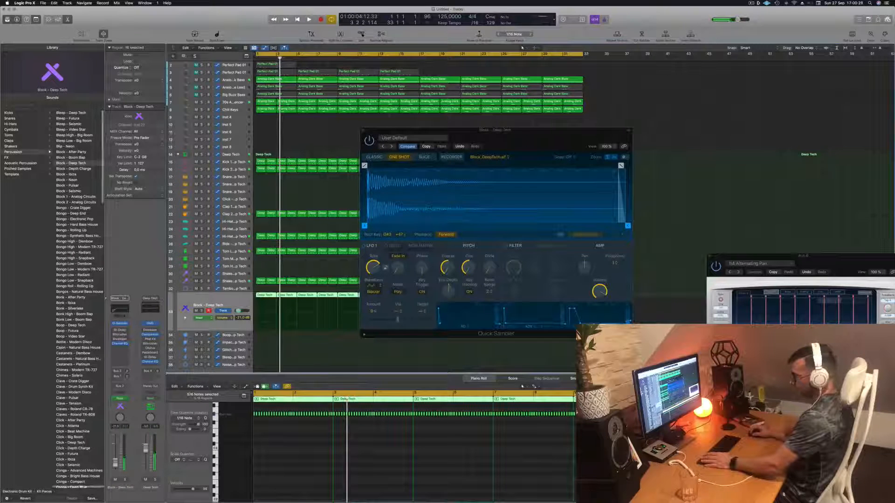
Set the Block - Deep Tech track's automation mode to Touch and record Quick Sampler's coarse pitch moves during playback from the start
left_click(120, 398)
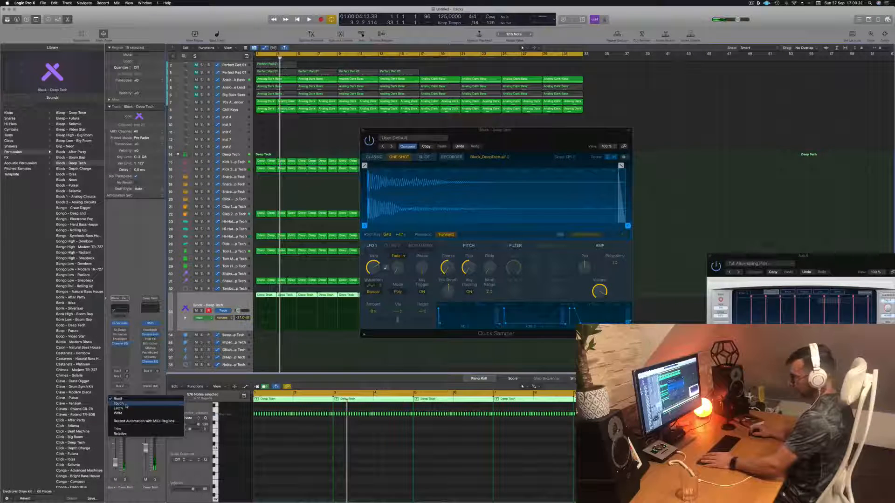
left_click(126, 405)
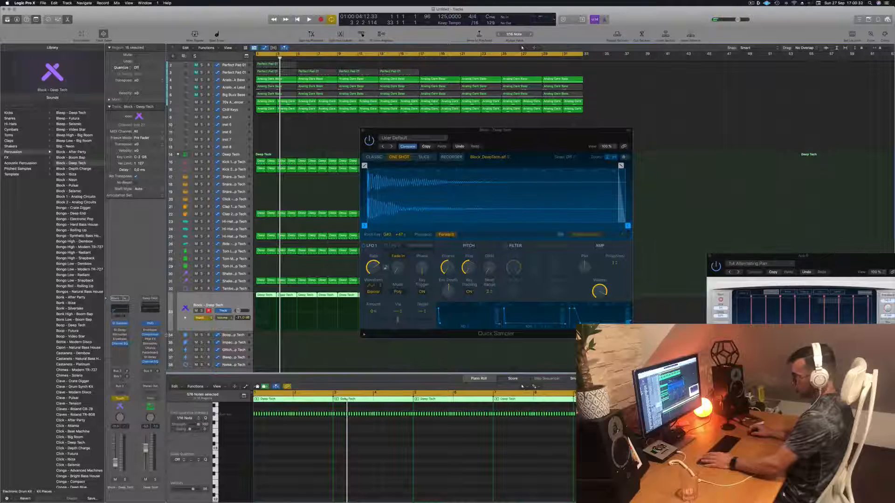
key("space")
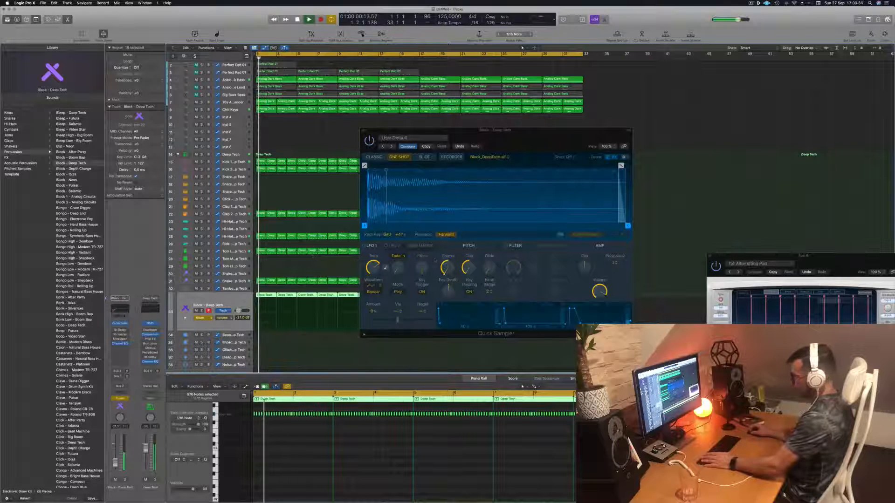
left_click(447, 269)
left_click_drag(448, 270, 448, 260)
key("space")
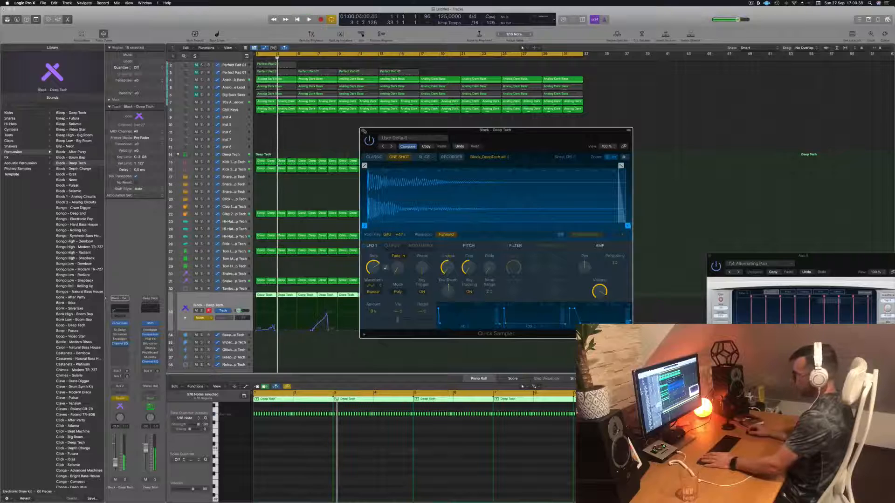
Clear the recorded coarse pitch automation and return the Block - Deep Tech track's automation mode to Read
left_click(364, 131)
left_click(328, 331)
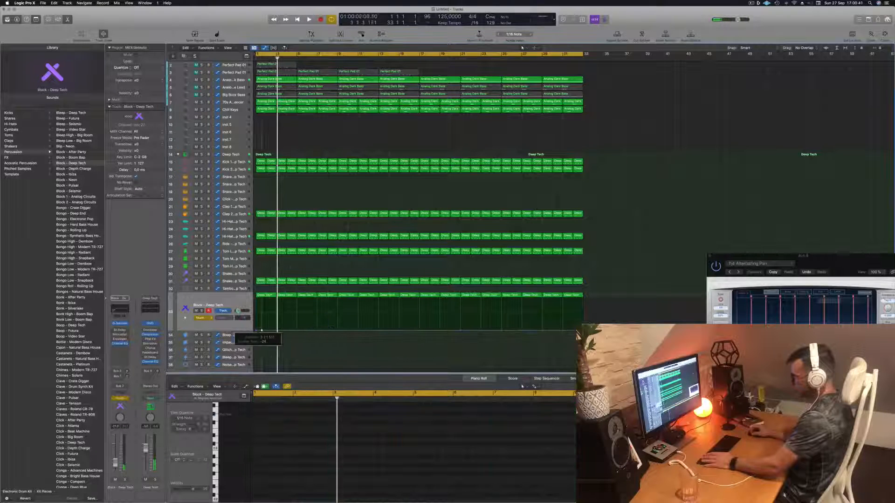
left_click(200, 318)
left_click(200, 312)
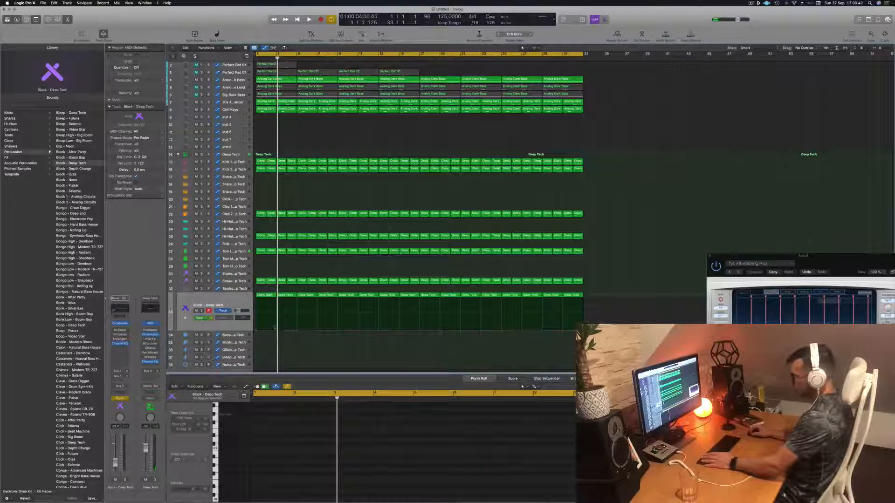
Draw a coarse pitch automation ramp on the Block - Deep Tech track, rising from about bar 7 to bar 9, during playback
key("space")
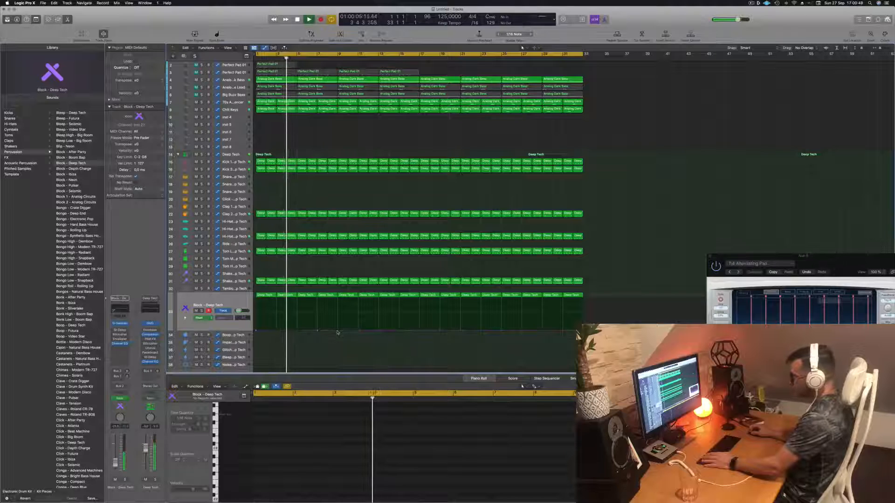
mouse_move(337, 330)
left_mouse_down()
mouse_move(337, 299)
mouse_move(338, 329)
left_mouse_up()
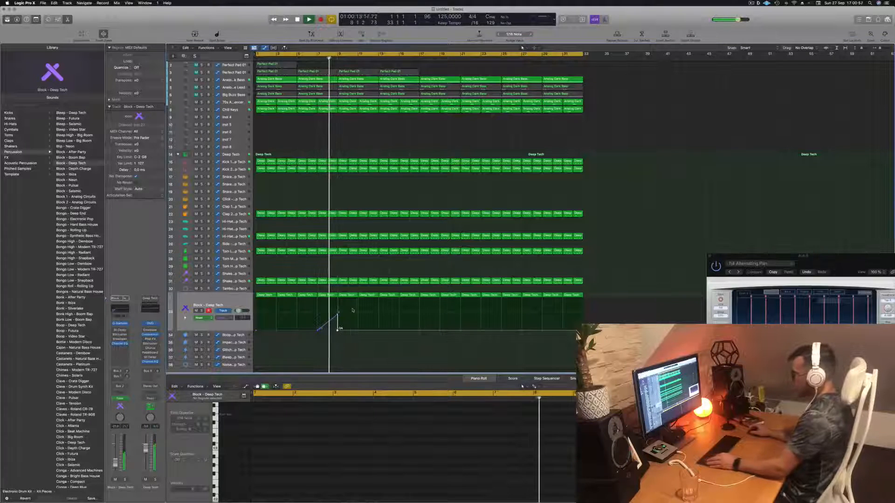
scroll(357, 312, "up", 3)
scroll(364, 314, "up", 2)
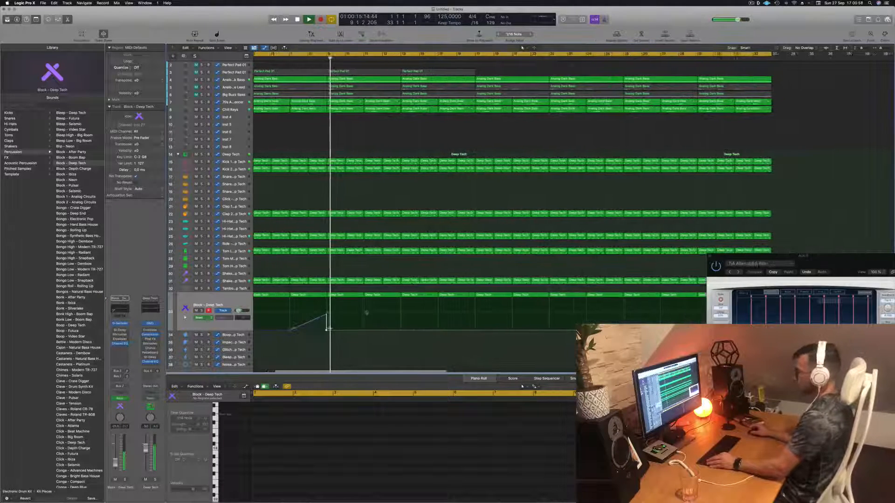
key("space")
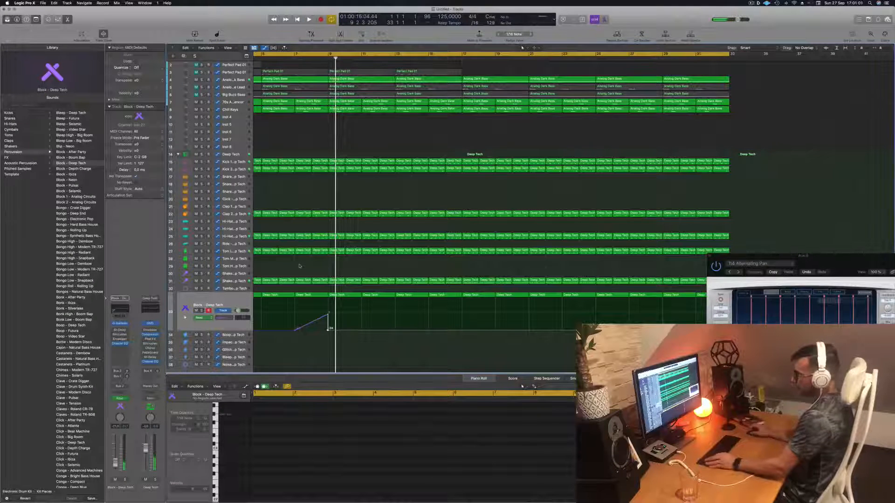
Copy the Block - Deep Tech region at bar 9 onto the Impact - Deep Tech track and reduce the copy to a single note
scroll(293, 267, "down", 2)
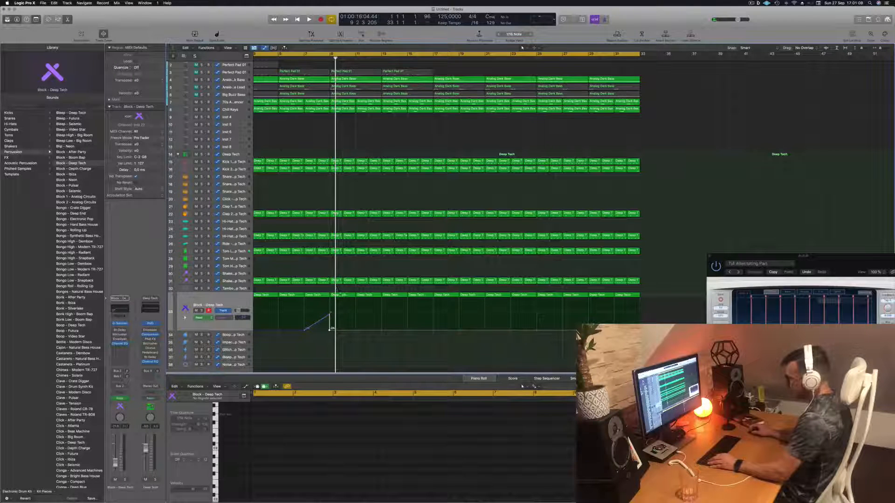
left_click_drag(337, 294, 343, 337)
left_click(606, 448)
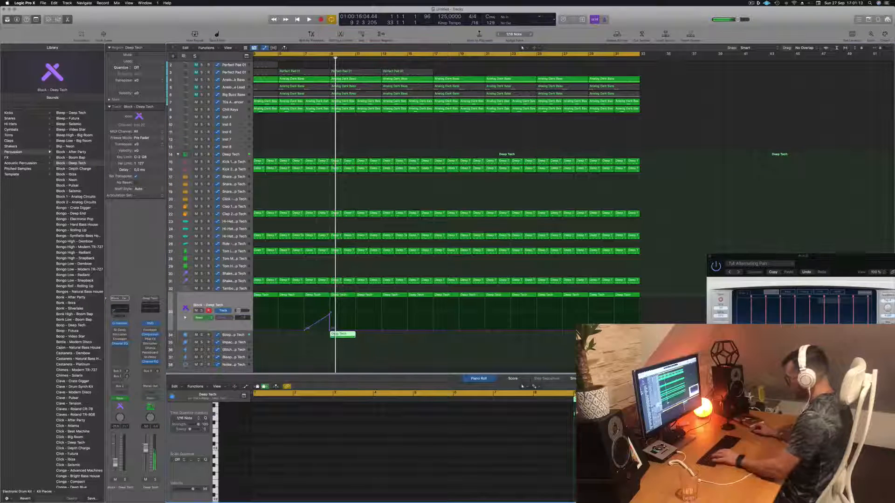
key("super+a")
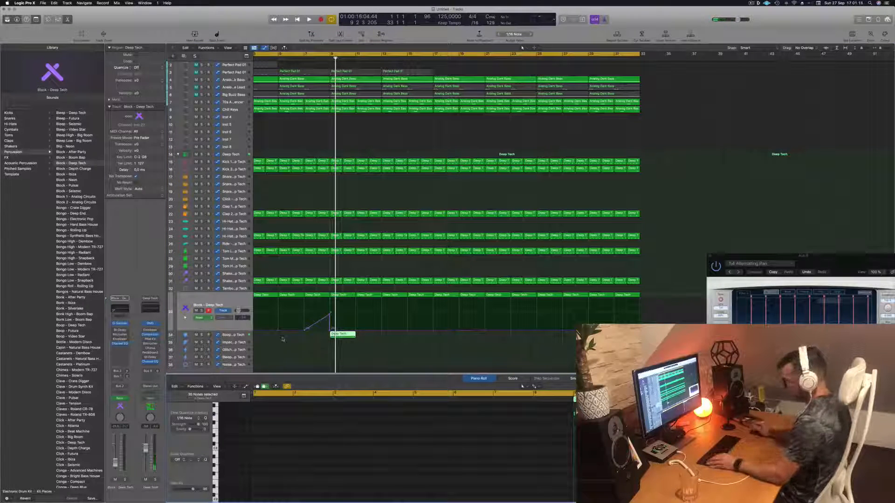
left_click_drag(343, 335, 343, 343)
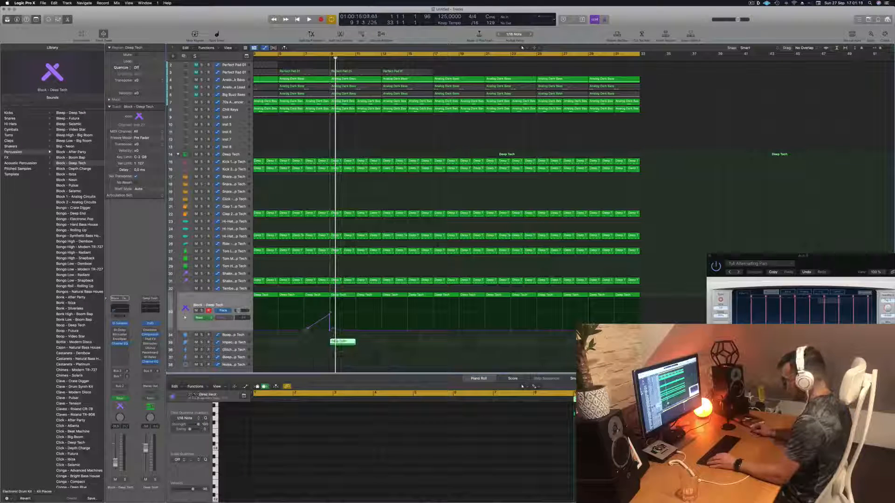
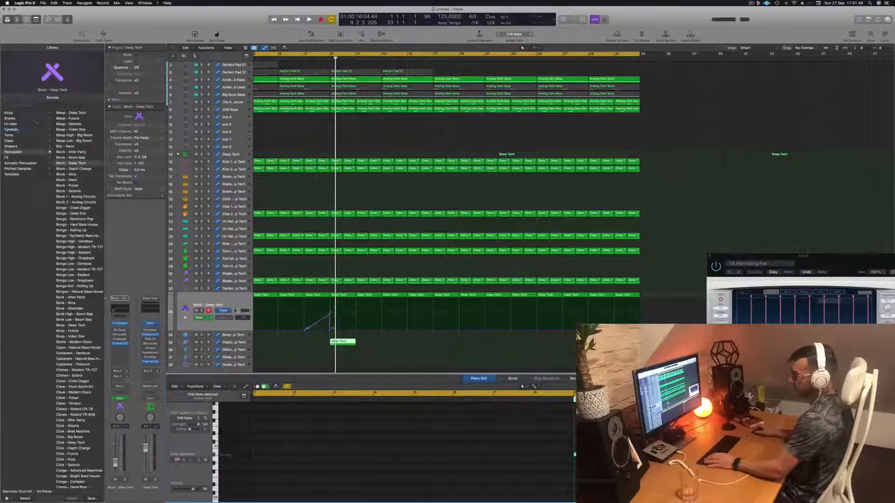
Try the Crash - 808 Flex and Crash - Chrome cymbal sounds on the Block - Deep Tech track during playback
left_click(16, 130)
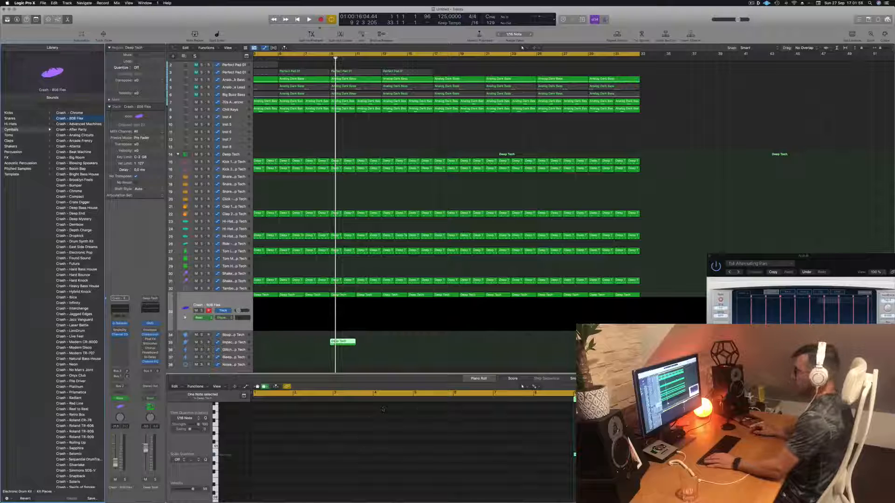
key("space")
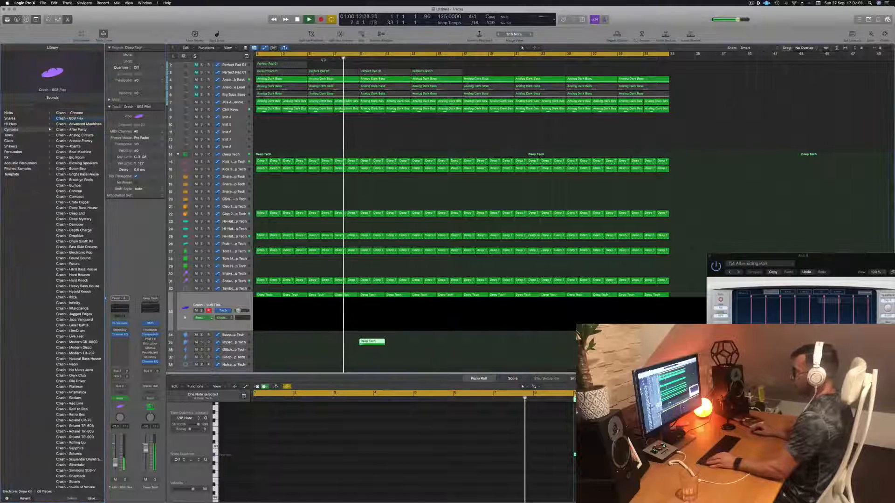
scroll(323, 60, "left", 5)
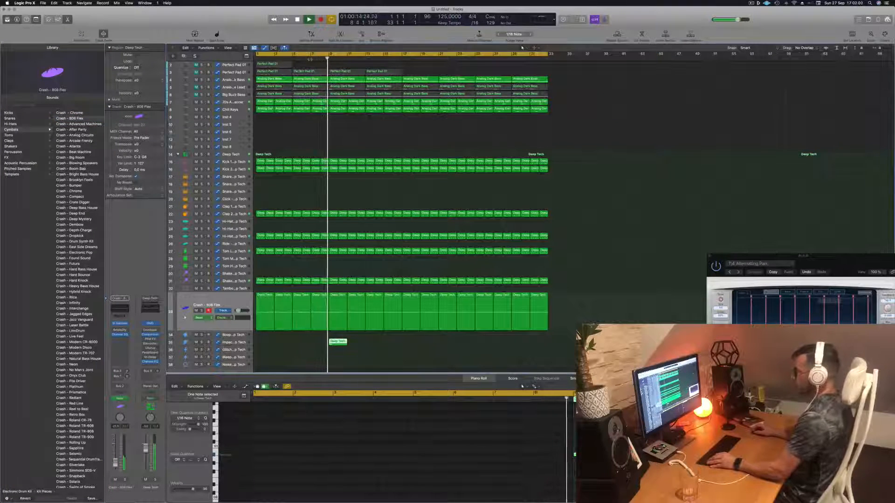
left_click(310, 59)
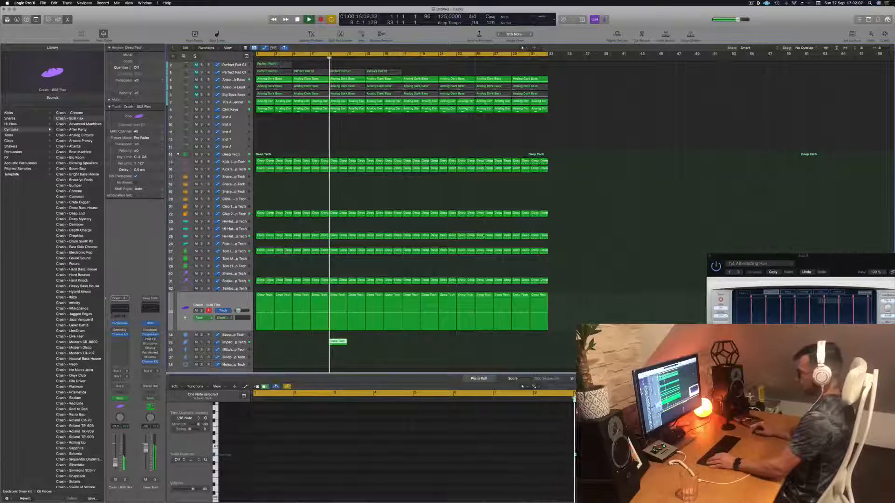
key("space")
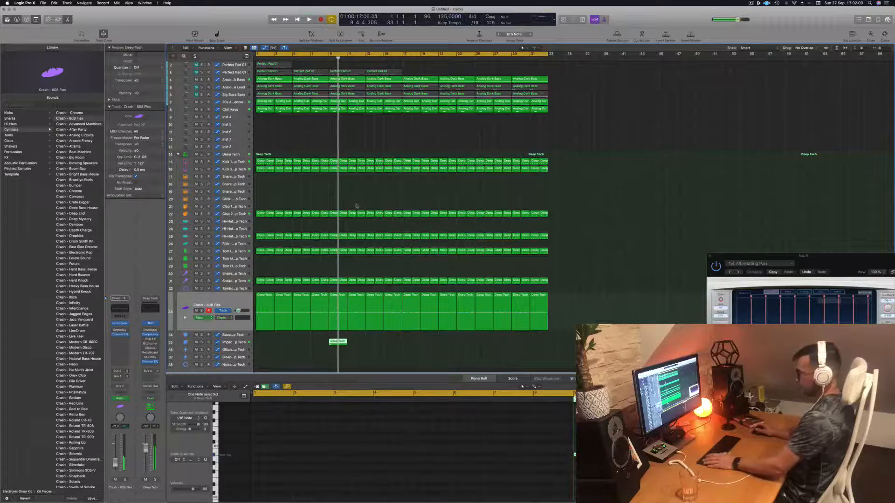
left_click(234, 303)
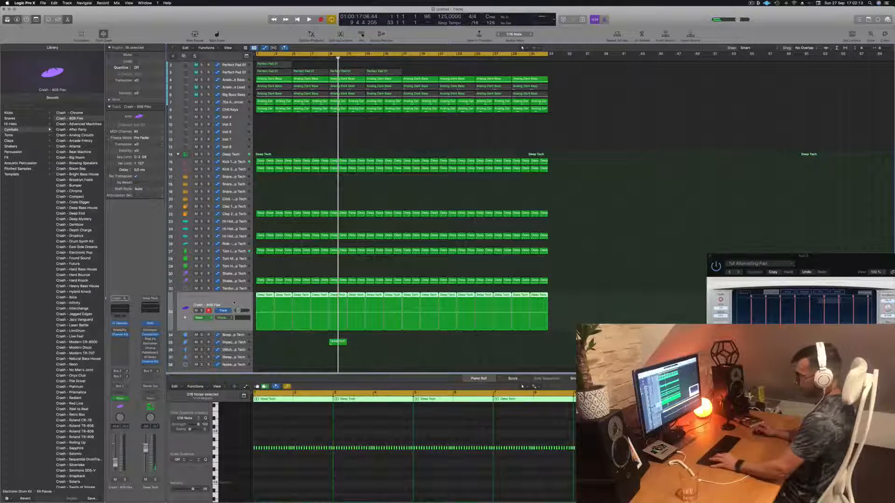
key("space")
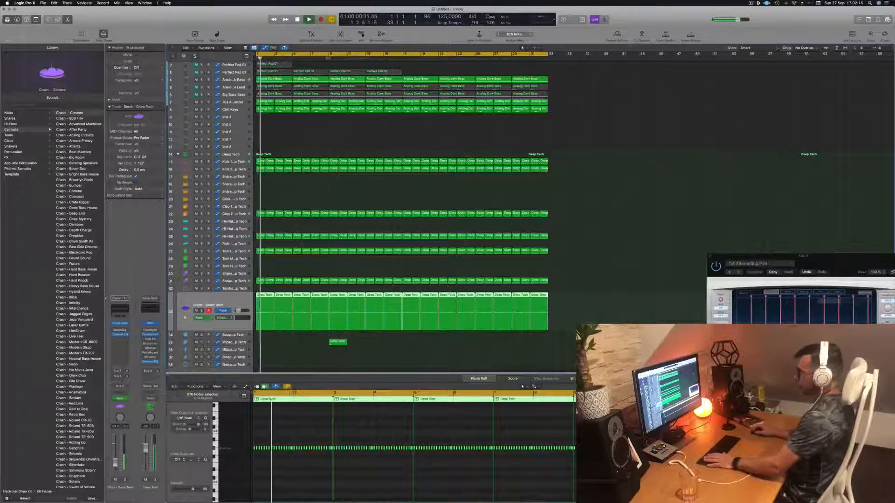
key("space")
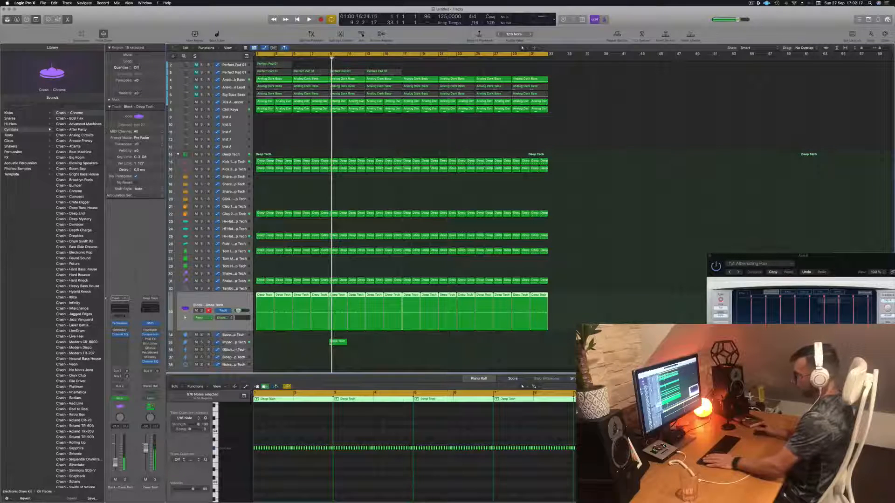
Replace the Impact - Deep Tech track's sound with the Crash - 808 Flex cymbal and play it back
left_click(235, 342)
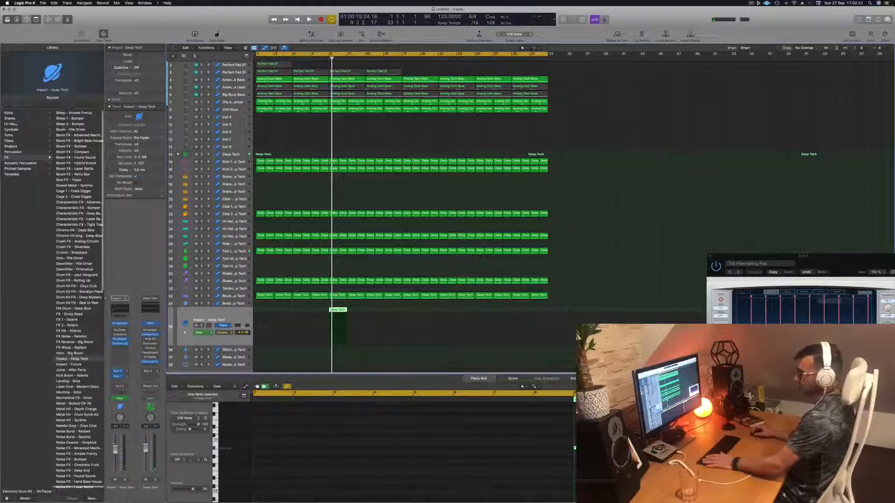
left_click(11, 130)
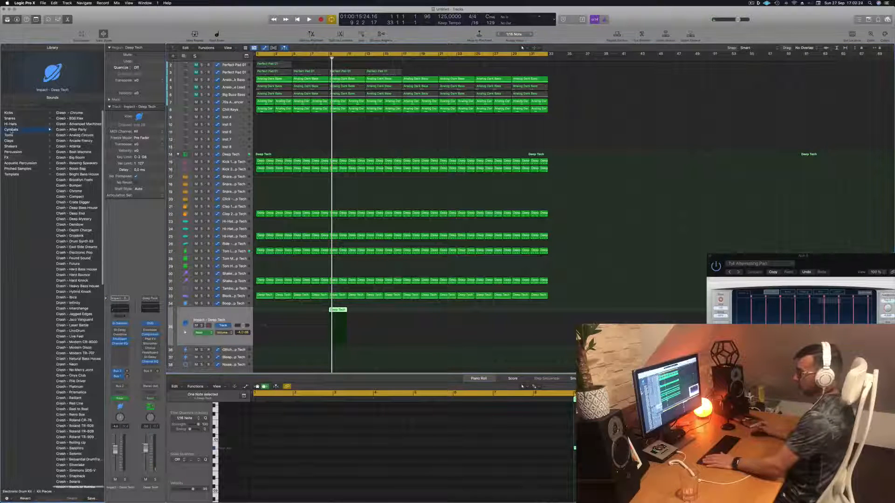
left_click(76, 119)
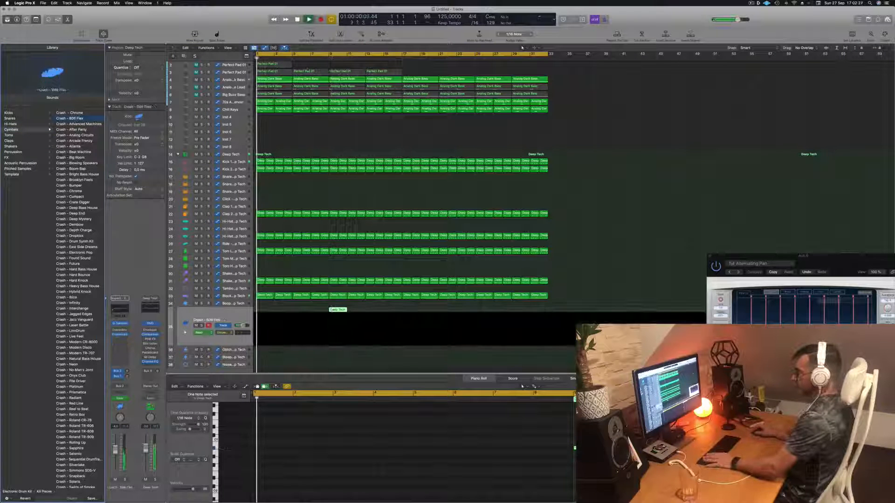
key("space")
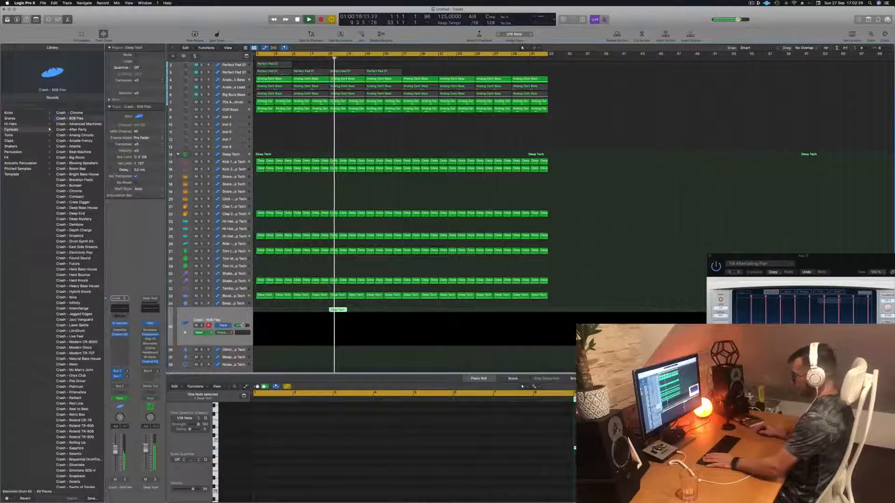
Select the single note of the crash region at bar 9 in the piano roll and examine its placement during playback
scroll(520, 461, "down", 2)
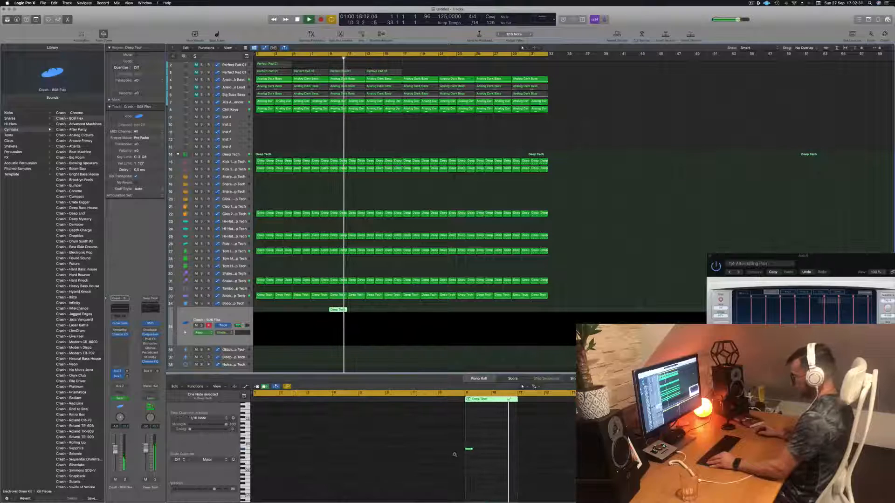
left_click_drag(457, 443, 489, 463)
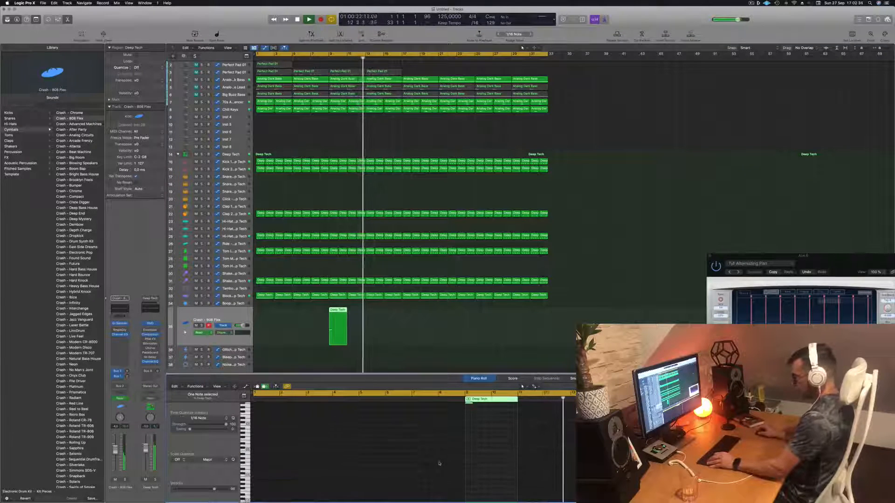
scroll(439, 464, "up", 5)
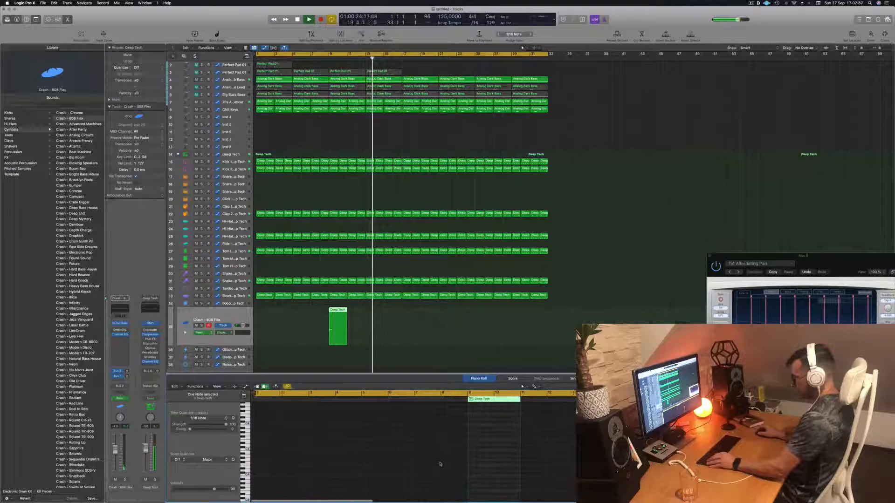
scroll(440, 465, "down", 5)
scroll(440, 464, "down", 2)
key("super+Right")
key("super+Right")
key("super+Right")
key("super+Right")
key("super+Right")
key("super+Right")
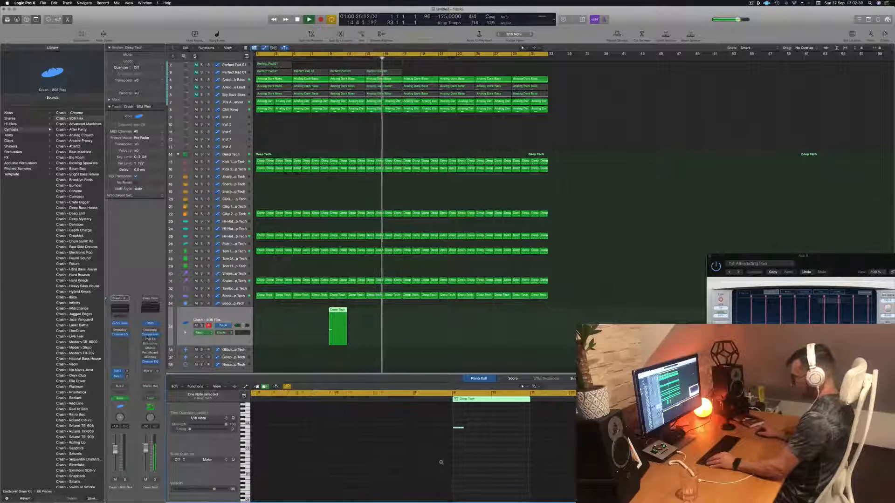
scroll(448, 463, "left", 4)
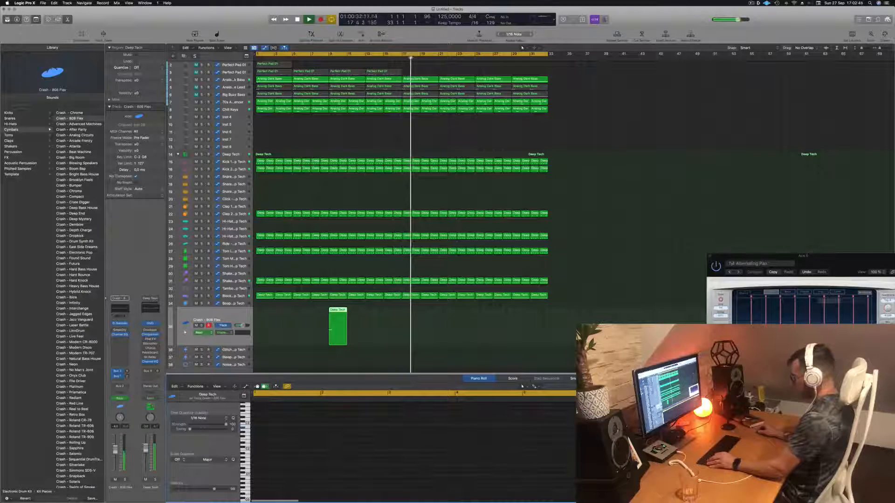
Play the arrangement from bar 5 and examine the Block - Deep Tech track and its automation
key("Return")
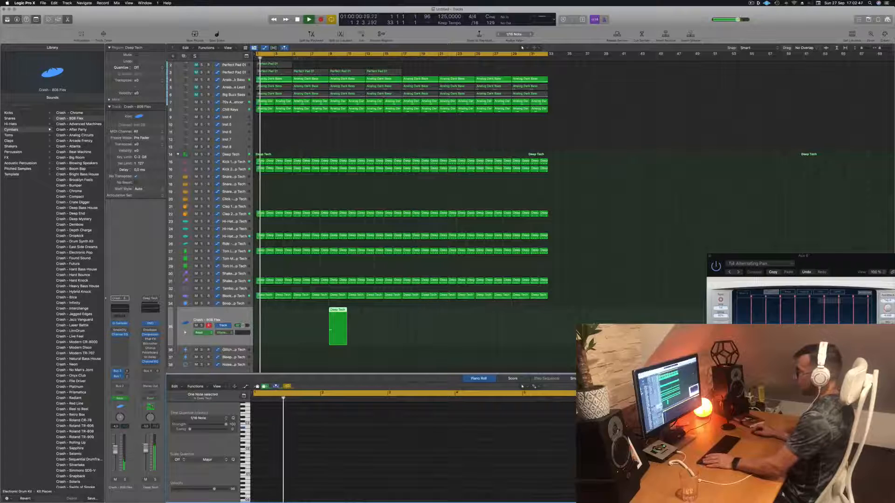
left_click(292, 58)
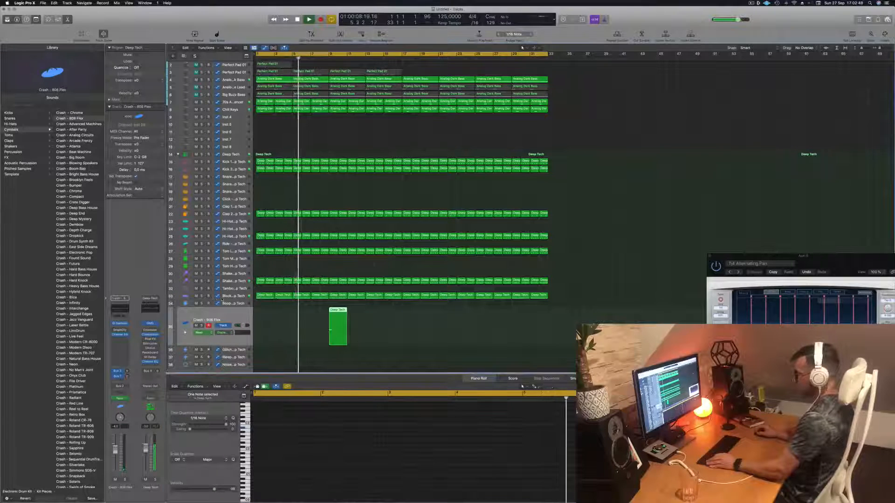
left_click(223, 297)
key("a")
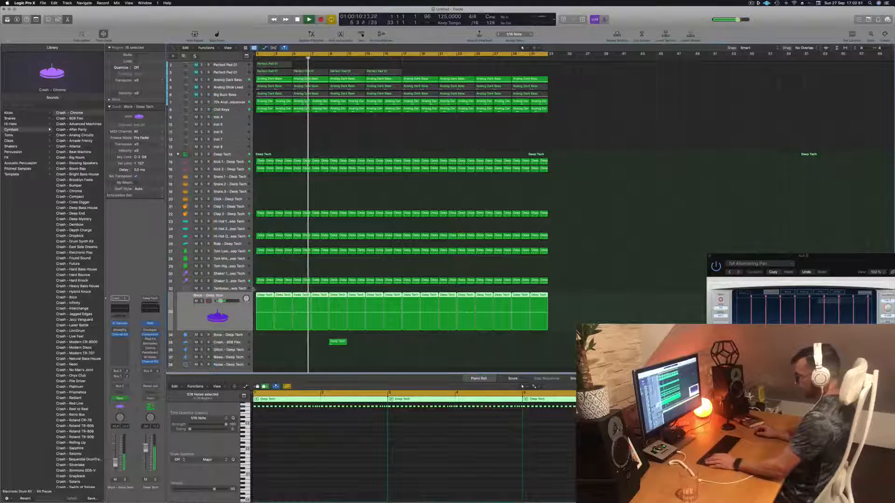
key("a")
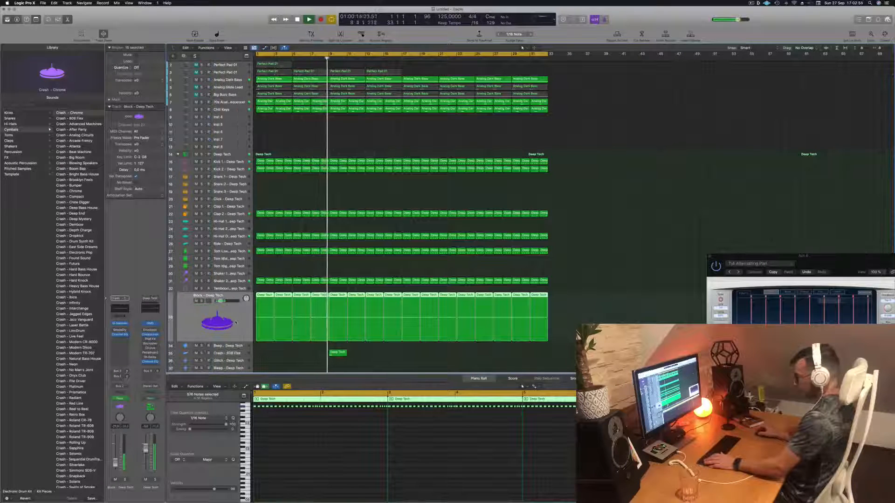
Select the crash region at bar 9, open its event details and check its note's timing during playback
left_click(337, 354)
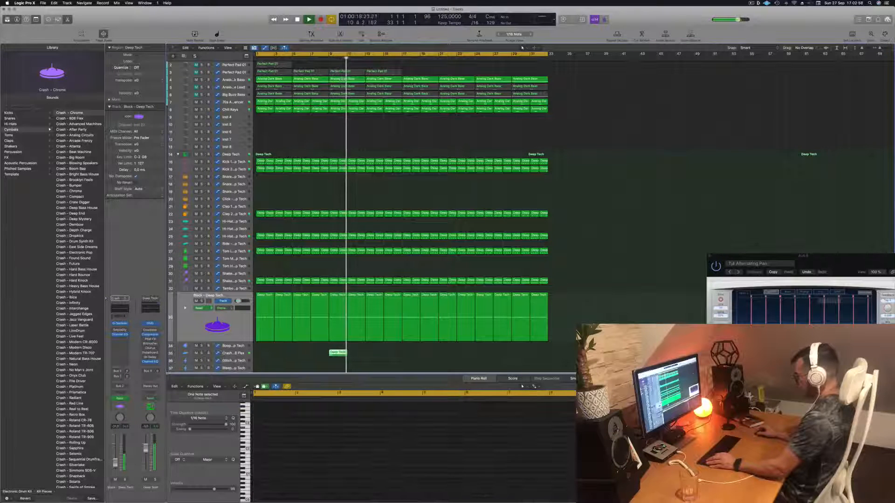
left_click(568, 425)
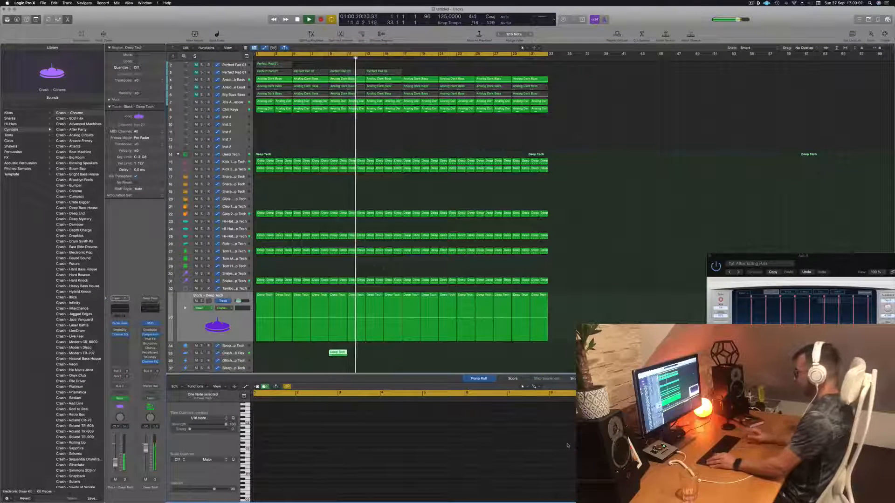
key("Return")
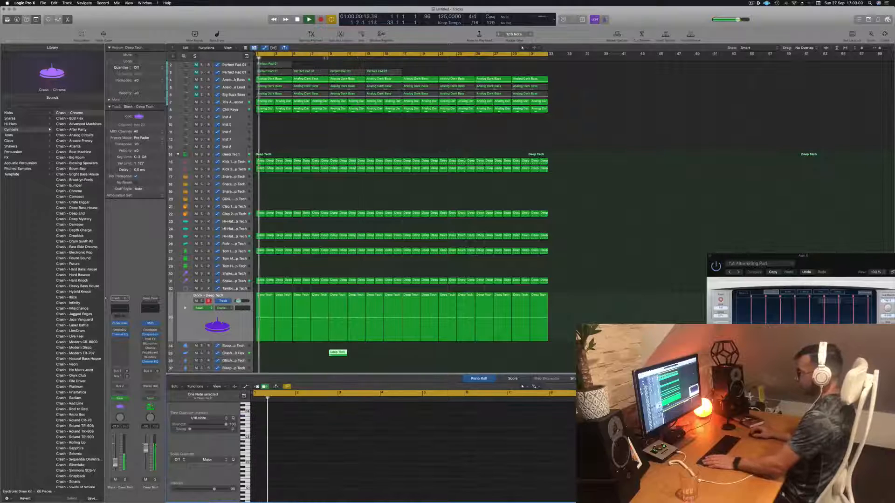
left_click(326, 56)
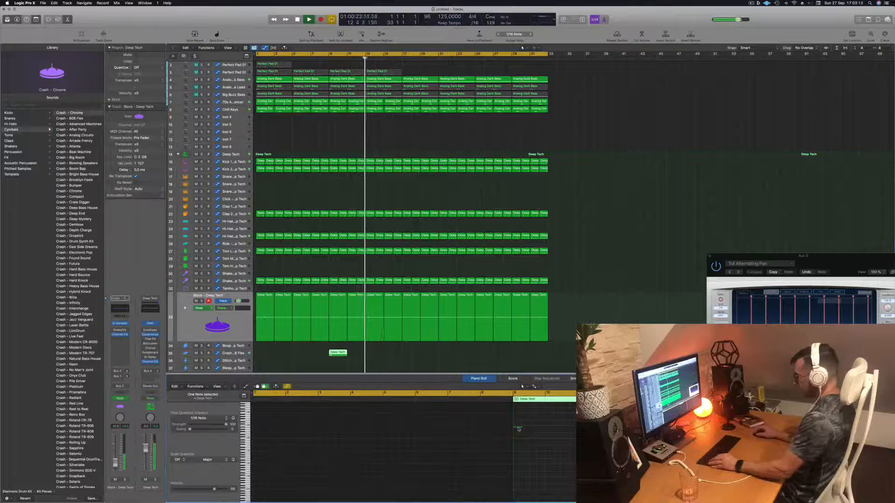
key("alt+e")
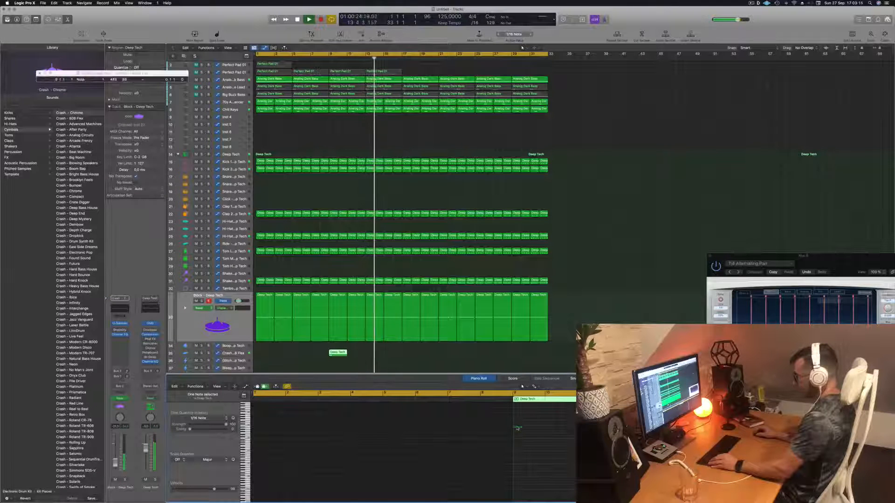
left_click(333, 353)
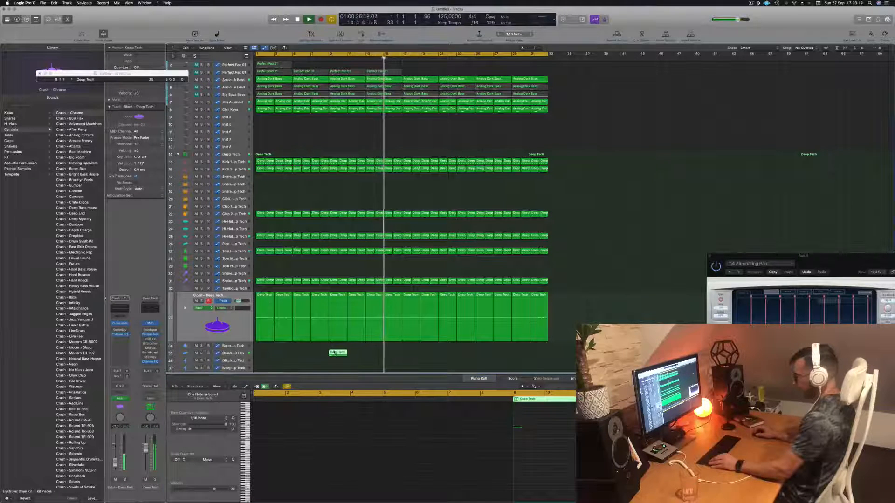
key("shift+space")
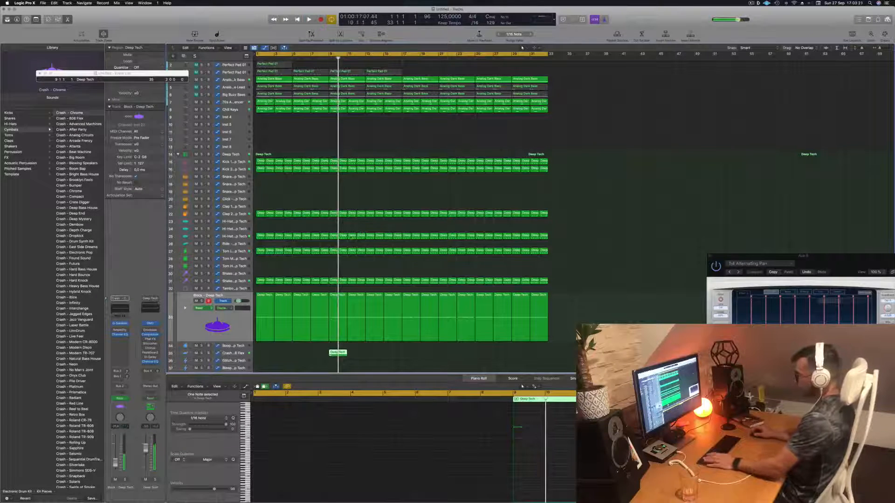
key("Return")
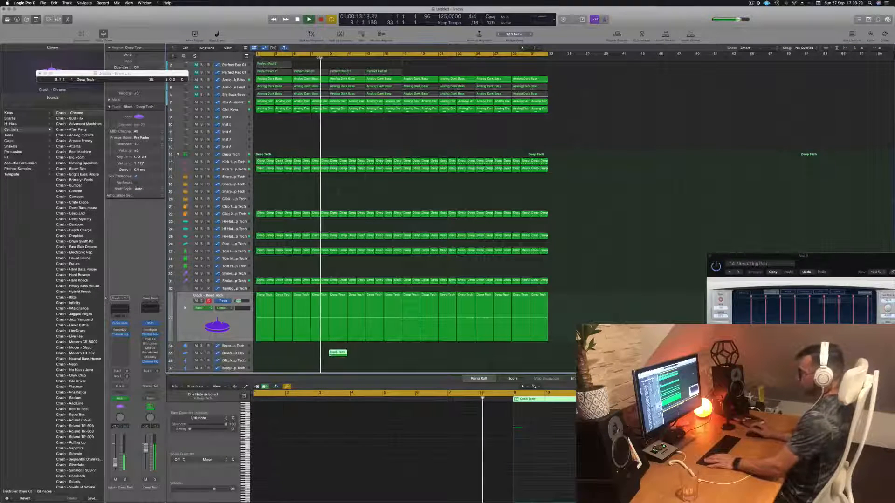
Show the Block - Deep Tech track's automation and shift the end of its pitch ramp to just before bar 9
key("super+a")
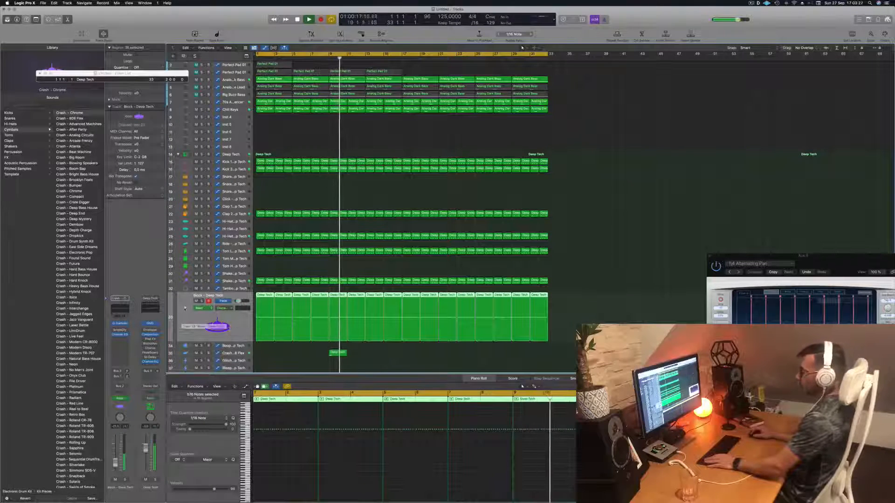
scroll(343, 344, "down", 4)
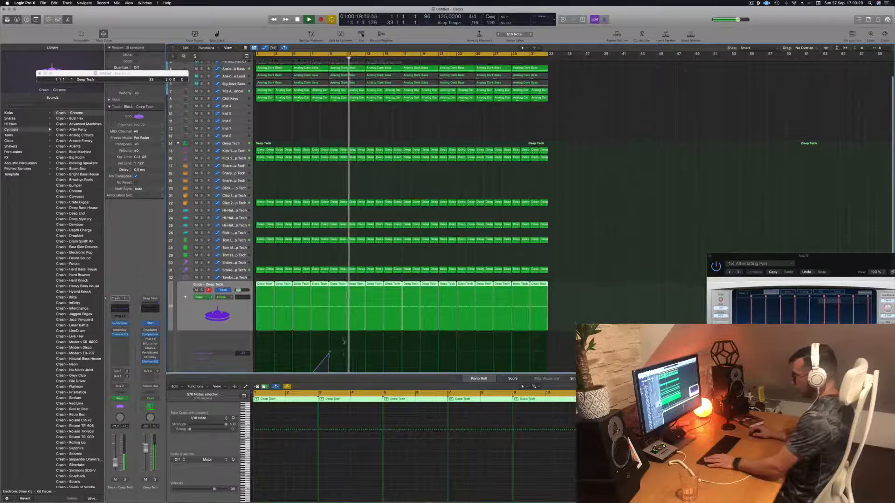
left_click_drag(328, 339, 330, 358)
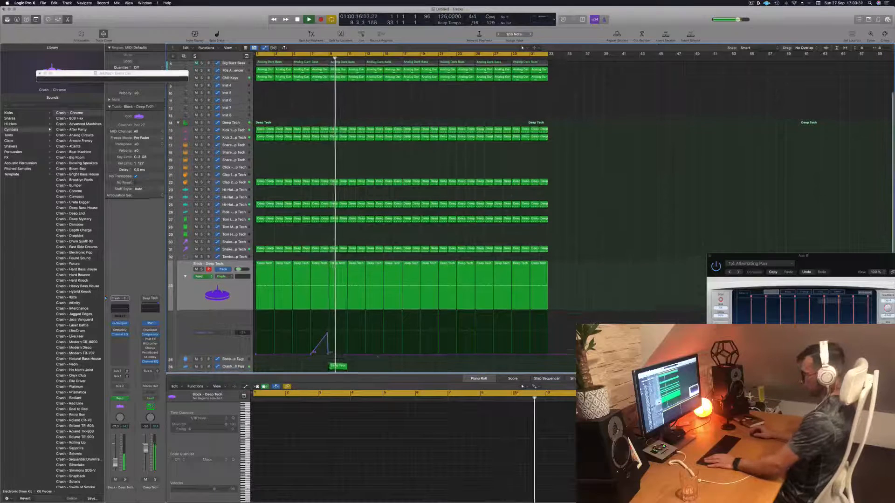
Show the Crash - 808 Flex track's automation, remove the dip over the bar 9 region and play that passage
scroll(339, 306, "down", 2)
left_click(235, 353)
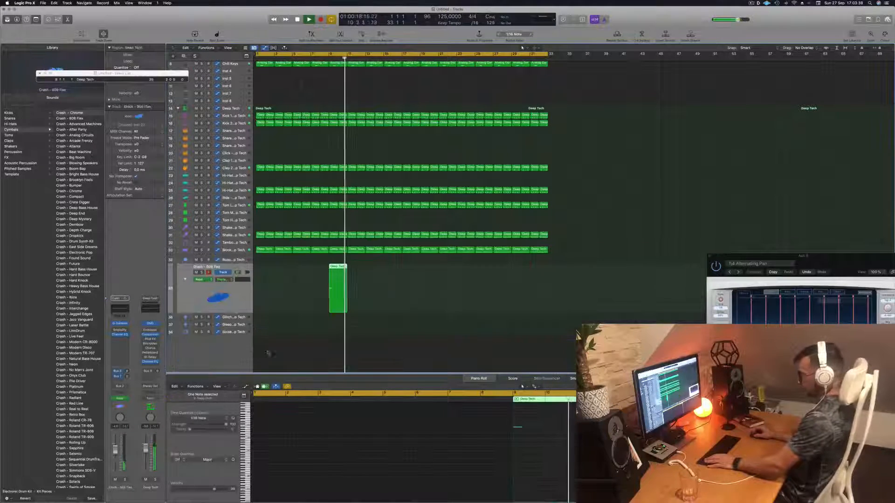
left_click(201, 280)
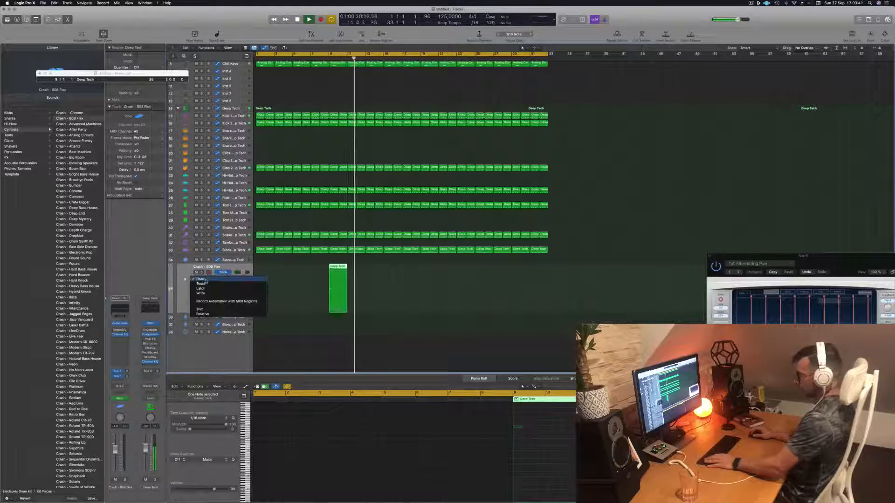
left_click(187, 297)
scroll(185, 292, "up", 1)
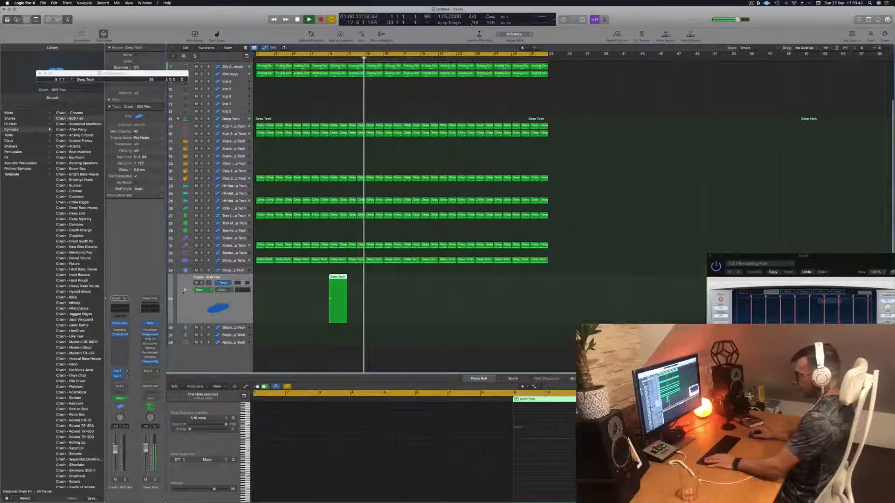
left_click(185, 289)
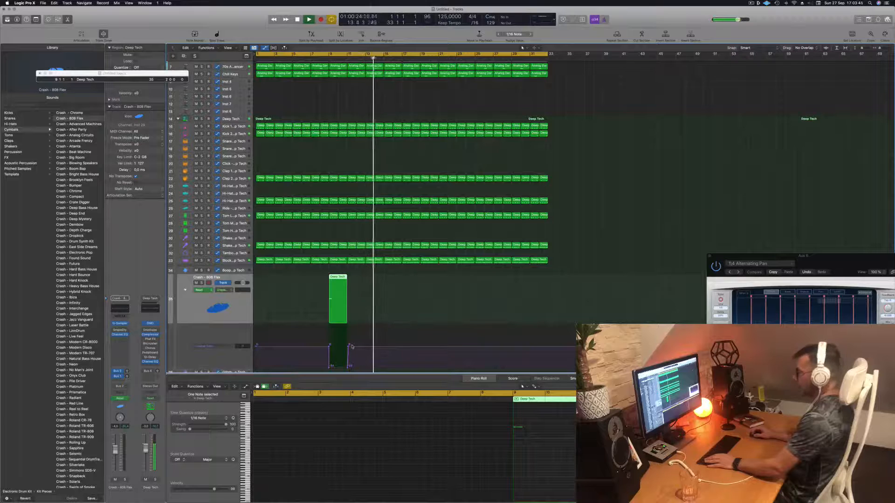
left_click_drag(349, 347, 325, 347)
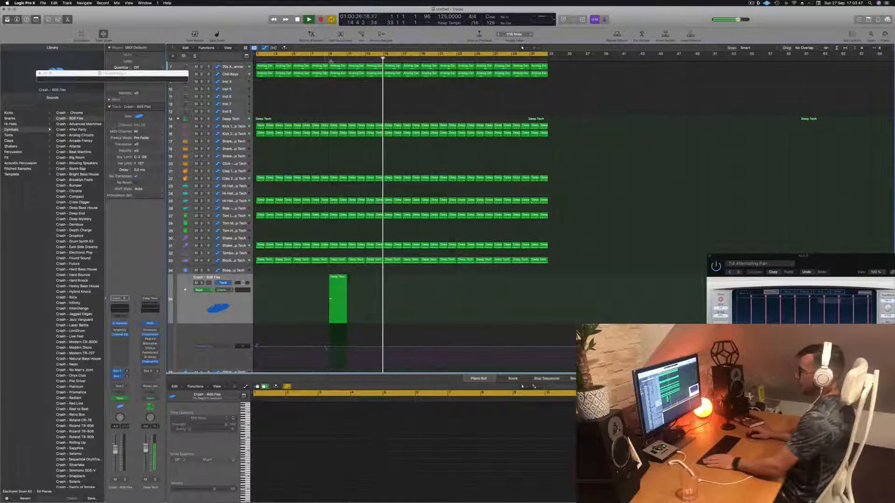
left_click(315, 59)
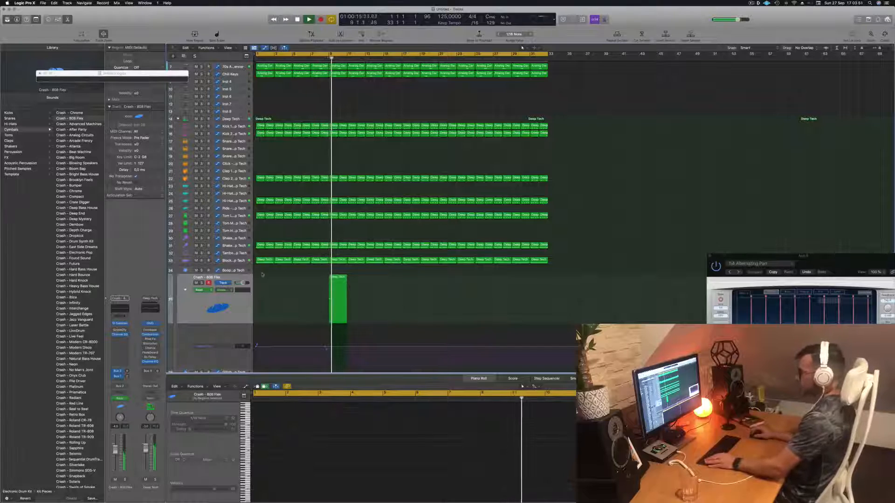
scroll(292, 298, "down", 5)
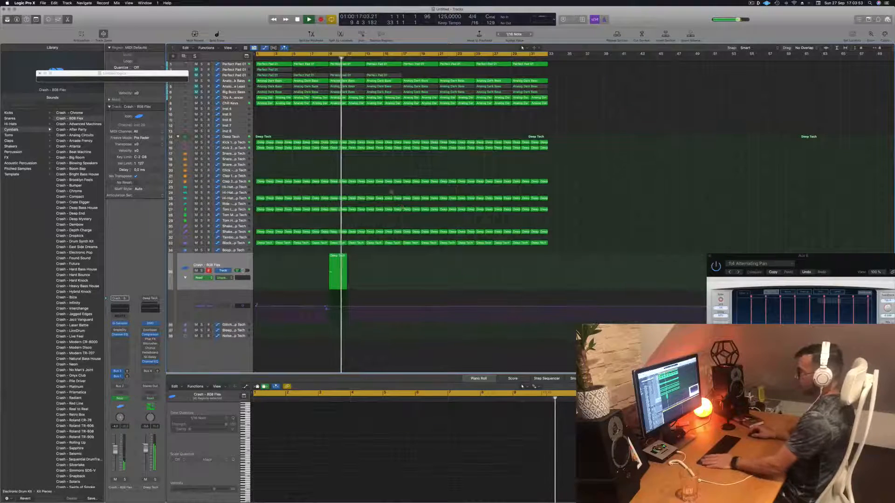
Delete the Perfect Pad 01 regions at bars 1 and 5 on the third track and unmute that track
key("Return")
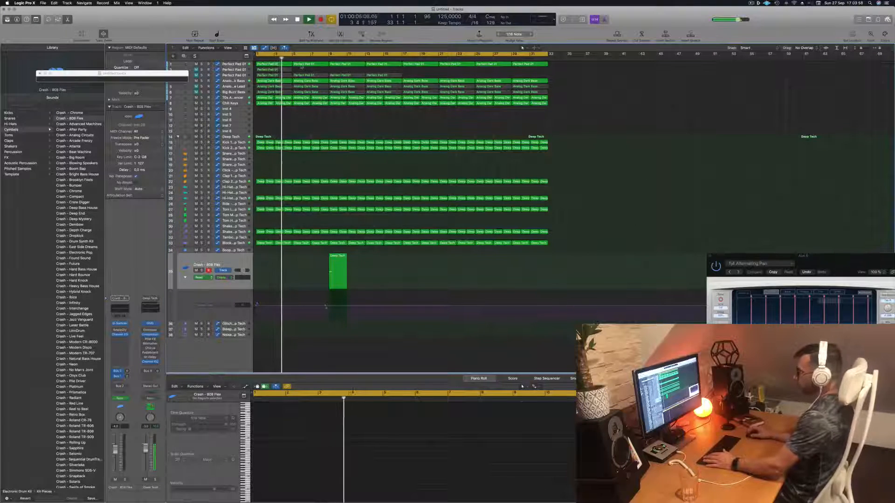
left_click(228, 75)
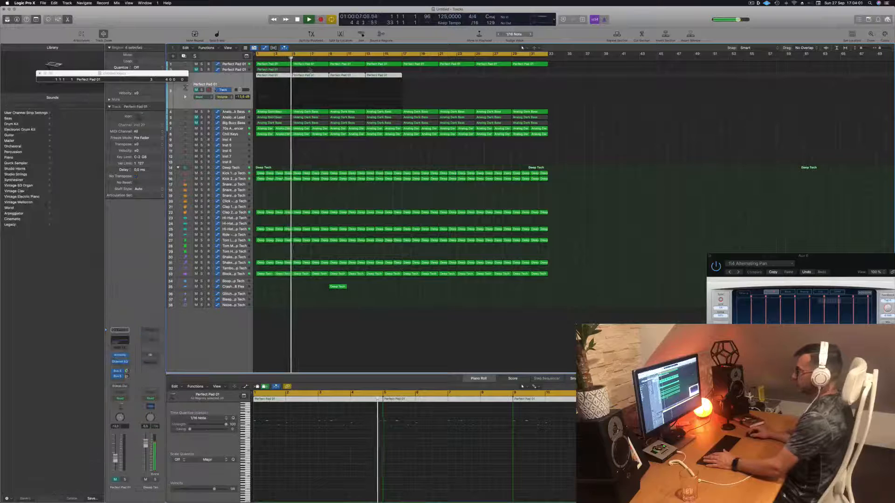
left_click(288, 75)
key("BackSpace")
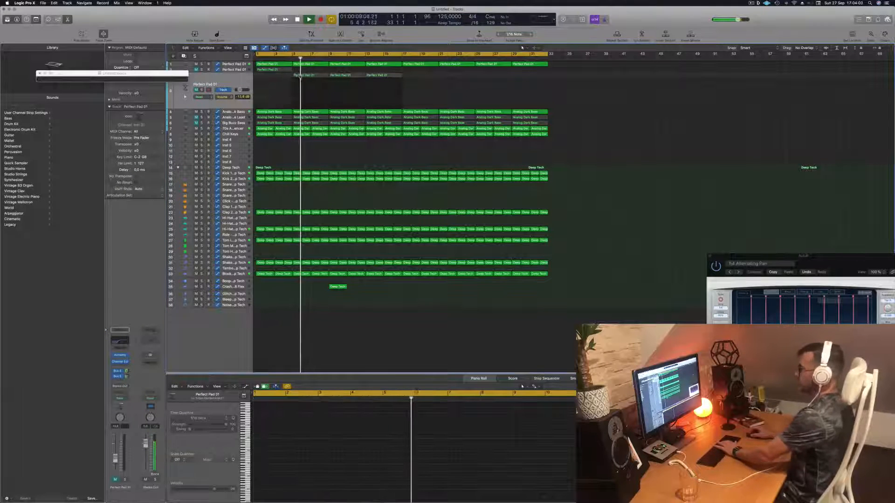
left_click(307, 75)
key("BackSpace")
left_click(213, 84)
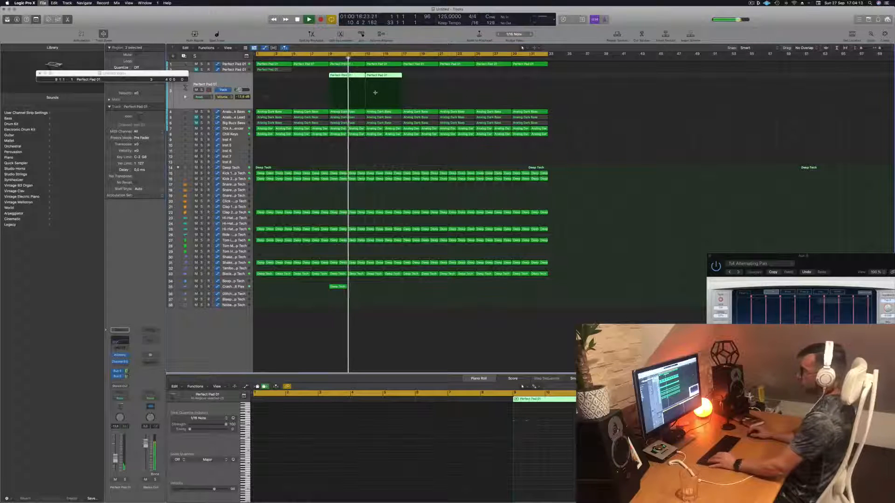
Save the project as EP140 Guys in the Logic folder and play the arrangement from the beginning
key("super+s")
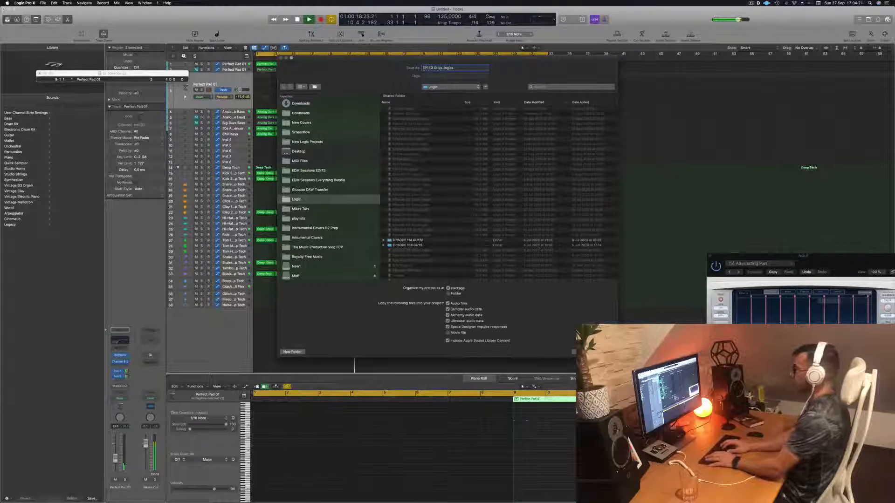
key("Return")
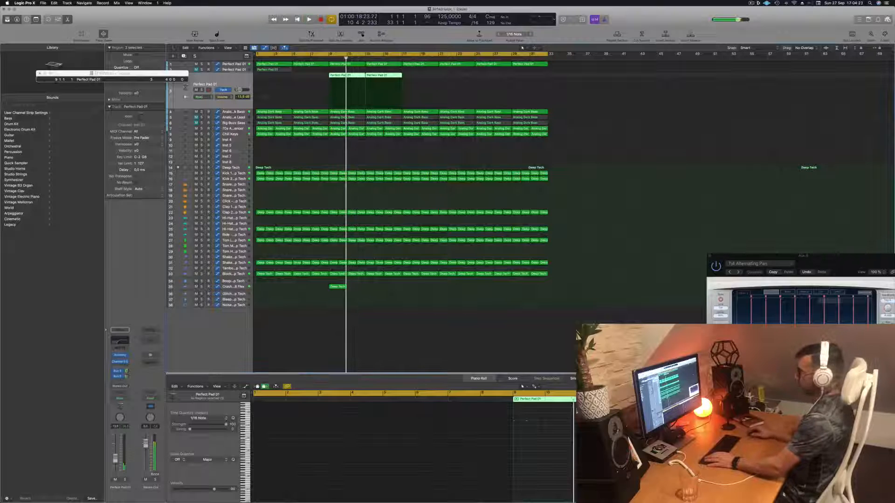
left_click(566, 85)
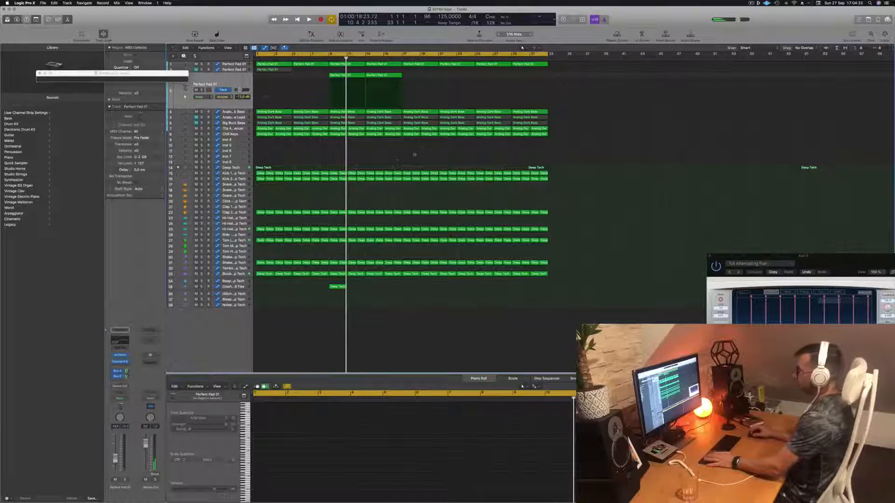
key("Return")
key("space")
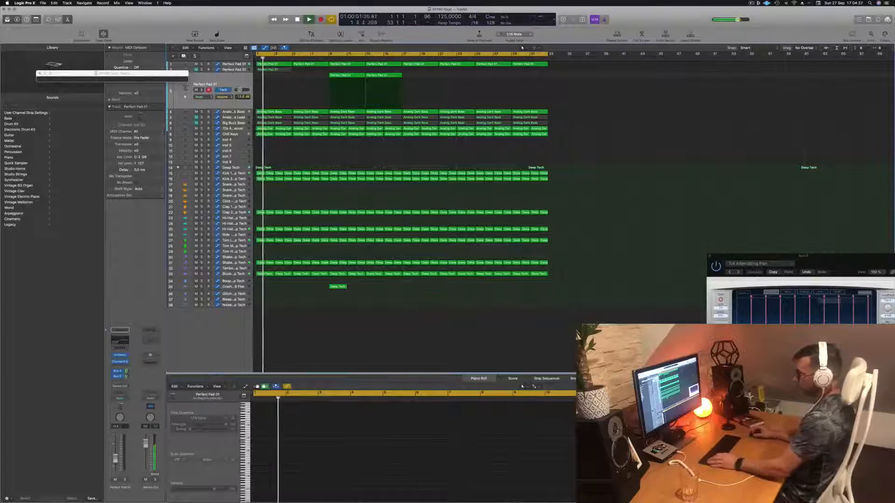
Inspect the Crash - 808 Flex and Block - Deep Tech tracks around bar 9 during playback
left_click(338, 287)
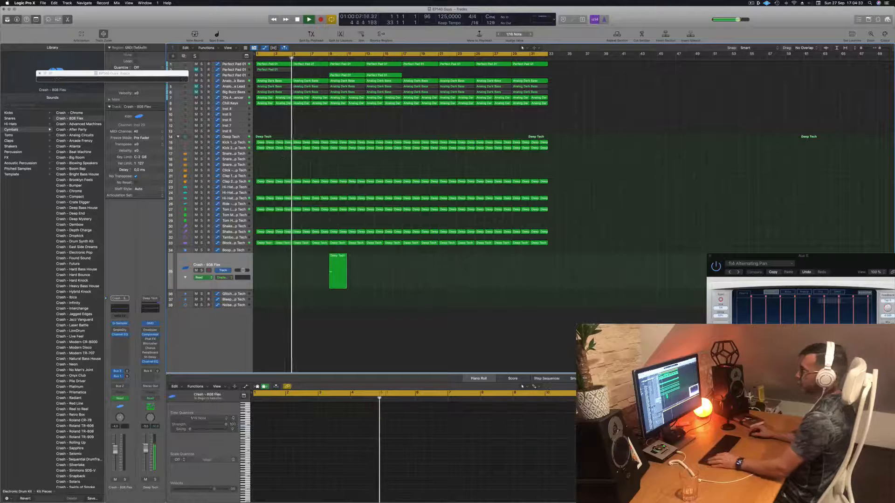
left_click(320, 136)
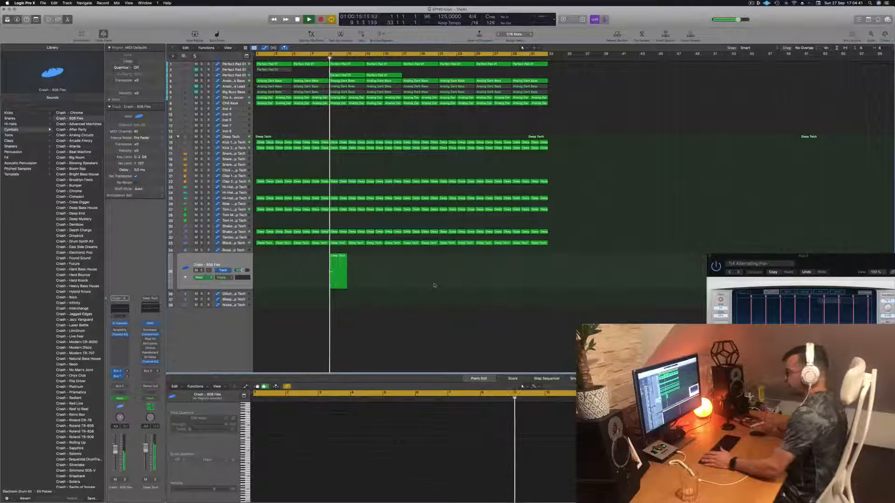
key("super+Right")
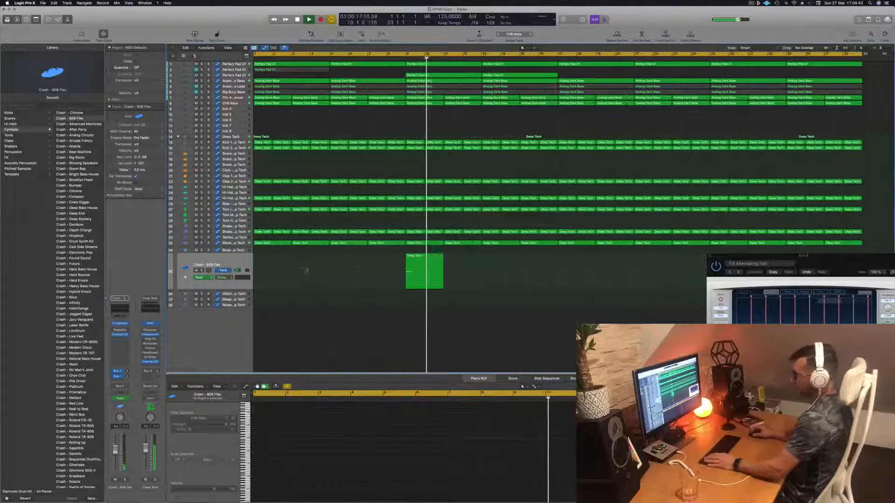
left_click(232, 243)
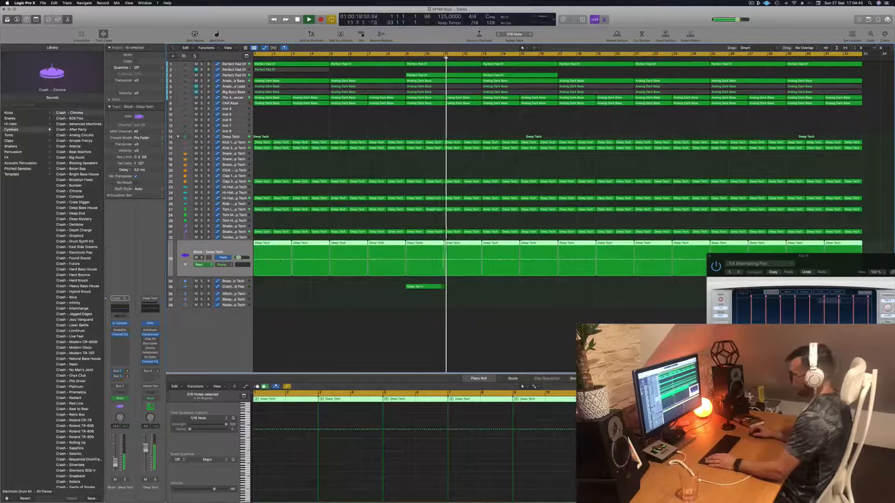
left_click(279, 336)
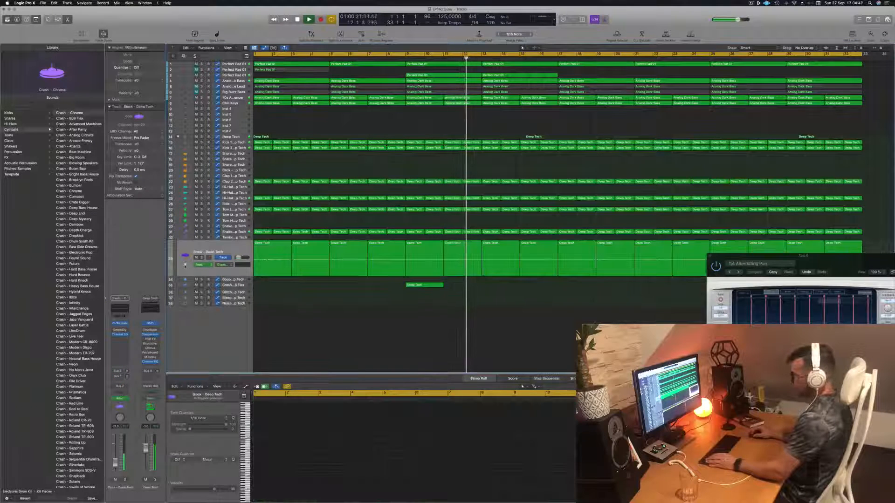
Show the Block - Deep Tech track's automation, align the drop after its ramp with bar 9 and play from about bar 6
left_click(186, 266)
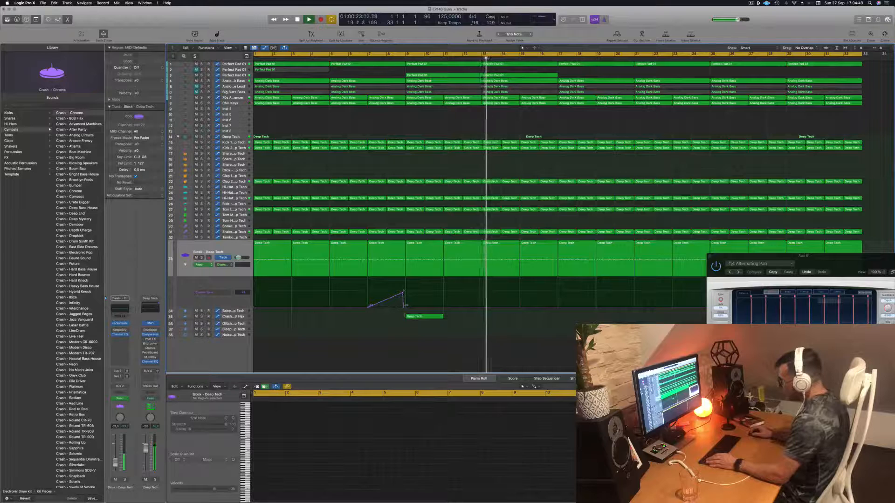
left_click(406, 306)
left_click_drag(406, 305, 407, 291)
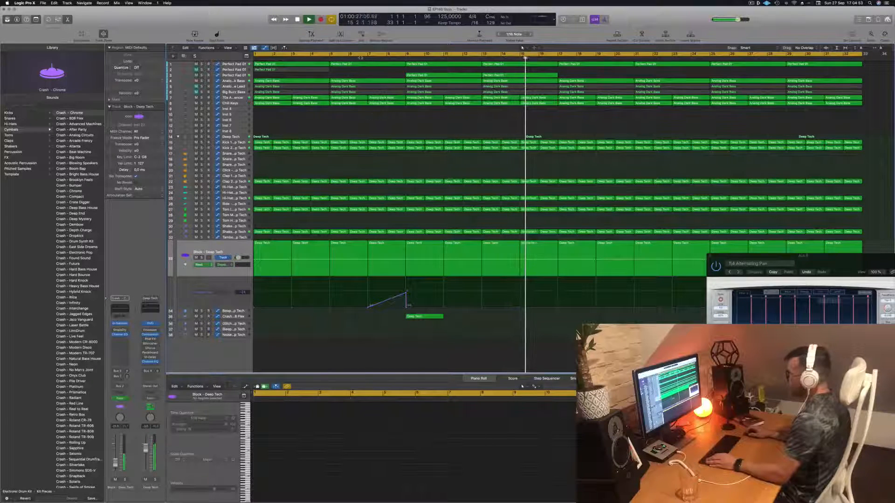
left_click(361, 57)
key("super+Left")
key("super+Left")
key("super+Left")
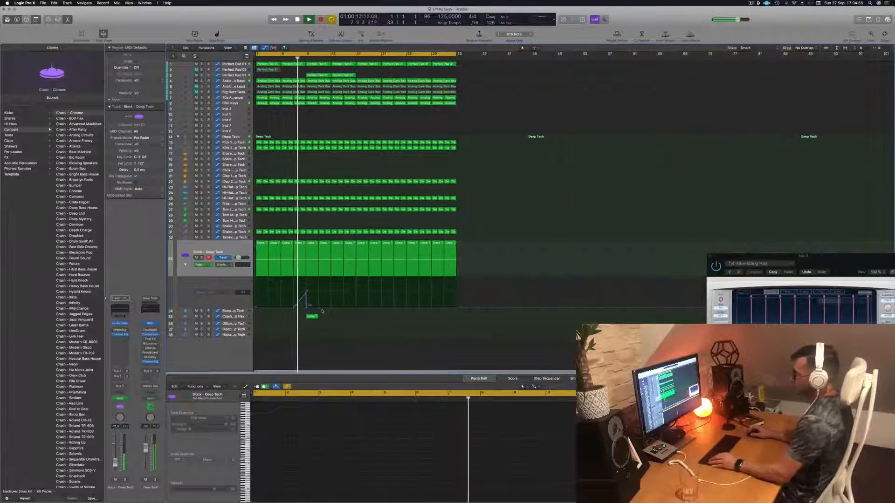
key("super+Right")
key("super+Right")
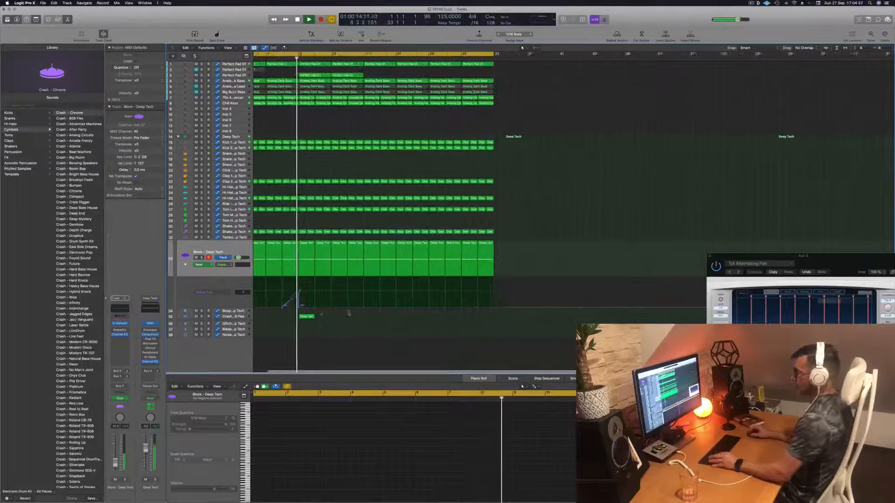
key("super+Right")
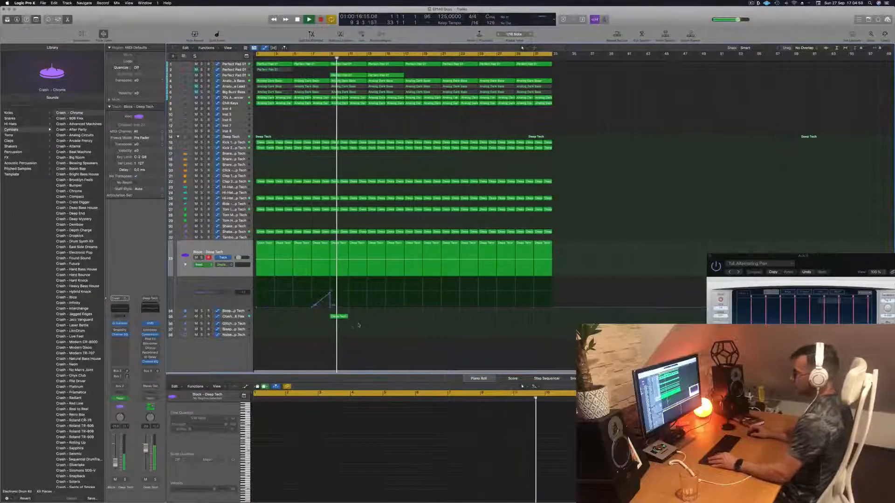
Look at the third Perfect Pad 01 track, then audition the Chill Keys track soloed from the start and turn its solo off again
left_click(232, 75)
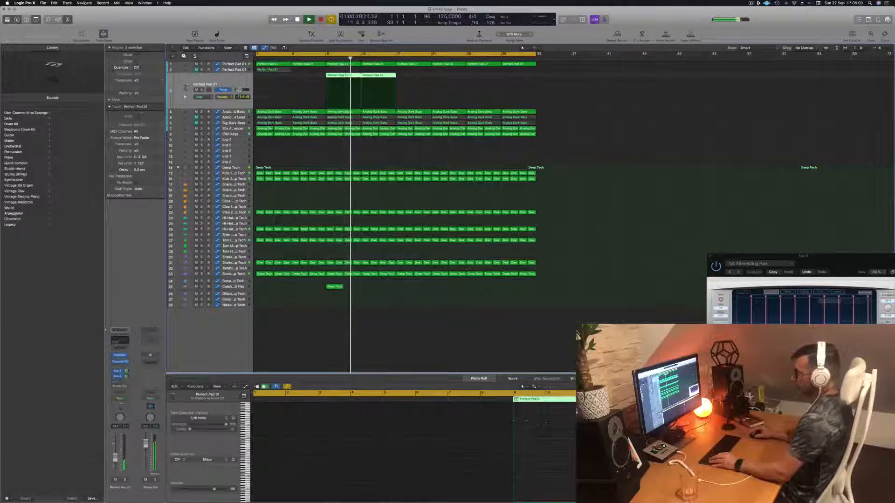
left_click(429, 155)
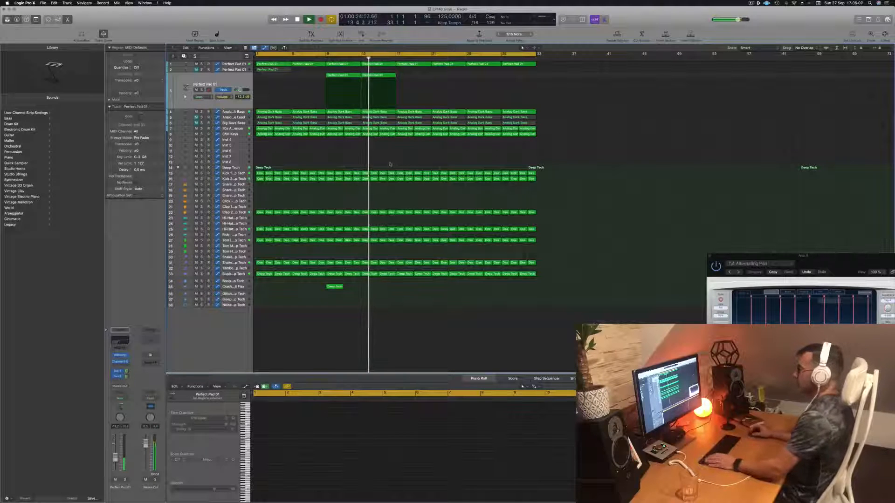
left_click(237, 135)
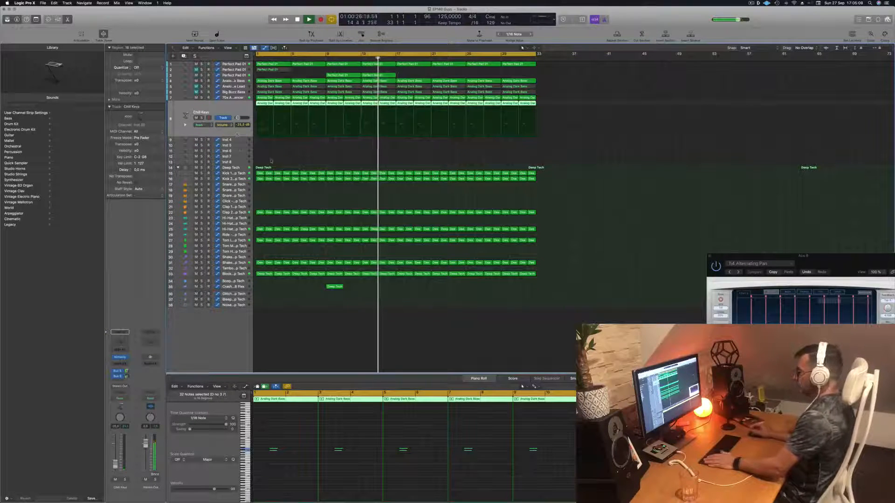
key("s")
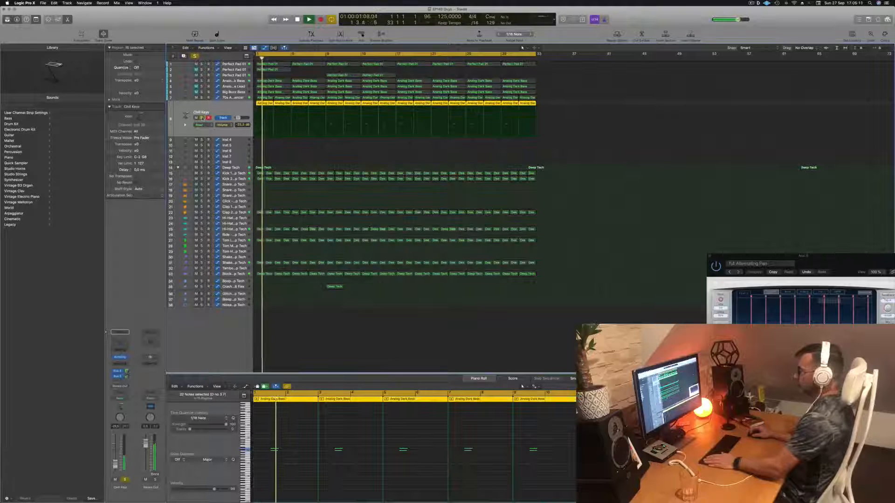
key("s")
key("space")
key("space")
left_click(287, 152)
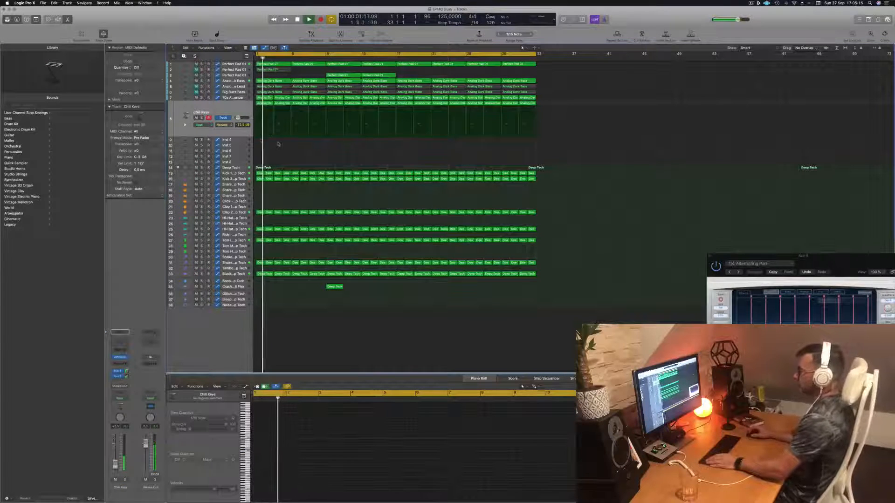
Unmute the Analog Glide Lead track and play the arrangement from the beginning
left_click(224, 92)
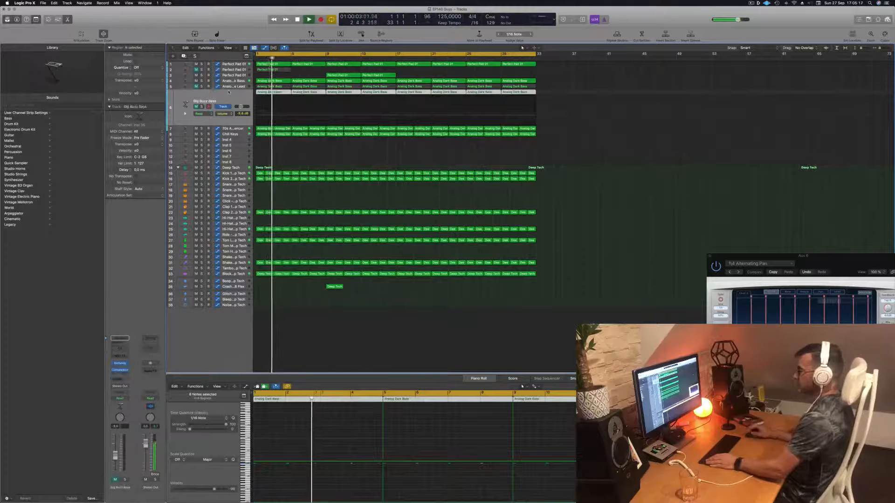
left_click(234, 87)
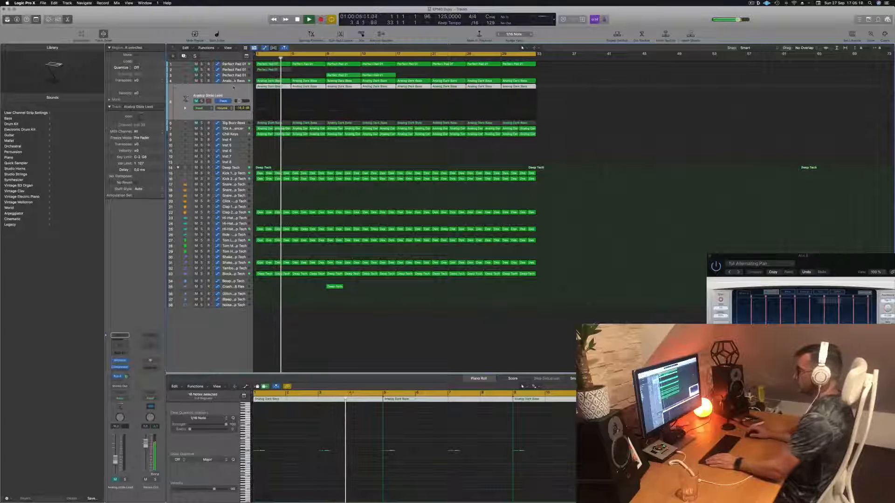
left_click(196, 101)
key("Return")
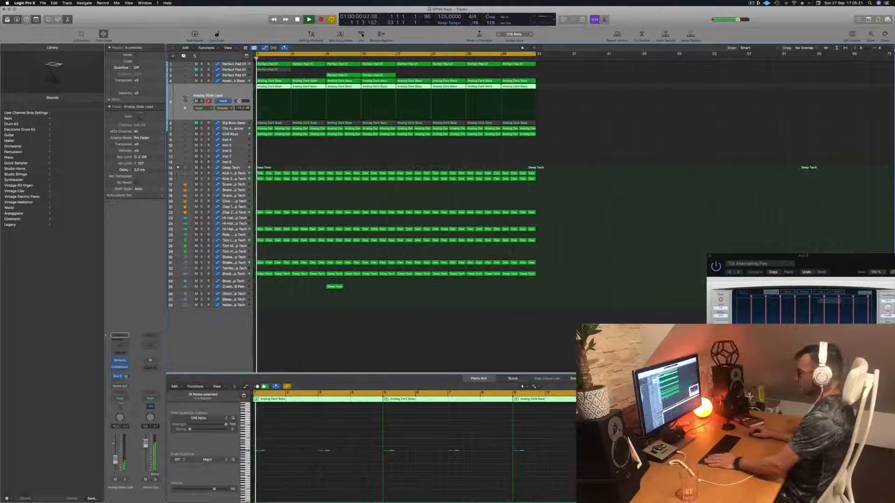
Delete the opening note from the first region on the Analog Glide Lead track
left_click(295, 470)
key("Return")
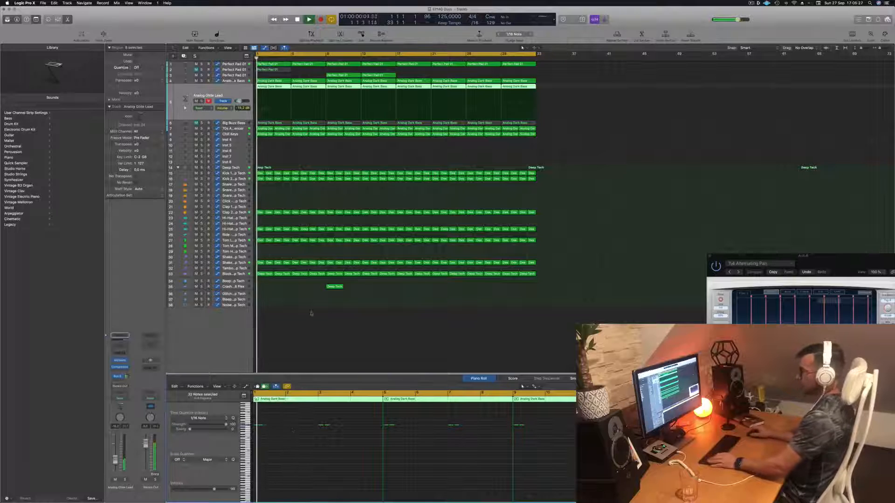
left_click_drag(272, 474, 294, 464)
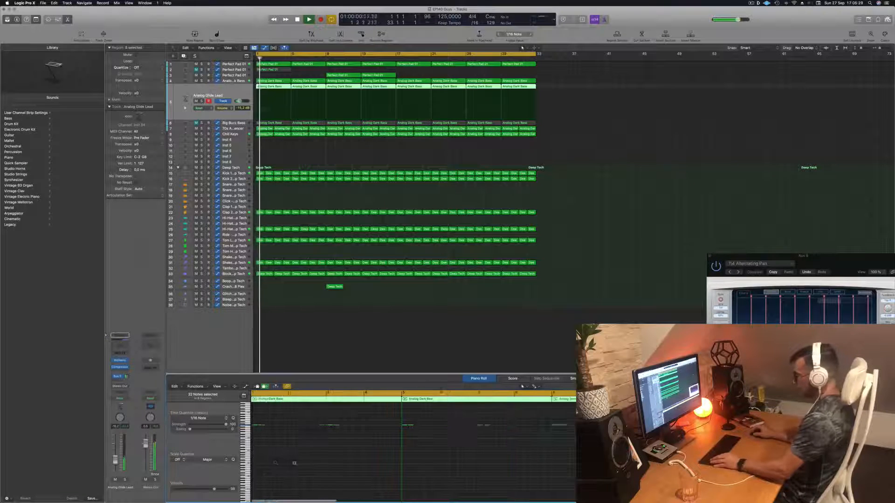
left_click(283, 134)
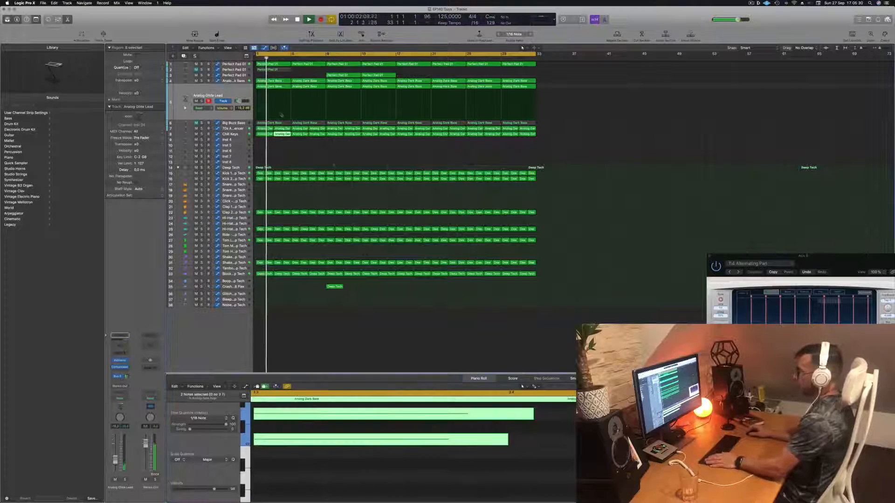
left_click(275, 87)
left_click(309, 453, "ctrl+alt")
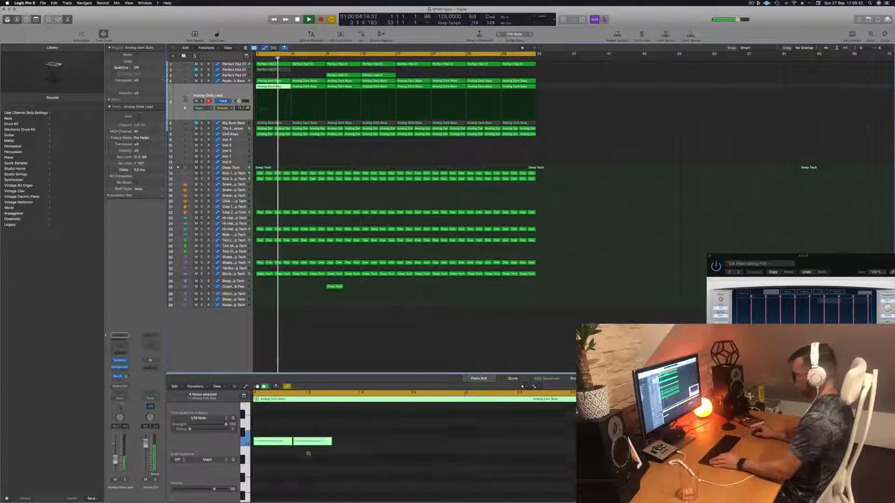
left_click_drag(273, 424, 278, 471)
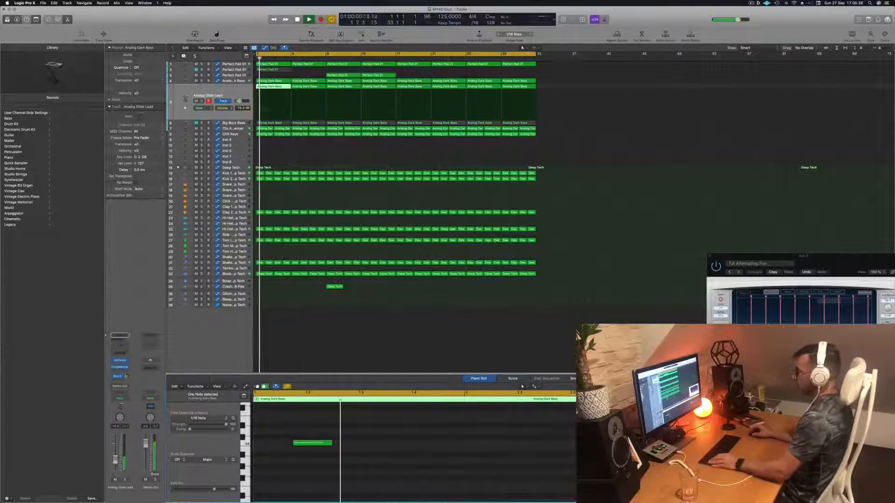
Replace the remaining Analog Glide Lead regions with copies of the edited first region up to bar 33 and play from the start
left_click_drag(555, 86, 343, 88)
key("Delete")
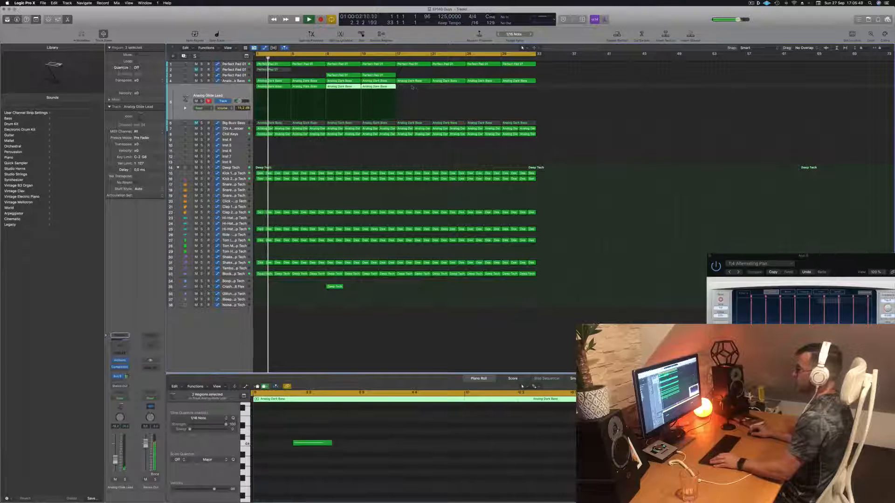
mouse_move(412, 88)
left_mouse_down()
mouse_move(264, 90)
mouse_move(418, 89)
left_mouse_up()
key("Return")
left_click(228, 92)
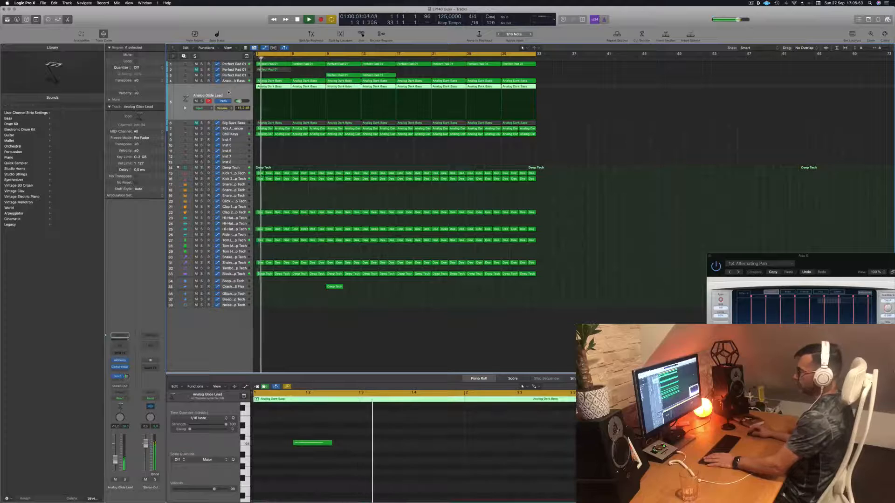
key("Return")
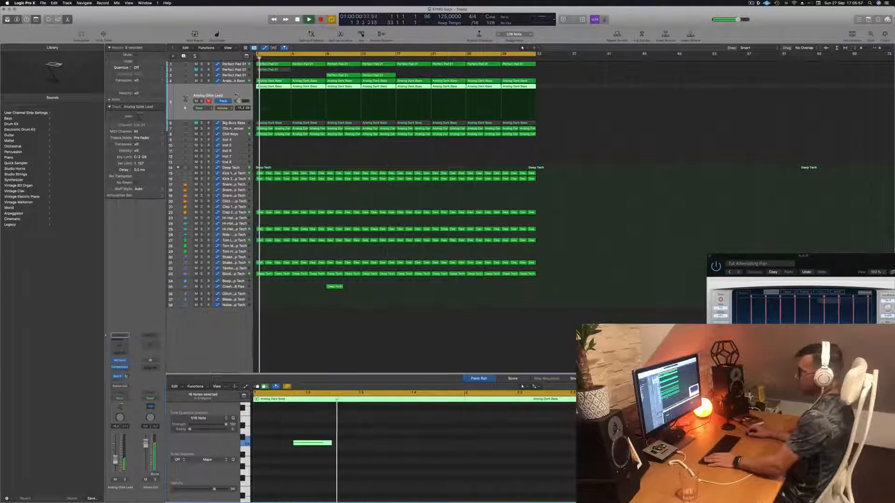
key("space")
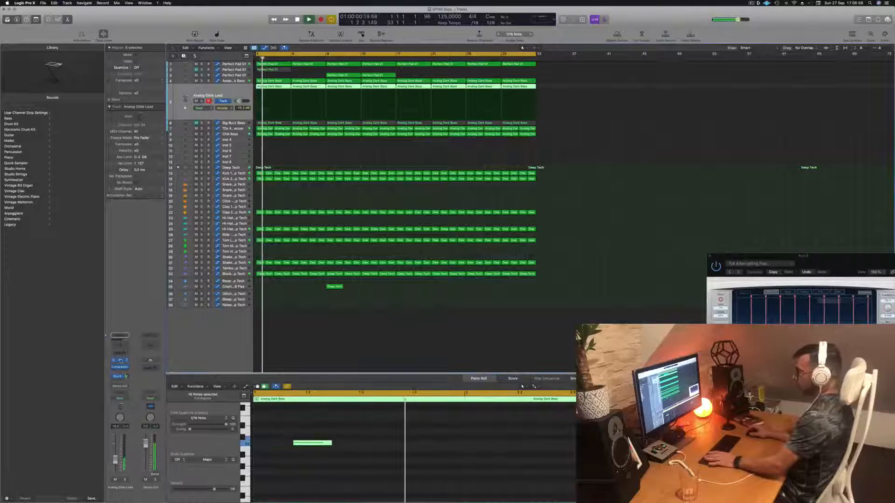
Open the Analog Glide Lead track's Alchemy synth and load the Rhythmic preset Chaotic Pattern Echoes
left_click(120, 360)
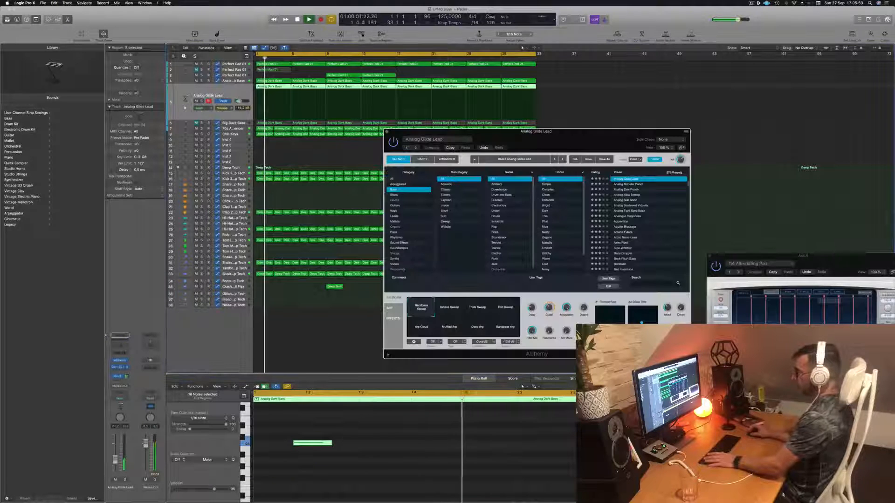
left_click(397, 237)
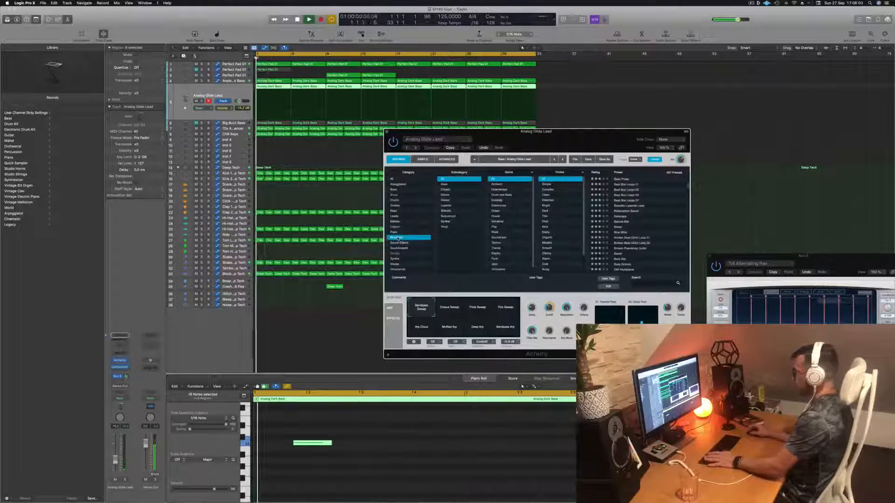
scroll(623, 218, "down", 5)
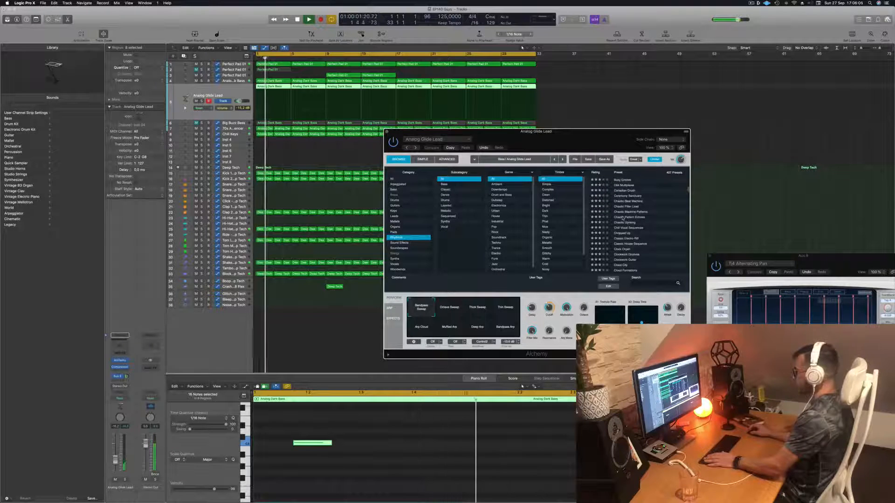
left_click(623, 217)
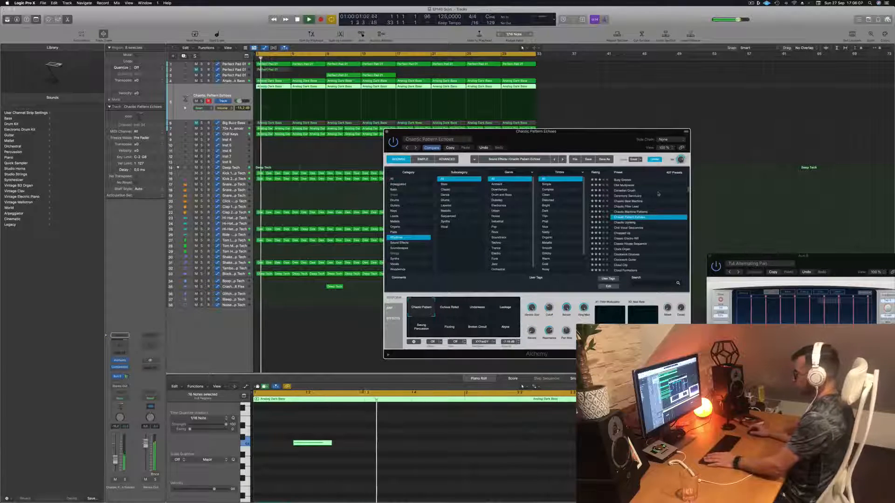
left_click_drag(578, 139, 511, 78)
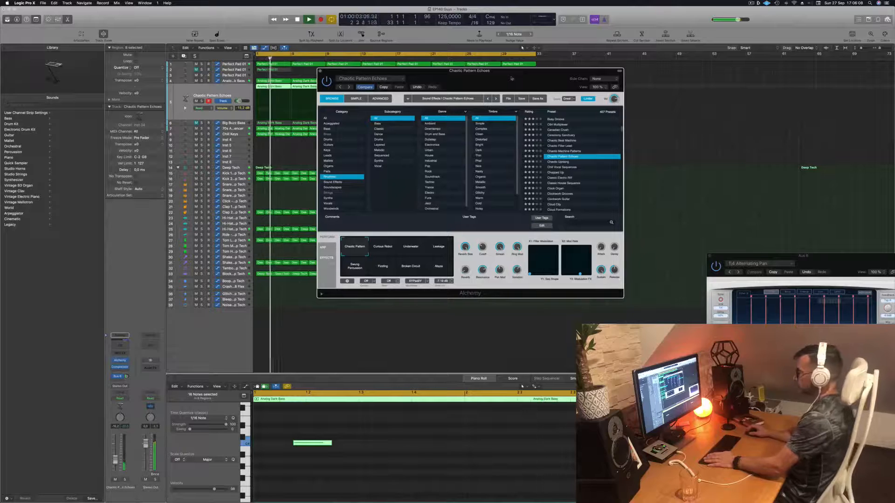
Audition the Rhythmic presets Chaotic Uprising, Chopped Up and Chill Vocal Sequences against the track
left_click(558, 162)
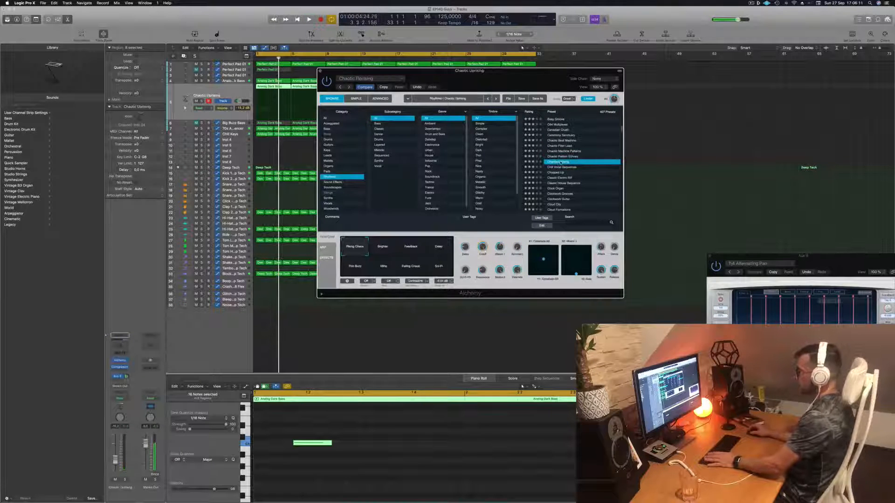
key("space")
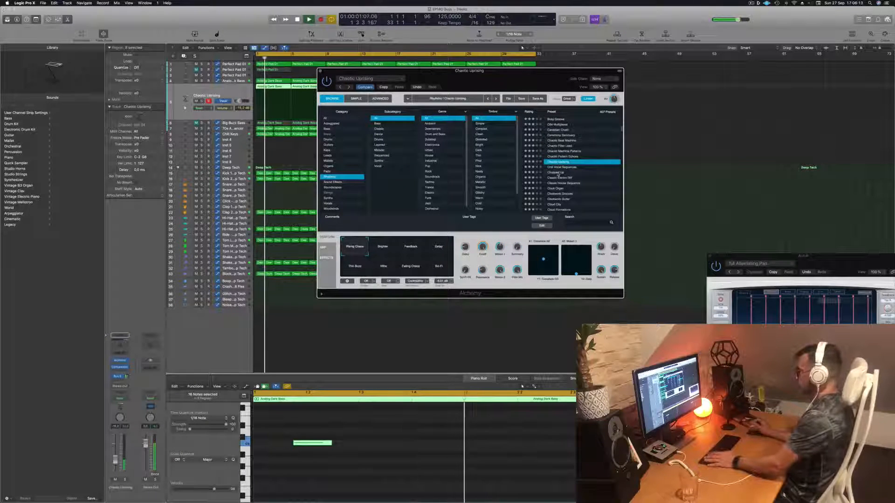
left_click(558, 172)
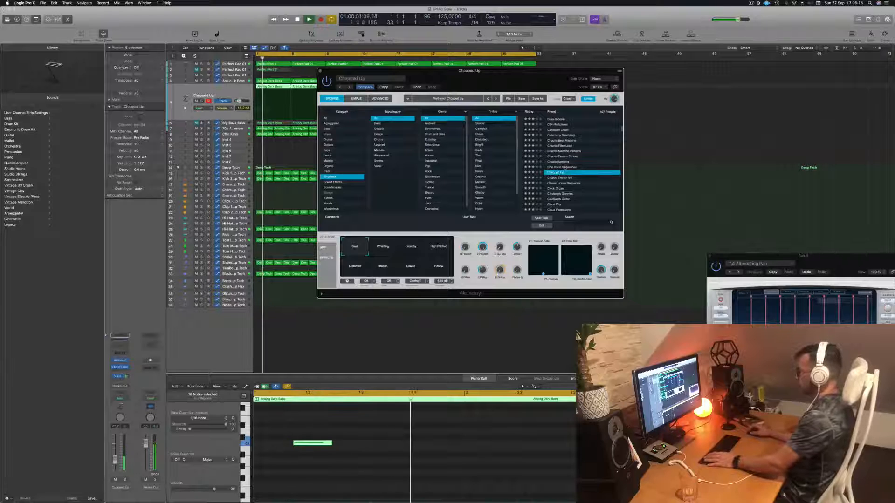
key("Up")
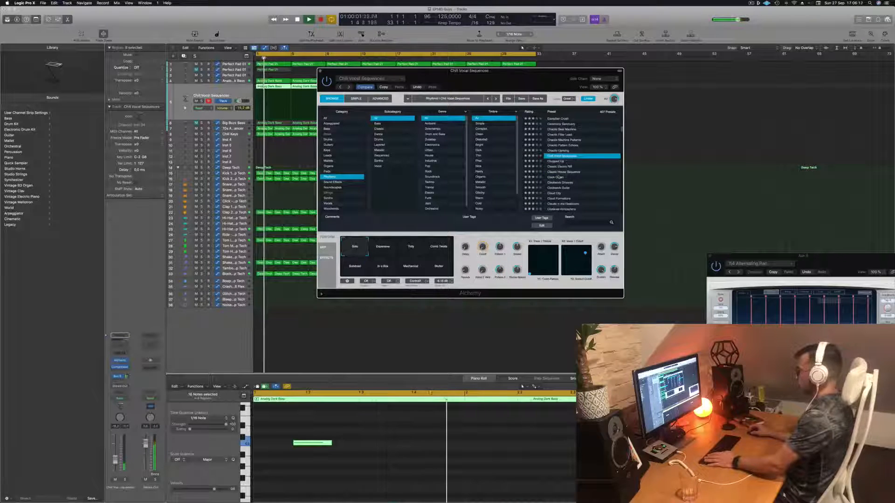
Audition the presets Clock Organ, Clockwork Guitar and Cloud City, and load Cloud Formations on the lead track
left_click(557, 177)
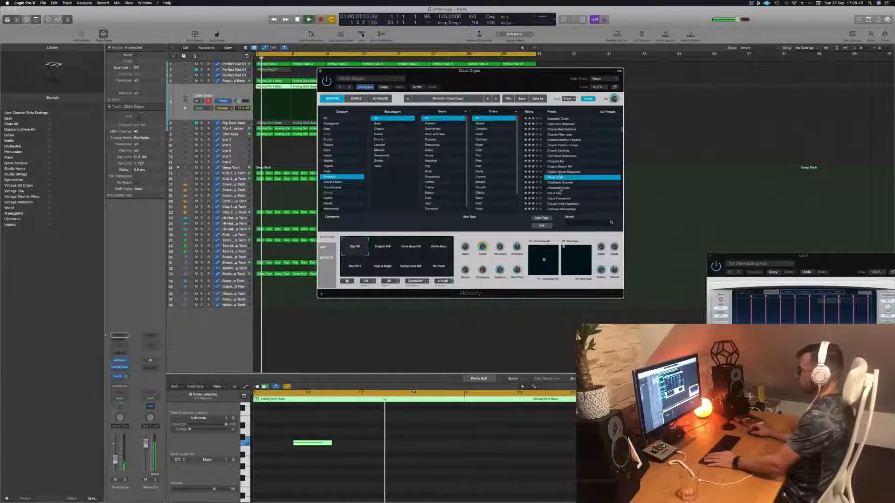
left_click(561, 188)
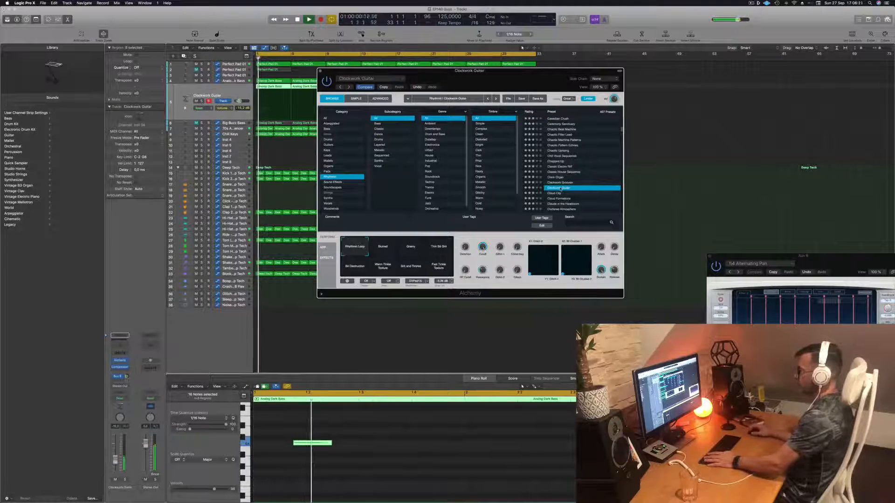
left_click(561, 193)
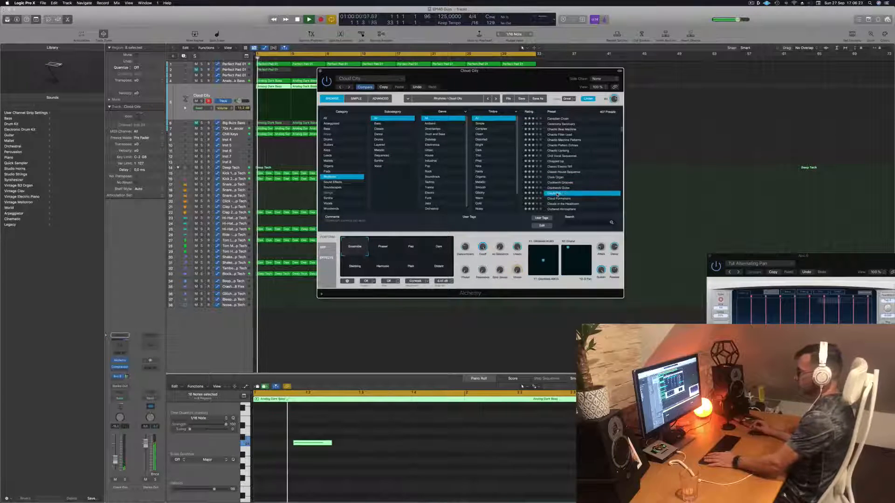
left_click(559, 198)
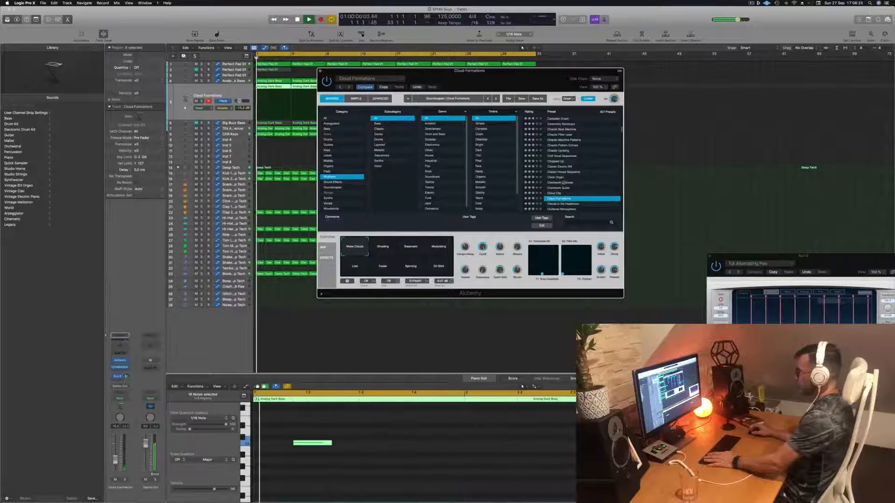
Audition the Rhythmic presets Crimson Cloudscape and Crunchy Synth Patterns on the lead track, playing from the start
scroll(560, 177, "down", 3)
scroll(574, 186, "down", 3)
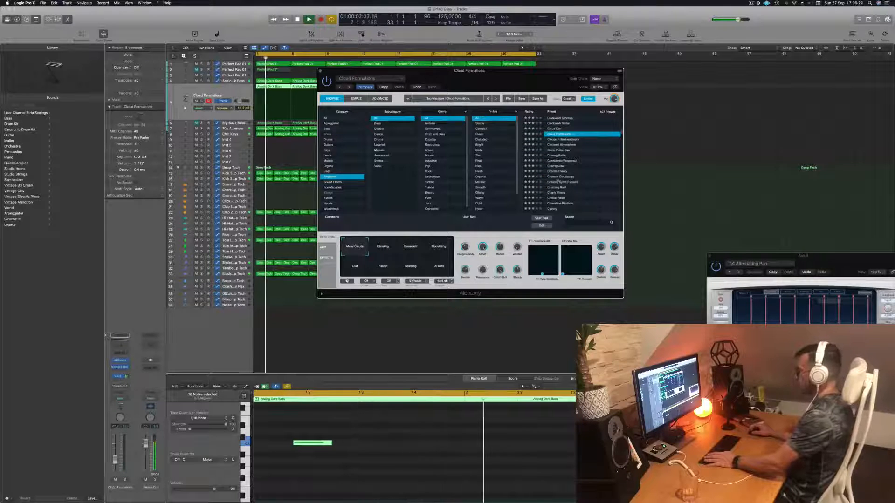
left_click(559, 177)
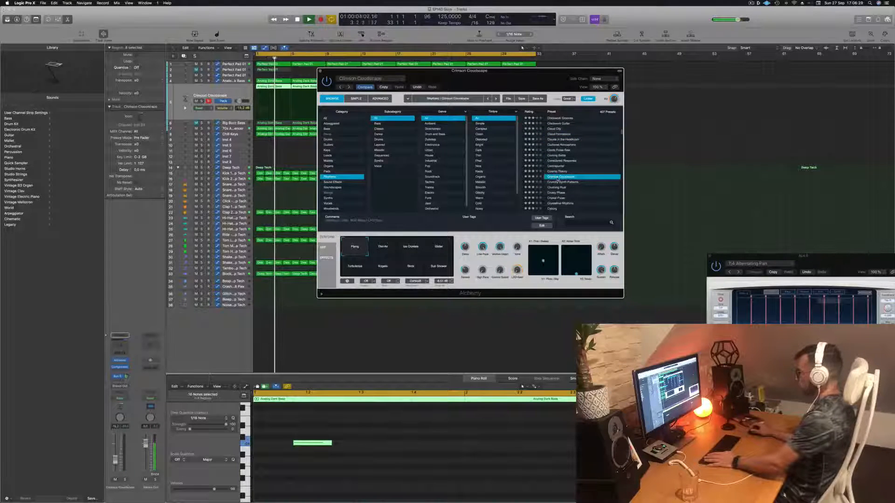
key("space")
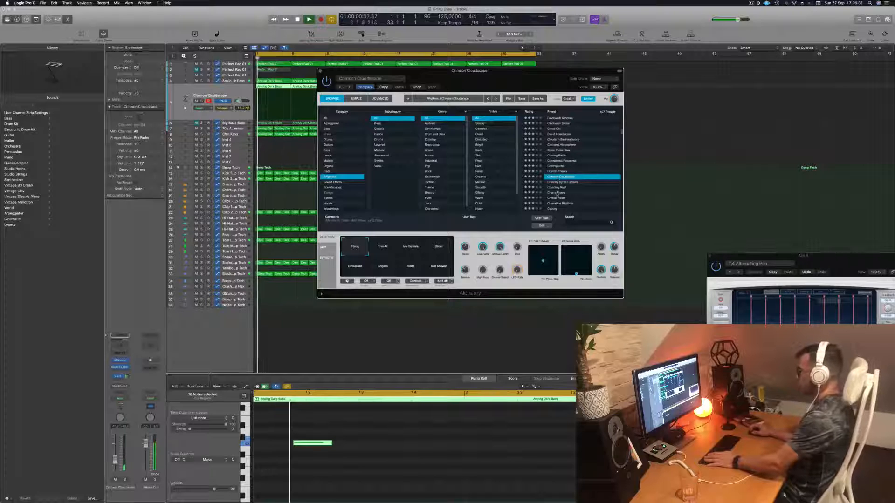
left_click(561, 182)
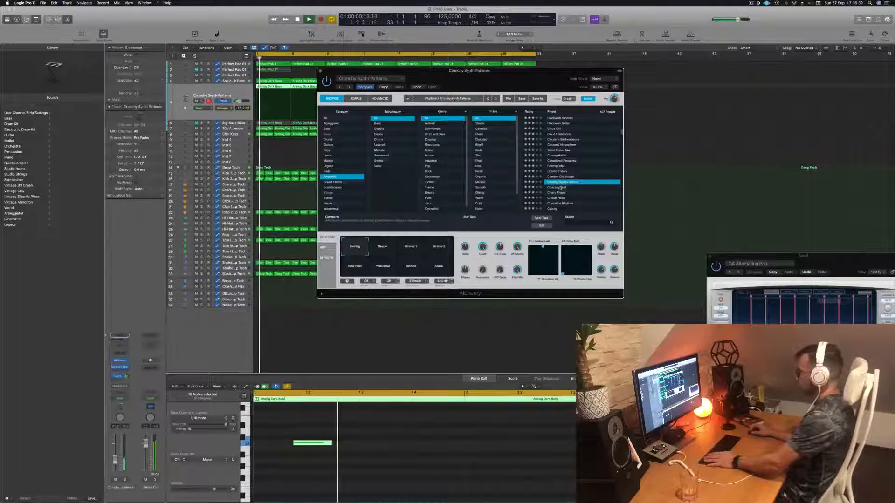
Audition the Rhythmic presets Crystal Pulse, Cyborg, Dark Tempo and Daylight Apparition against the track
scroll(565, 185, "down", 1)
scroll(569, 183, "down", 2)
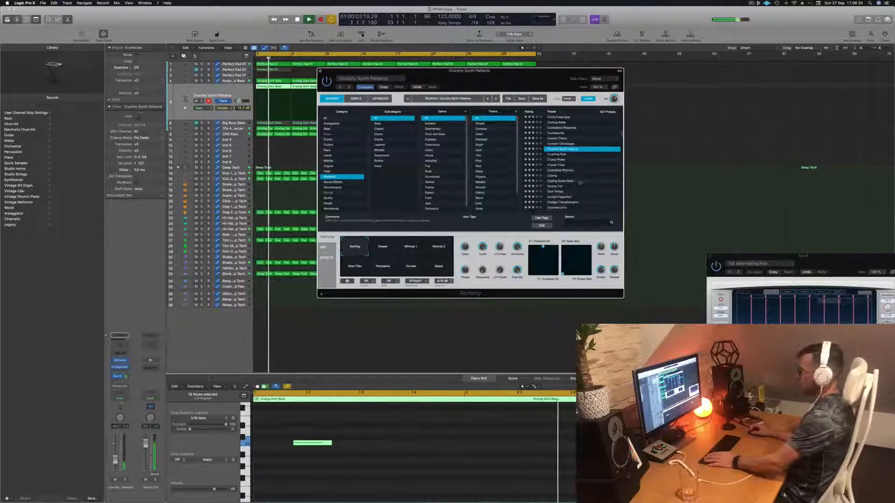
left_click(559, 165)
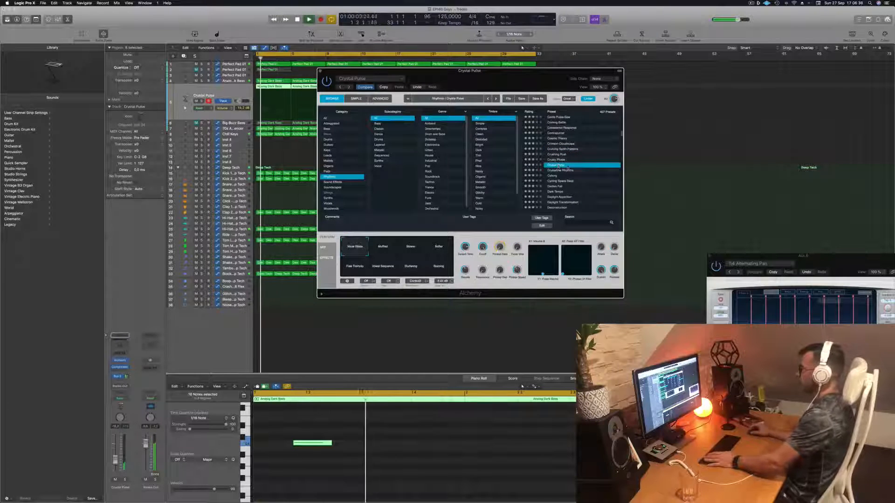
scroll(557, 163, "down", 1)
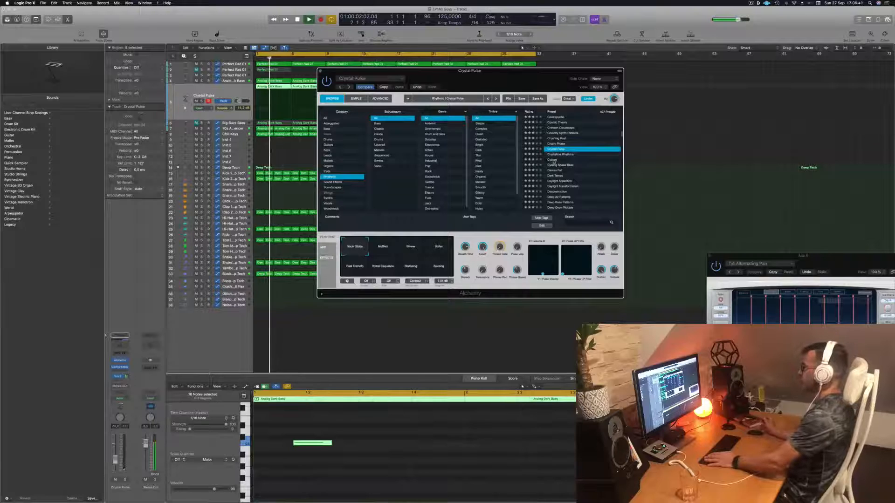
left_click(553, 160)
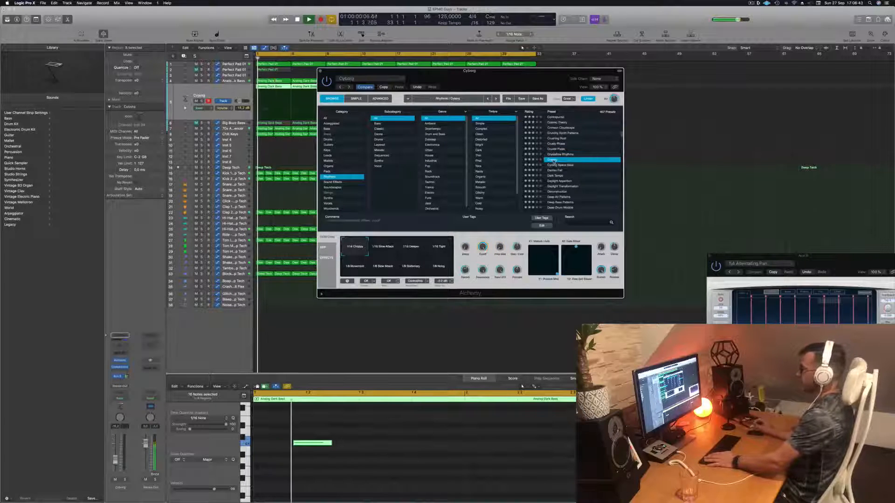
scroll(571, 160, "down", 1)
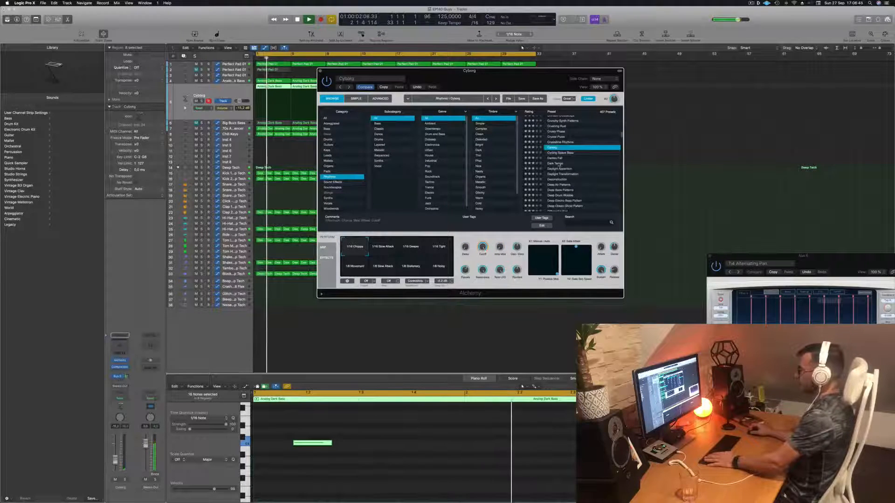
left_click(557, 164)
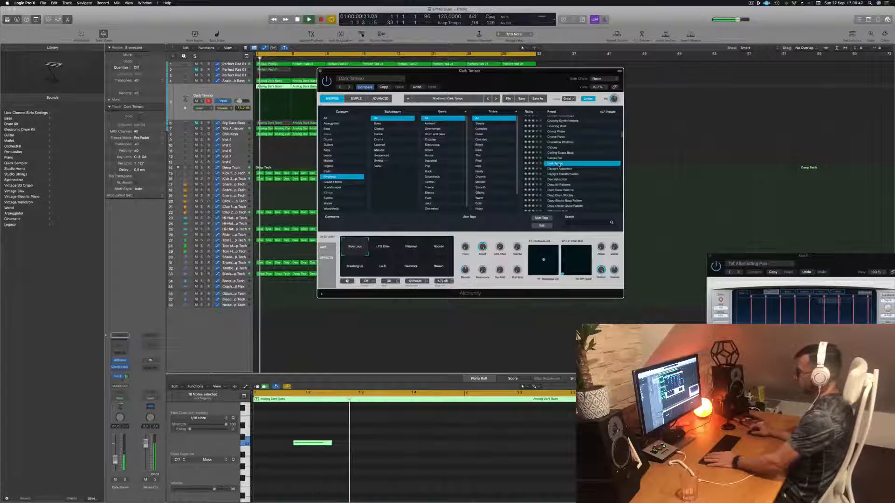
left_click(562, 170)
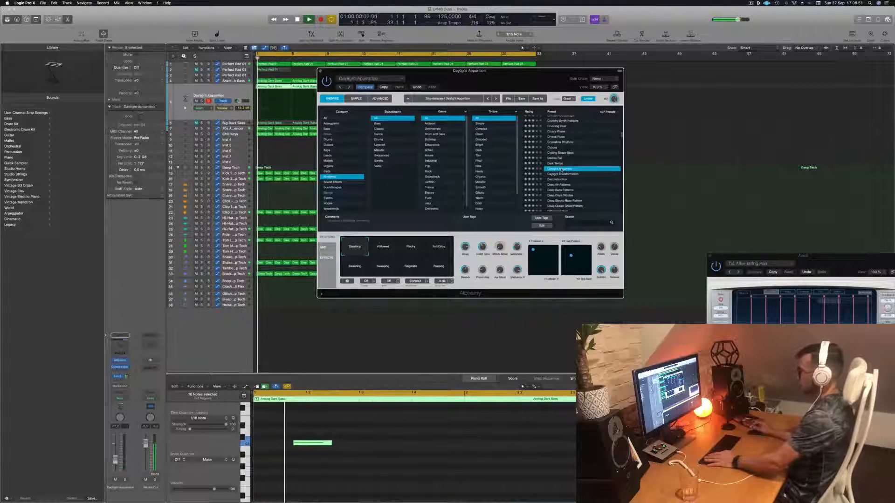
Load the Deconstruction preset and audition its seven other performance snapshots, including Broken, Delay, Frozen, Grainy Chaos and Crushed
left_click(562, 180)
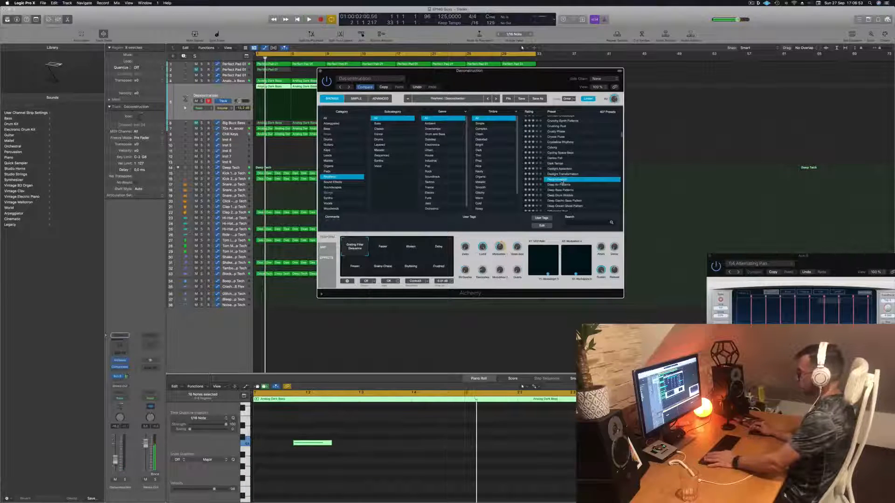
scroll(577, 162, "down", 2)
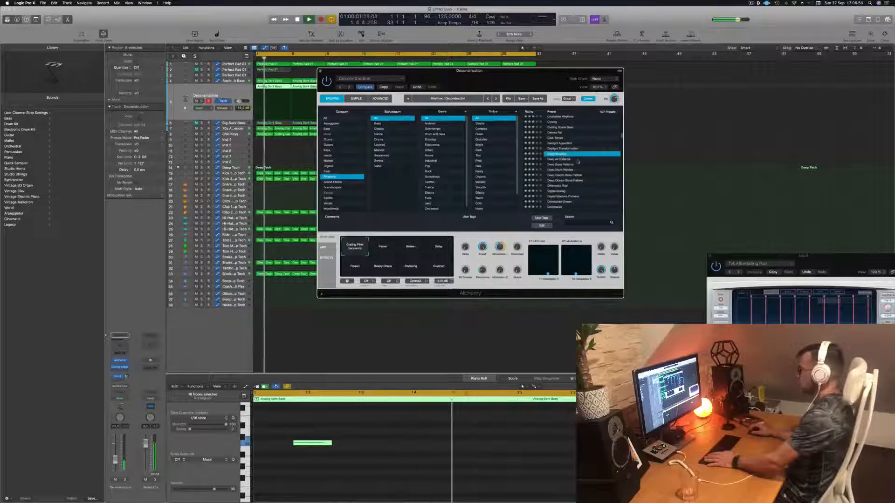
left_click(383, 247)
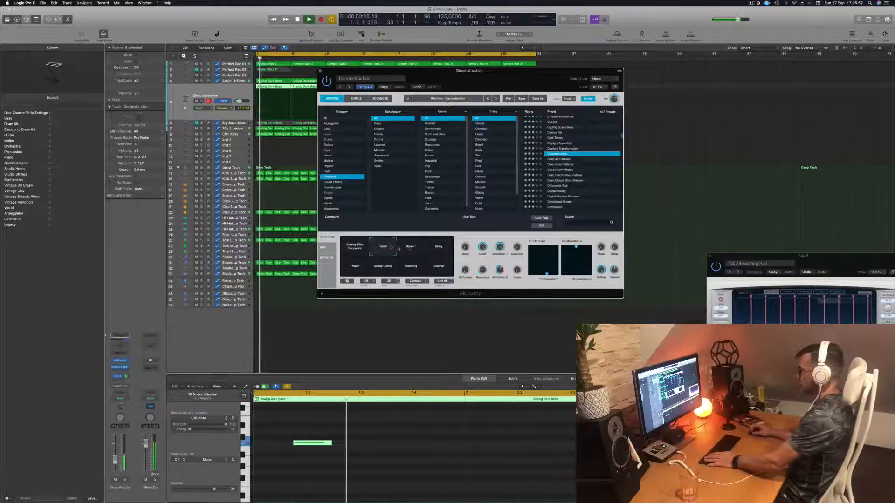
left_click(411, 248)
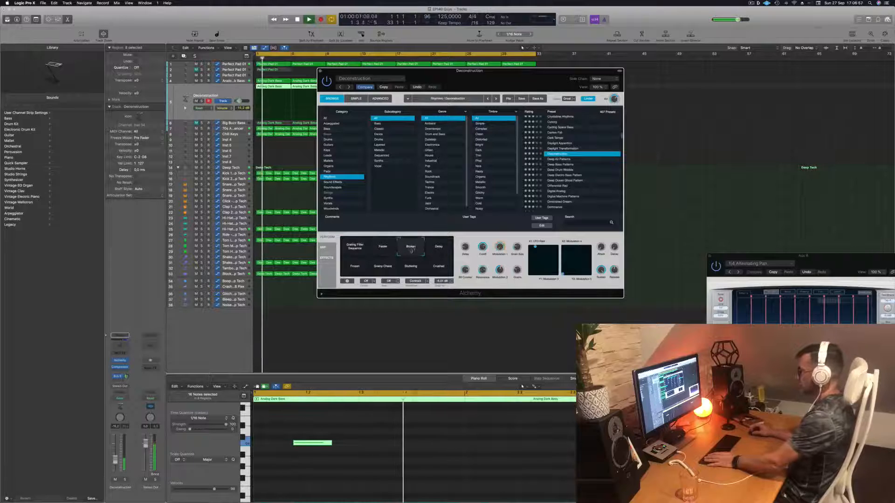
left_click(436, 252)
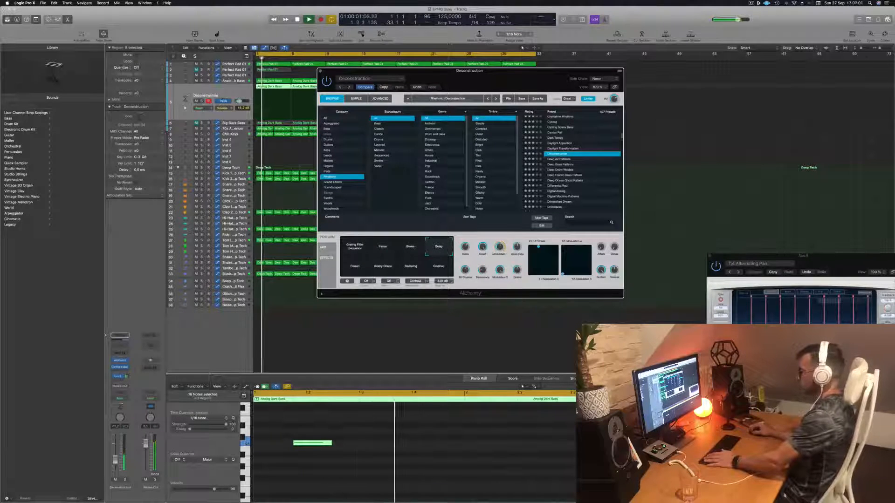
left_click(351, 270)
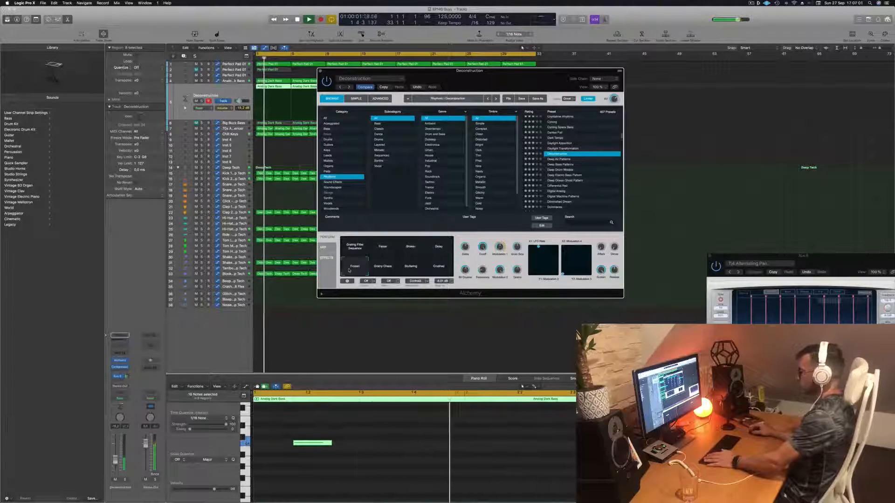
left_click(383, 268)
key("space")
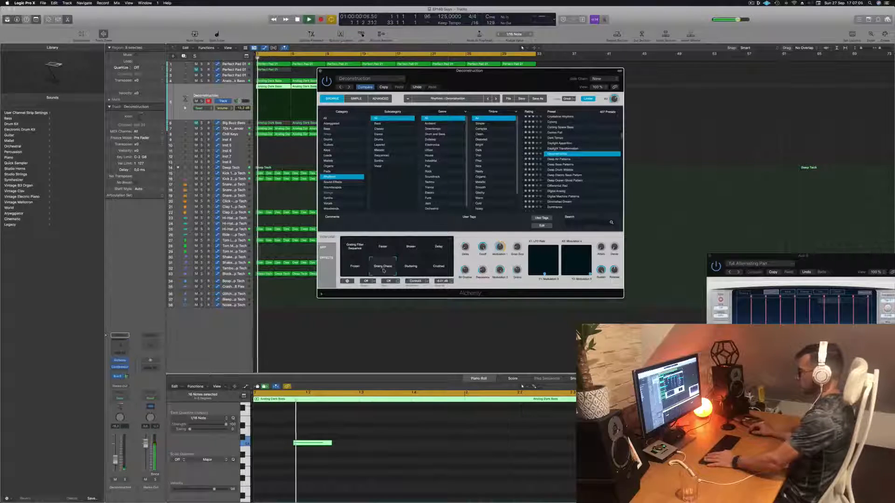
left_click(411, 268)
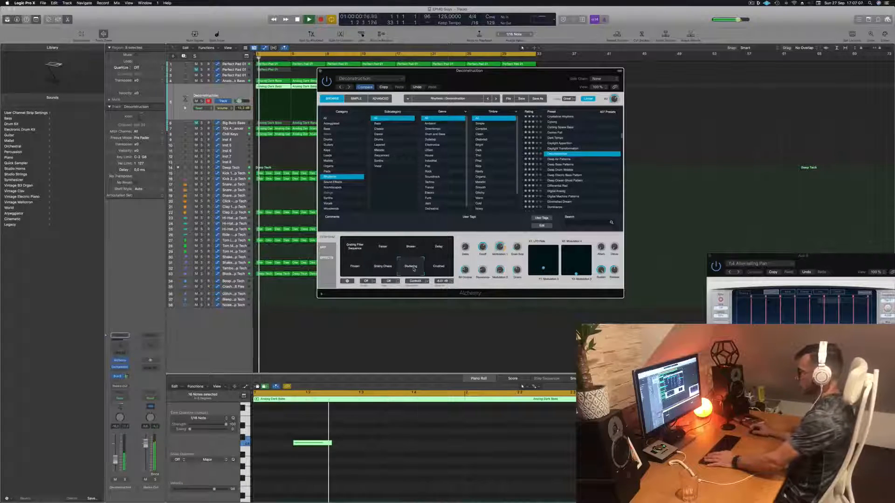
left_click(438, 267)
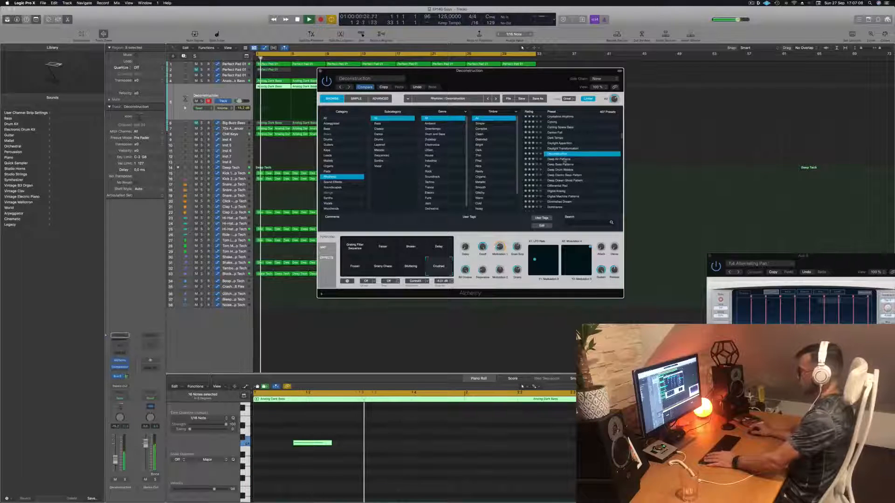
Load the Deep Air Patterns preset and audition its Warm, Staccato and Water Pad snapshots from the start of the track
left_click(564, 160)
key("space")
key("space")
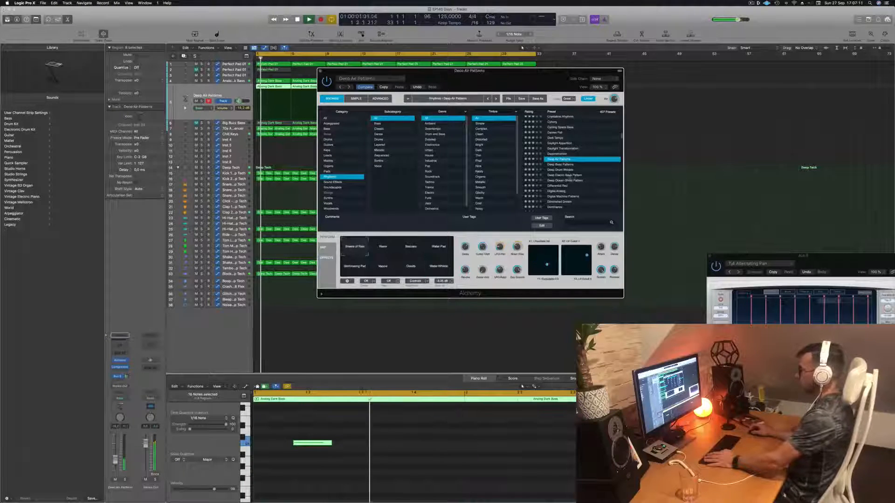
left_click(384, 250)
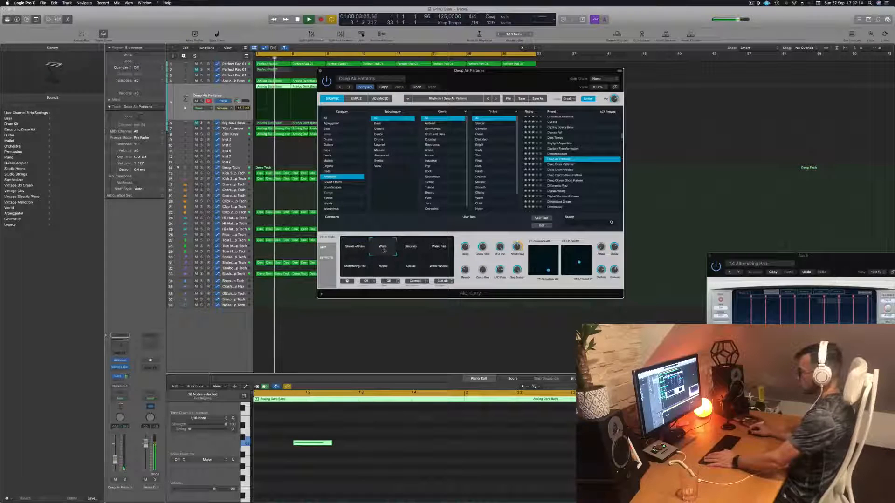
left_click(410, 250)
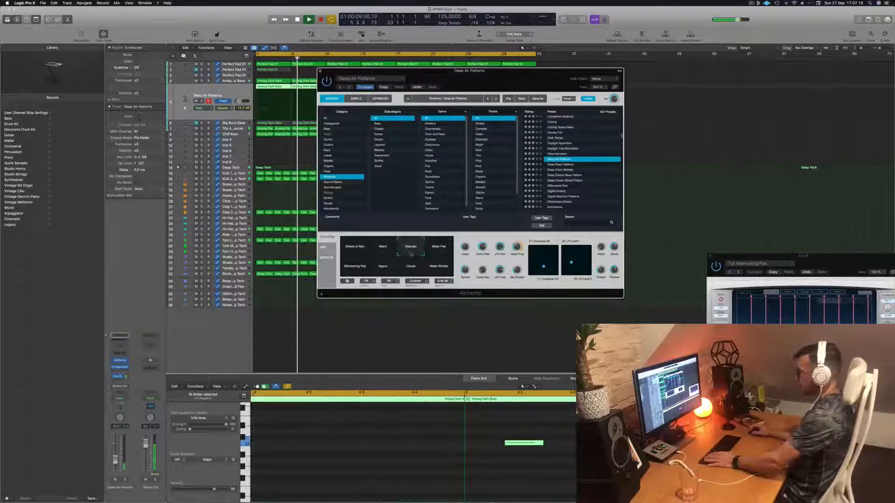
key("Return")
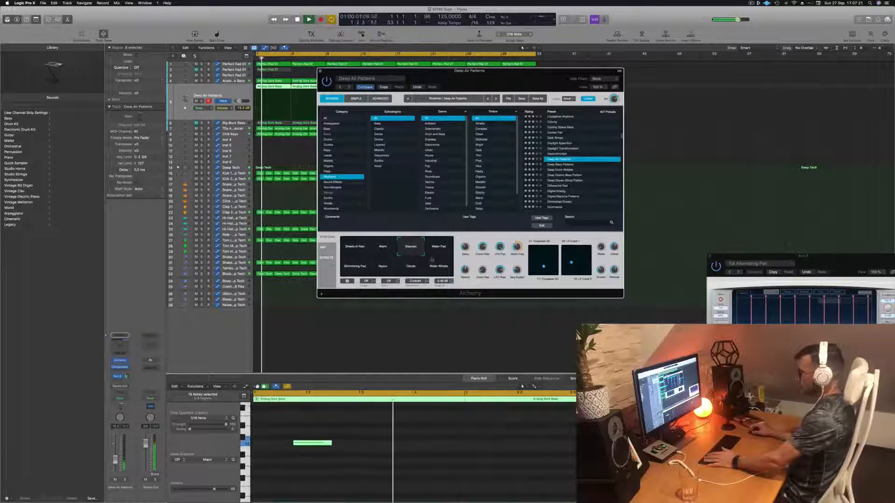
left_click(431, 254)
key("Return")
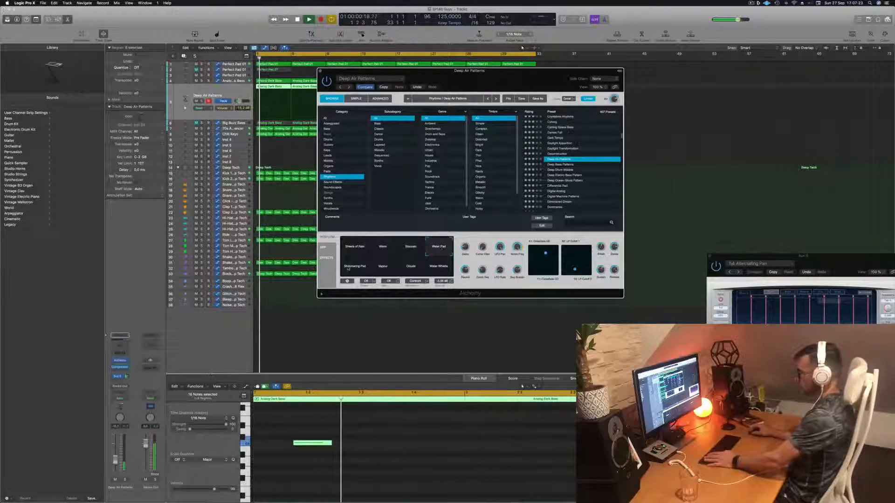
Audition the Shimmering Pad, Vapors and Water Whistle snapshots of Deep Air Patterns, and switch back to Sheets of Rain
left_click(349, 267)
left_click(385, 271)
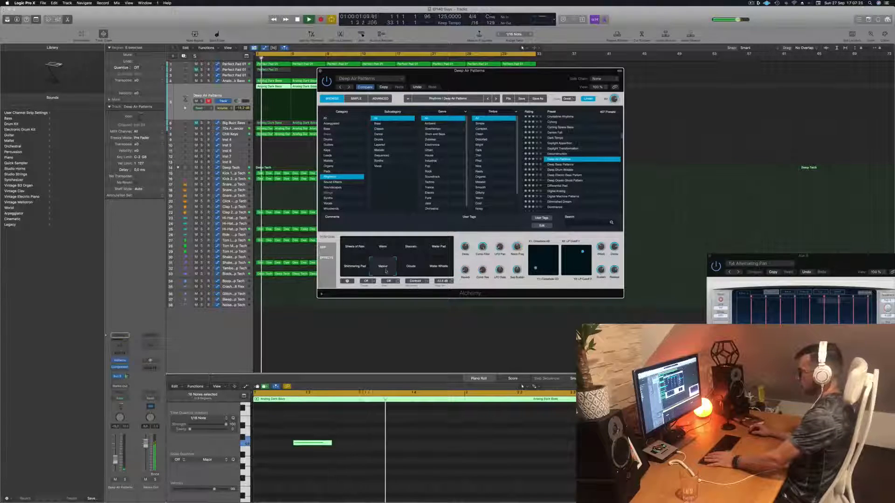
left_click(442, 270)
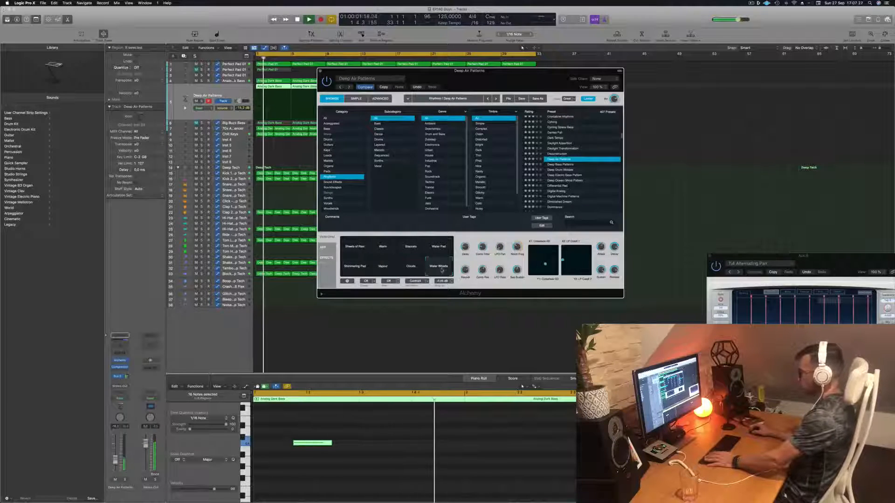
key("Return")
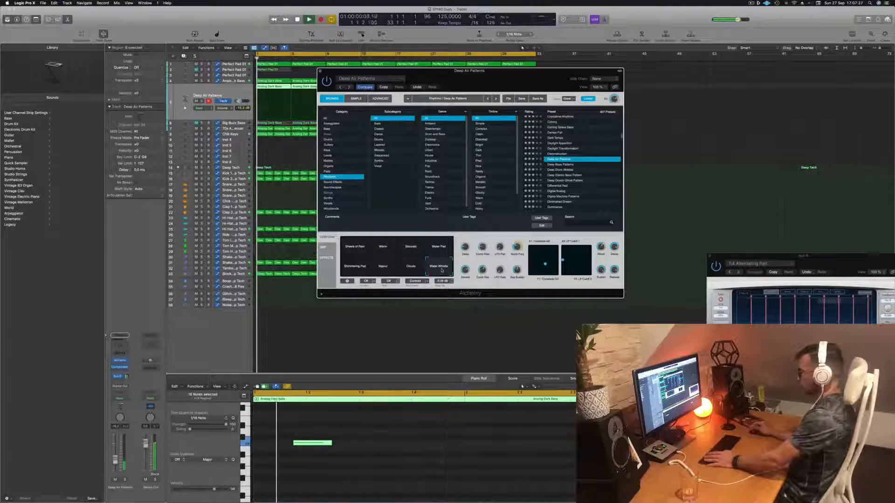
left_click(356, 247)
key("Return")
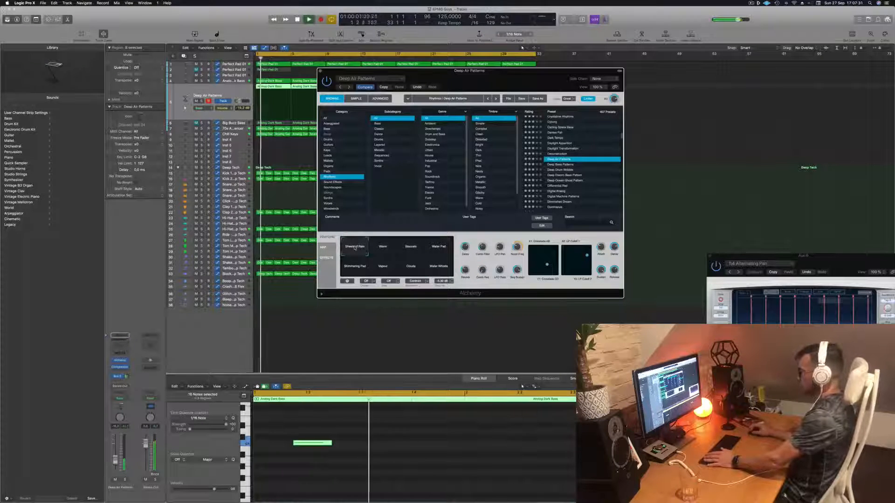
Audition the Rhythmic presets Deep Bass Patterns and Deep Drum Wobble, playing from the start
left_click(563, 165)
key("Return")
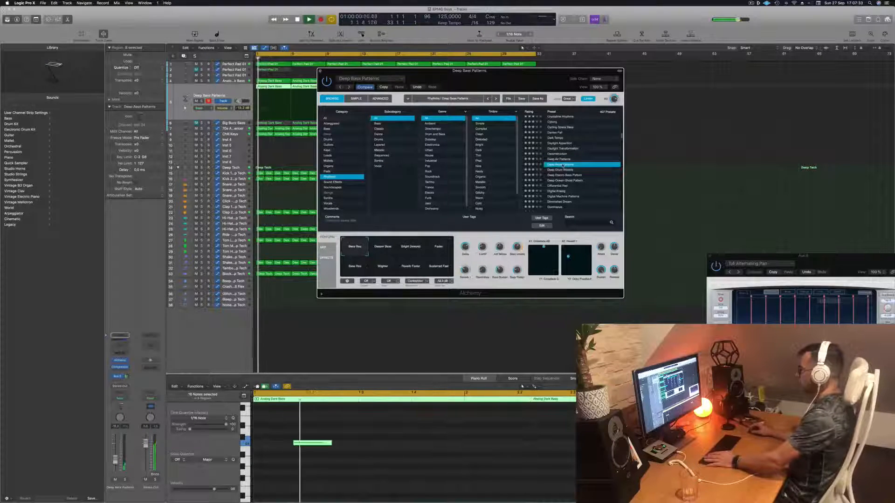
left_click(565, 170)
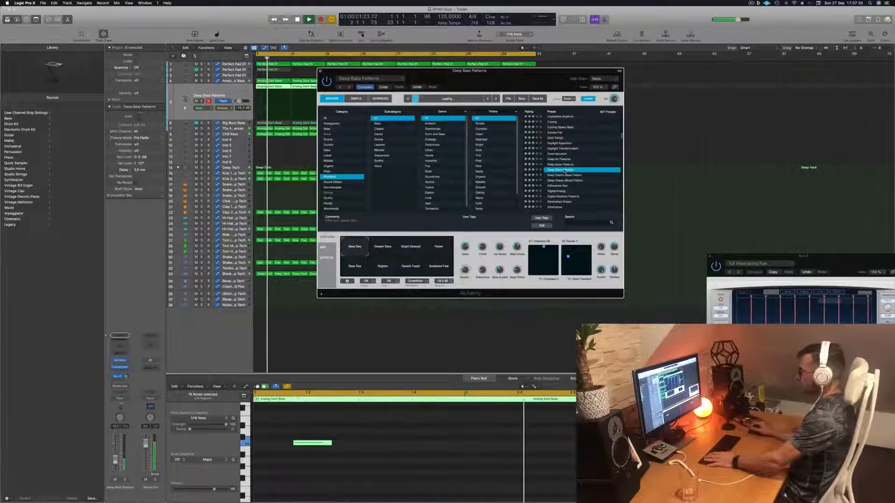
key("Return")
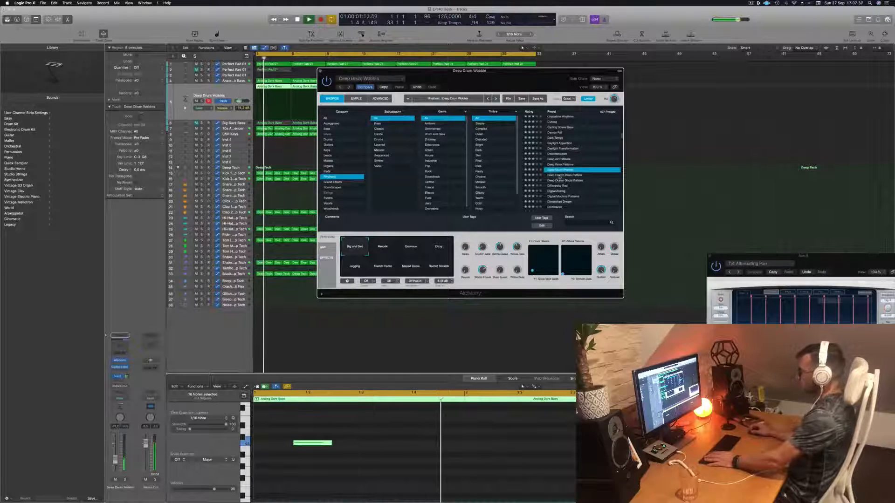
Audition the Rhythmic preset Dominance against the track, and load Donnie Mod on the lead track
scroll(560, 179, "down", 3)
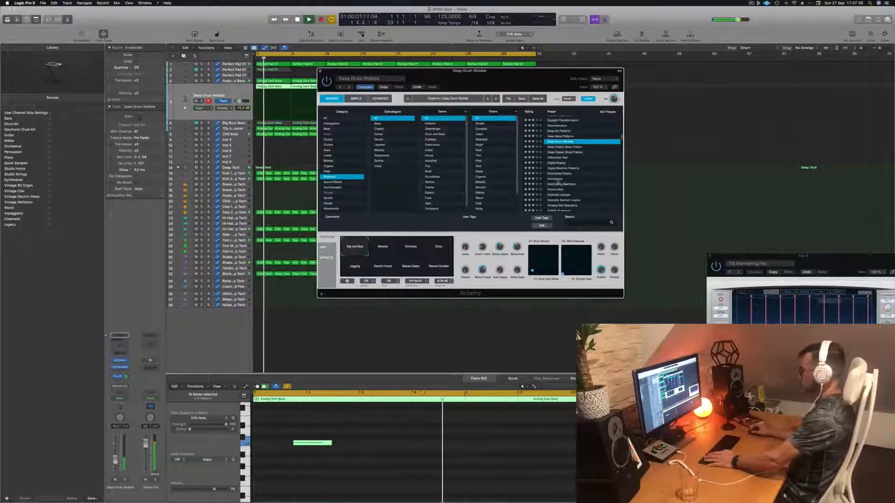
left_click(557, 180)
key("space")
scroll(558, 181, "down", 2)
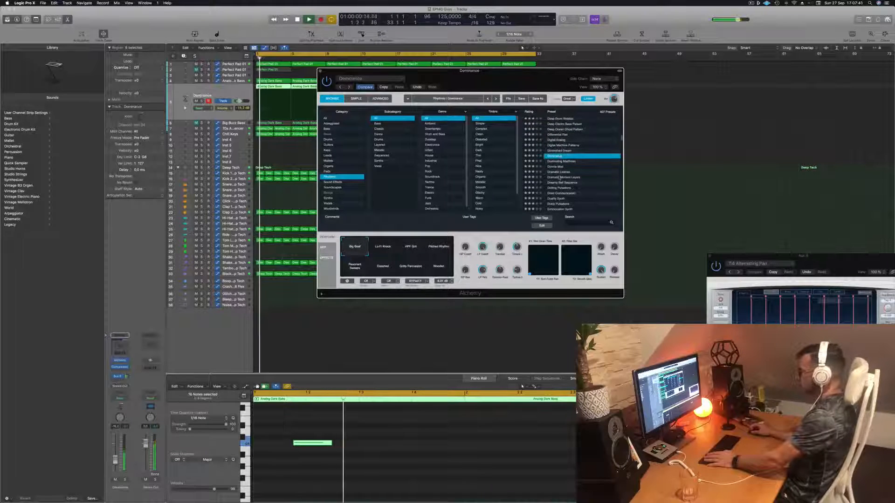
left_click(557, 167)
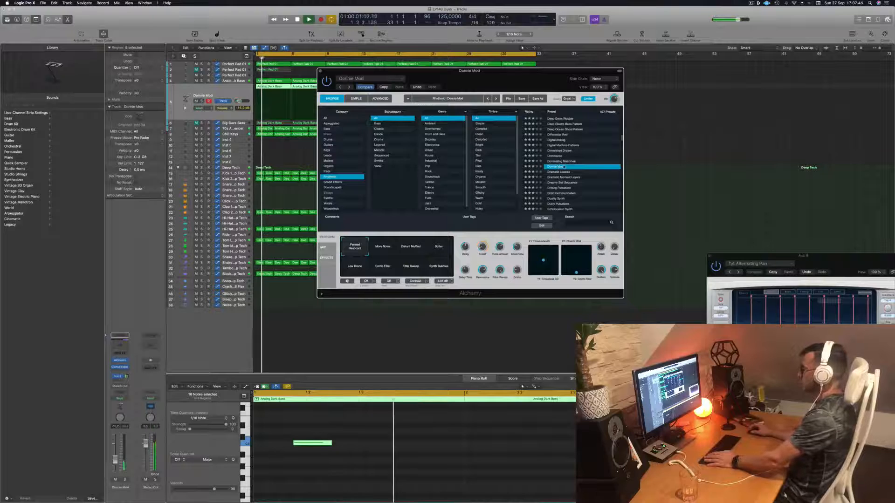
Audition the Rhythmic presets Dramatic License and Duality Synth against the track
scroll(561, 154, "down", 2)
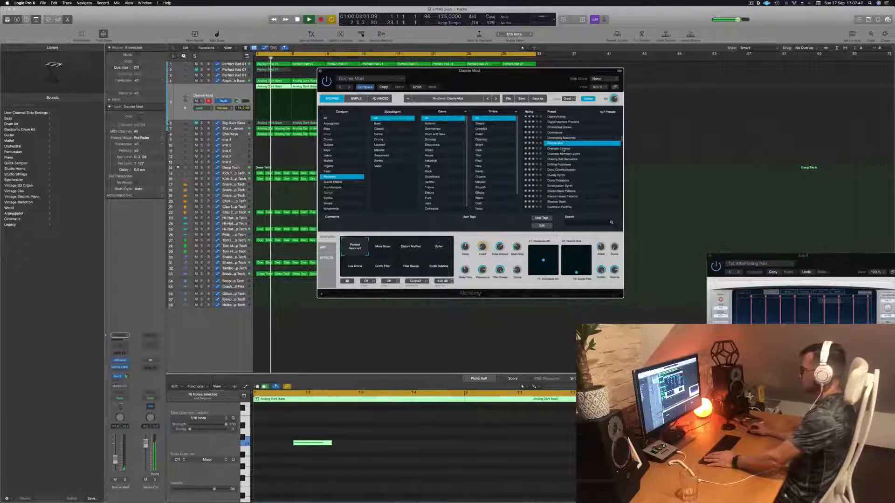
left_click(563, 149)
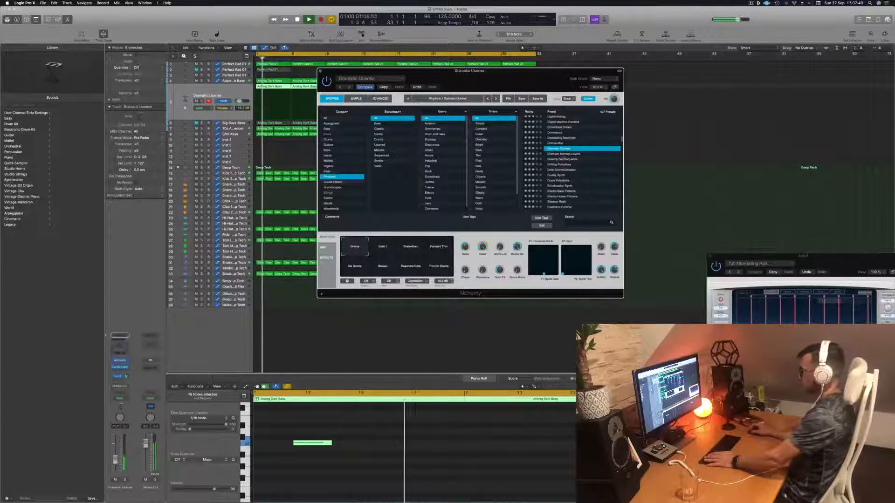
scroll(578, 174, "down", 1)
left_click(556, 170)
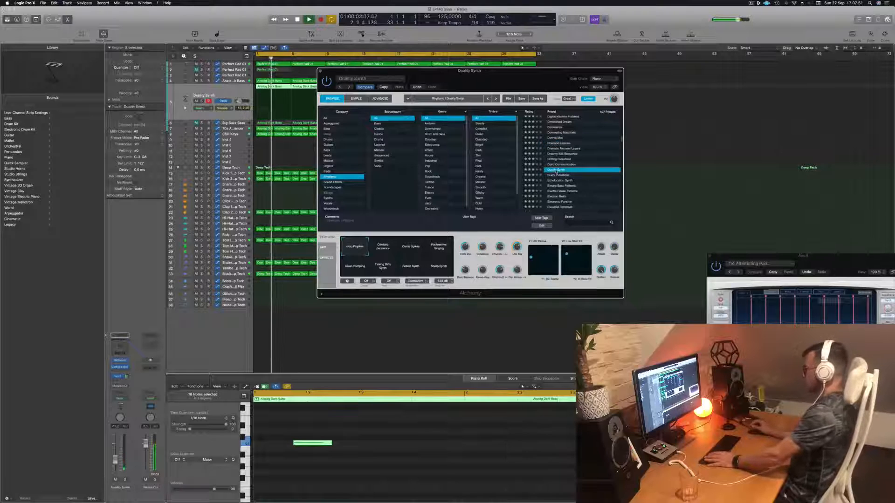
Audition Duality Synth's Radioactive Ringing, Clean Pumping, Ticking Dirty Synth, Robot Synth and Sharp Synth snapshots, and lower the track's volume slightly
key("space")
scroll(557, 172, "down", 2)
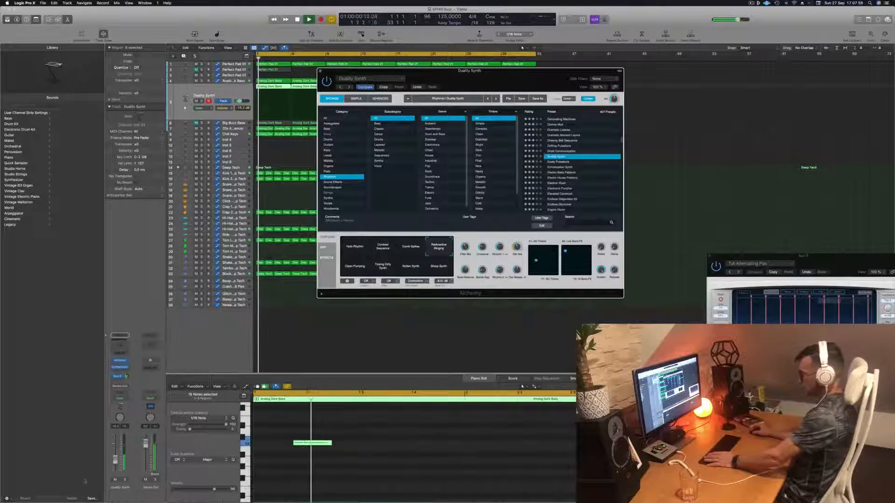
left_click_drag(116, 460, 116, 463)
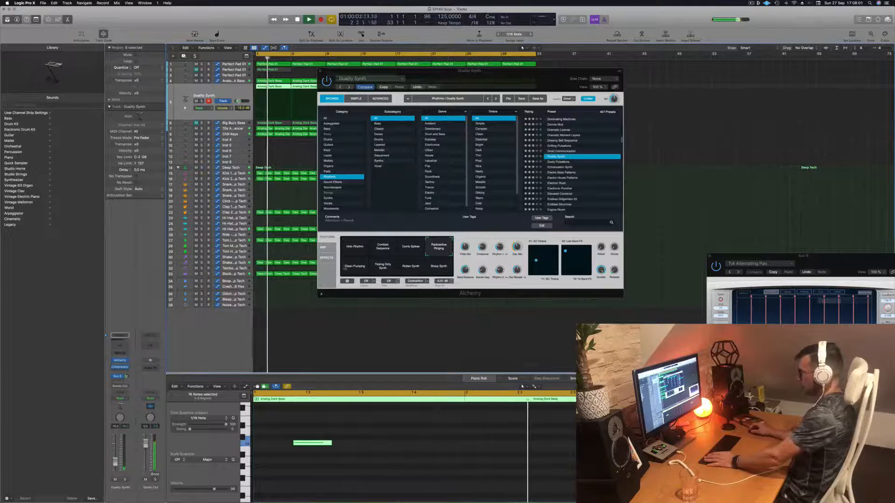
left_click(345, 268)
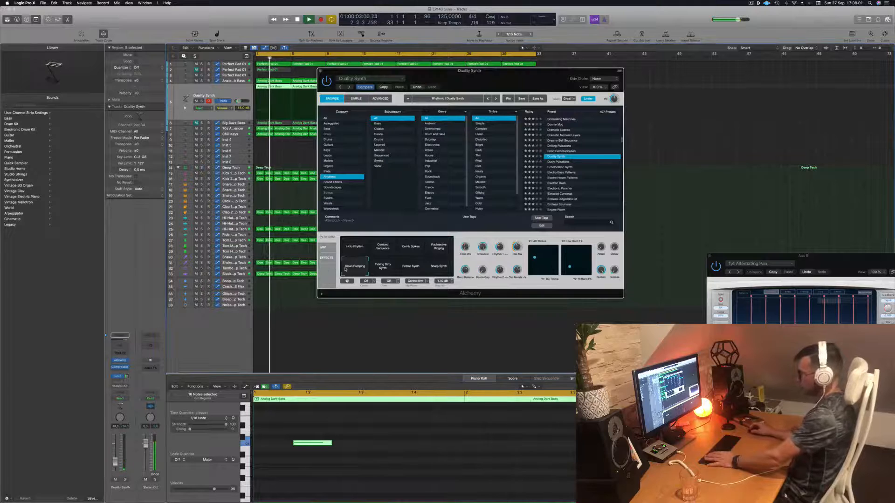
left_click(387, 268)
left_click(413, 268)
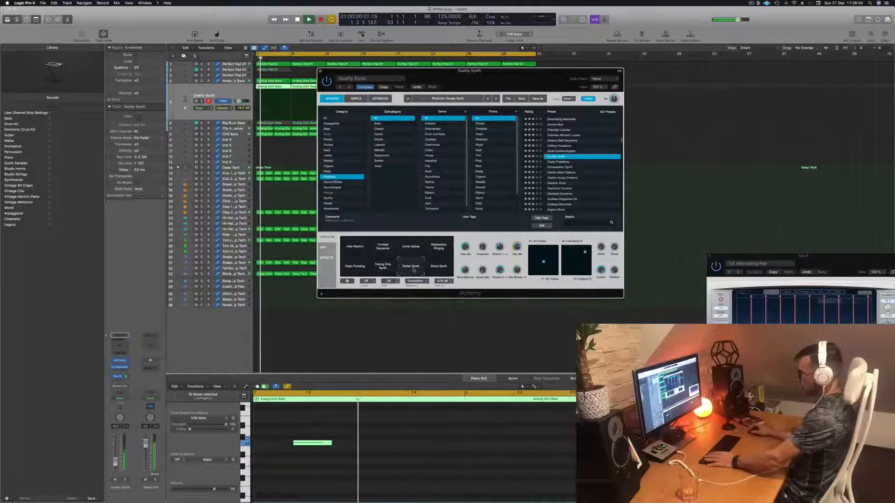
left_click(439, 268)
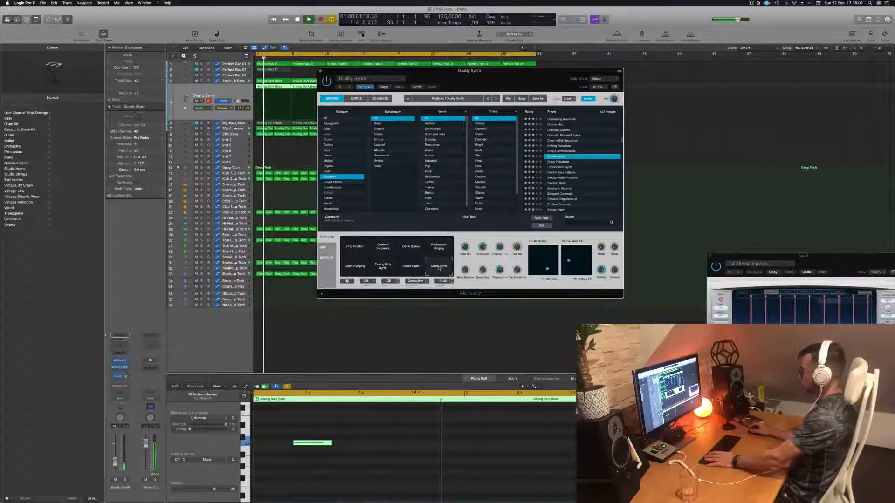
Load the Electron Rush preset and compare its Granular Bass and Slow Filter Sweep snapshots
left_click(551, 184)
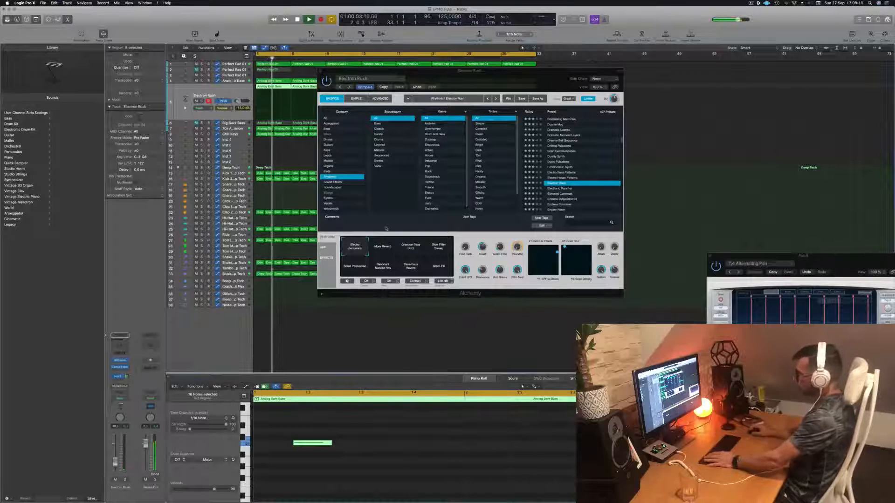
left_click(409, 250)
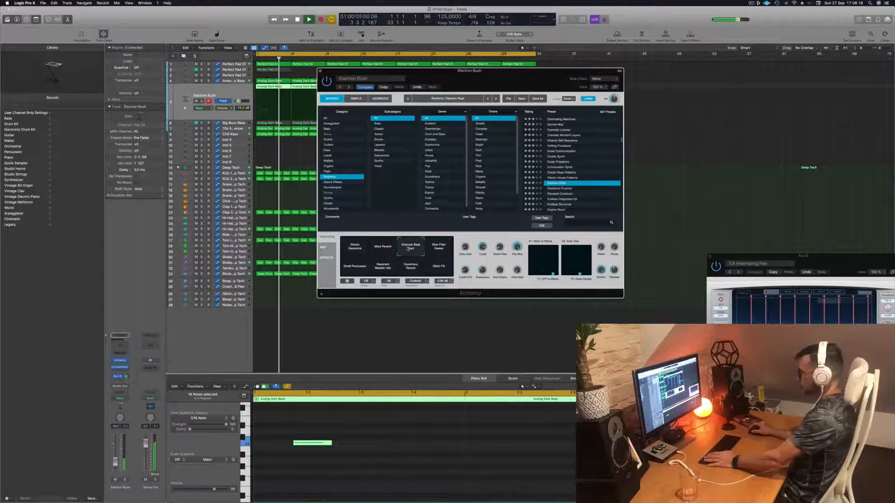
left_click(439, 251)
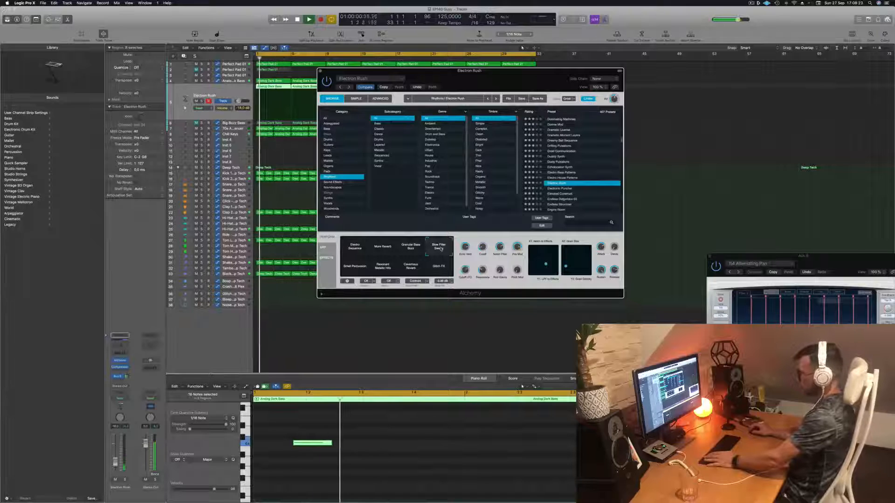
left_click(410, 247)
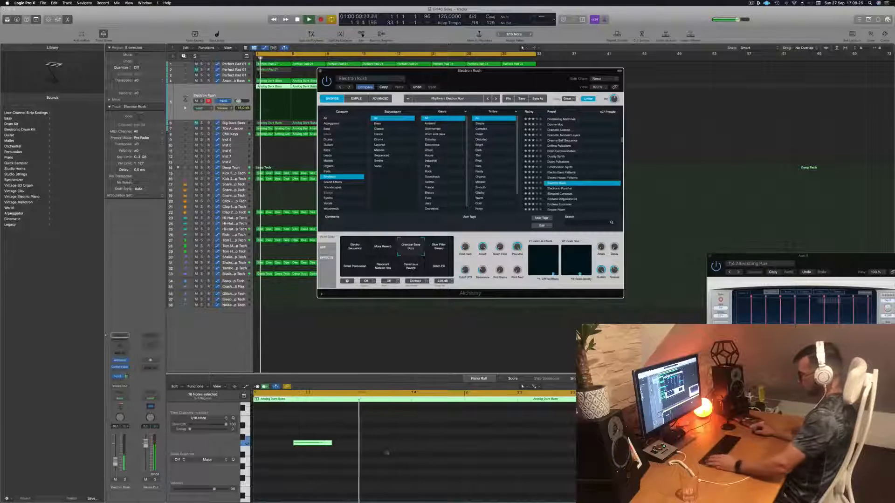
Try the lead track's selected notes an octave lower, and shift the Alchemy window away from the start of the arrangement
left_click(387, 452)
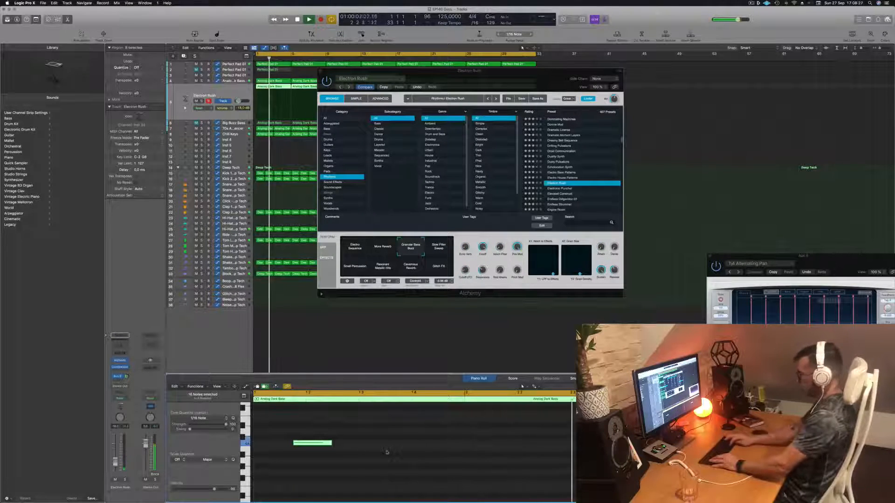
key("alt+shift+Down")
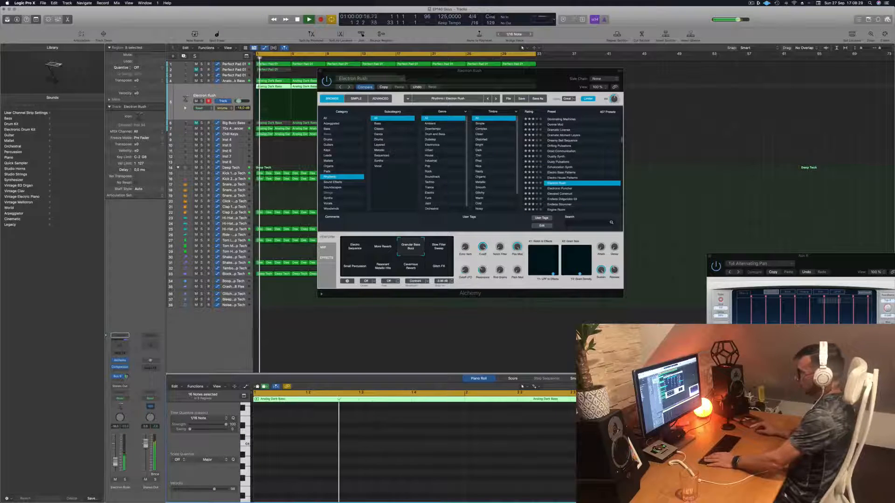
left_click_drag(441, 84, 496, 84)
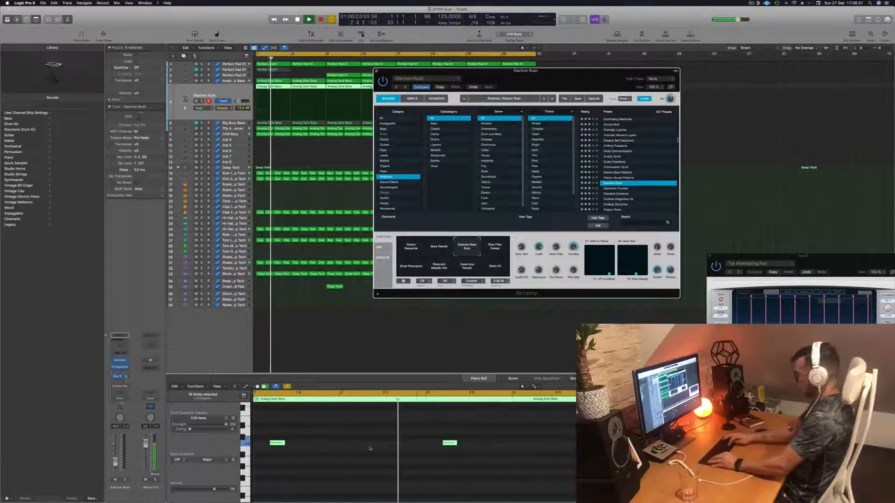
Audition the Rhythmic presets Electronic Puncher and Elevated Construct, and load Endless Didgeridoo 03 on the lead track
key("Down")
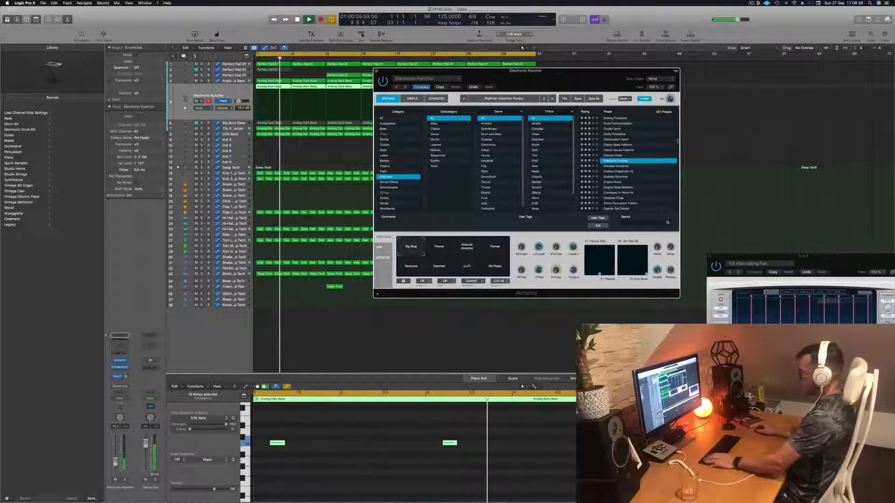
left_click(619, 167)
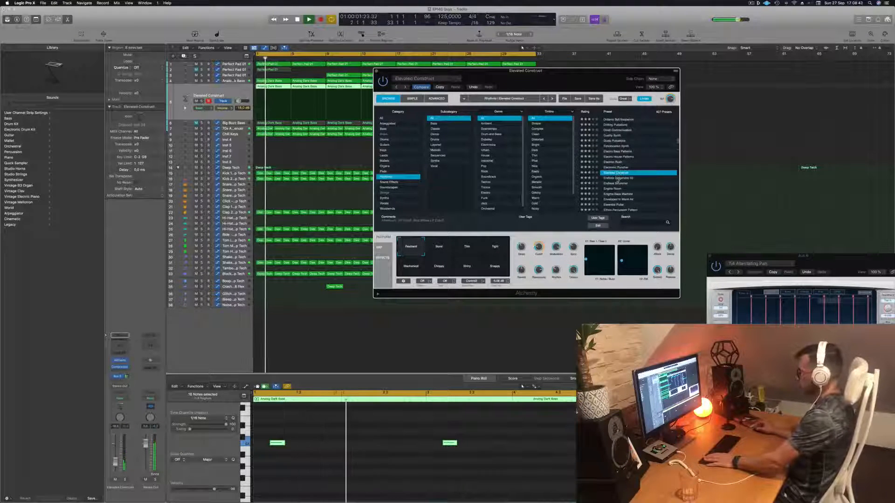
left_click(617, 178)
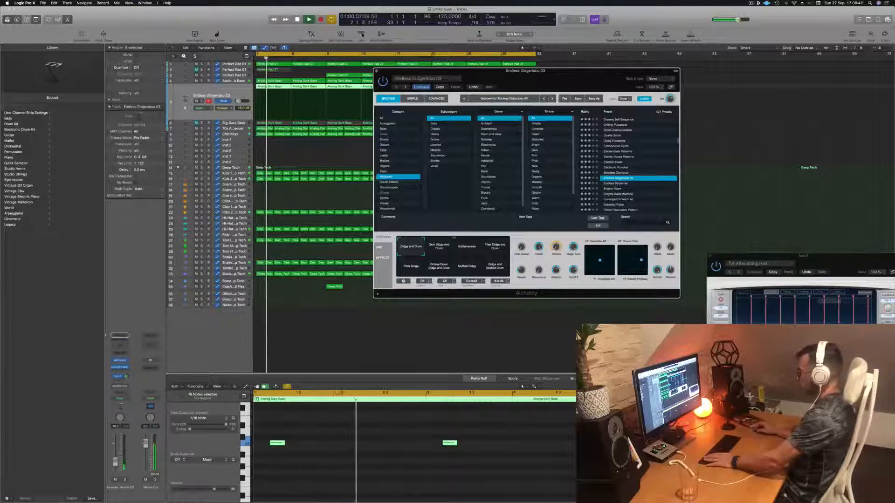
Audition the remaining drum and filter snapshots of Endless Didgeridoo 03, and settle on Muffled Didge
left_click(437, 251)
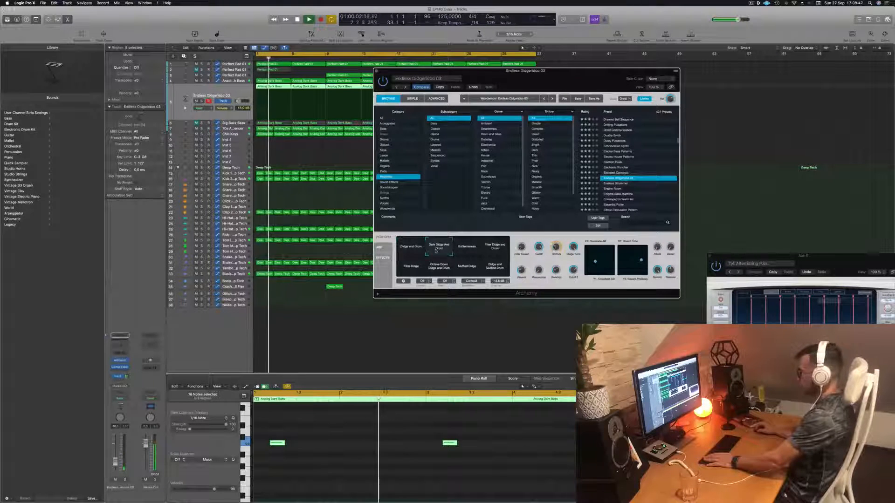
left_click(468, 250)
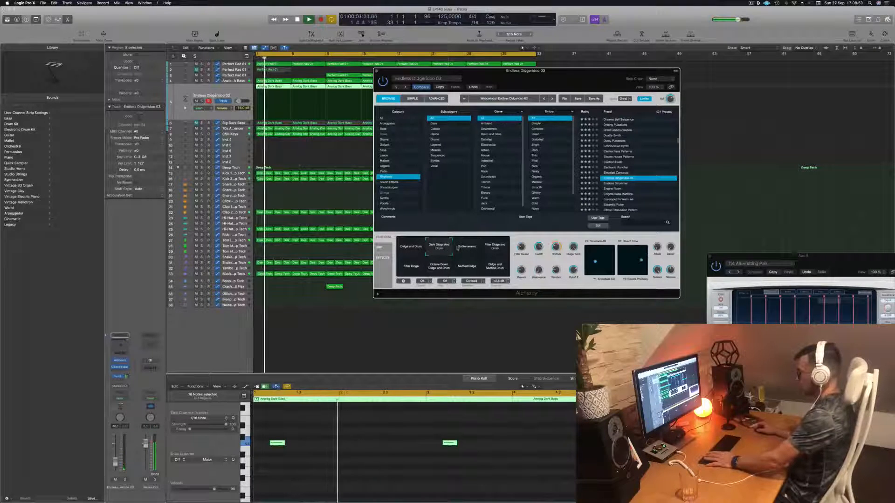
left_click(499, 250)
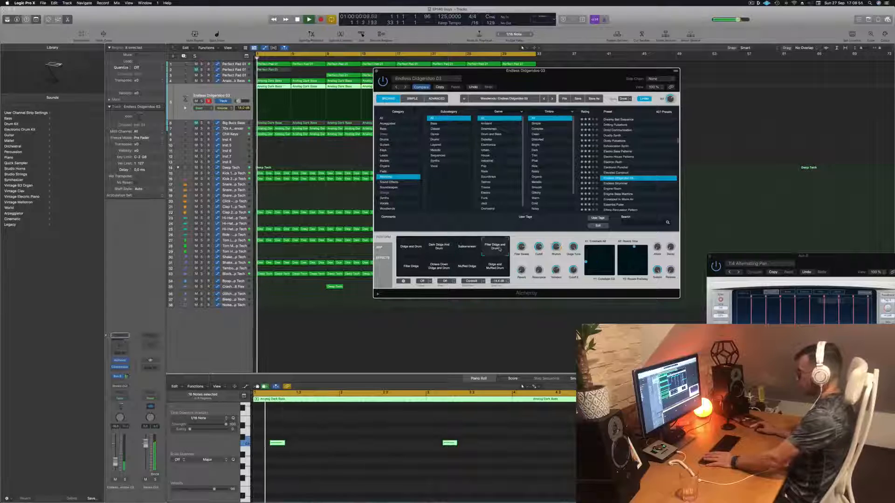
left_click(410, 269)
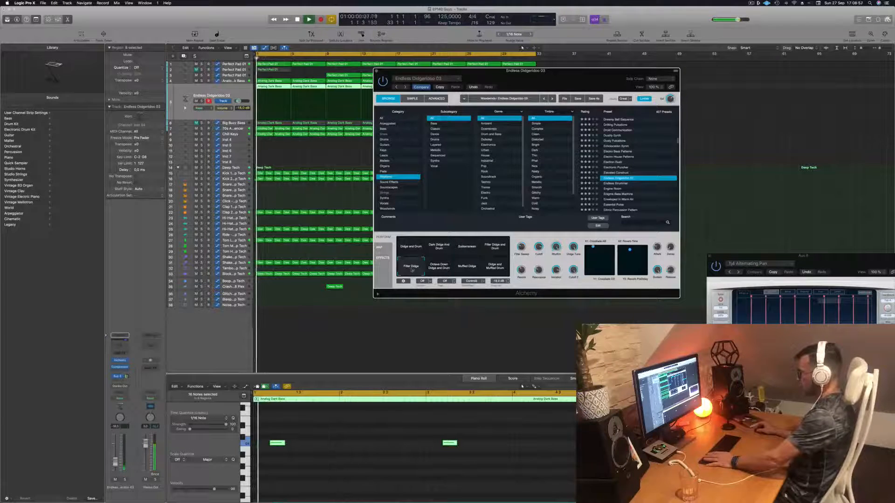
left_click(439, 267)
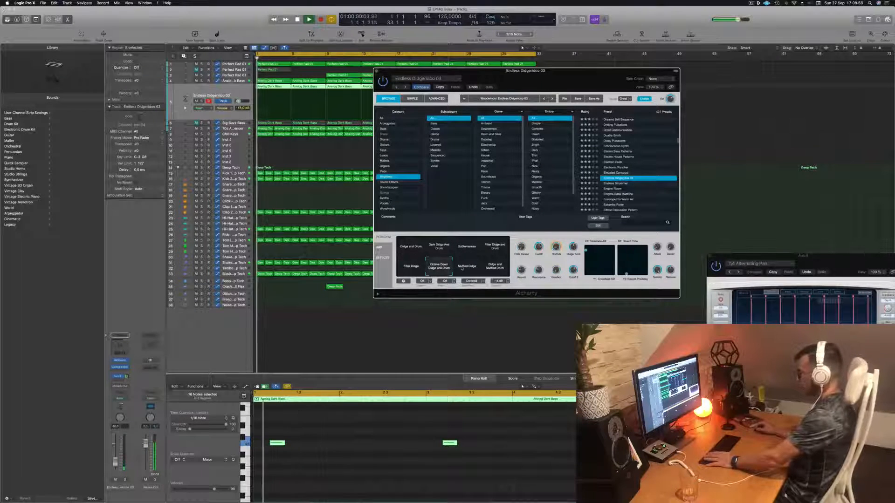
left_click(469, 268)
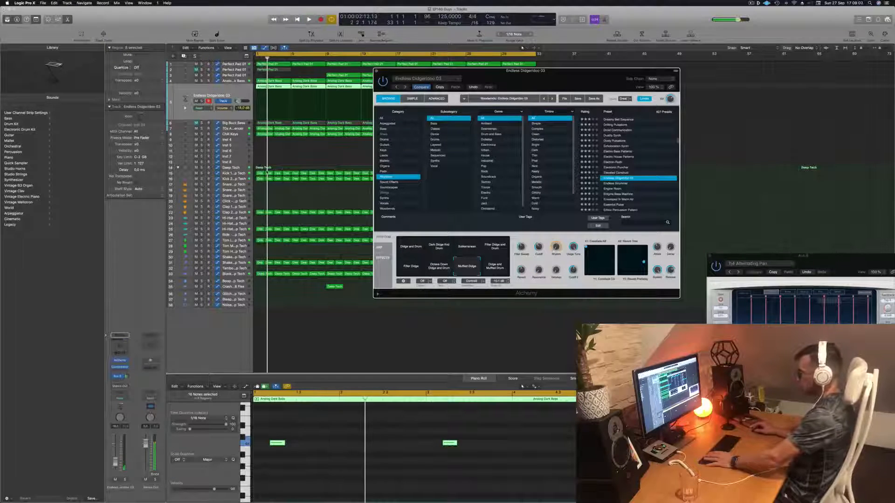
Show the track's bus send channel and raise the lead track's volume slightly while replaying from the start
key("Return")
left_click(122, 376)
key("Return")
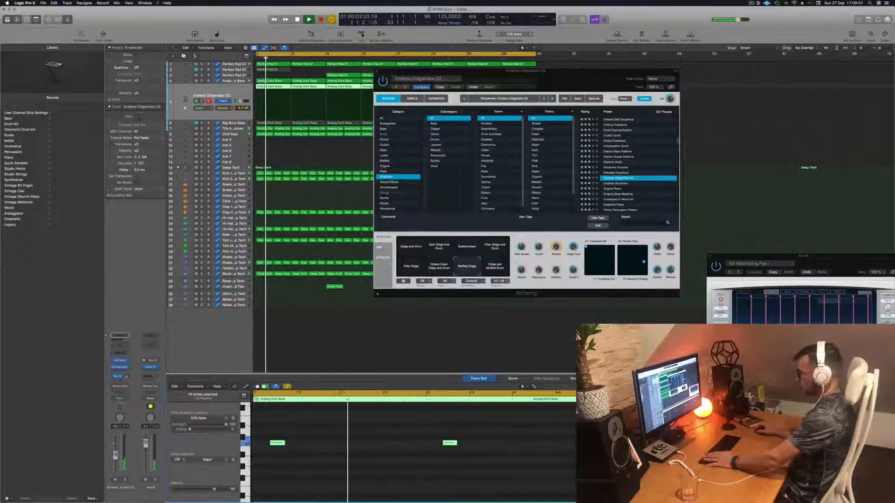
key("Return")
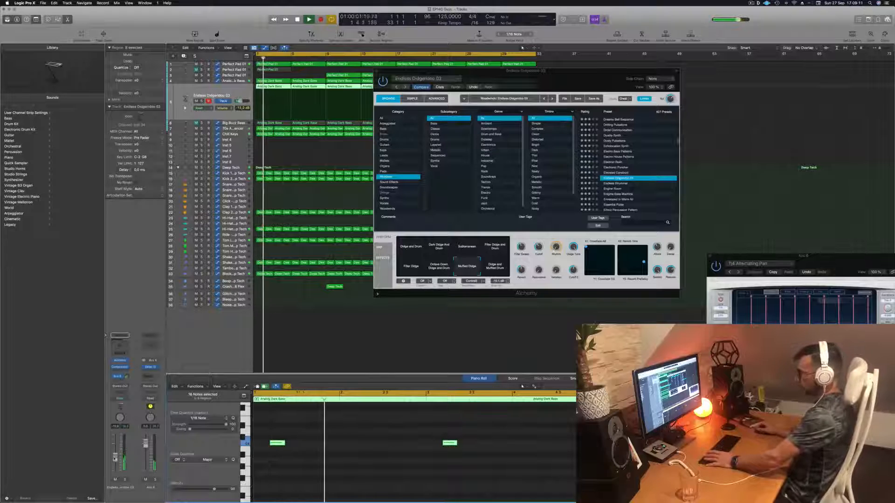
key("space")
key("space")
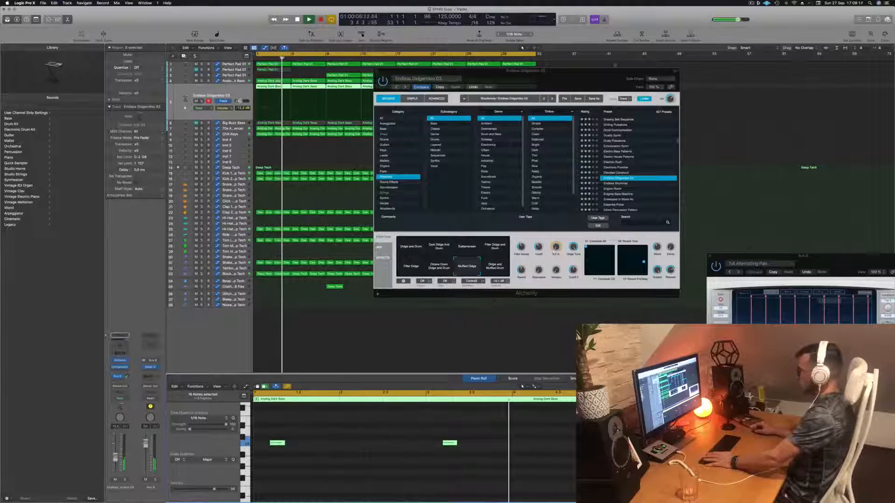
Close the Alchemy window and clear the region selection in the arrangement
left_click_drag(396, 74, 337, 73)
left_click(312, 73)
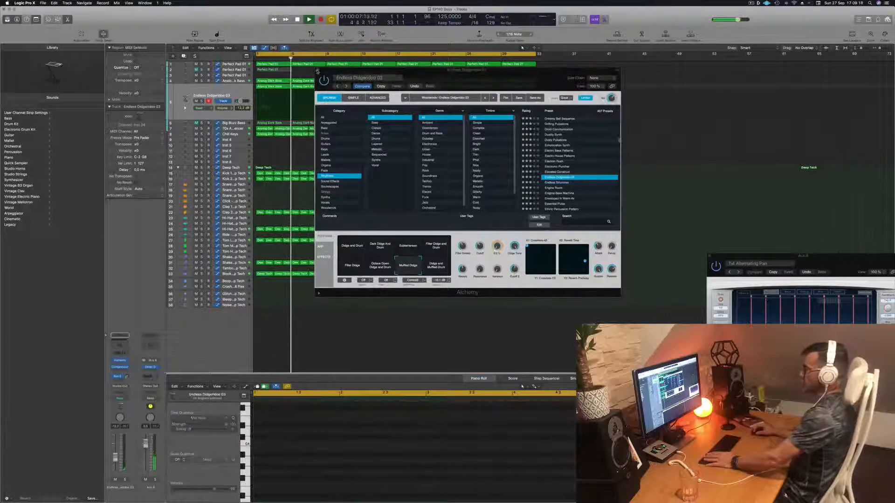
left_click(318, 71)
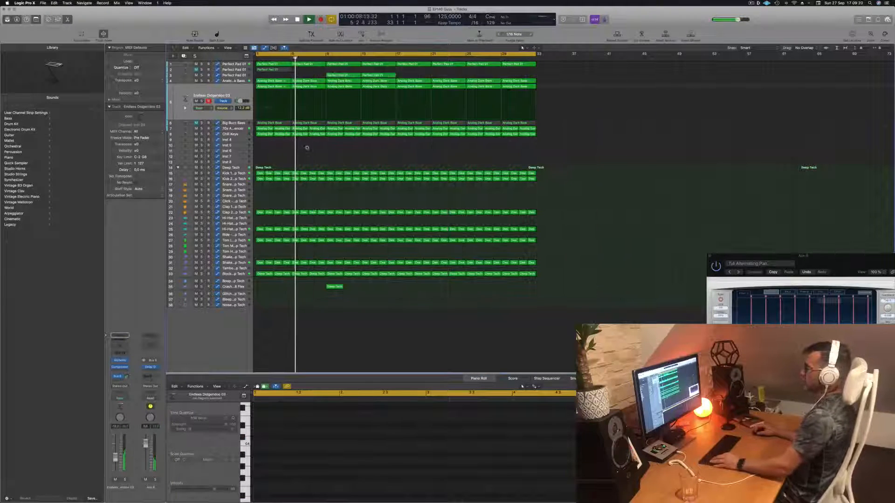
left_click(229, 92)
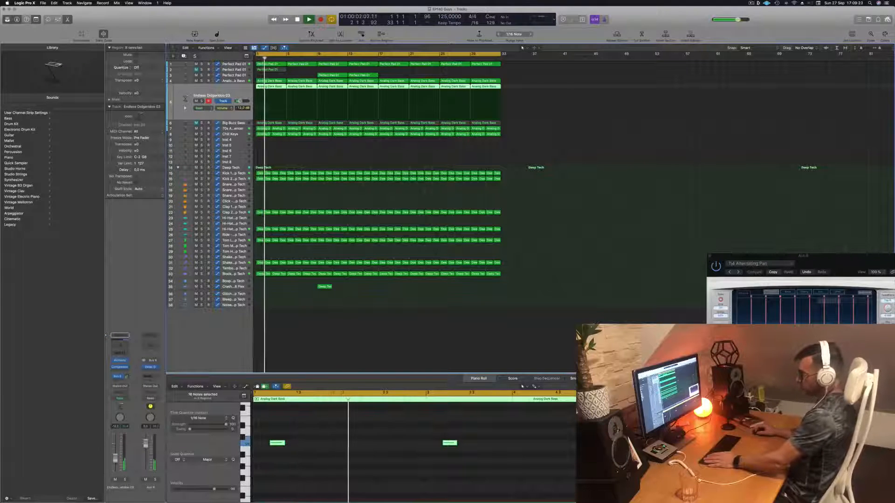
left_click(344, 347)
key("super+Left")
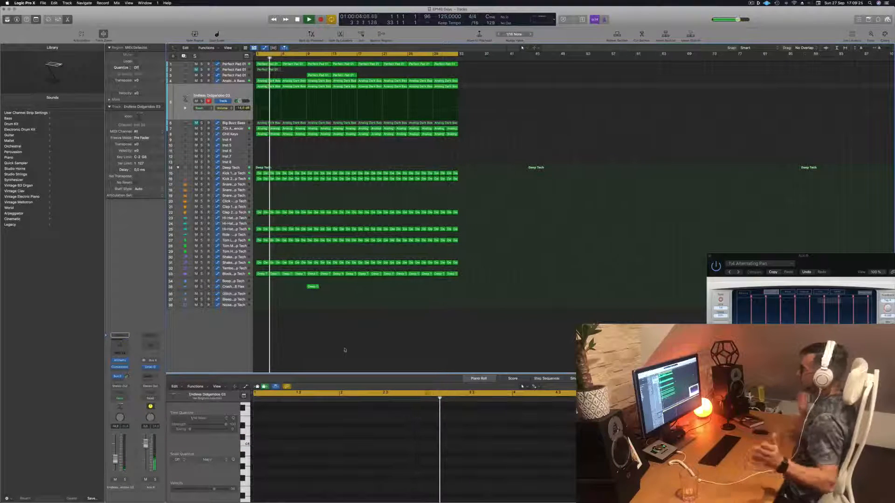